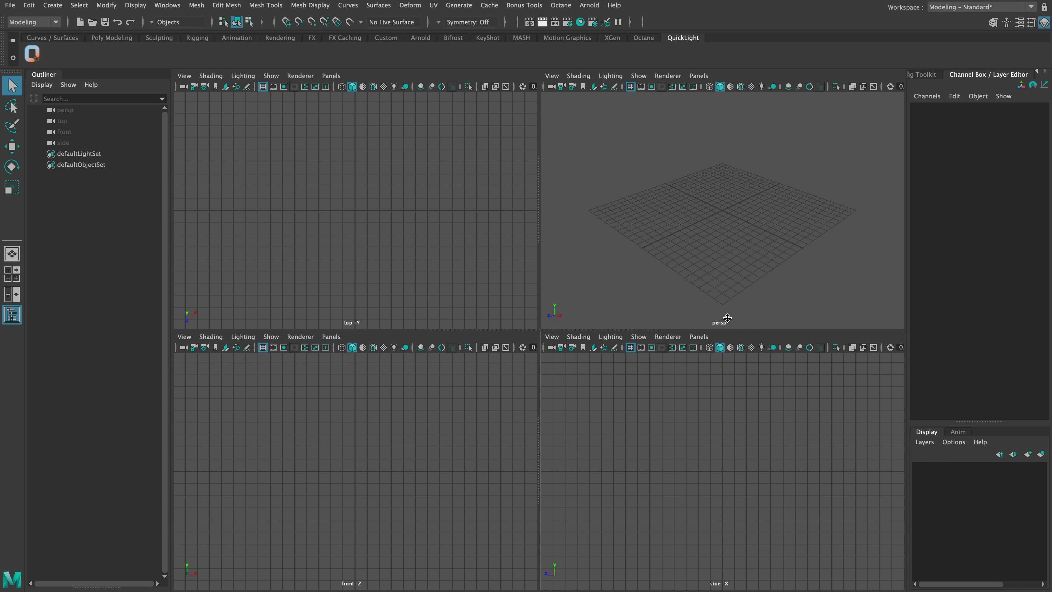
- Switch to the LookDev JH workspace and widen the Arnold RenderView area
left_click(944, 8)
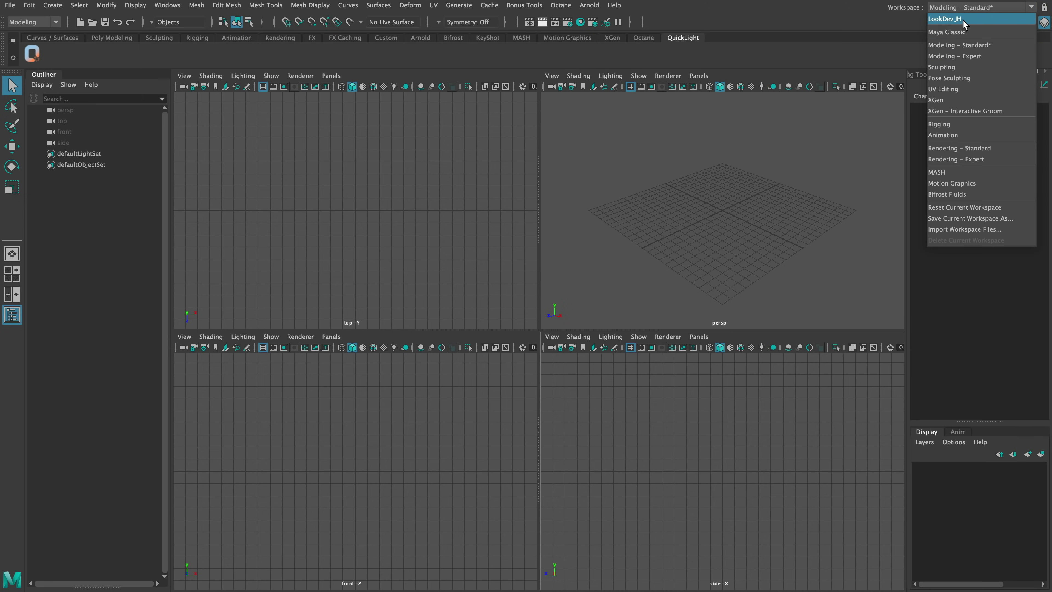
left_click(945, 19)
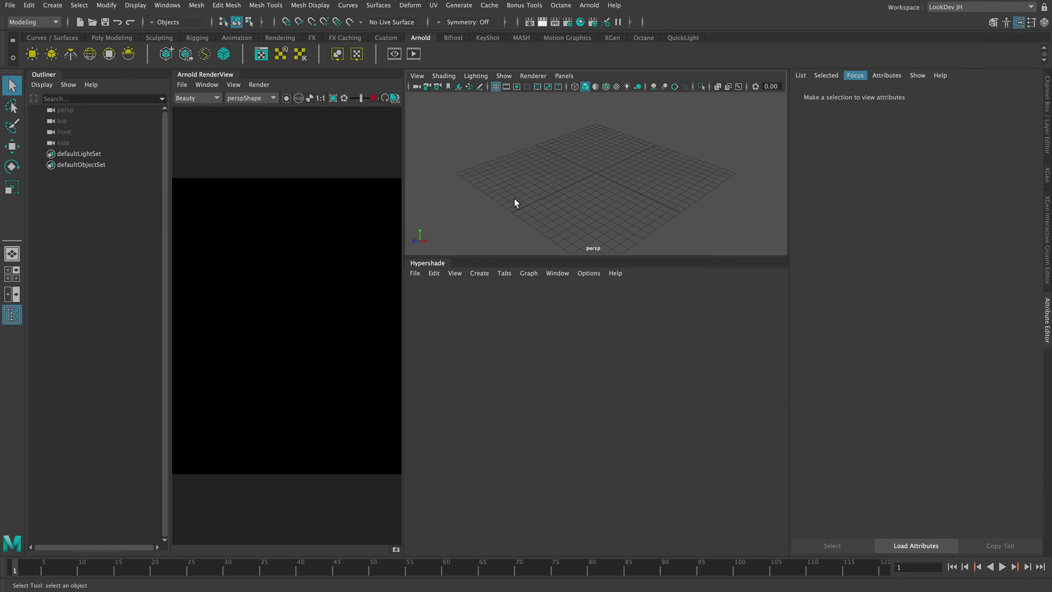
left_click_drag(402, 255, 460, 249)
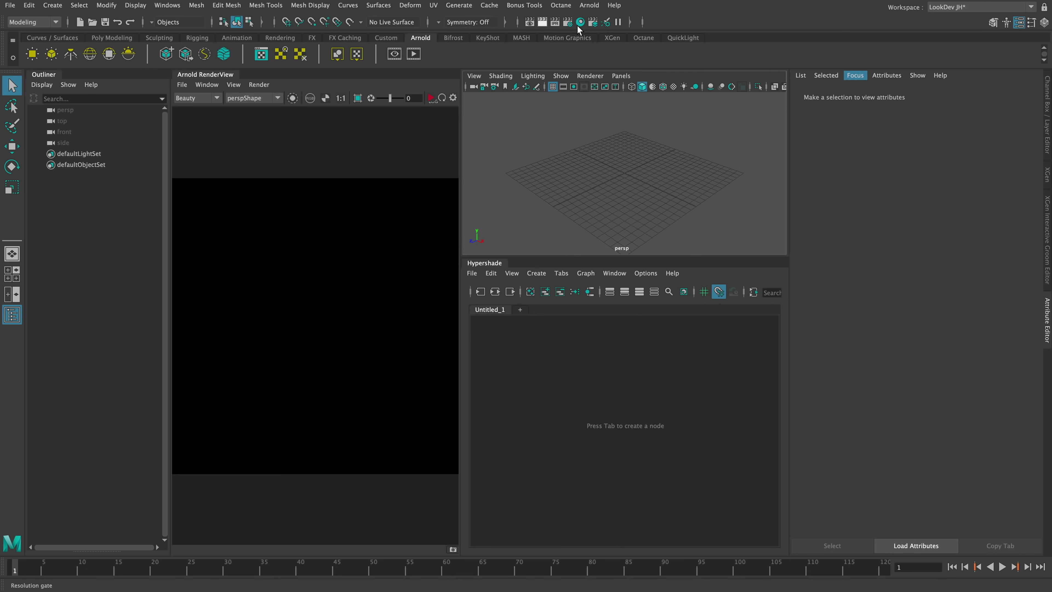
left_click(590, 5)
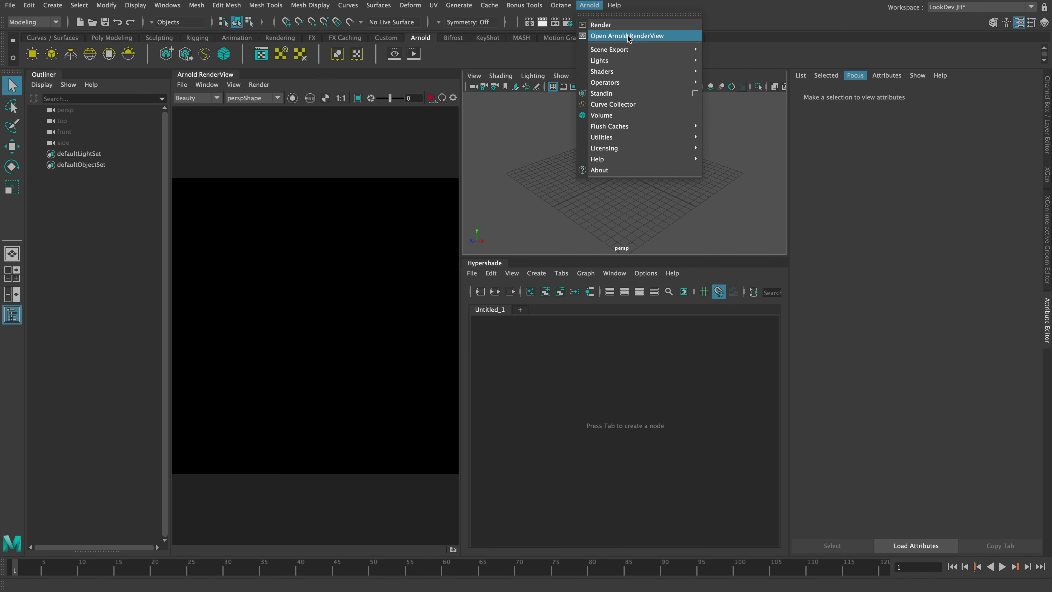
left_click(591, 7)
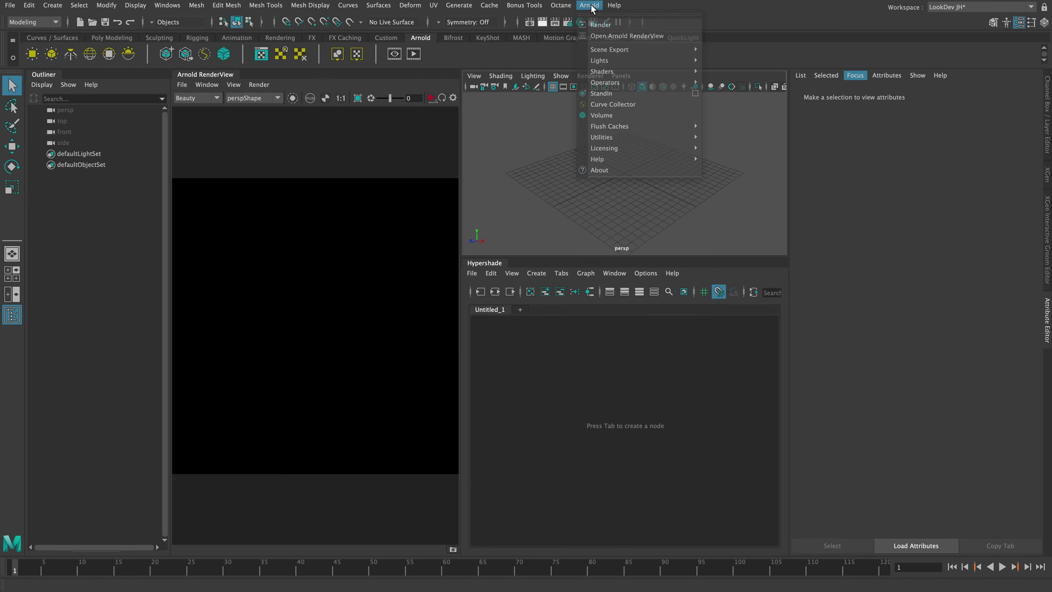
left_click(529, 358)
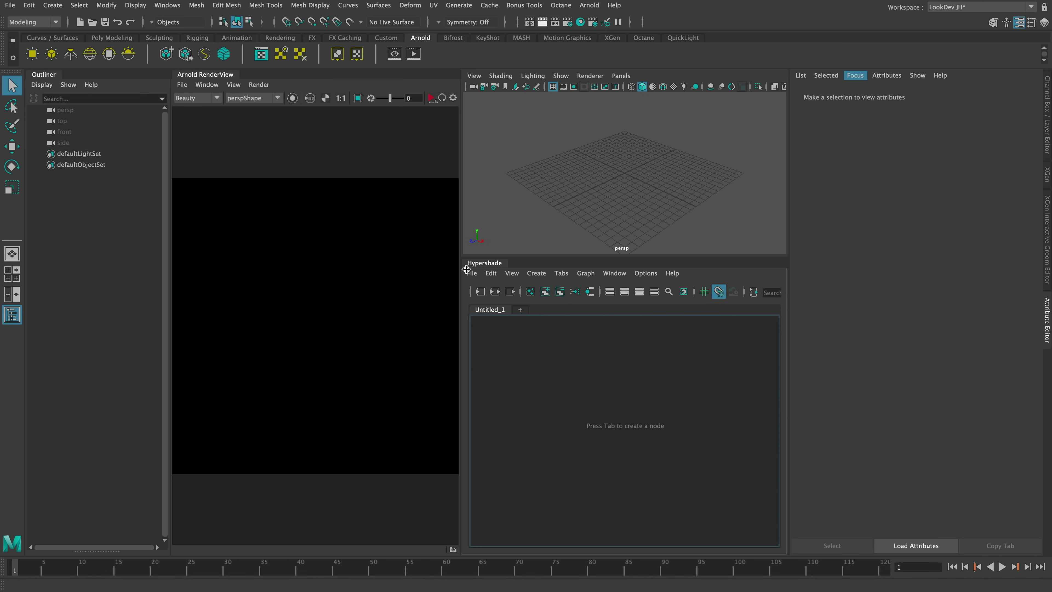
- Import head02.fbx from the FBX folder into the scene
left_click(9, 5)
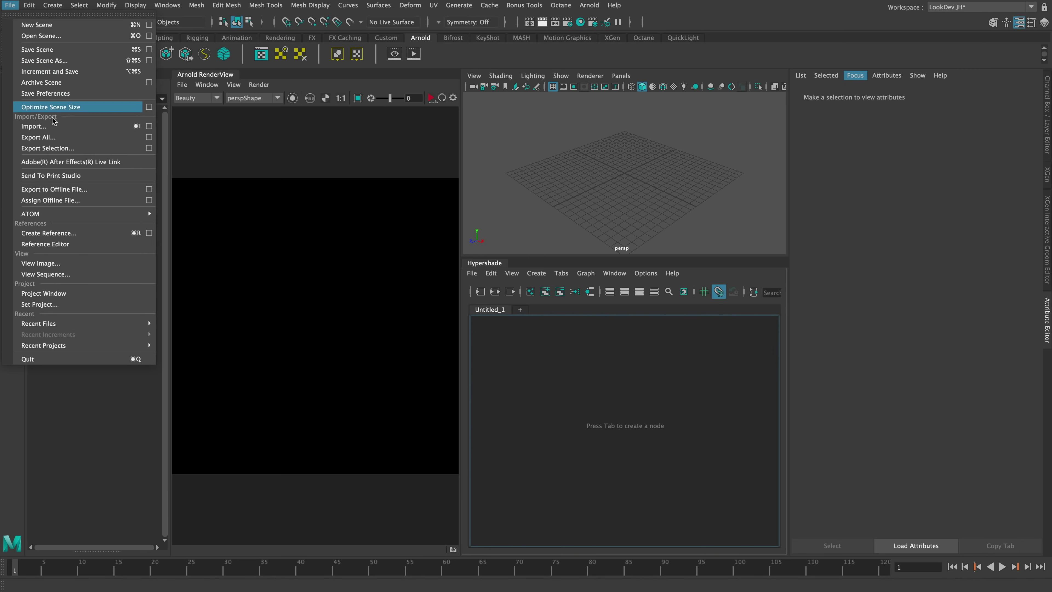
left_click(67, 130)
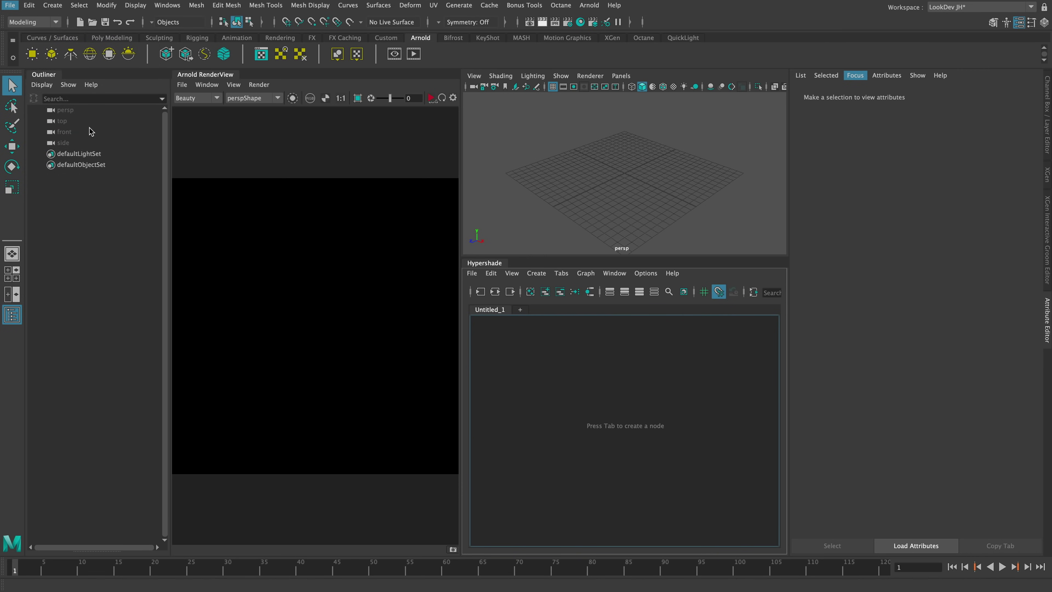
left_click(664, 136)
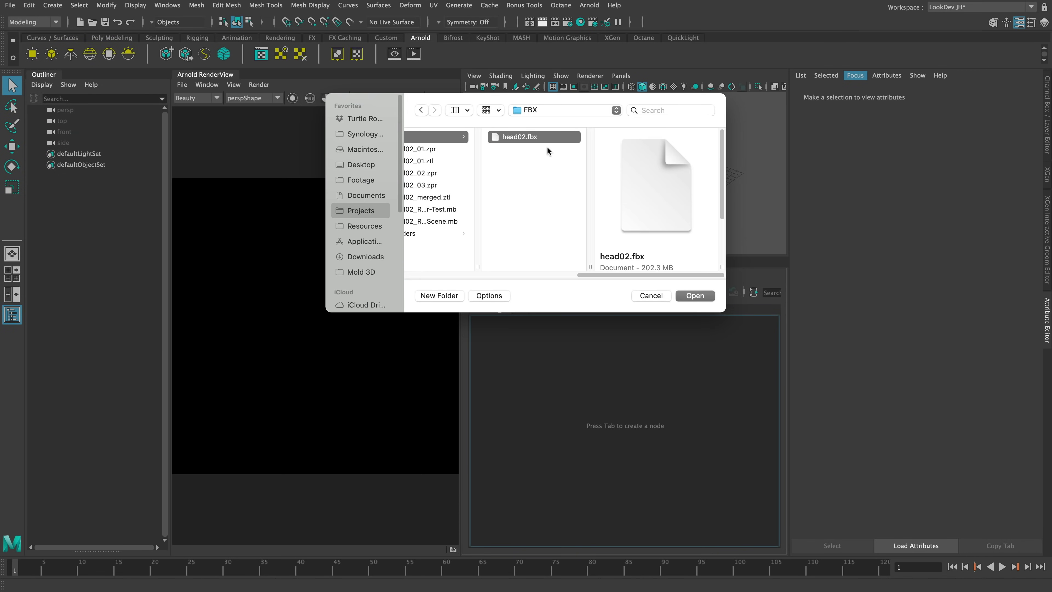
left_click(698, 295)
left_click(572, 467)
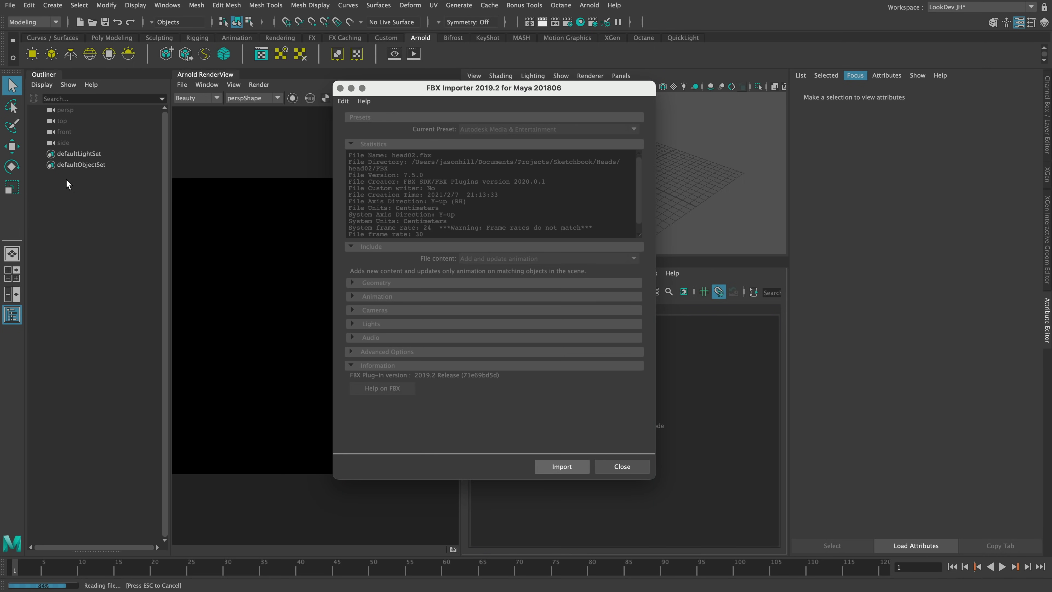
- Group the head, teeth, tongue and earring meshes and name the group modelGRP
left_click(64, 154)
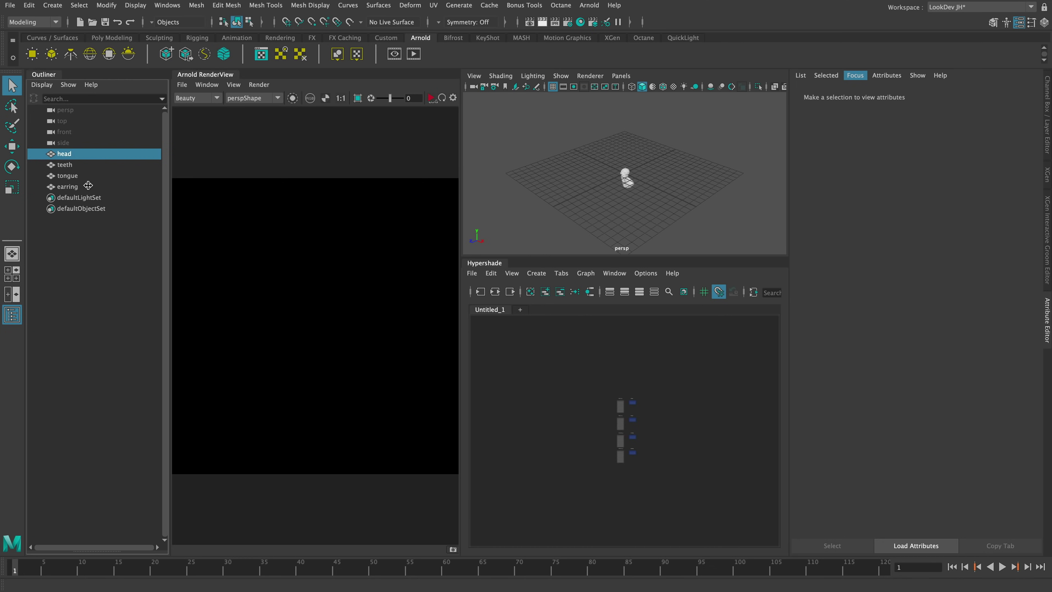
left_click(71, 186, "shift")
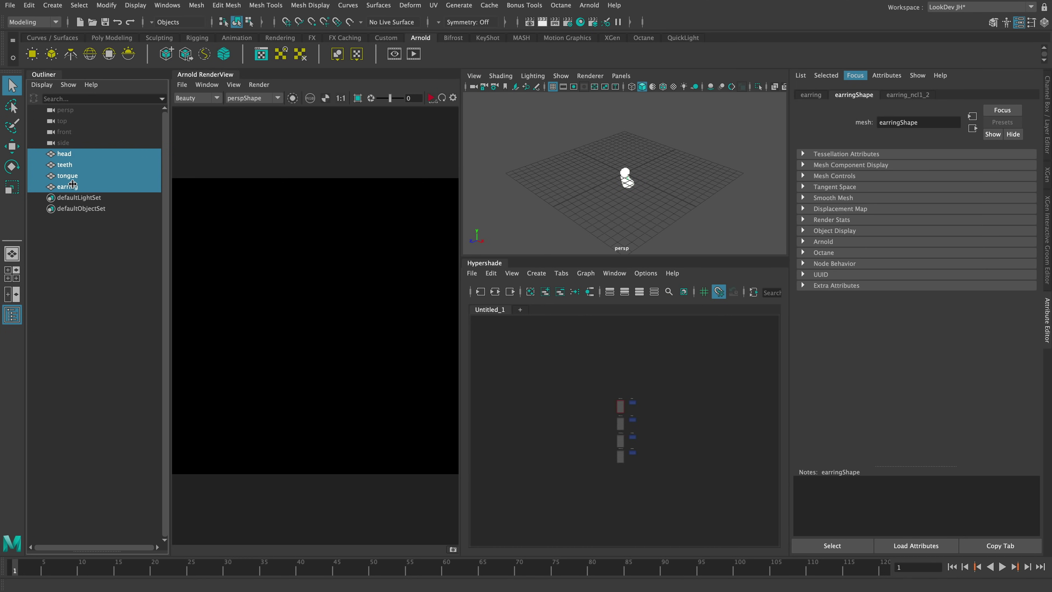
key("ctrl+g")
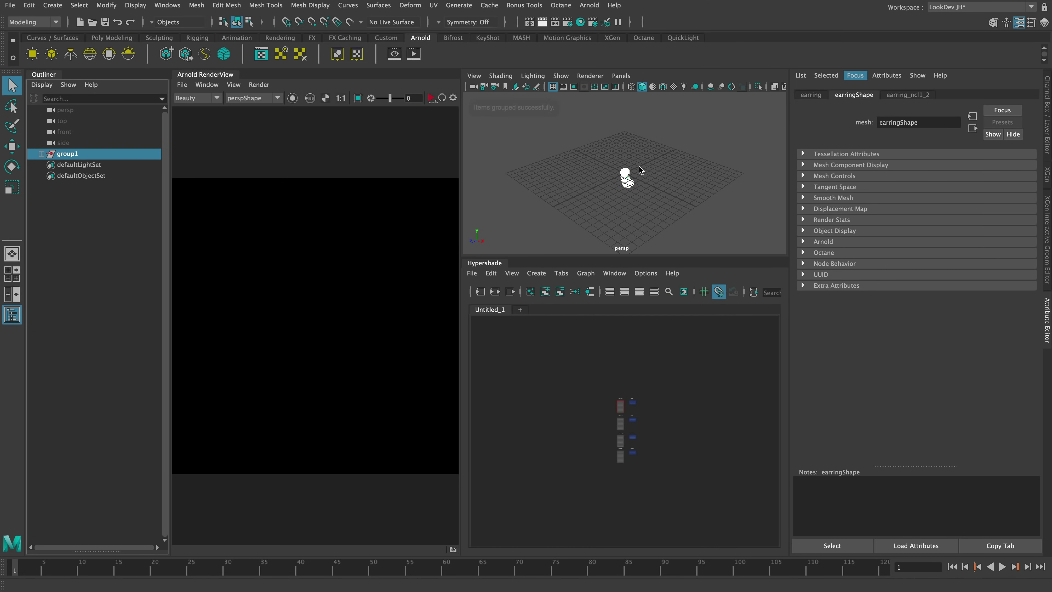
key("w")
double_click(70, 154)
type("modelGRP")
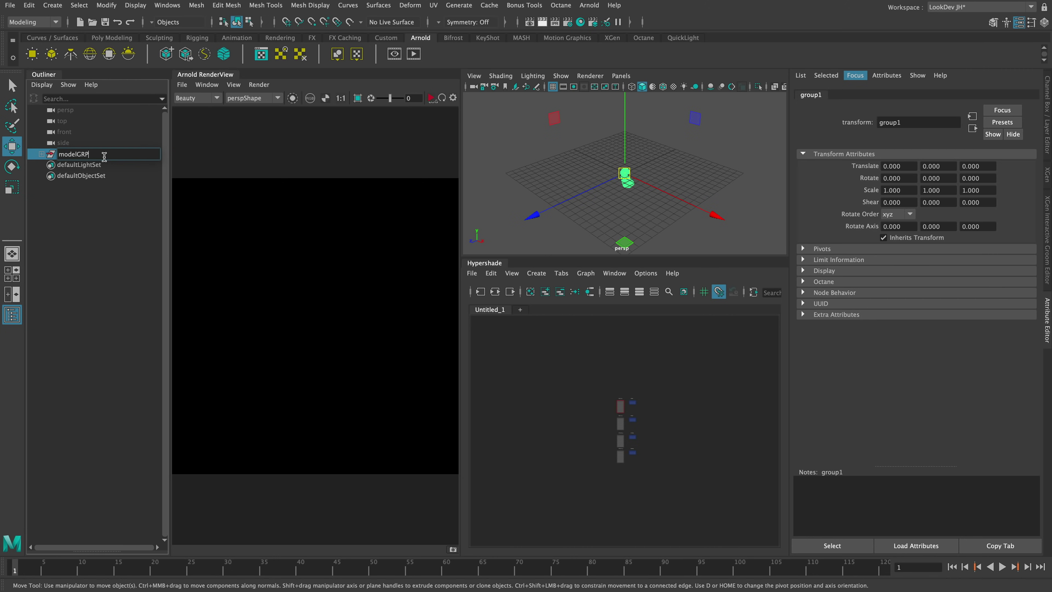
key("Return")
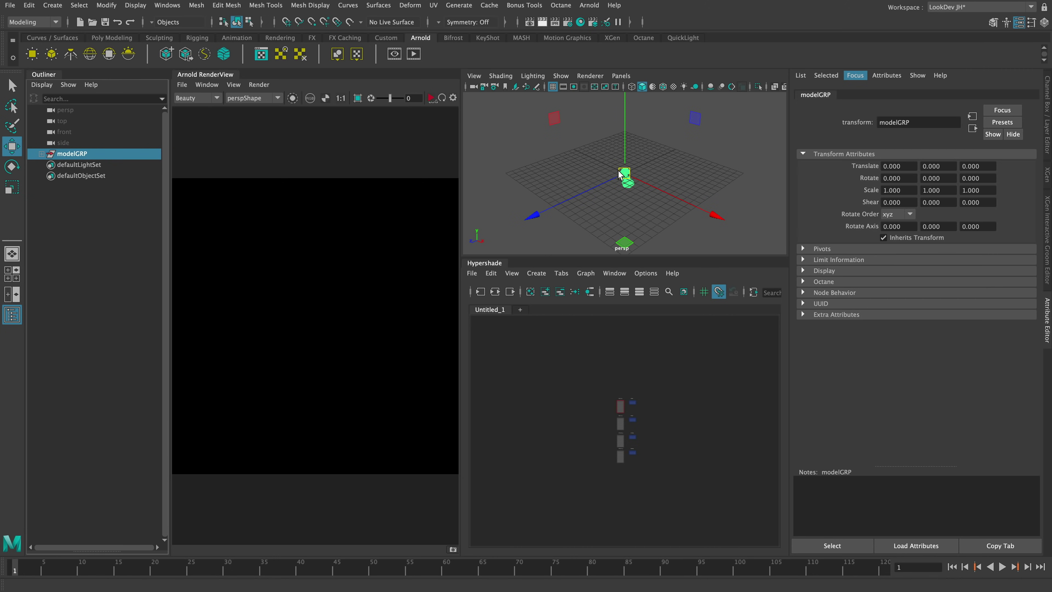
- Scale modelGRP uniformly to about 2.897
left_click(626, 140)
left_click_drag(682, 155, 625, 108, "alt")
scroll(667, 171, "down", 3)
key("r")
left_click(626, 145)
- Raise modelGRP to about 9.665 on the Y axis and deselect it
key("w")
left_click_drag(606, 190, 678, 189, "alt")
left_click_drag(633, 118, 634, 109)
left_click_drag(649, 197, 601, 225, "alt")
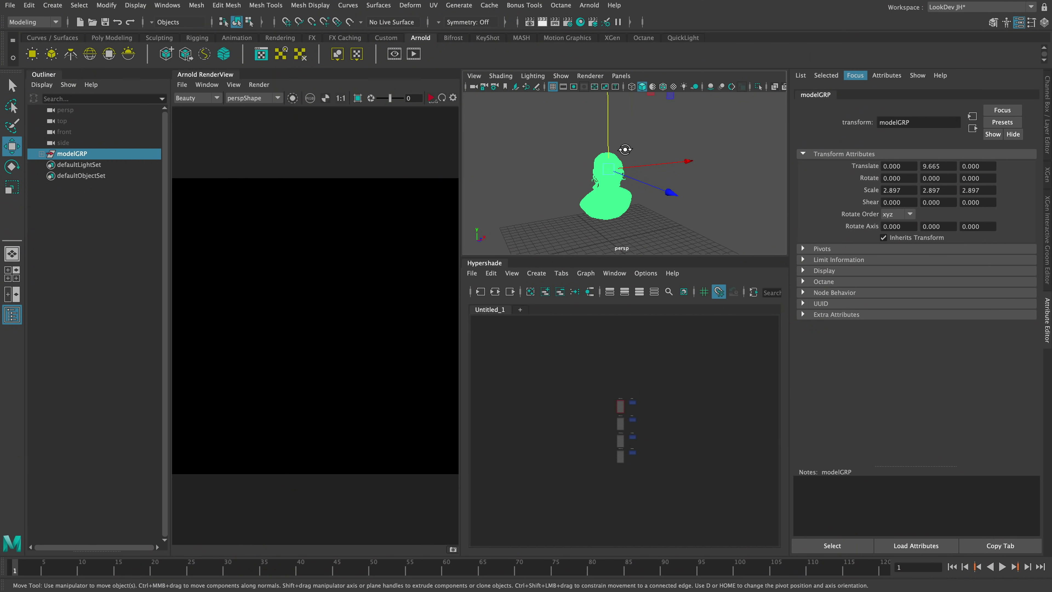
mouse_move(625, 150)
left_mouse_down("alt")
mouse_move(648, 141)
mouse_move(621, 138)
left_mouse_up("alt")
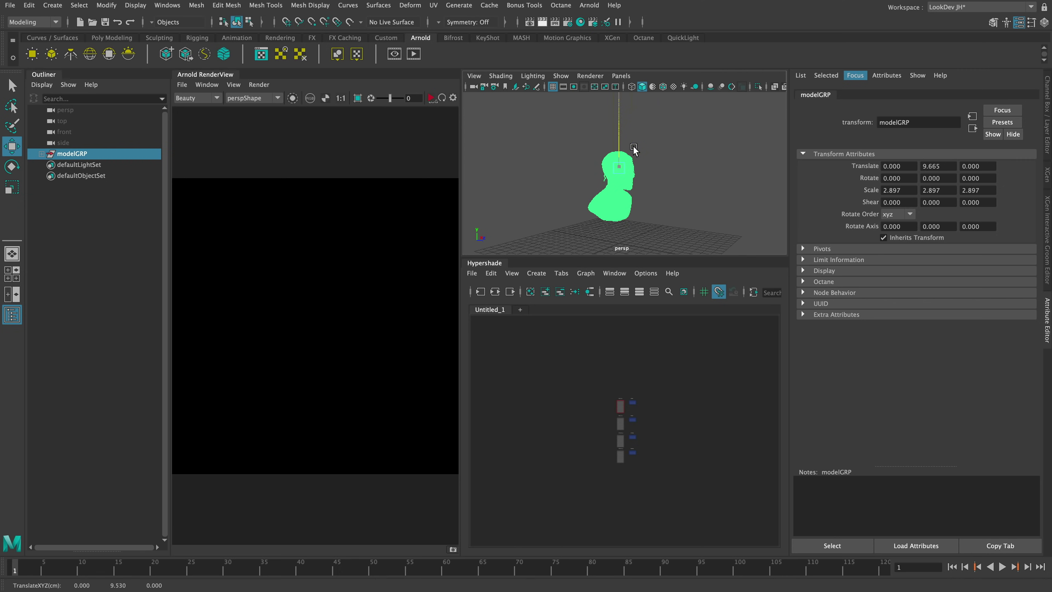
left_click_drag(680, 166, 640, 182, "alt")
right_click_drag(640, 182, 675, 215, "alt")
middle_click_drag(675, 216, 693, 201, "alt")
left_click(691, 184)
left_click_drag(690, 185, 667, 196, "alt")
right_click_drag(667, 195, 669, 182, "alt")
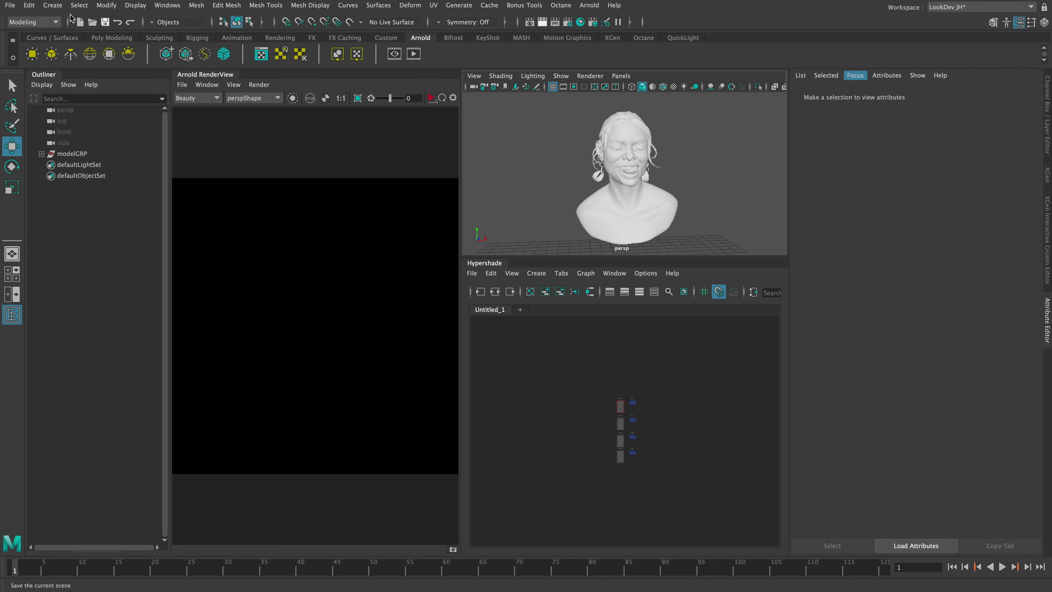
- Create a polygon plane under the bust and scale it uniformly to about 37.583
left_click(53, 5)
mouse_move(44, 46)
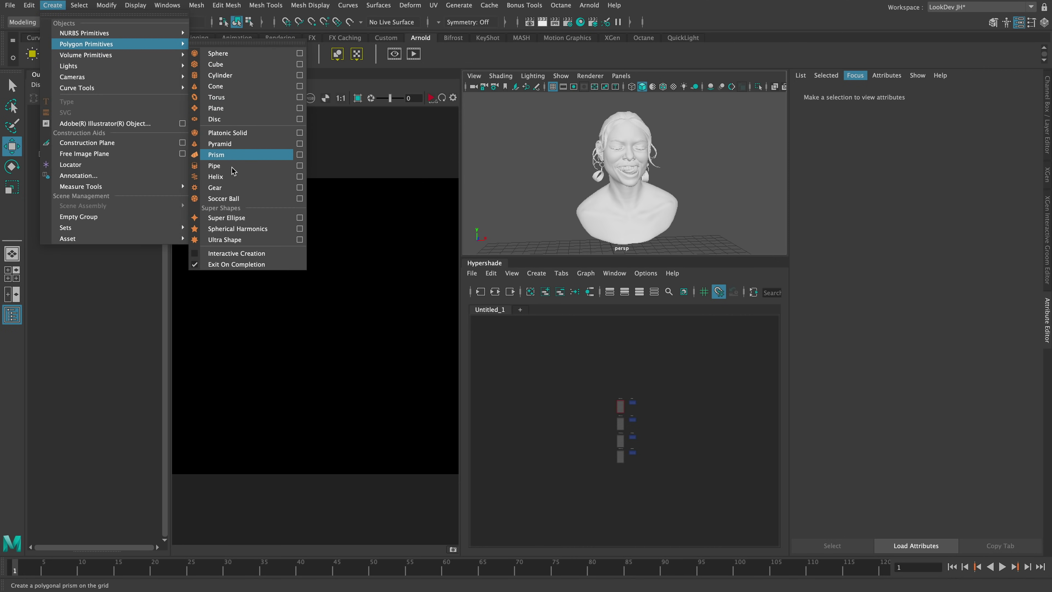
key("Escape")
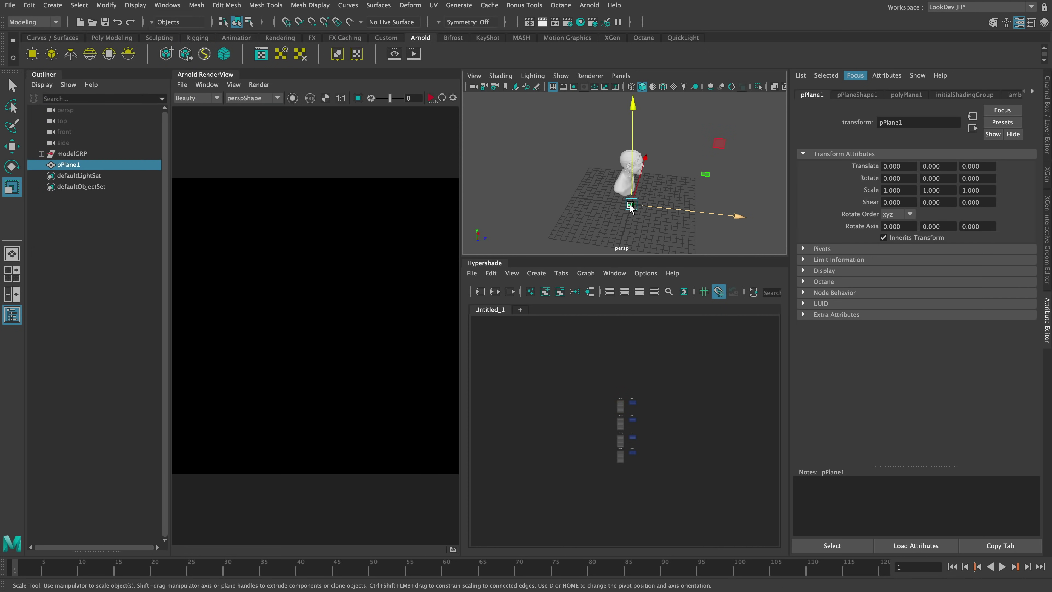
left_click_drag(632, 207, 736, 180)
- Set the plane to edge component mode and switch to the Modeling - Expert workspace
mouse_move(564, 157)
right_mouse_down()
mouse_move(565, 109)
mouse_move(569, 122)
right_mouse_up()
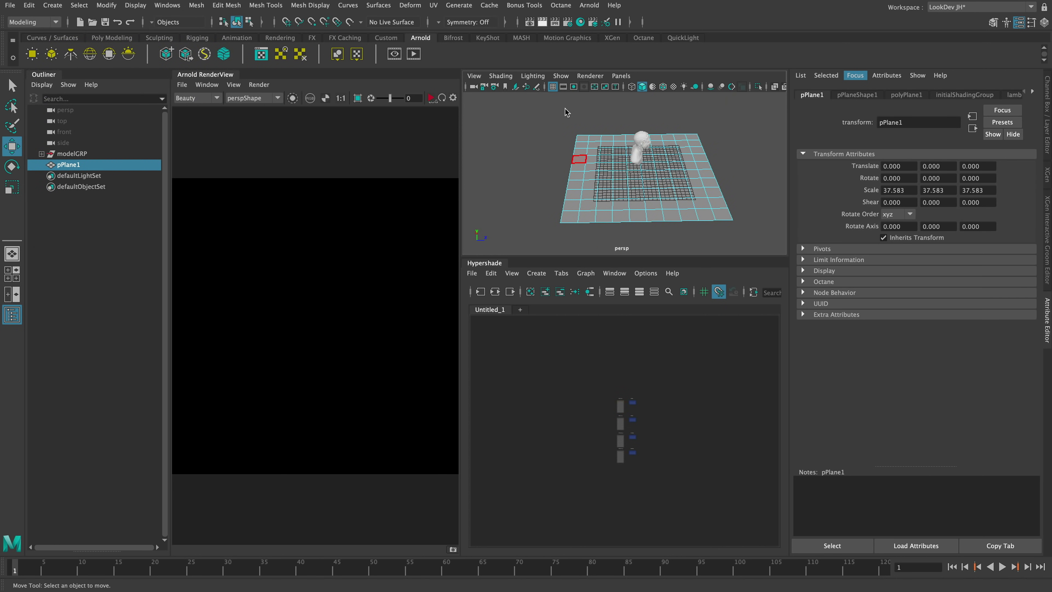
key("space")
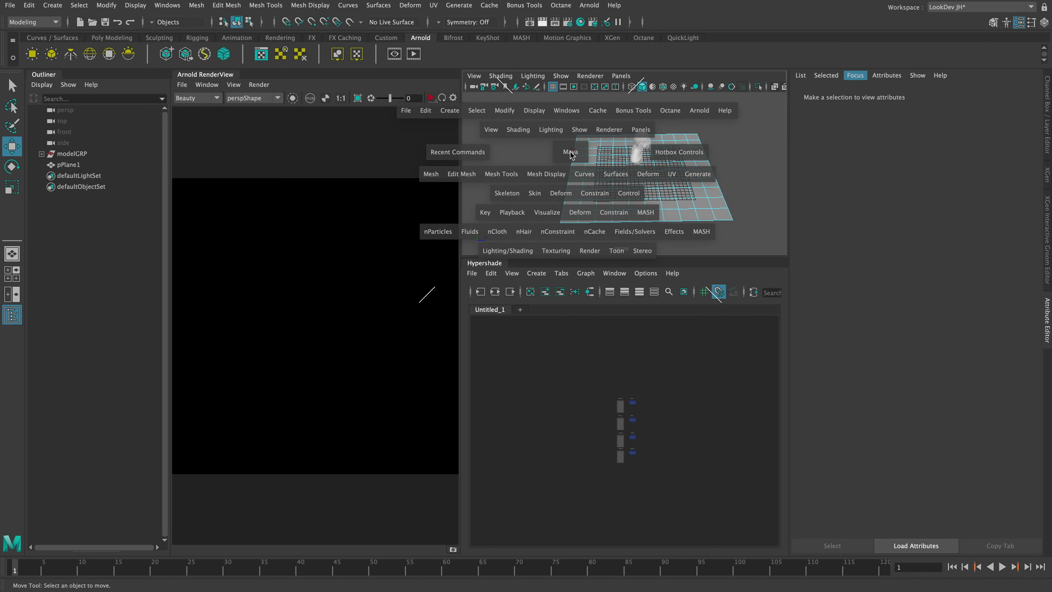
left_click(982, 8)
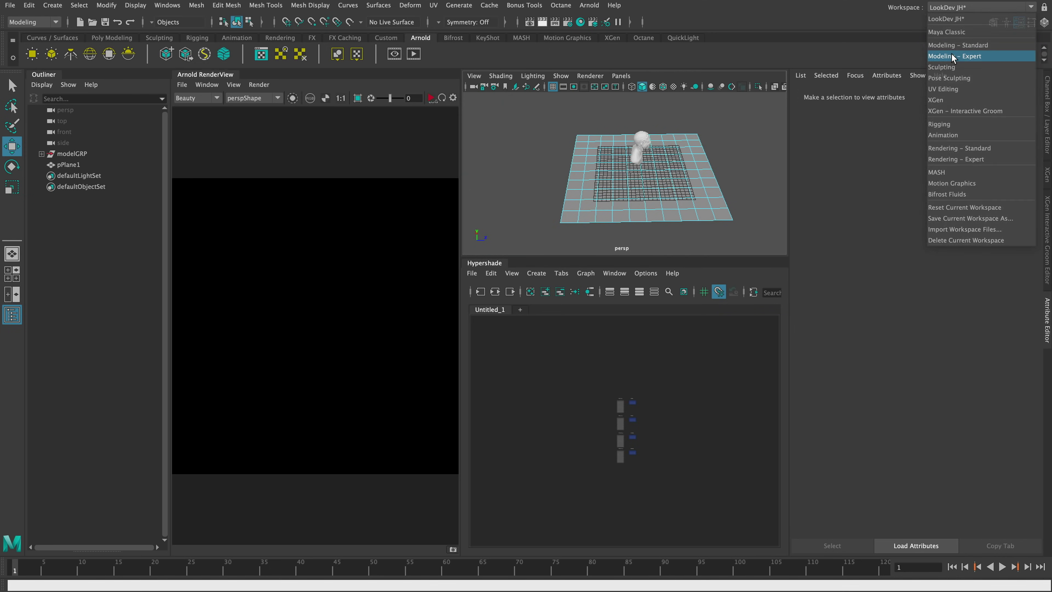
left_click(981, 60)
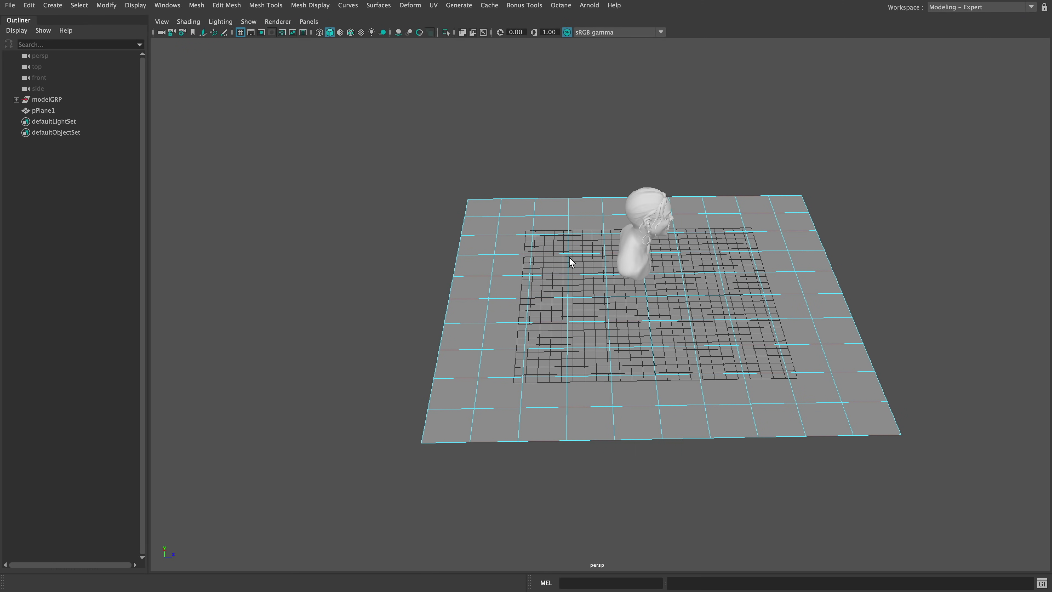
- Select the plane's border edges behind the bust and widen the soft selection falloff to cover over half the plane
middle_click_drag(574, 260, 530, 273, "alt")
scroll(530, 269, "up", 1)
left_click(517, 225)
left_click(299, 390, "shift")
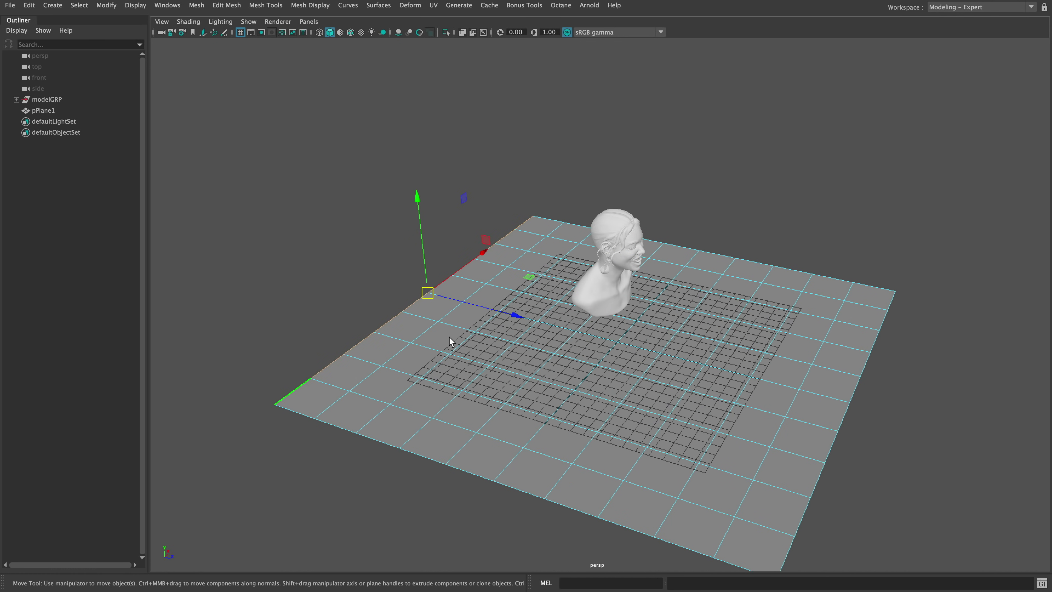
key("b")
middle_click_drag(435, 335, 662, 326)
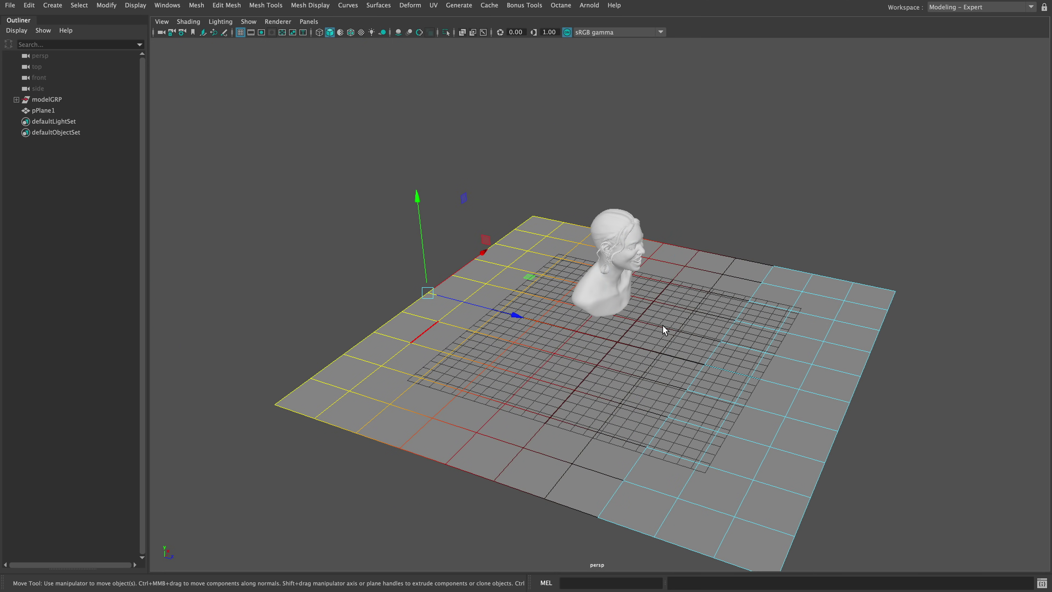
- Raise the plane's rear edges with soft selection, adjusting the falloff, to form a tall, smoothly curved studio backdrop
left_click_drag(490, 333, 424, 253, "alt")
left_click_drag(481, 283, 493, 238)
key("e")
key("ctrl+z")
key("b")
key("w")
middle_click_drag(488, 108, 512, 92)
key("b")
left_click_drag(430, 215, 691, 195)
middle_click_drag(534, 207, 548, 264, "alt")
scroll(543, 232, "down", 1)
left_click_drag(542, 147, 566, 109)
key("b")
- Return to object mode, move the backdrop plane backward along the Z axis behind the bust, and deselect it
right_click_drag(487, 250, 563, 189)
right_click_drag(481, 240, 529, 219)
left_click(735, 217)
left_click(746, 379)
left_click_drag(709, 400, 640, 397)
scroll(782, 335, "up", 4)
left_click_drag(766, 295, 680, 349, "alt")
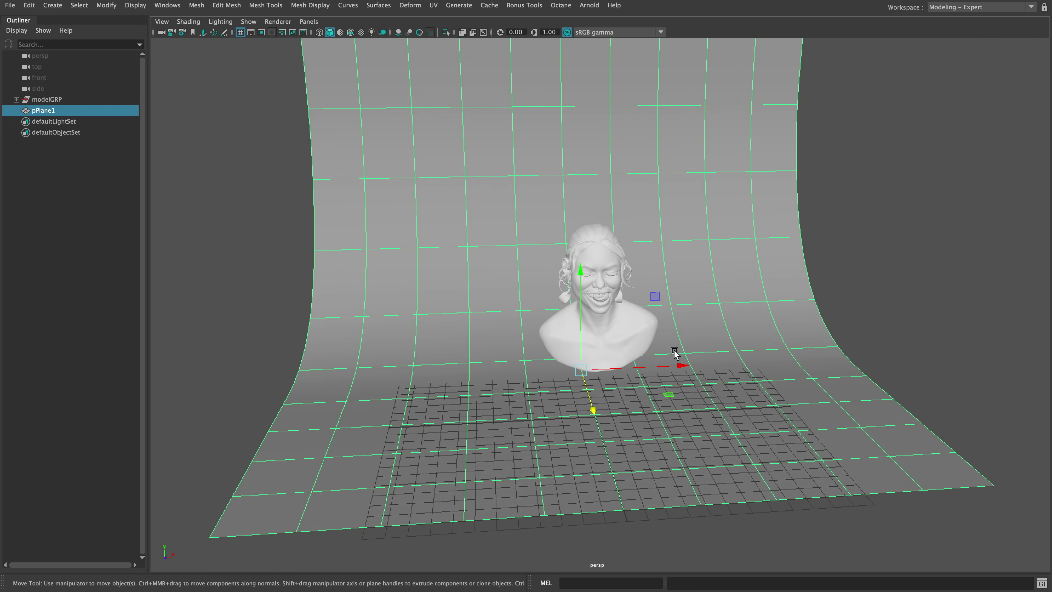
left_click(248, 149)
- Create a new camera and name it RenderCam
left_click(53, 6)
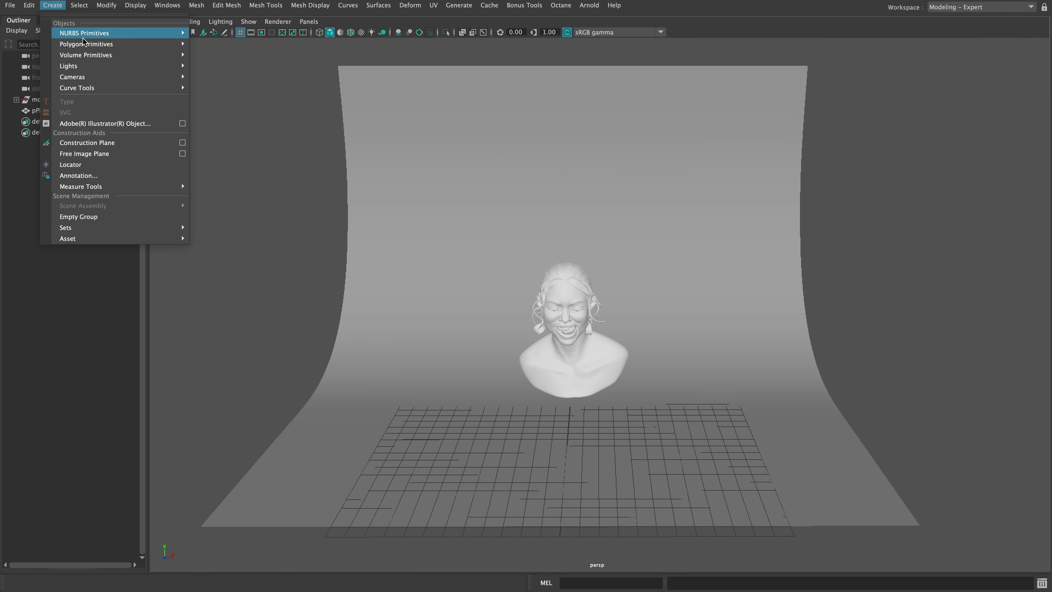
mouse_move(98, 81)
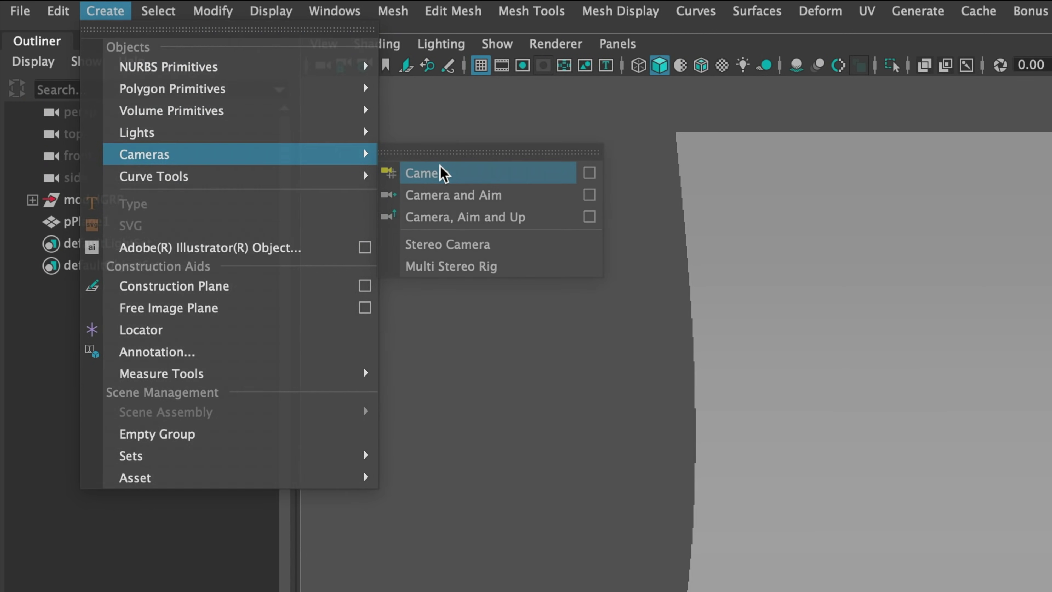
left_click(439, 173)
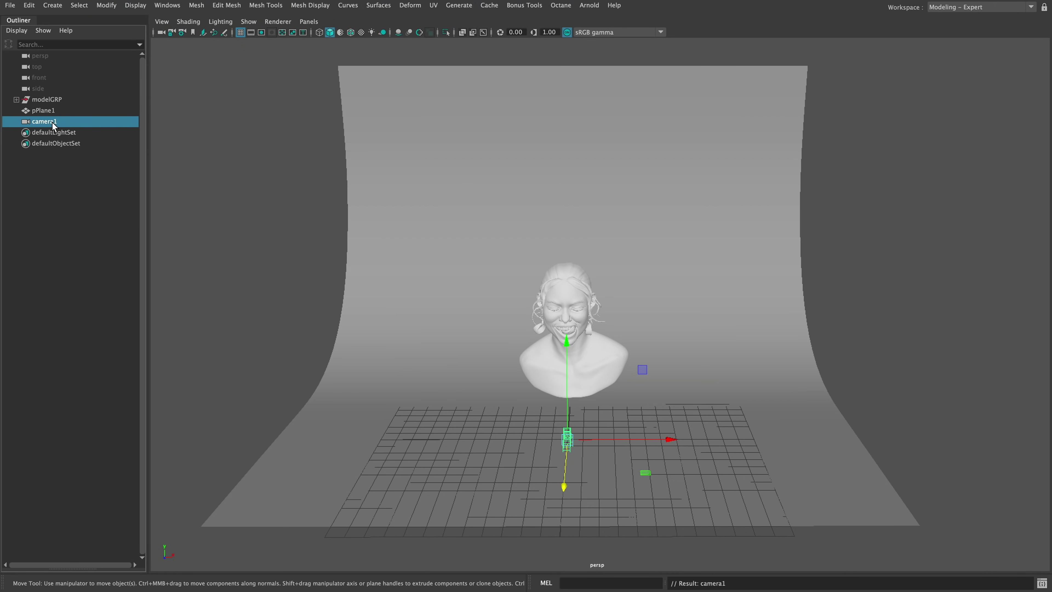
double_click(53, 123)
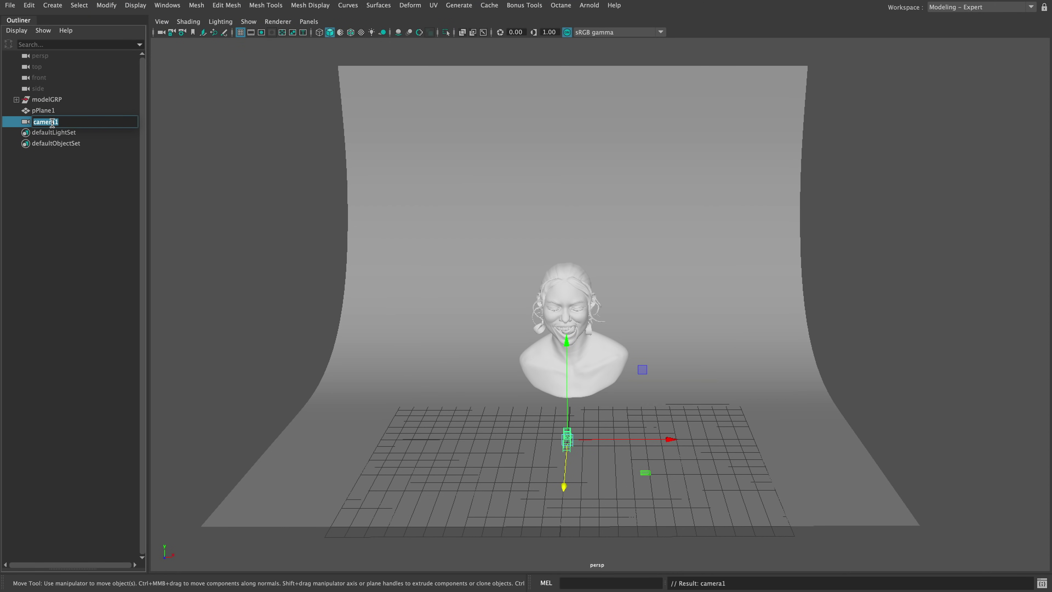
type("RenderCam")
key("Return")
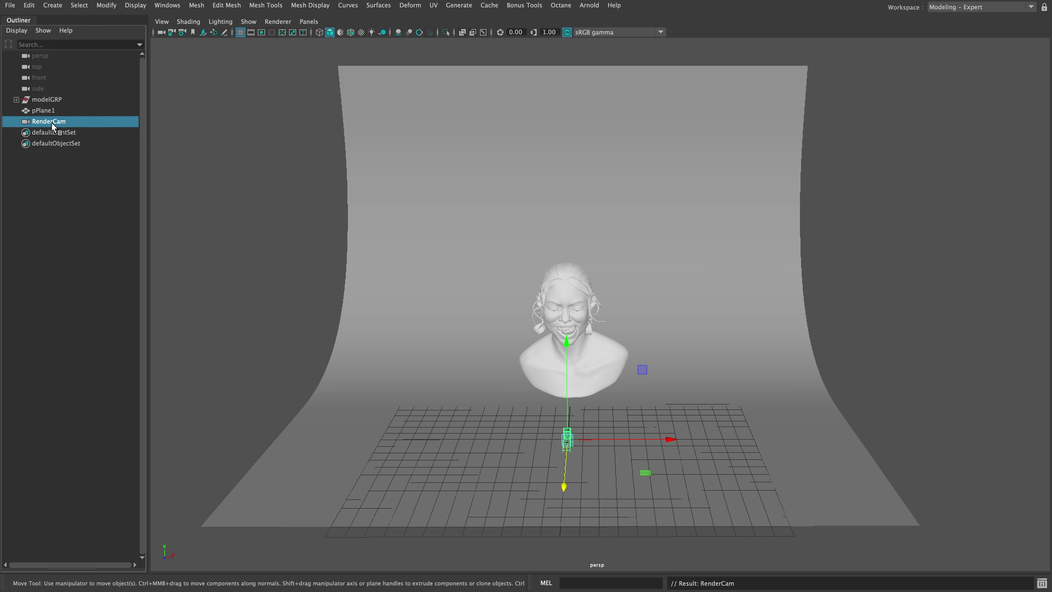
- Look through RenderCam and frame the bust from the front against the backdrop
left_click(309, 22)
mouse_move(327, 31)
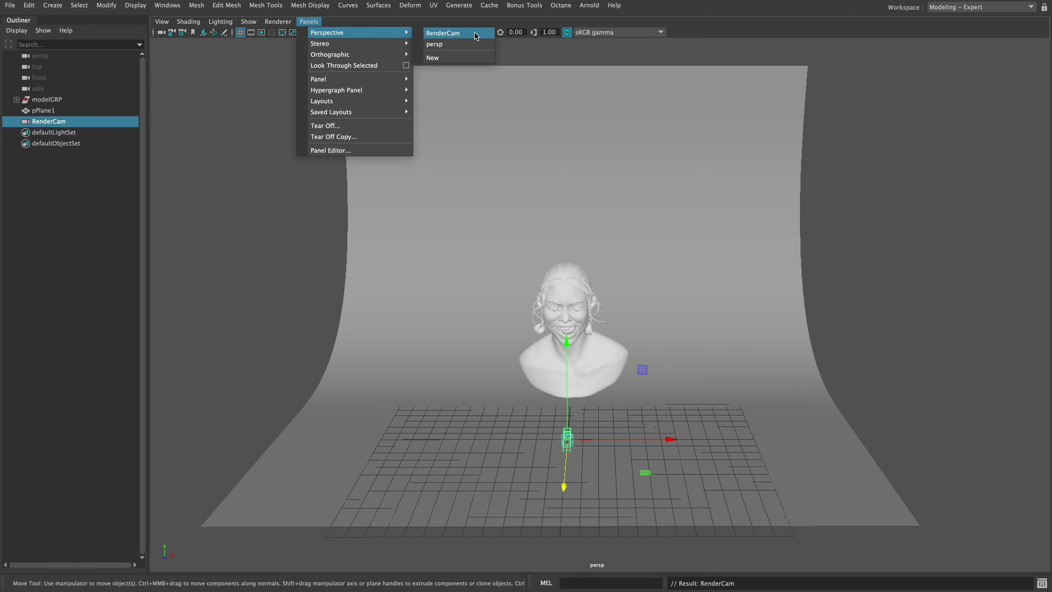
left_click(447, 41)
left_click_drag(588, 292, 589, 366, "alt")
left_click_drag(587, 253, 592, 290, "alt")
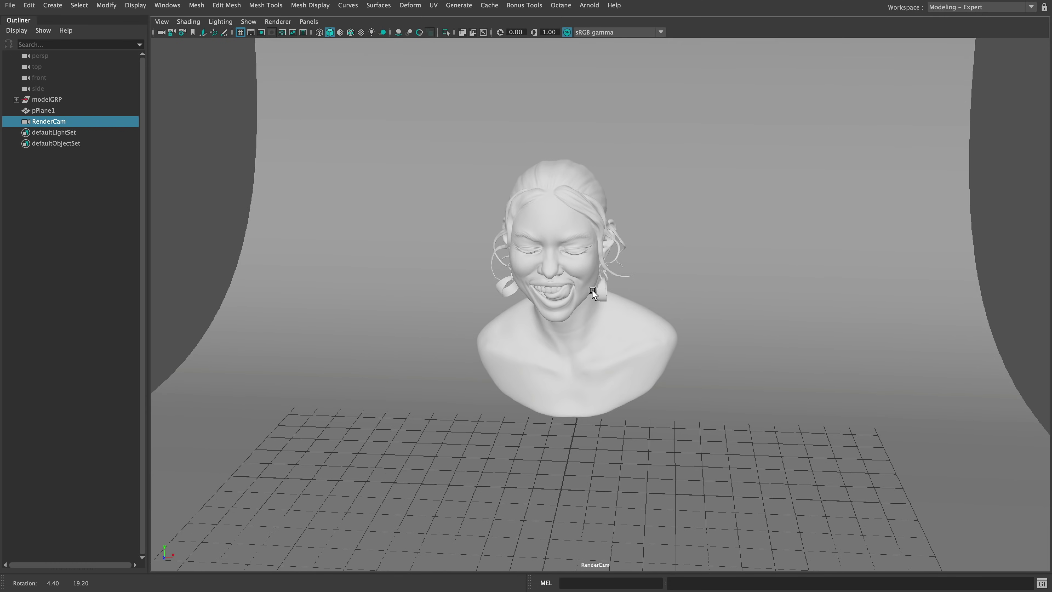
middle_click_drag(592, 290, 599, 298, "alt")
left_click_drag(599, 299, 606, 286, "alt")
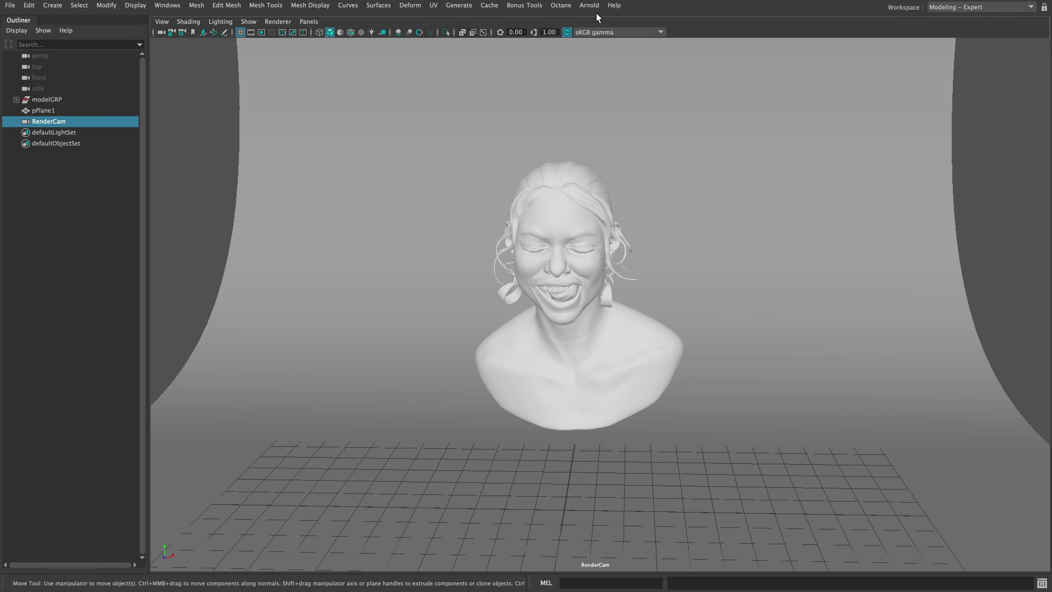
- Switch to the Modeling - Standard workspace and show the scene in the four-view layout
left_click(1022, 7)
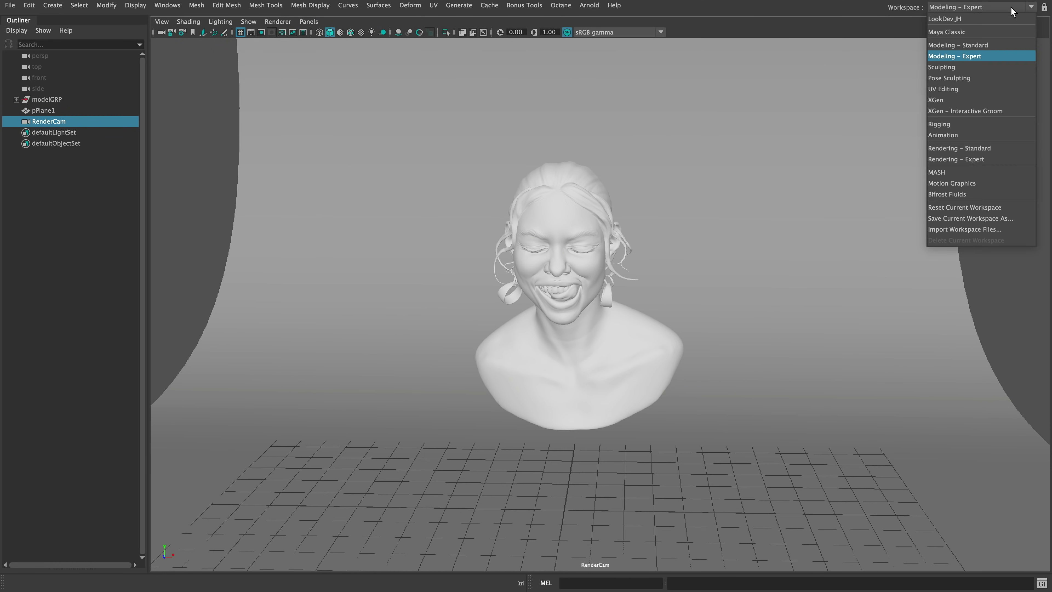
left_click(1006, 45)
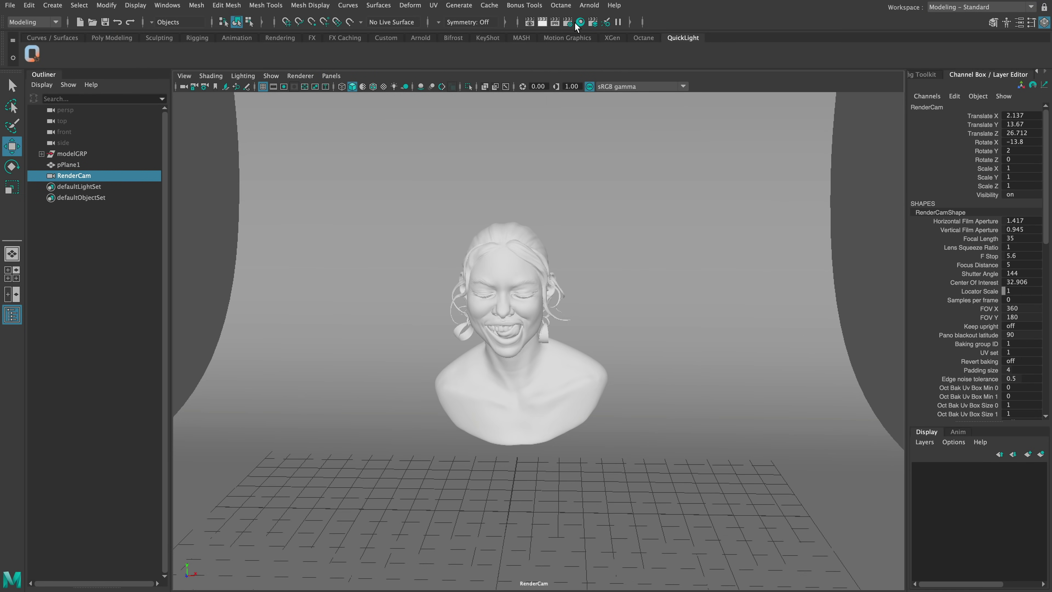
key("space")
- In the render settings, set the image size to the 1k_Square preset and close the settings
left_click(569, 22)
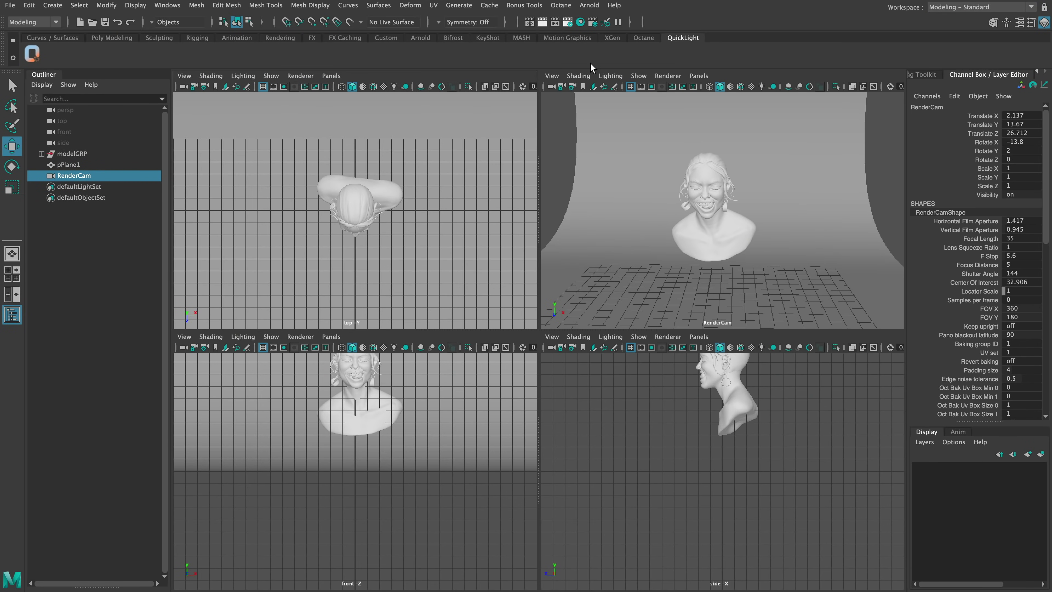
scroll(461, 389, "down", 10)
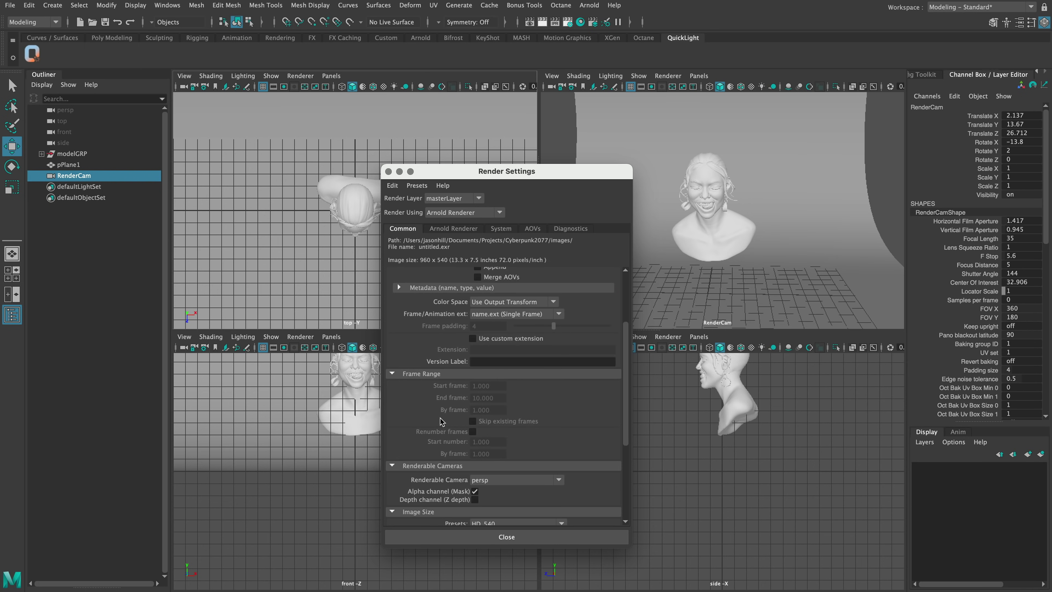
left_click(505, 375)
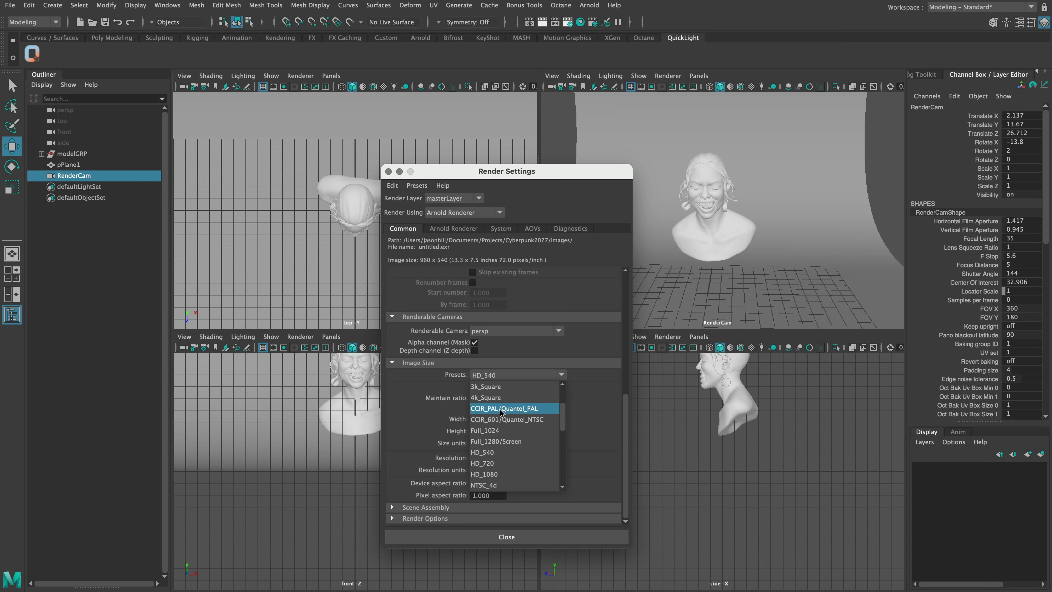
scroll(500, 411, "down", 2)
scroll(500, 409, "up", 3)
left_click(497, 398)
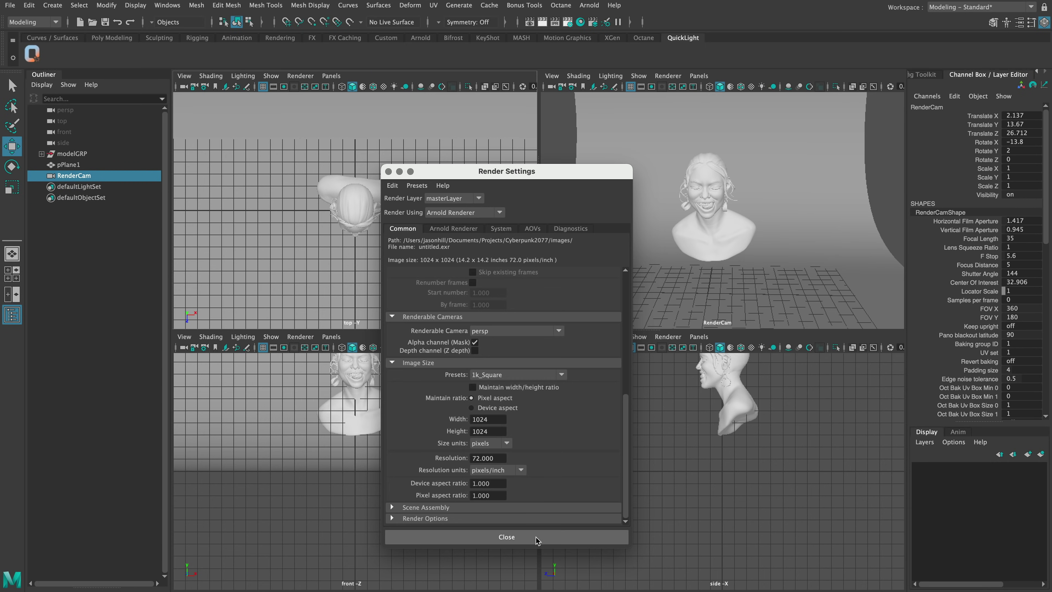
left_click(559, 537)
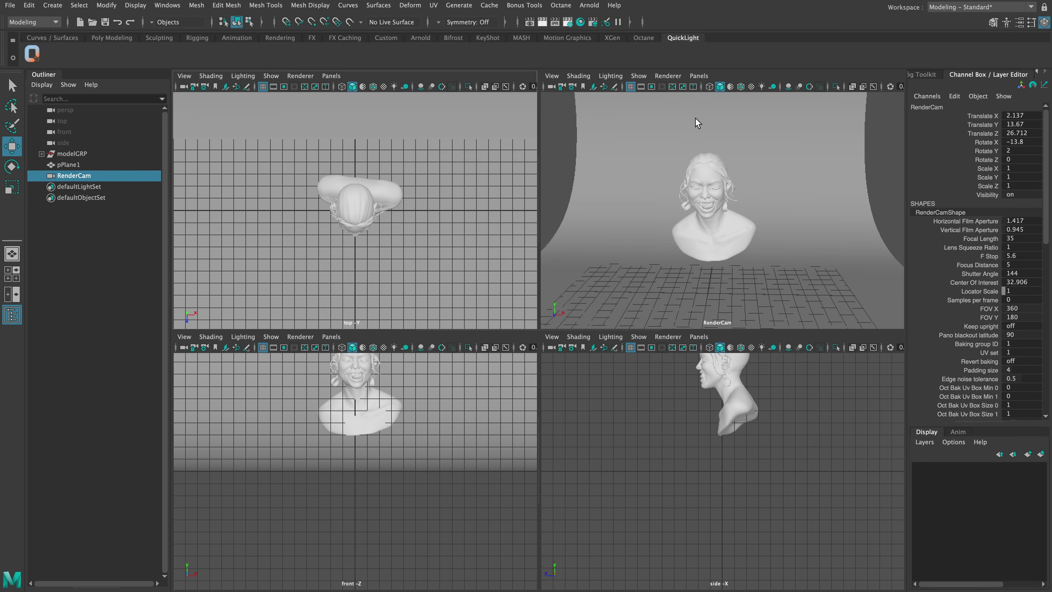
- Display the resolution gate in the RenderCam view
left_click(698, 76)
mouse_move(719, 85)
left_click(831, 85)
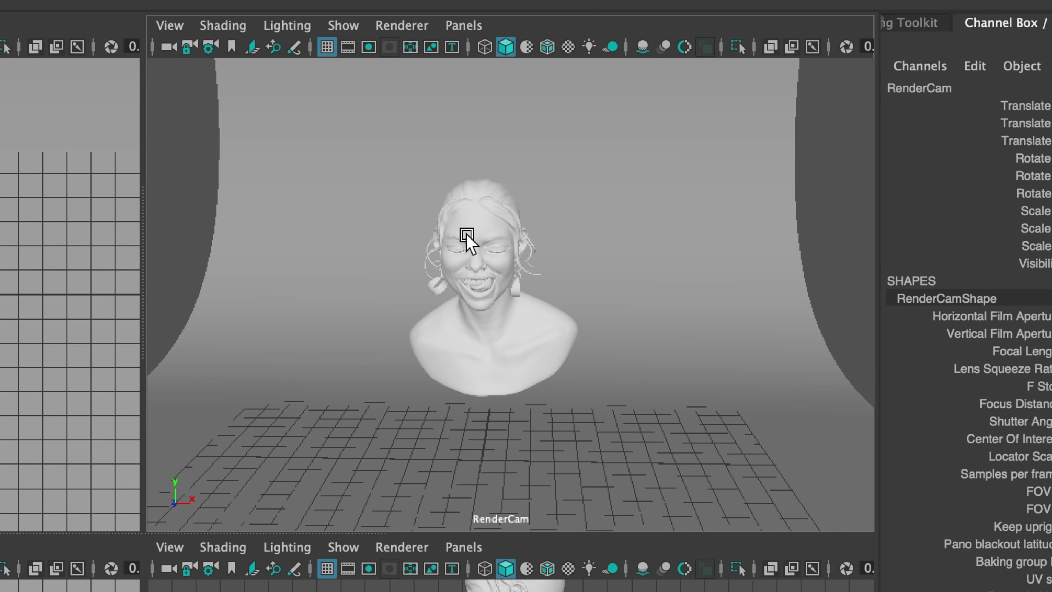
left_click(369, 46)
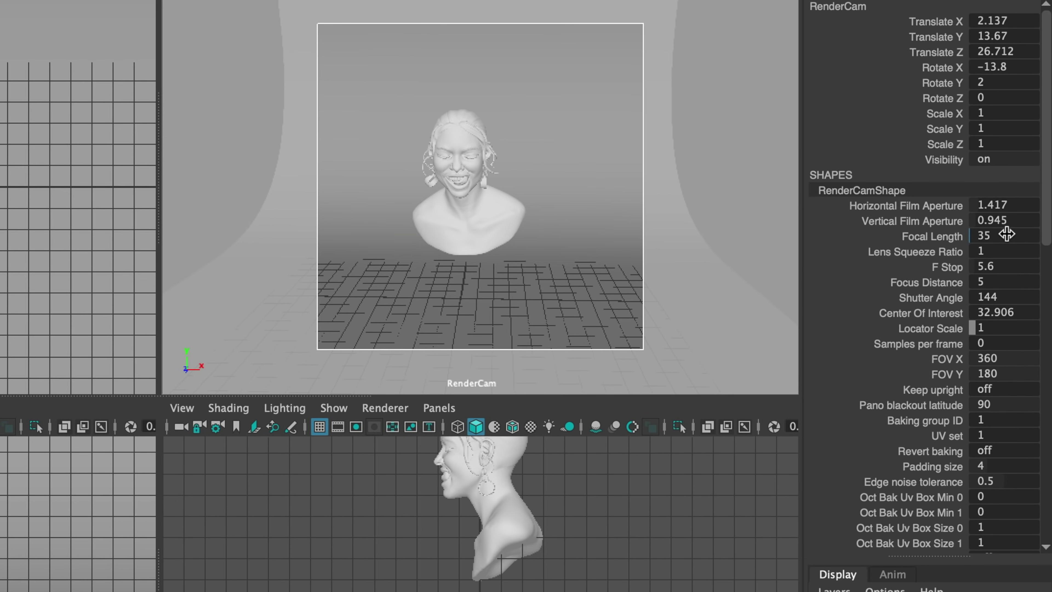
- Set RenderCam's focal length to 100 and reframe its view closely on the head and shoulders
left_click(1020, 239)
double_click(1001, 237)
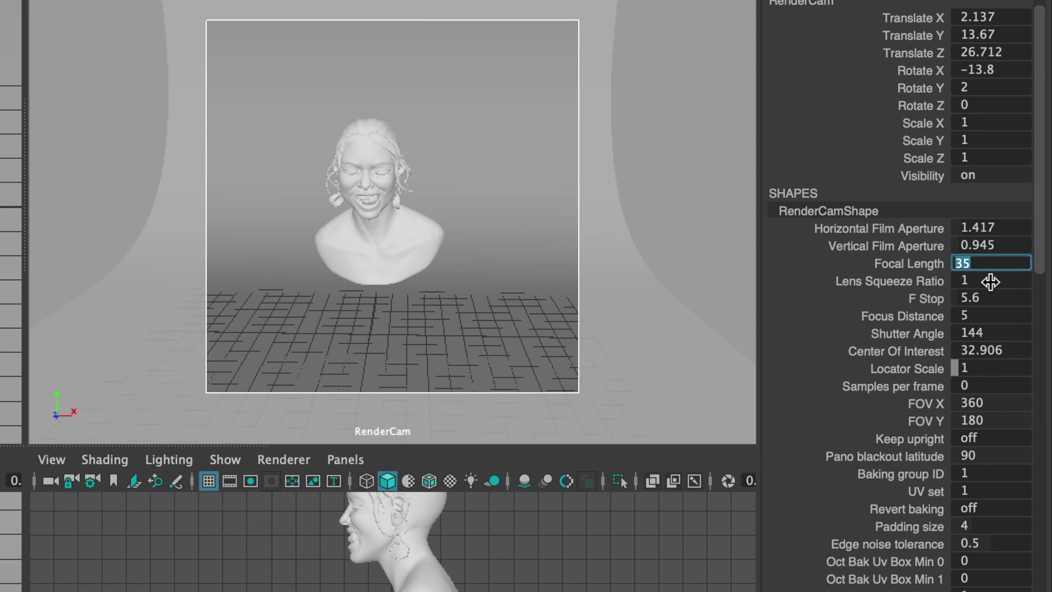
type("0")
key("Return")
left_click_drag(373, 205, 405, 165, "alt")
middle_click_drag(726, 225, 726, 246, "alt")
left_click_drag(726, 245, 729, 236, "alt")
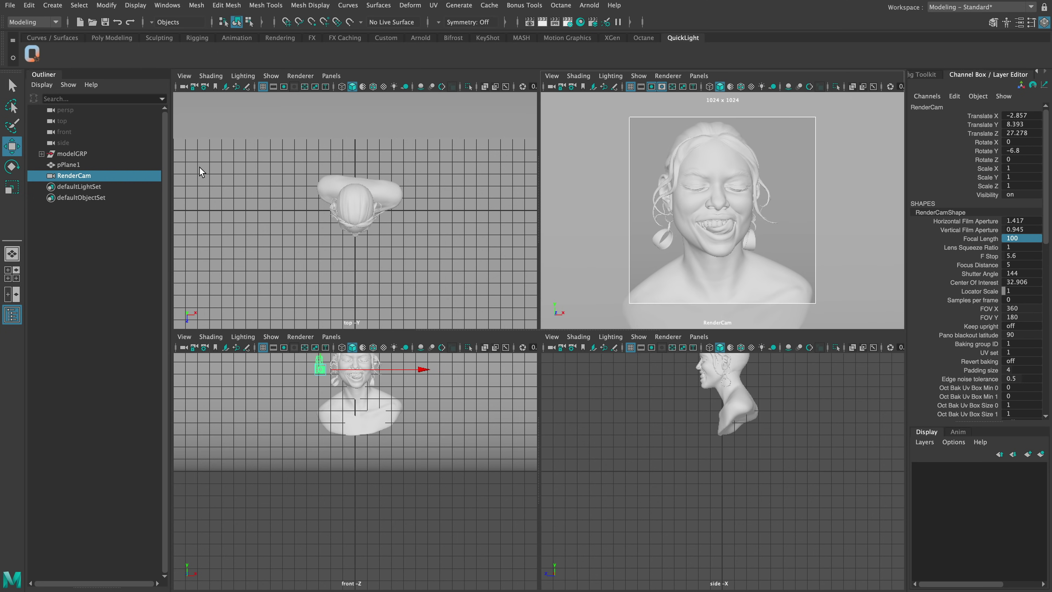
- Rotate the modelGRP bust slightly to adjust the head's pose in the RenderCam view
left_click(112, 154)
key("e")
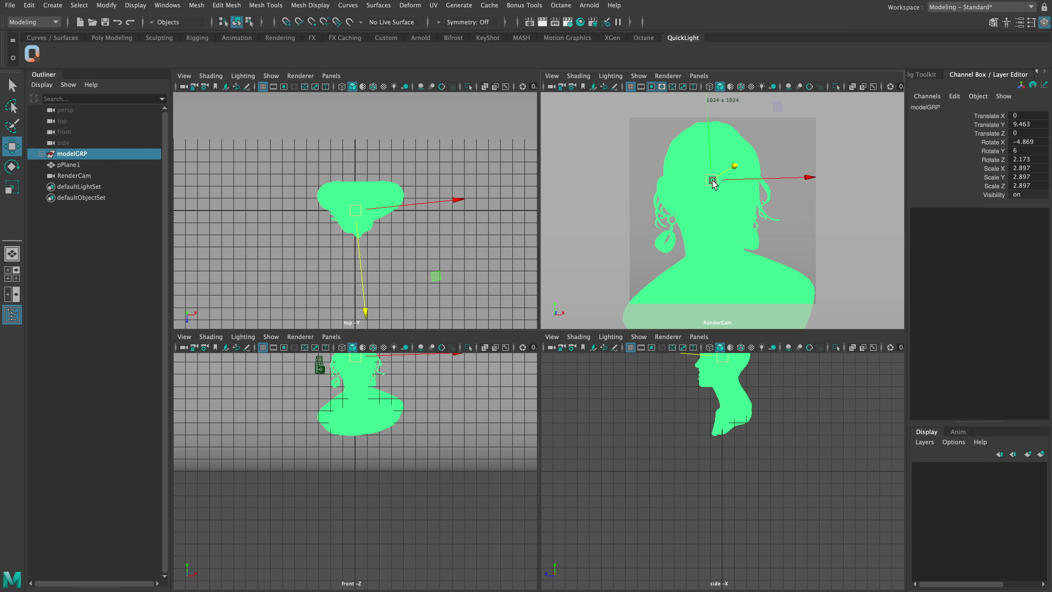
left_click_drag(712, 181, 713, 181)
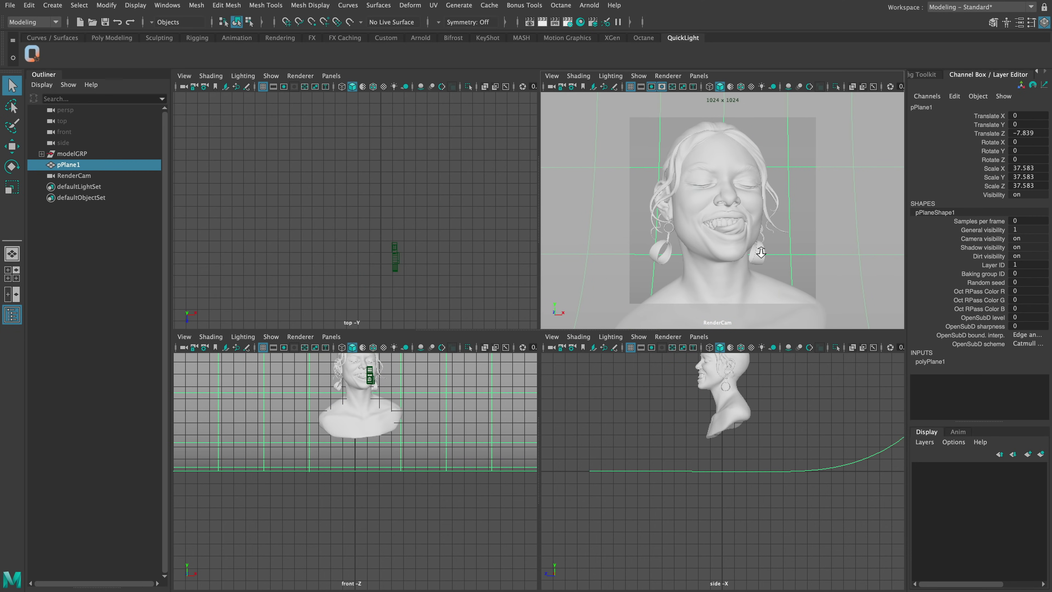
- Fine-tune the RenderCam framing and lock the camera, leaving nothing selected
right_click_drag(762, 253, 765, 253, "alt")
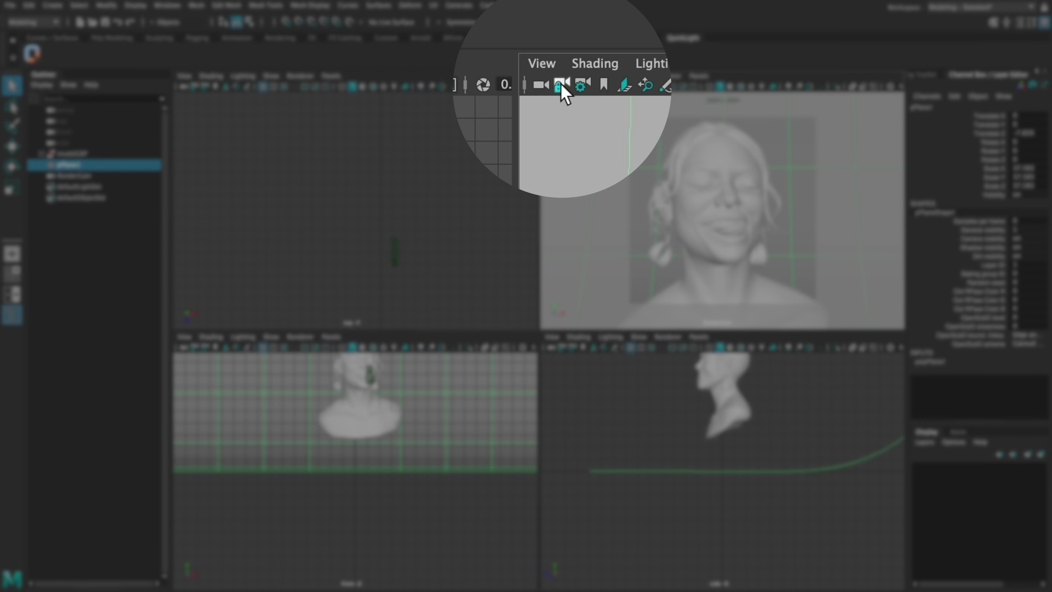
left_click(562, 87)
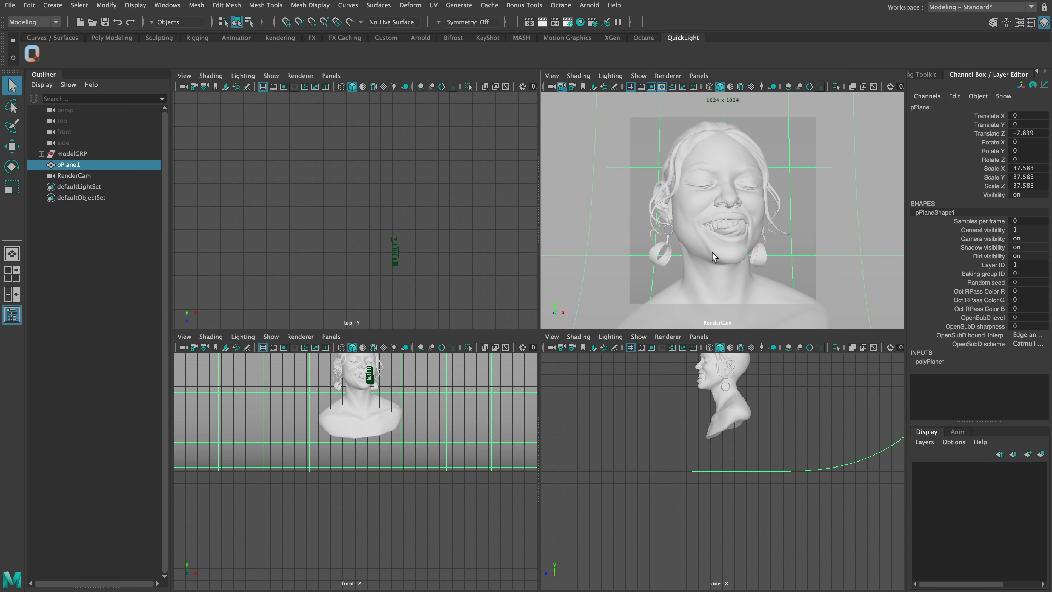
left_click(667, 389)
- Add an Arnold skydome light to the scene and open its shape attributes for editing
middle_click_drag(671, 381, 639, 449, "alt")
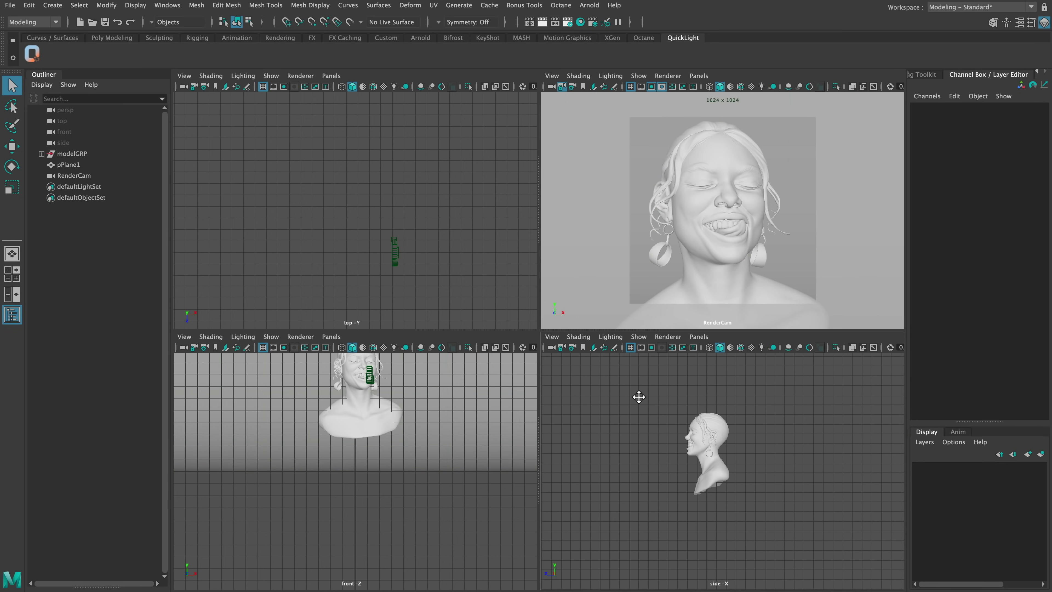
left_click(592, 7)
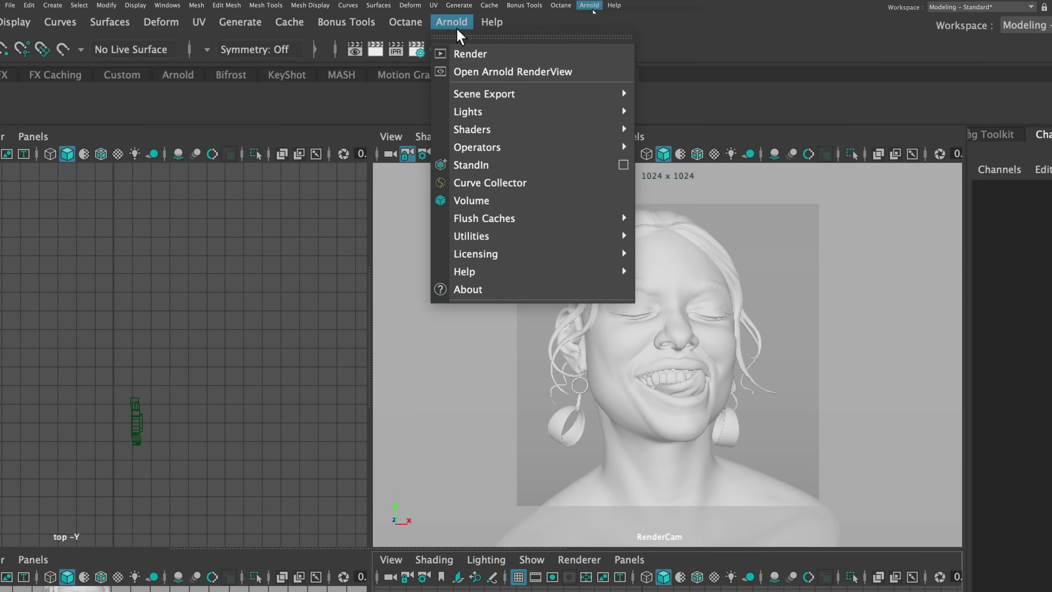
mouse_move(565, 82)
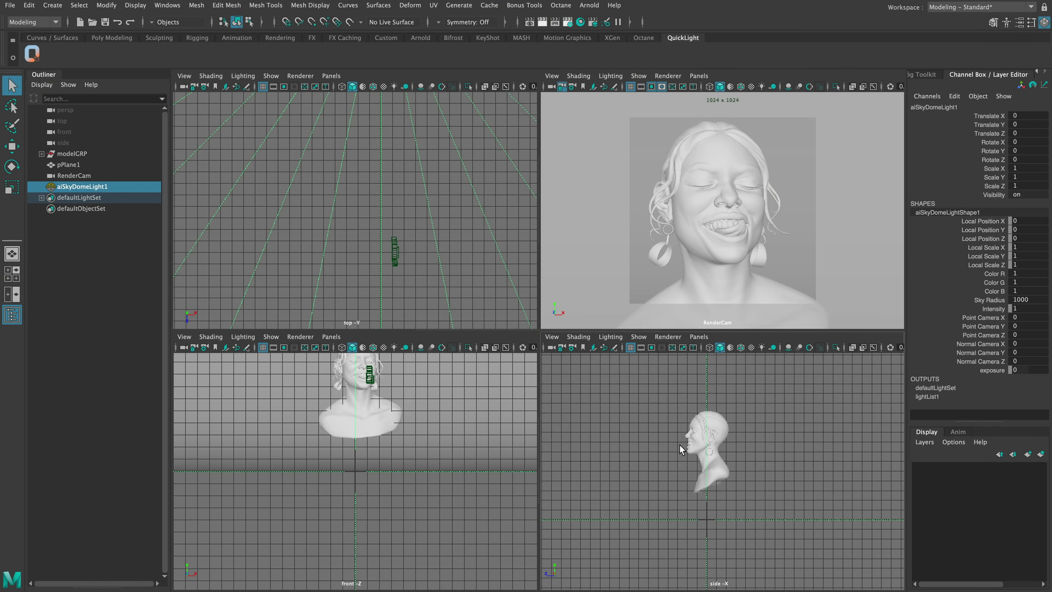
key("ctrl+a")
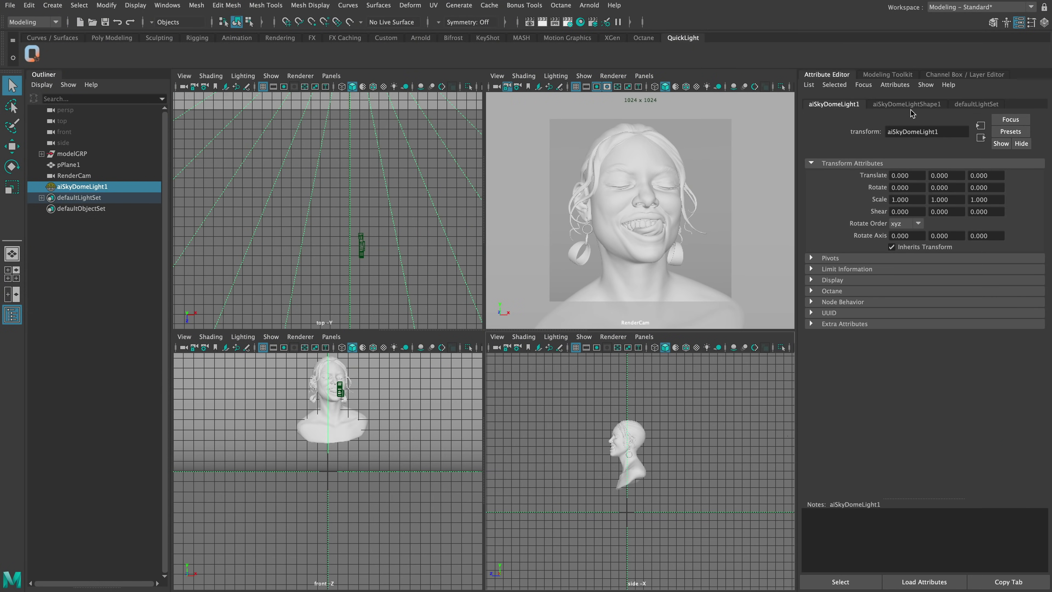
left_click(915, 106)
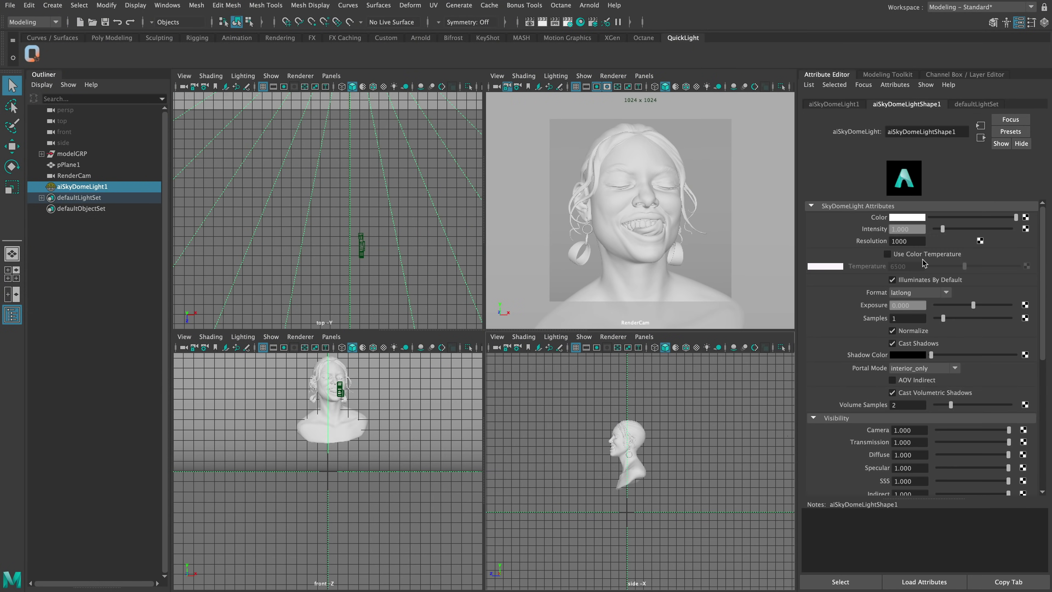
left_click(944, 231)
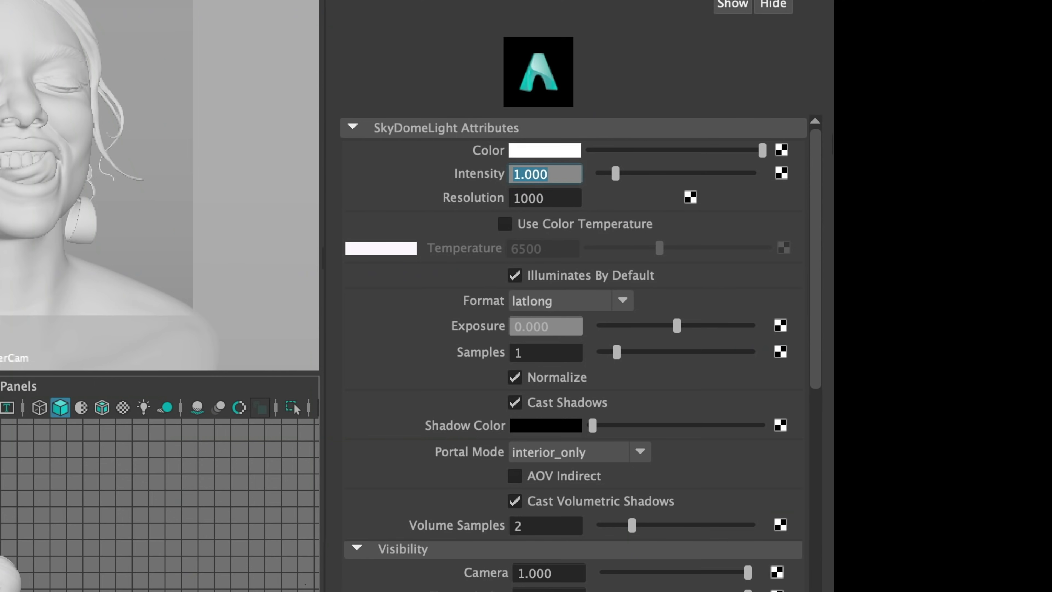
- Map the skydome light's color to a file texture and load tomoco_studio.exr from the HDRIs/Studio folder
left_click(781, 151)
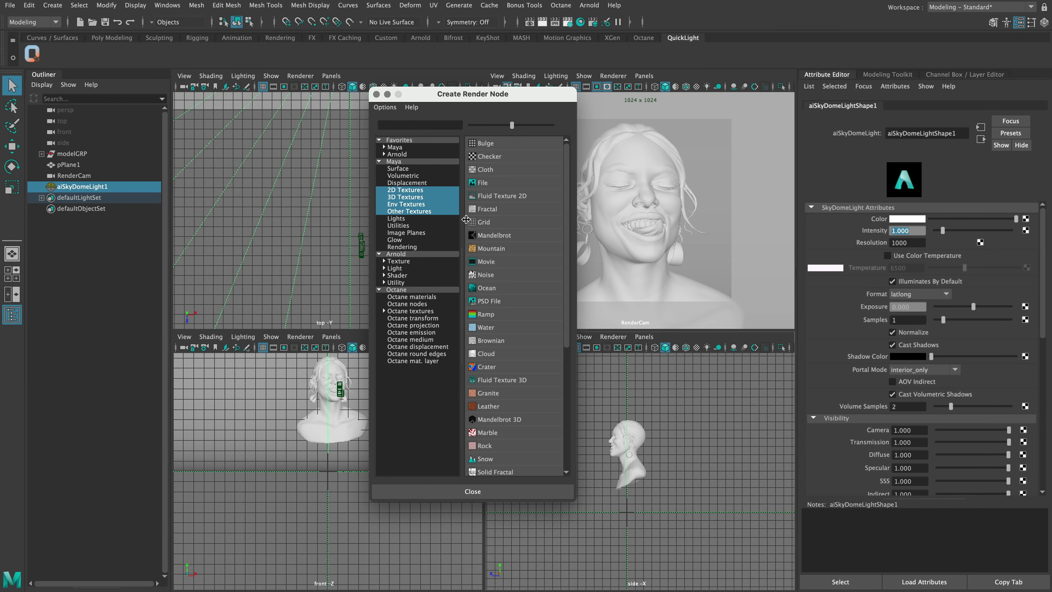
left_click(483, 182)
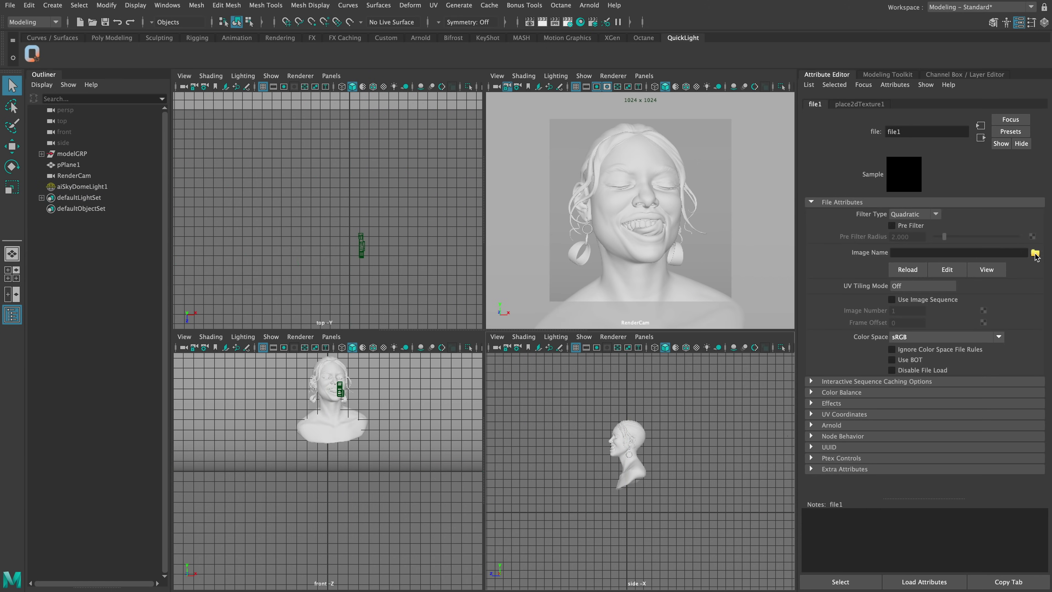
left_click(1035, 253)
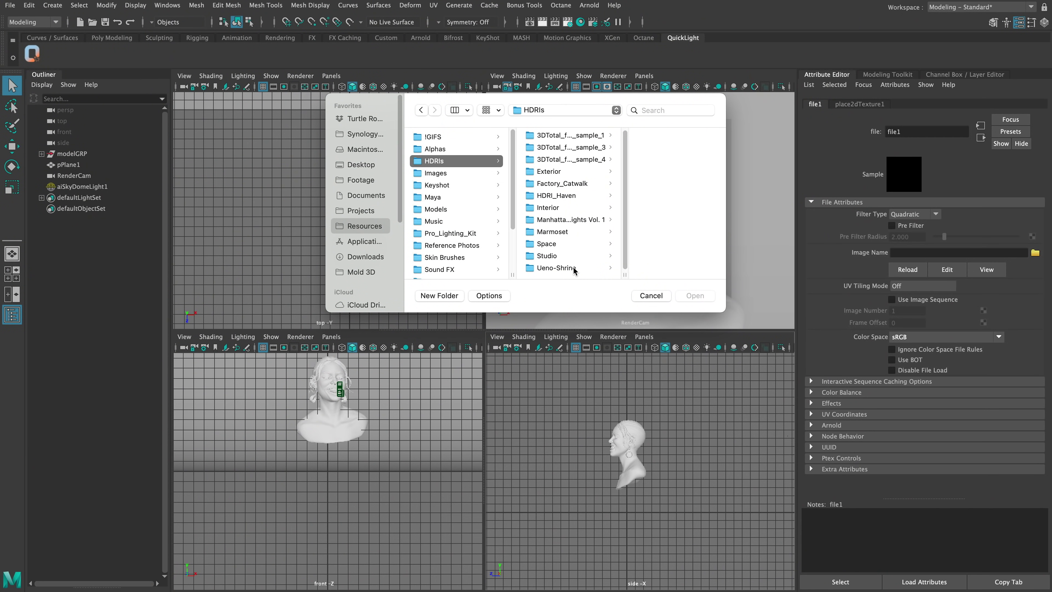
left_click(557, 256)
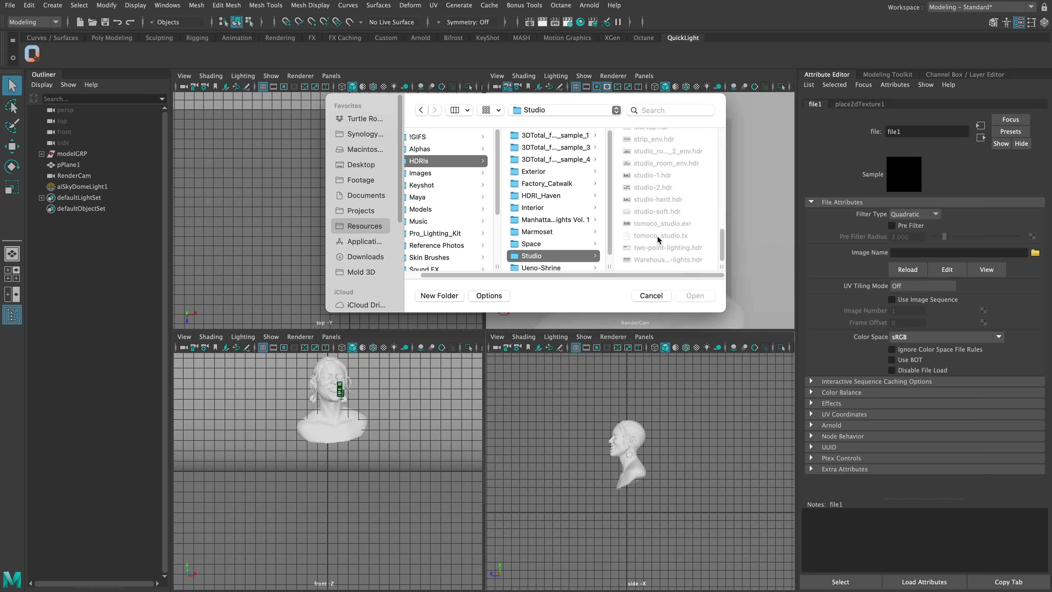
left_click(659, 224)
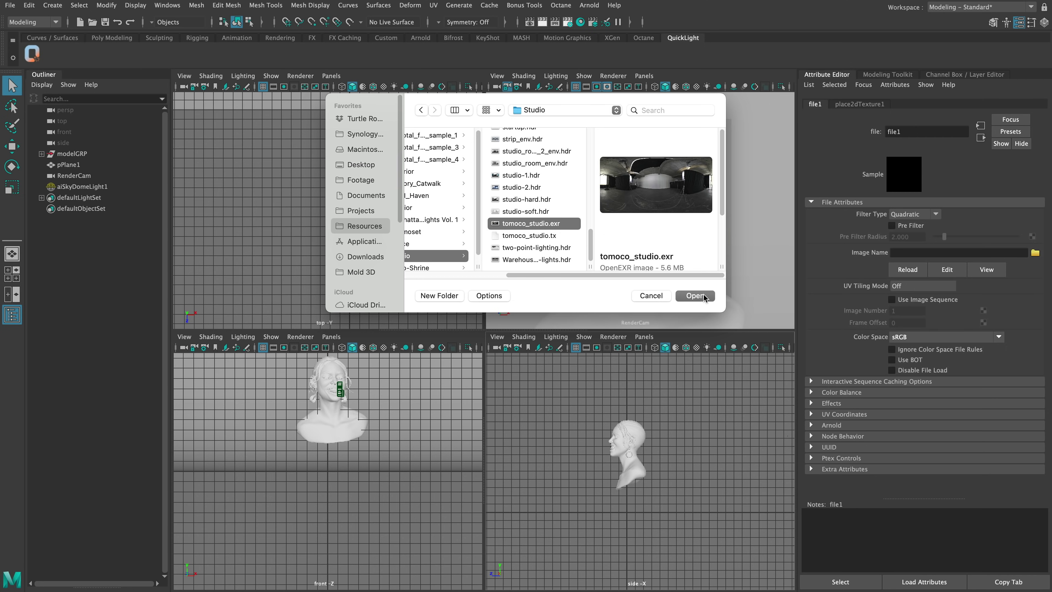
key("Down")
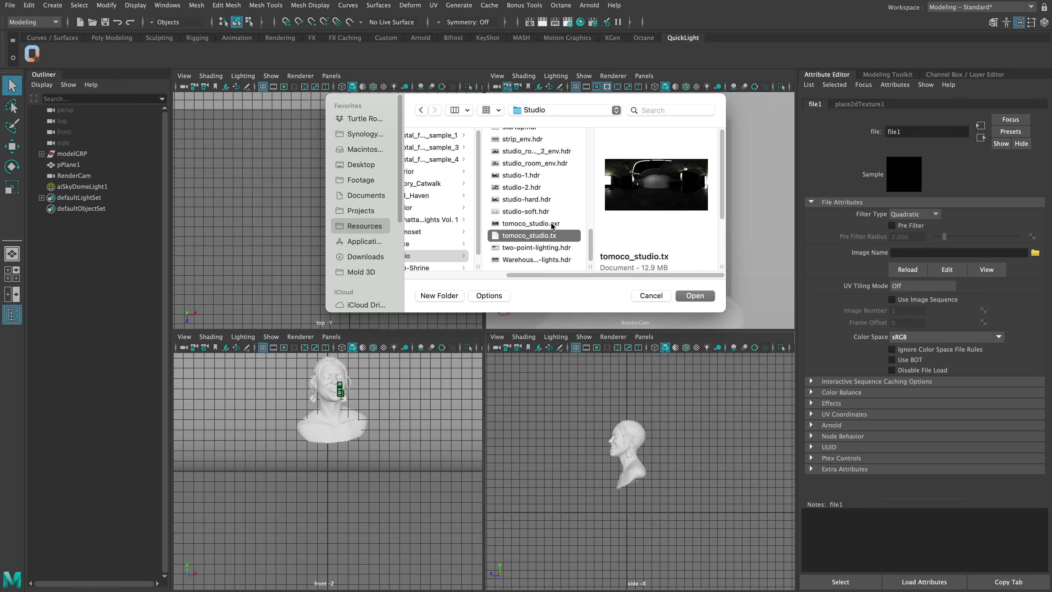
left_click(532, 224)
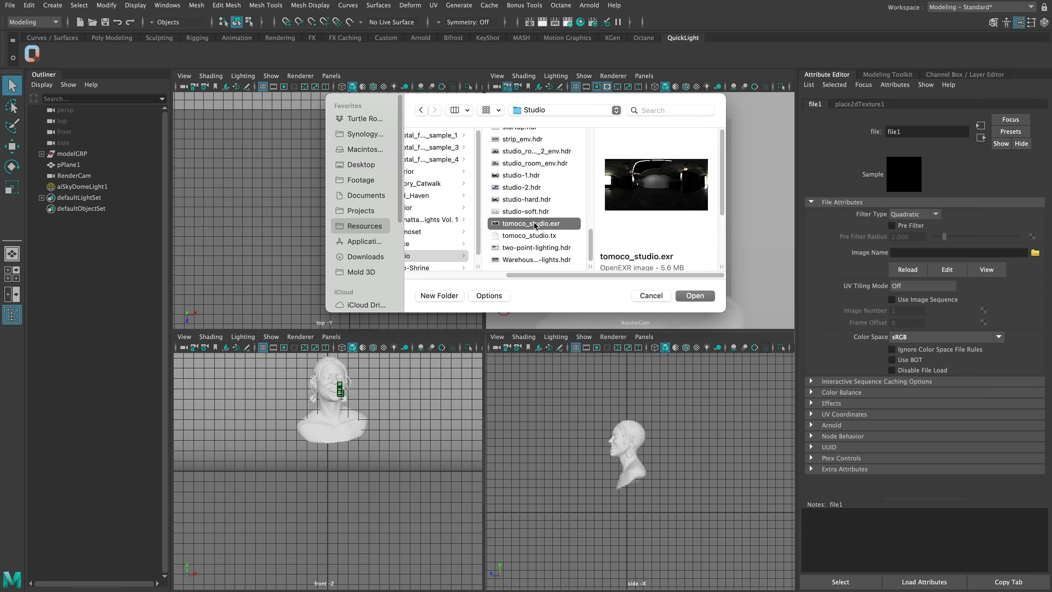
left_click(695, 295)
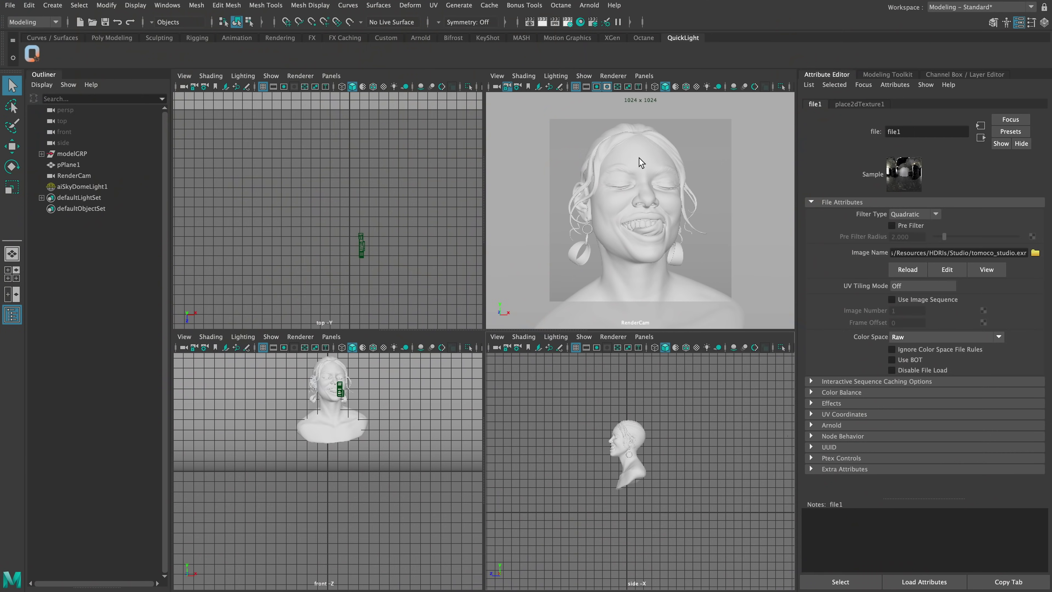
- Assign a new Arnold aiStandardSurface material to the head mesh and name it aiModel
left_click(639, 159)
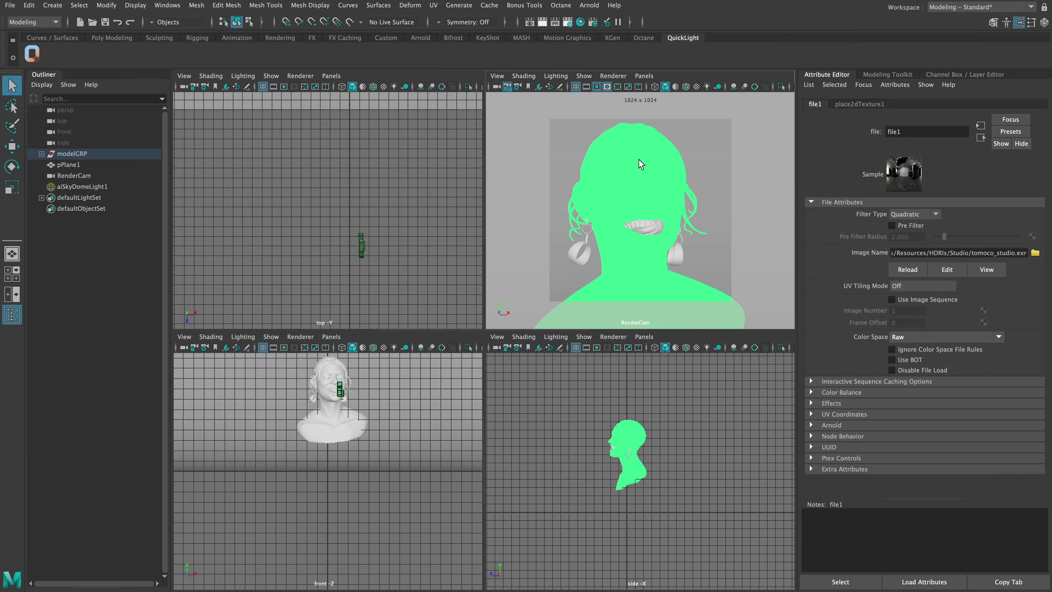
right_click_drag(634, 152, 734, 531)
right_click_drag(658, 446, 642, 420)
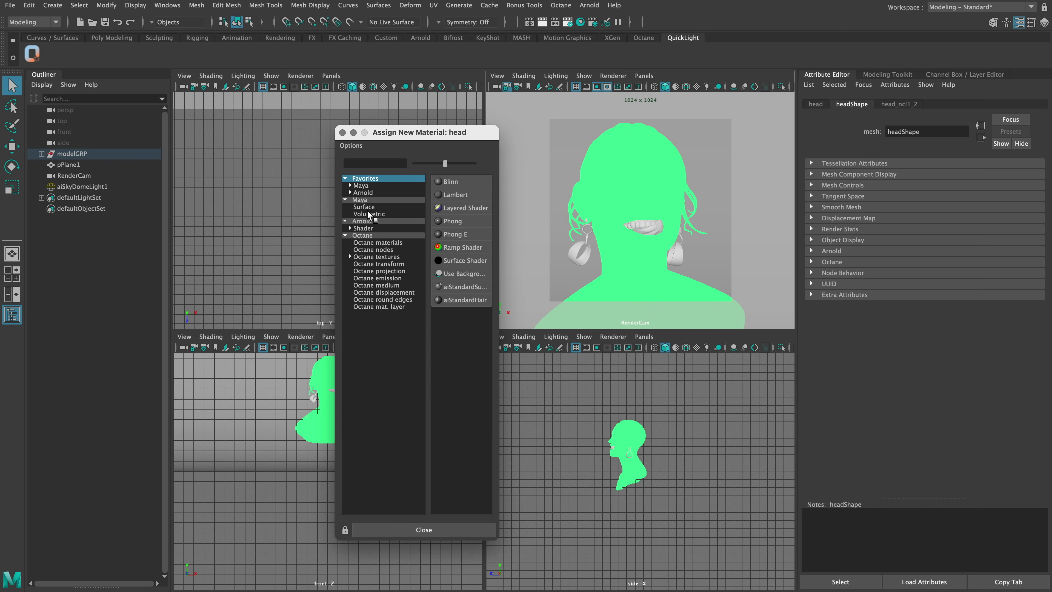
left_click(415, 230)
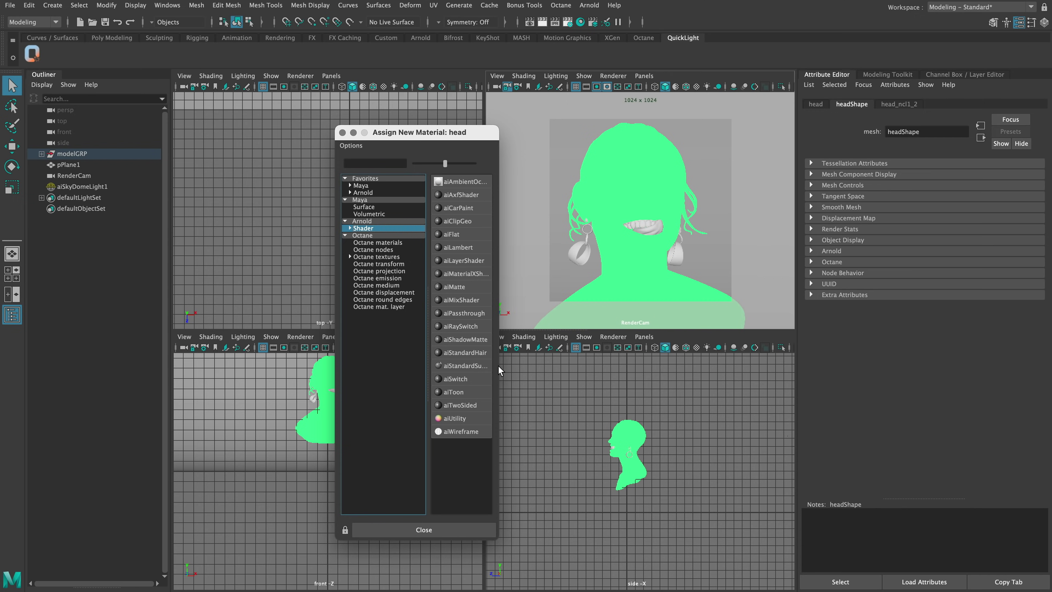
left_click_drag(428, 373, 402, 387)
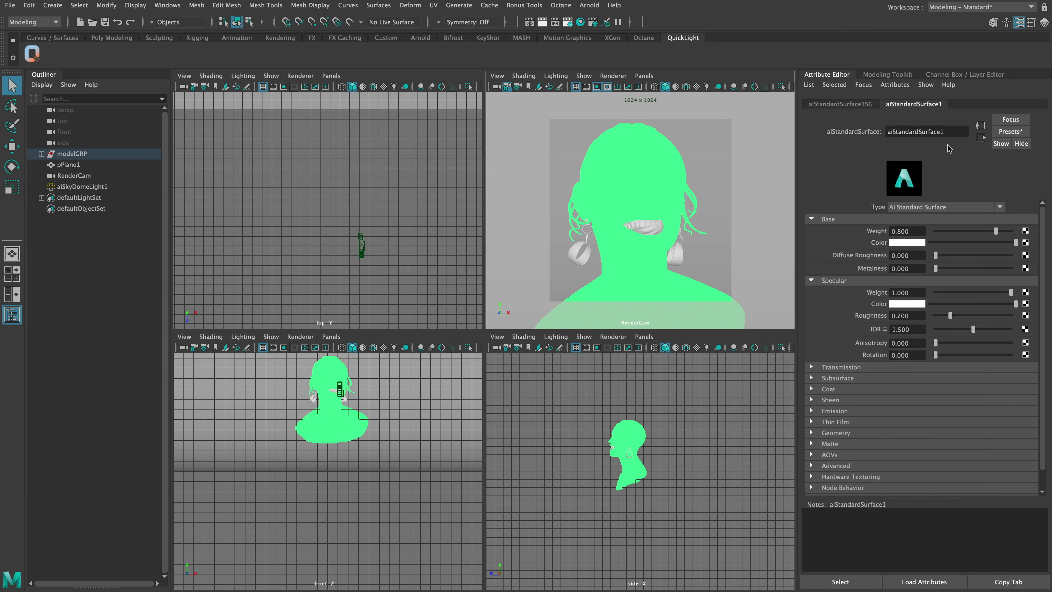
left_click_drag(950, 133, 911, 132)
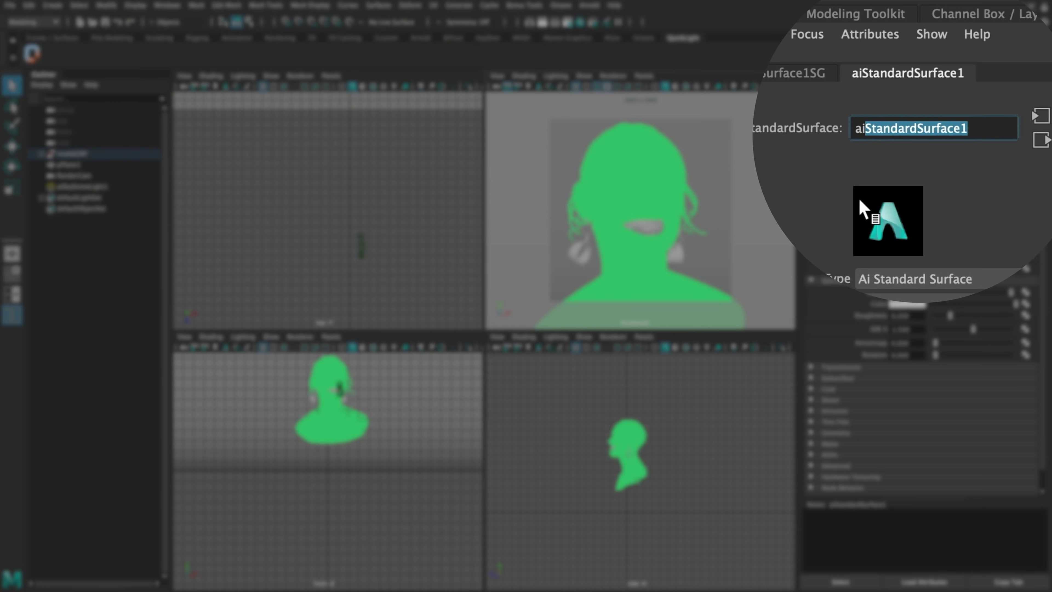
type("aiModel")
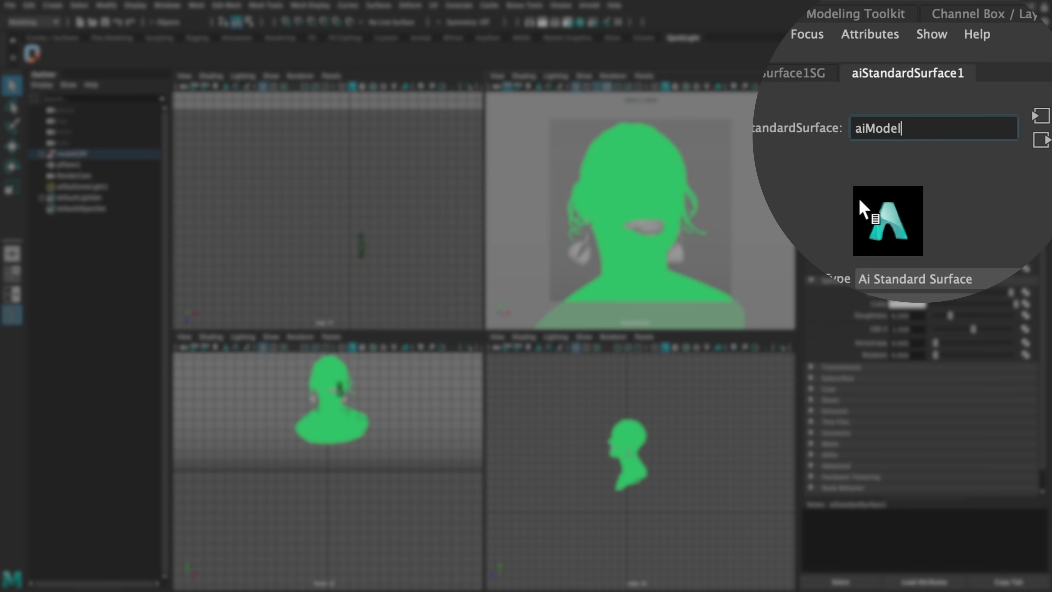
key("Return")
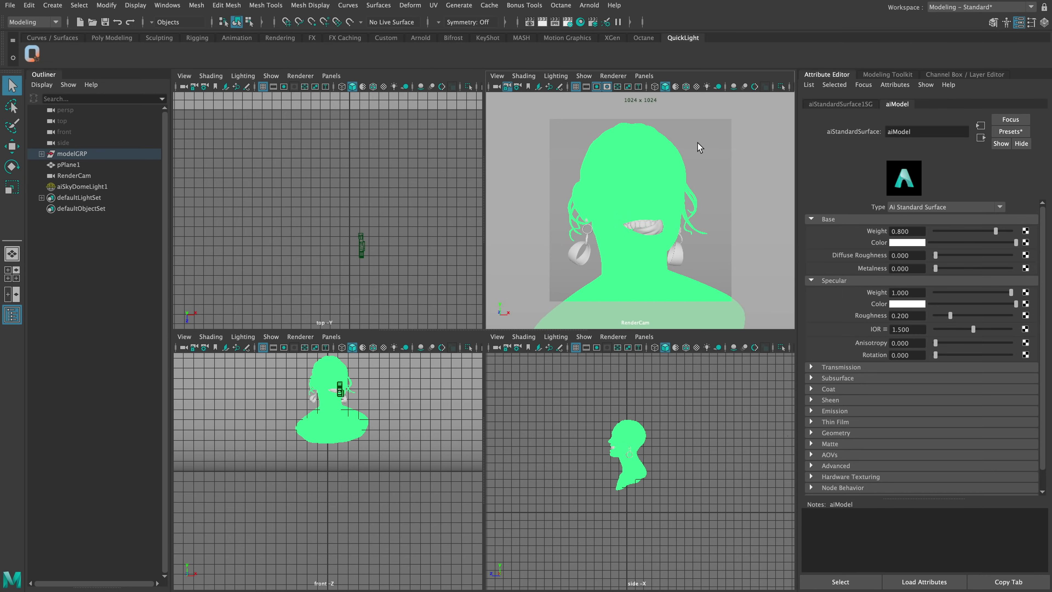
- Assign a new aiStandardSurface material to the pPlane1 backdrop and name it aiBackdrop
left_click(698, 143)
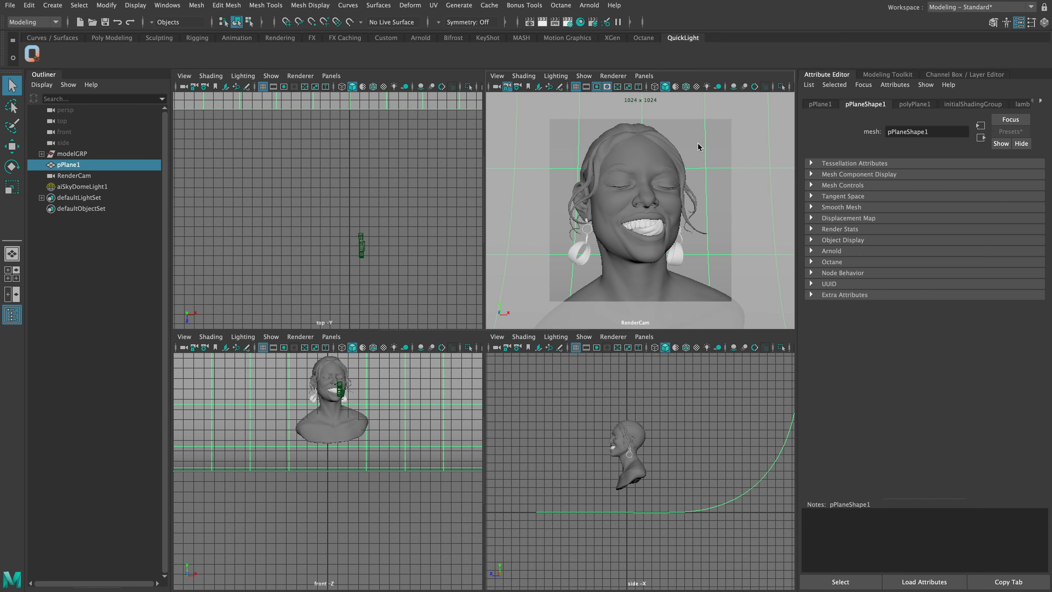
right_click(698, 143)
mouse_move(698, 422)
left_click(779, 422)
left_click(972, 104)
double_click(963, 131)
type("aiBa")
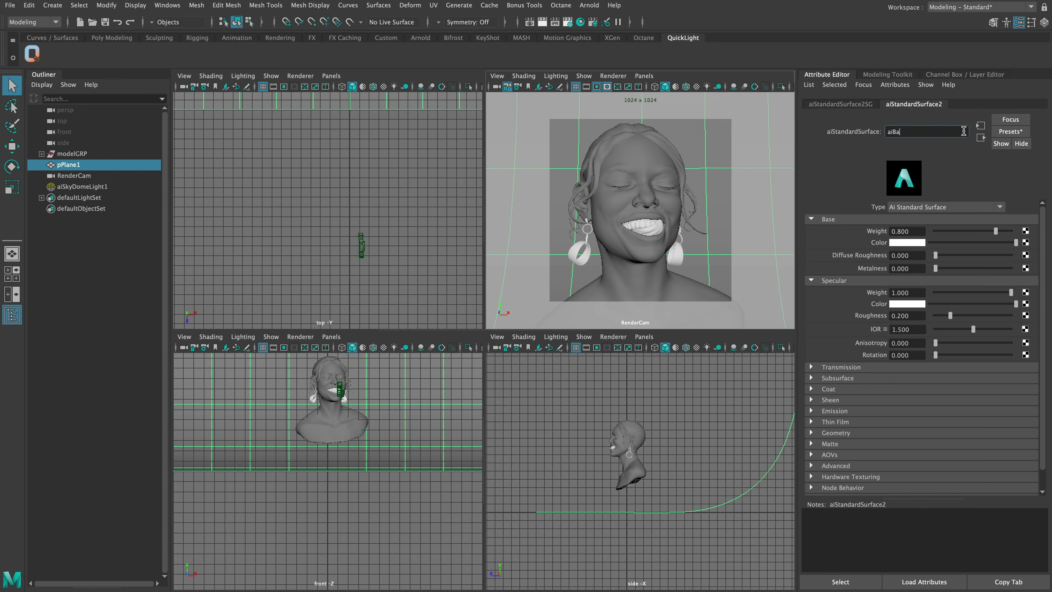
type("ckdrop")
key("Return")
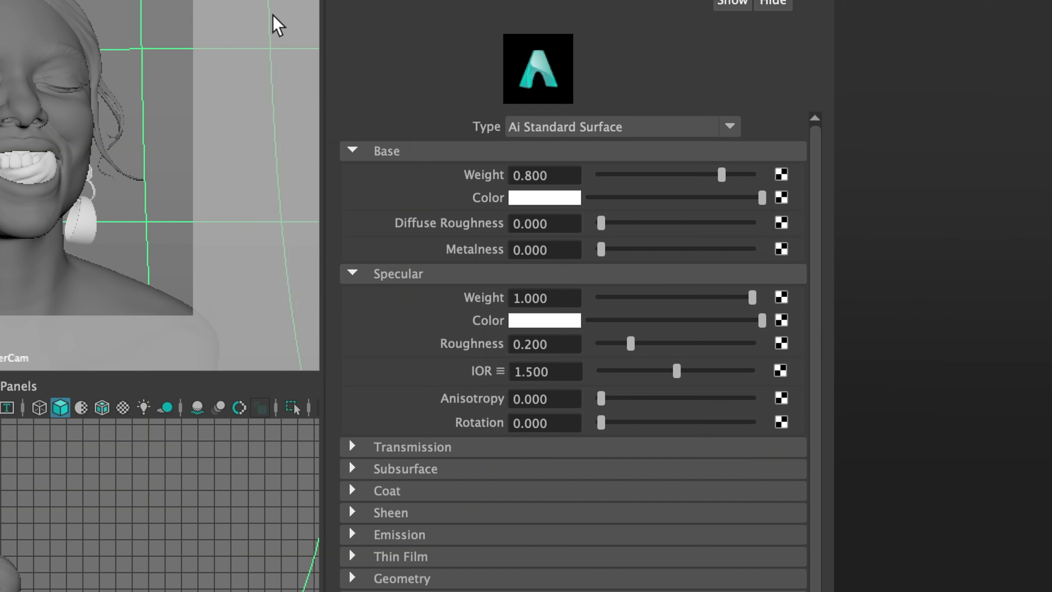
- Set the aiBackdrop base color to a saturated light blue in HSV mode, with a hue of about 213.5
left_click(538, 202)
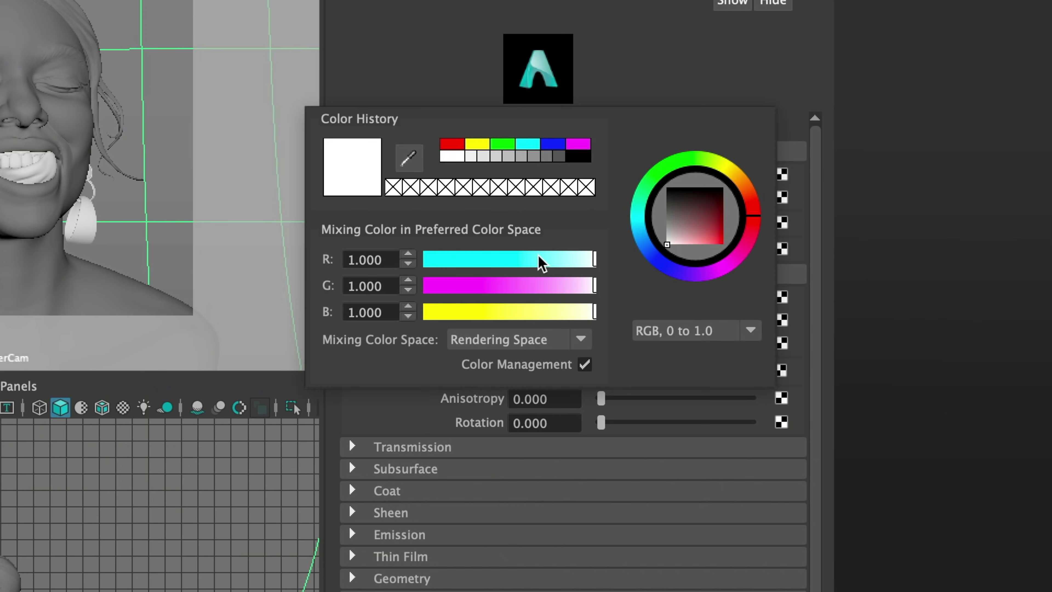
left_click(692, 330)
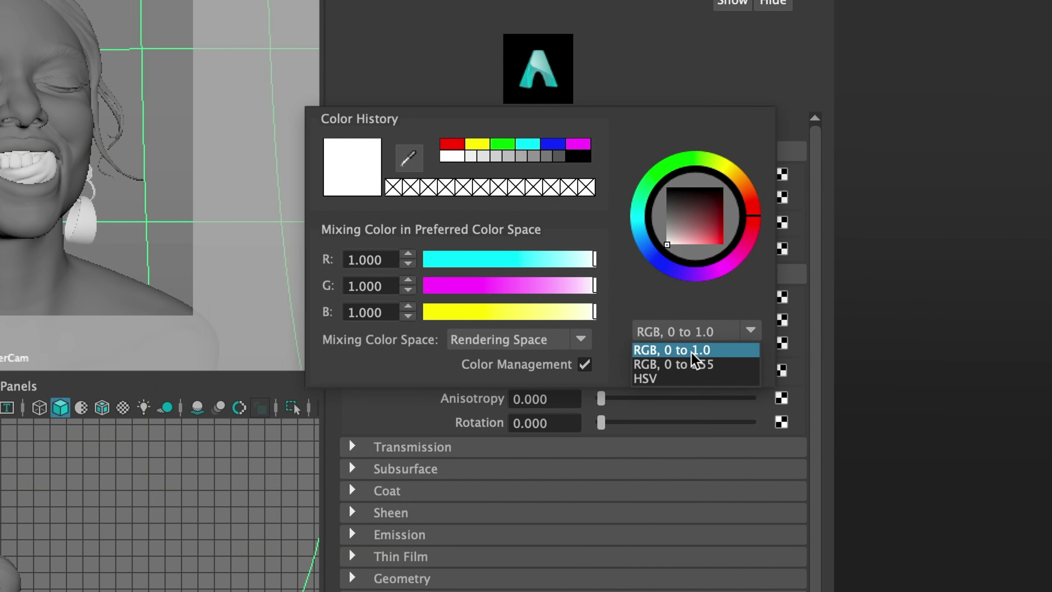
left_click(692, 376)
left_click_drag(523, 259, 526, 272)
left_click(528, 286)
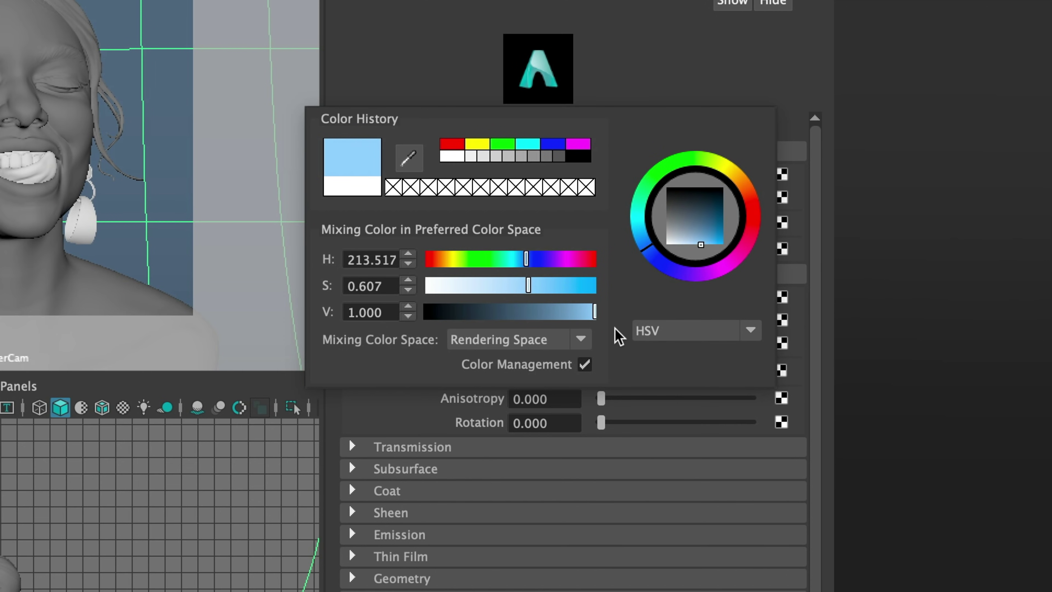
left_click(541, 286)
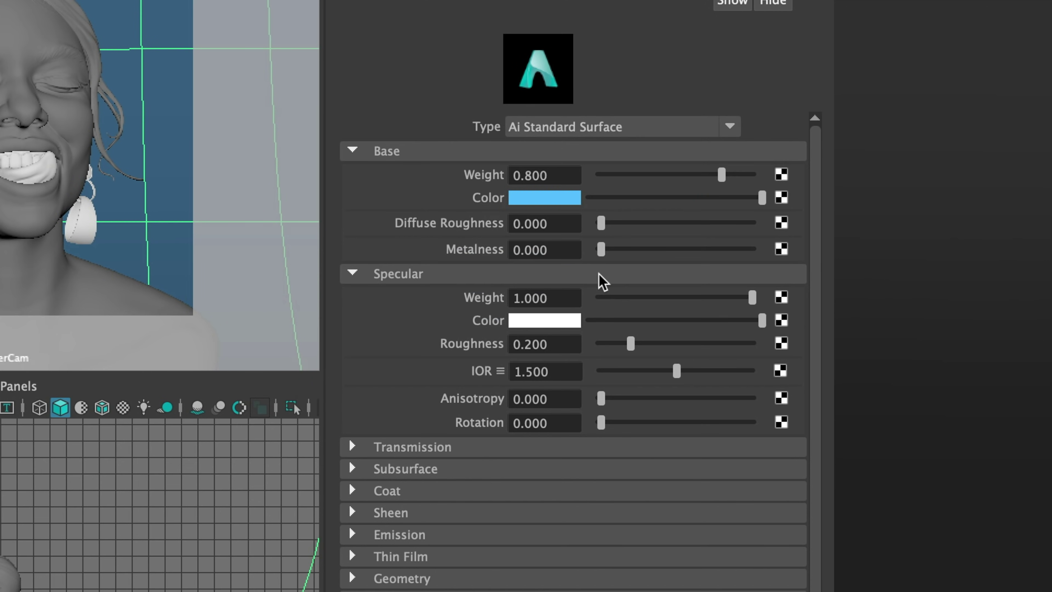
- Set the aiBackdrop material's specular roughness to 0.85 and its specular weight to 0.5
double_click(570, 347)
type(".85")
key("Return")
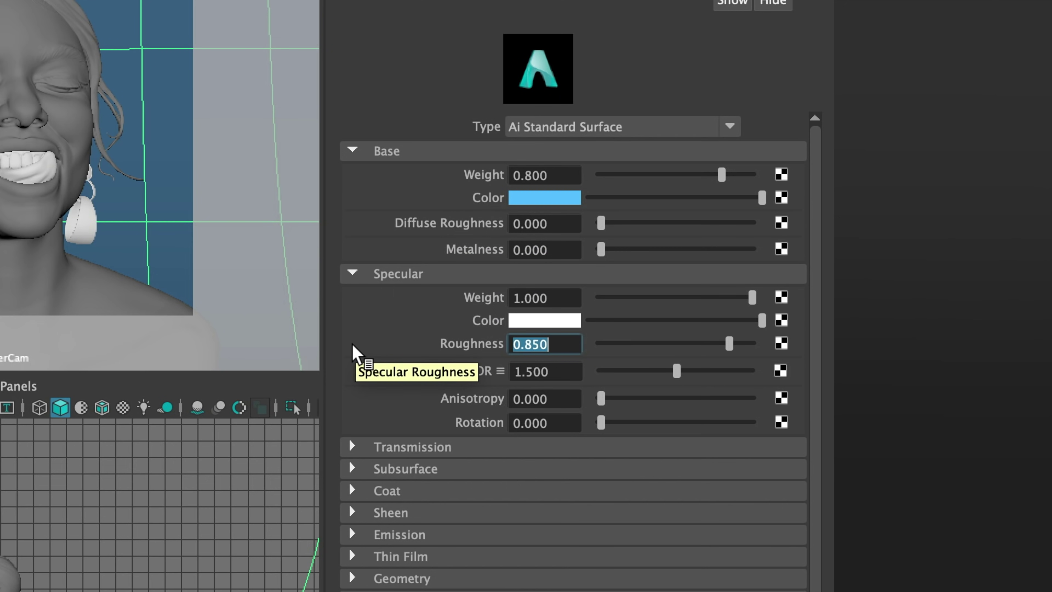
left_click_drag(547, 298, 454, 301)
type(".5")
key("Return")
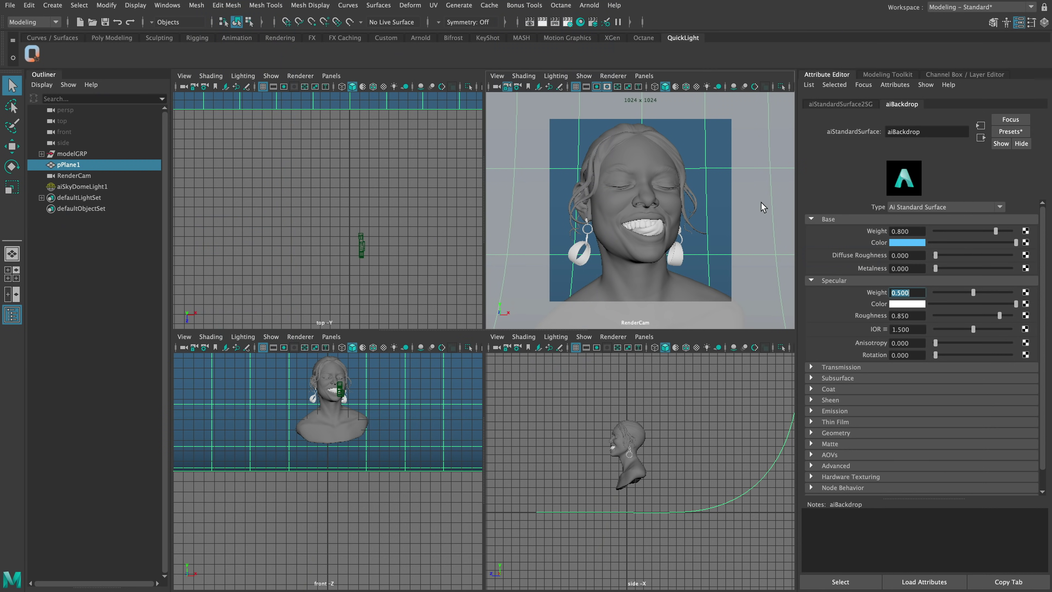
- Bring up the head's aiModel material and set its base weight to 1 and base color to magenta
right_click_drag(651, 157, 655, 412)
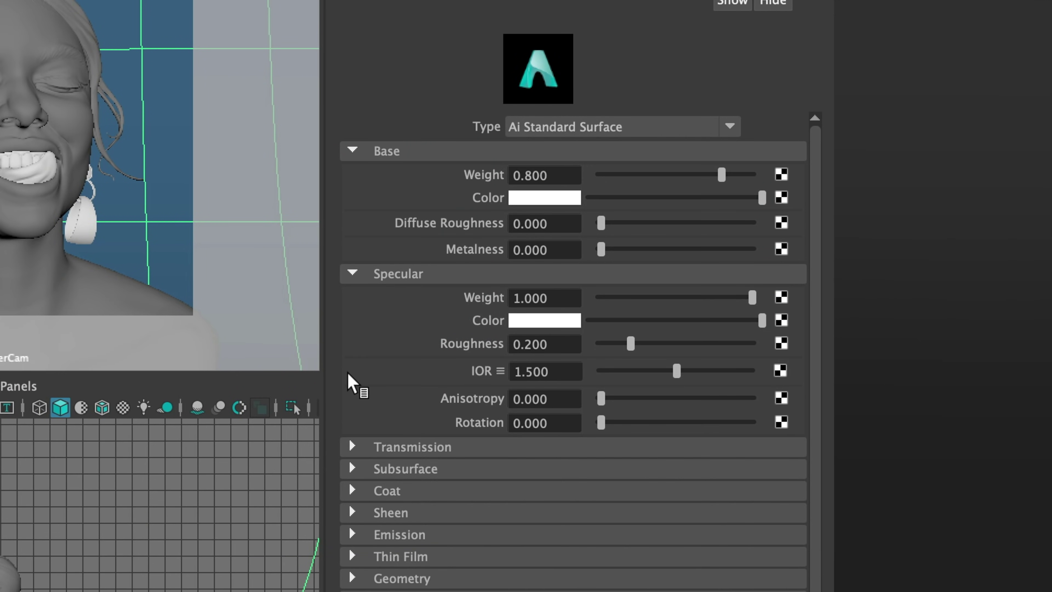
left_click_drag(733, 176, 762, 175)
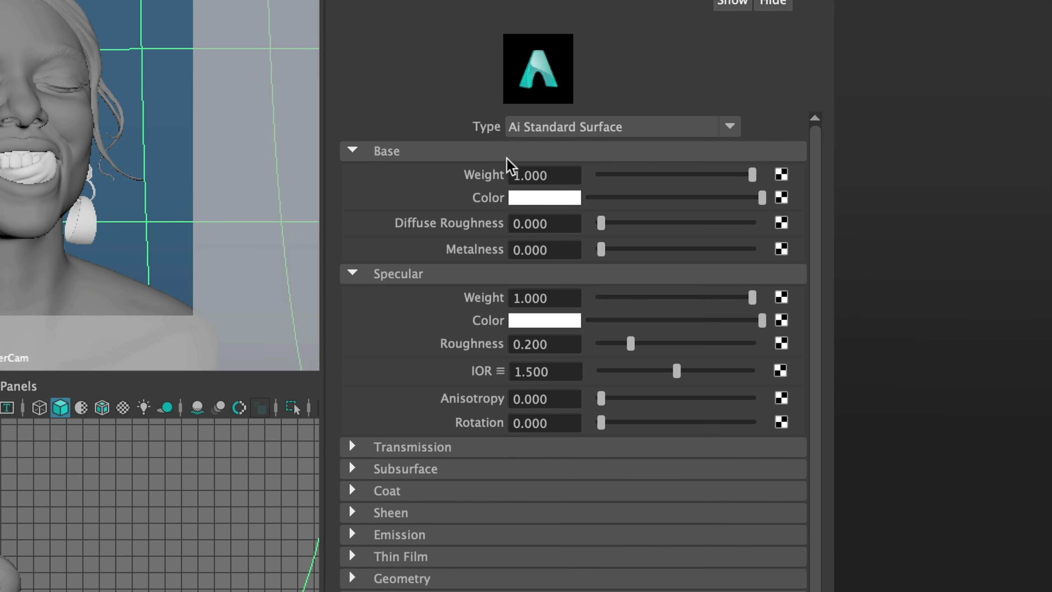
right_click(143, 1)
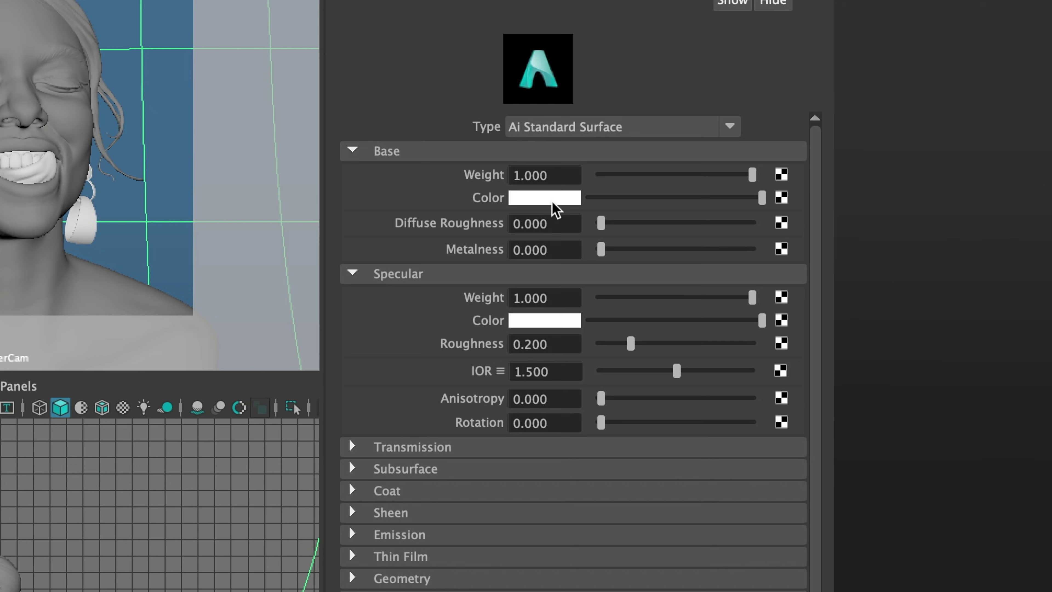
left_click(555, 199)
left_click_drag(594, 254, 577, 276)
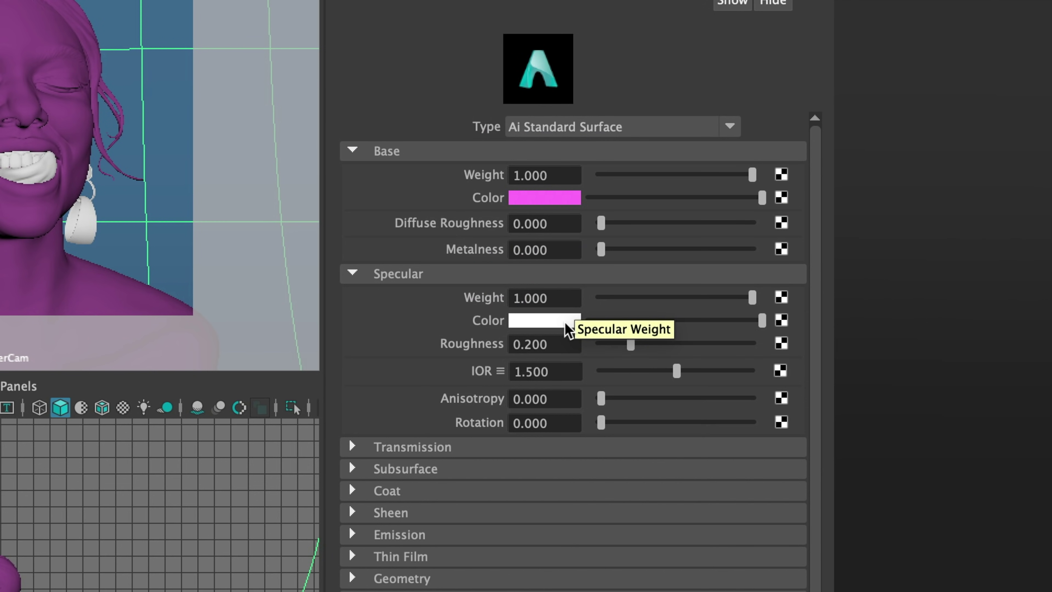
- Darken the aiModel specular color to light grey and set its specular roughness to 0.5
left_click(699, 320)
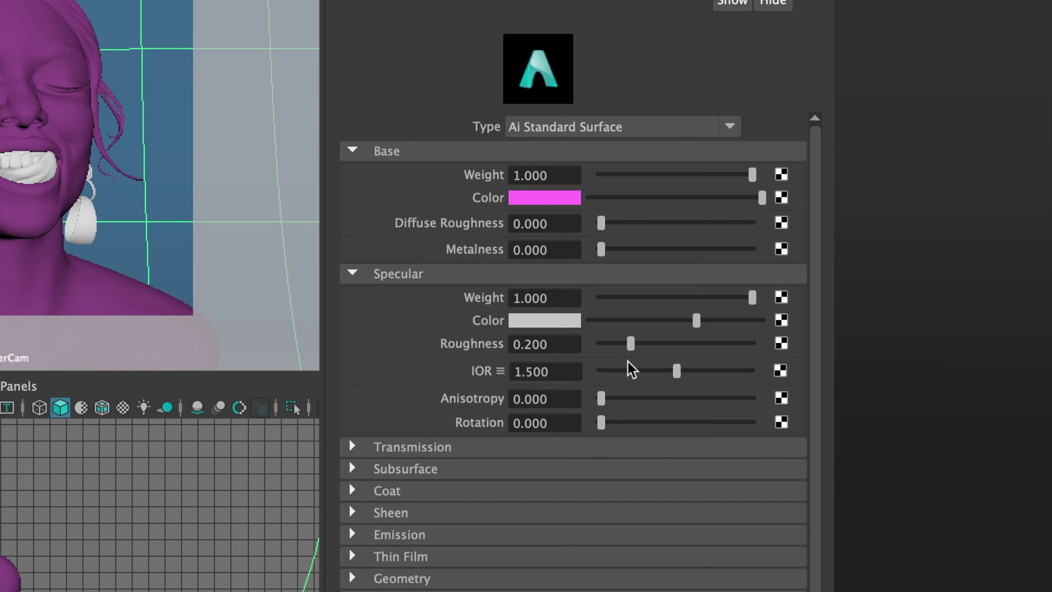
left_click(566, 351)
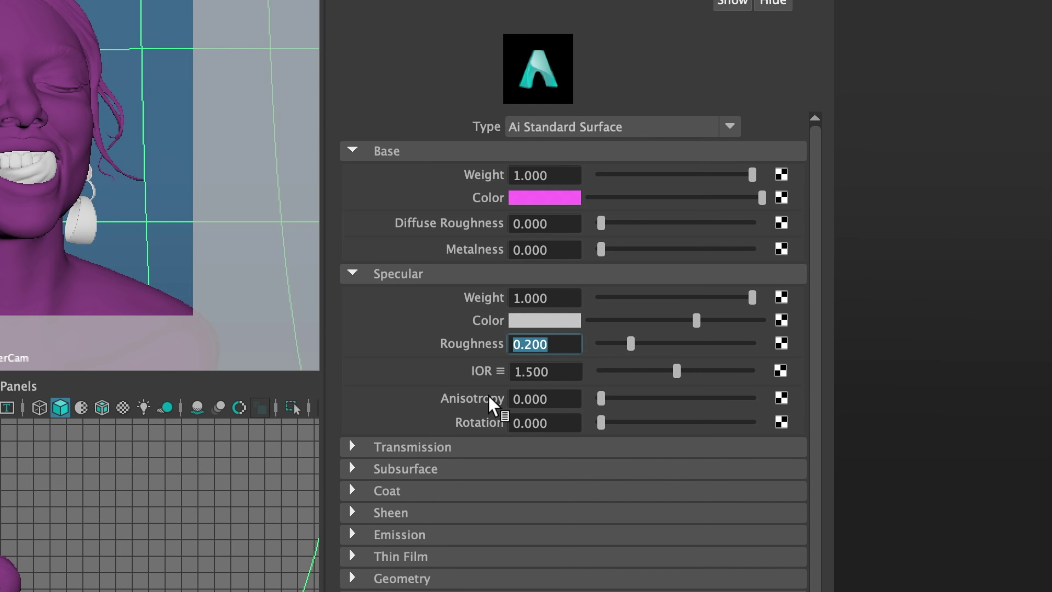
type(".5")
key("Return")
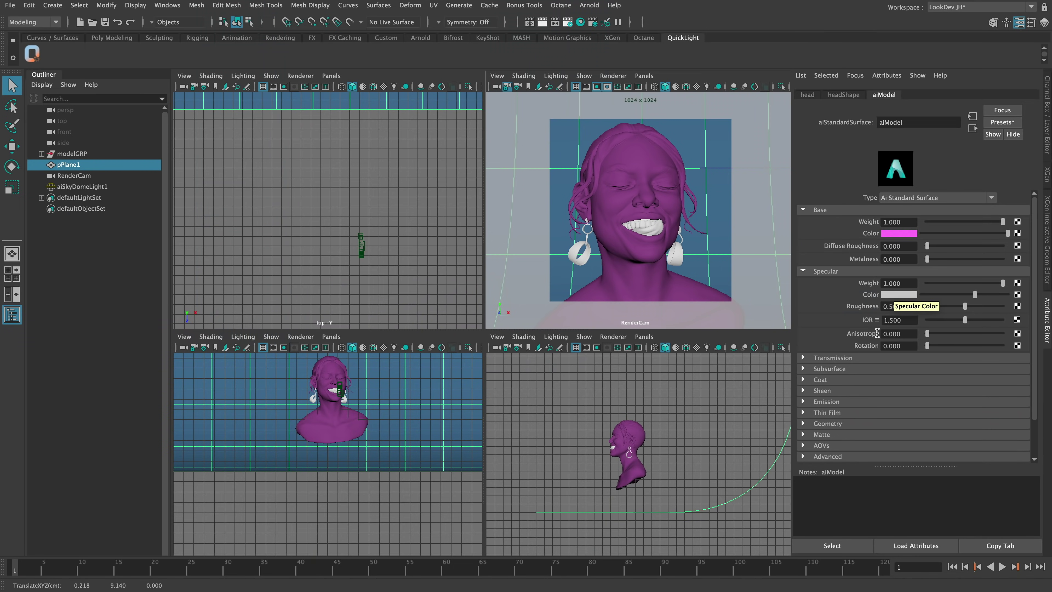
- Give the aiModel material a clear coat with weight 1 and roughness 0.15
left_click(803, 380)
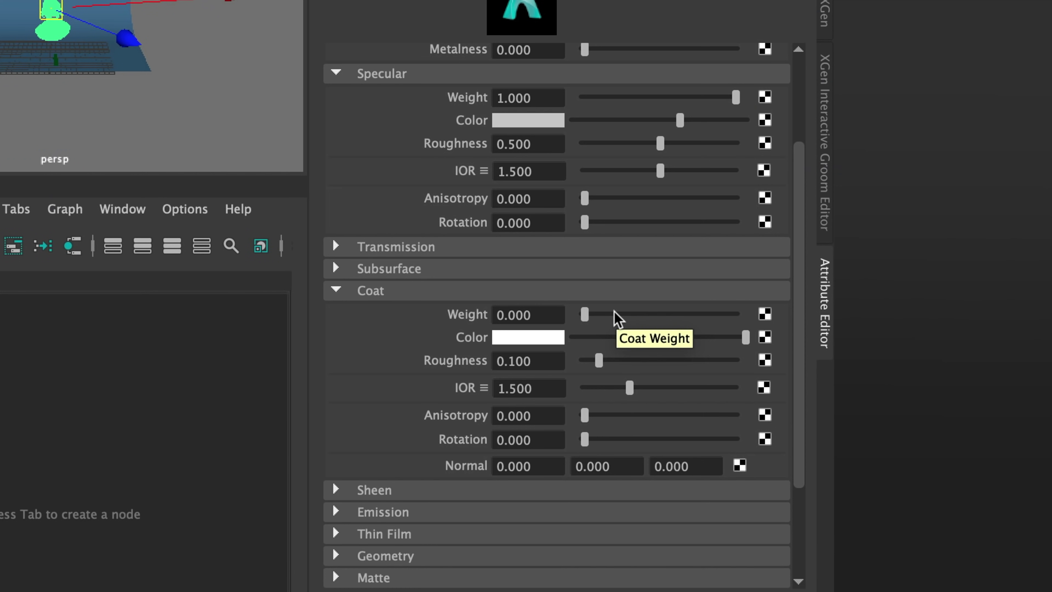
left_click(942, 391)
left_click_drag(614, 314, 833, 289)
left_click_drag(538, 365, 377, 386)
type(".15")
key("Return")
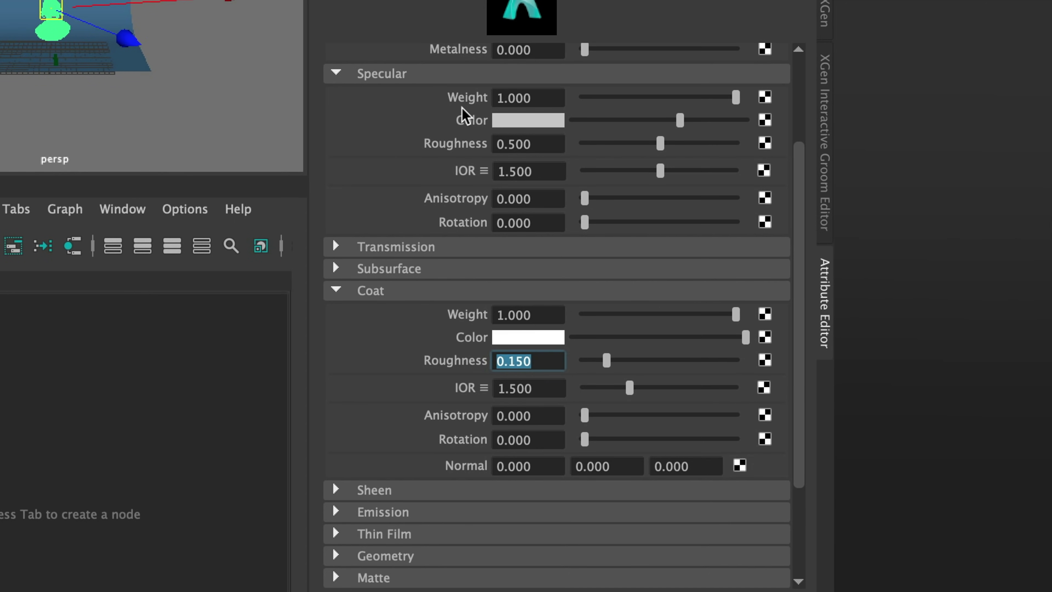
- Set the aiModel coat IOR to 1.33 by choosing a material preset
left_click(563, 144)
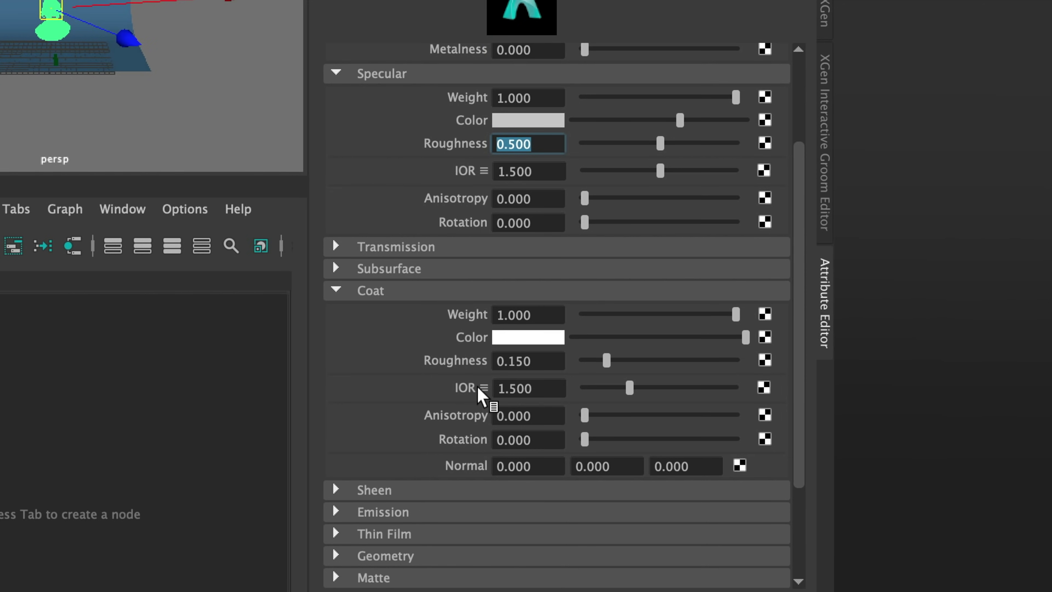
left_click(483, 286)
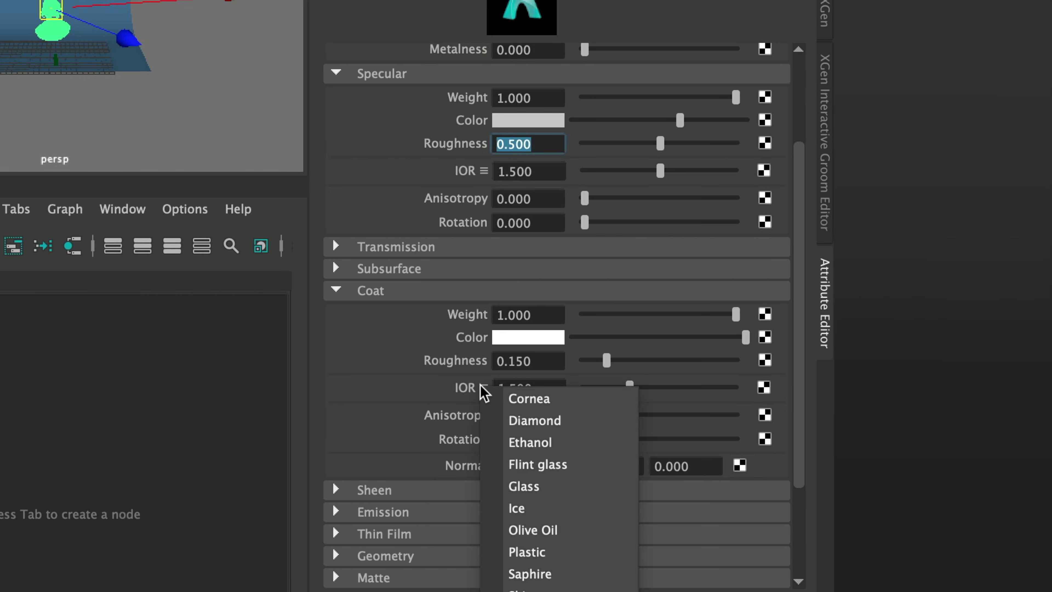
left_click(571, 591)
left_click(484, 388)
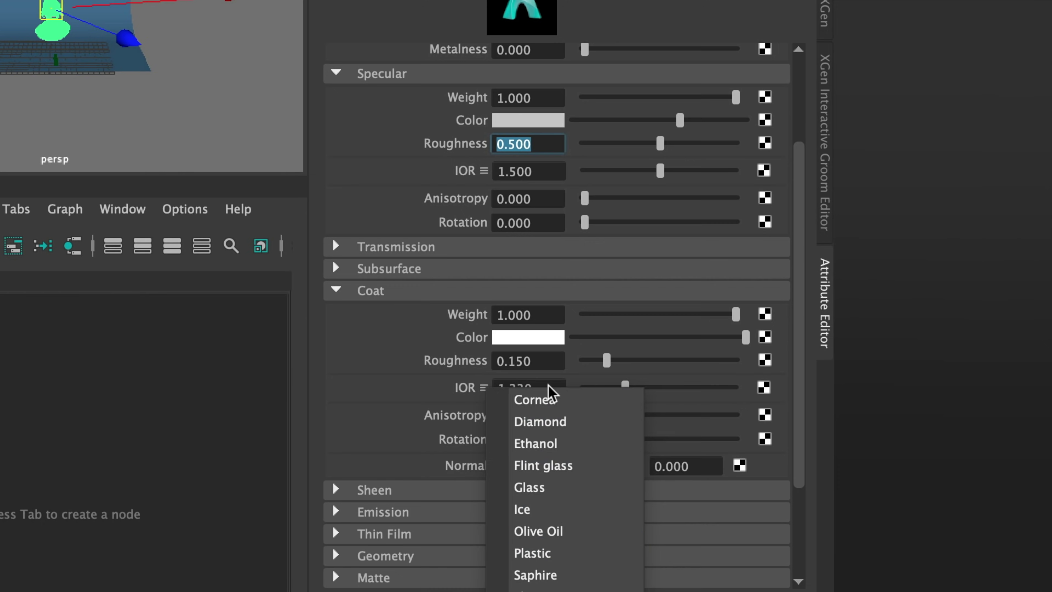
left_click(428, 386)
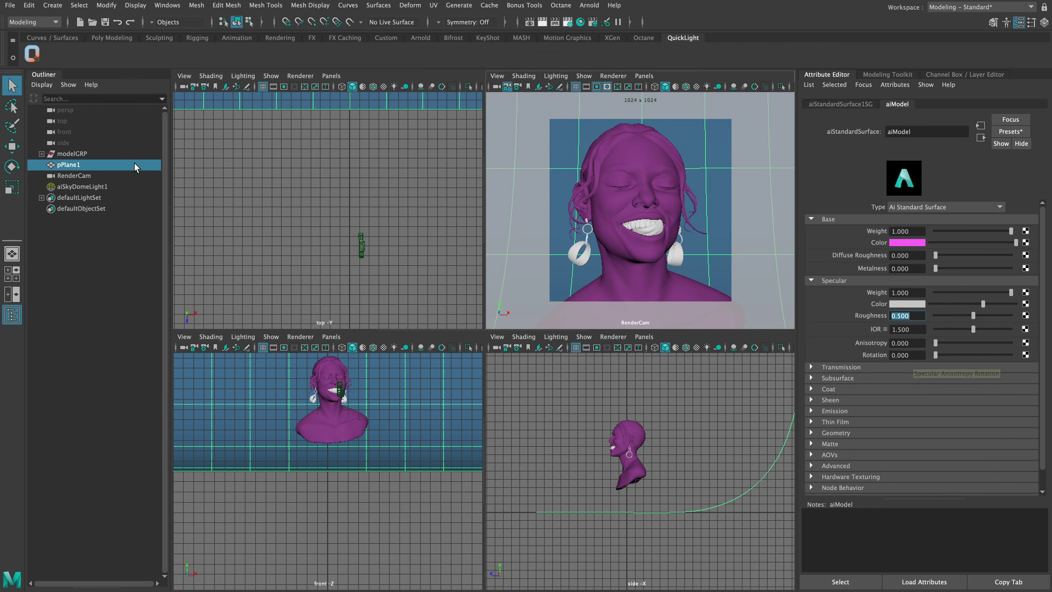
- Select modelGRP, open the Hypershade and bring up its Browser to view the scene materials
left_click(90, 155)
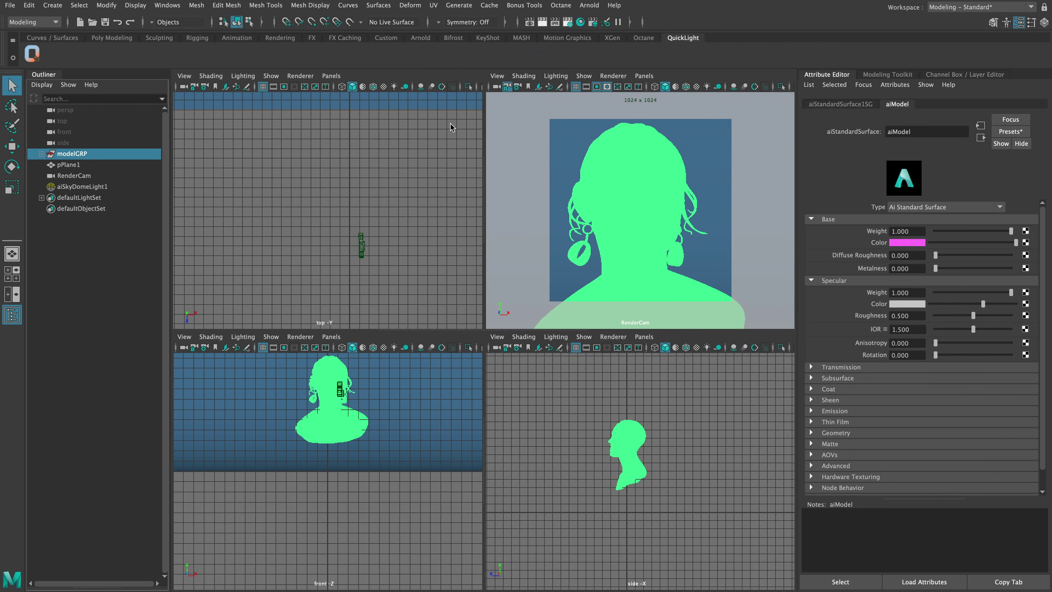
left_click(581, 22)
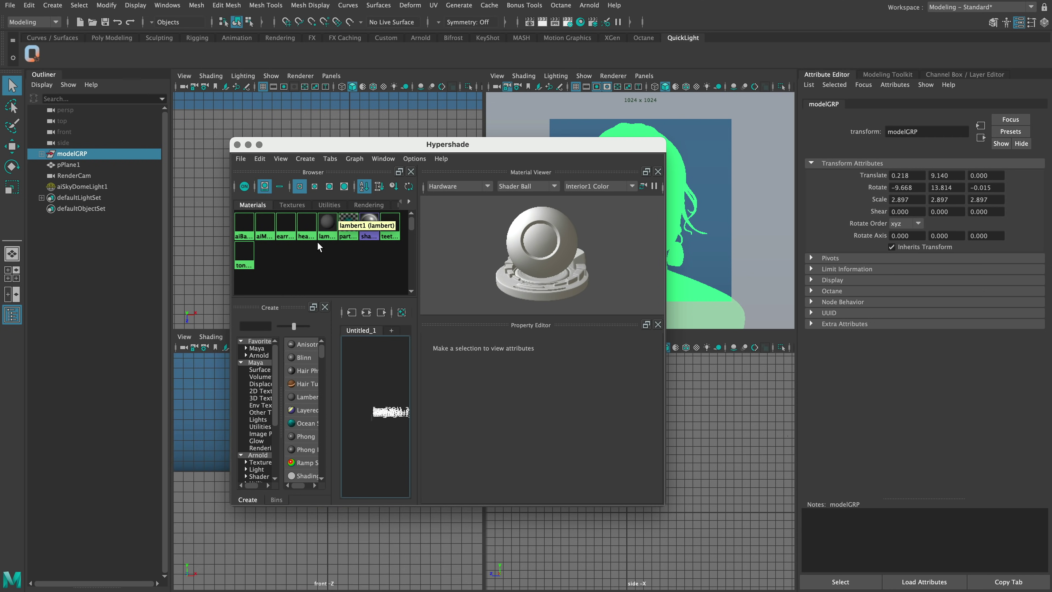
left_click(366, 229)
key("space")
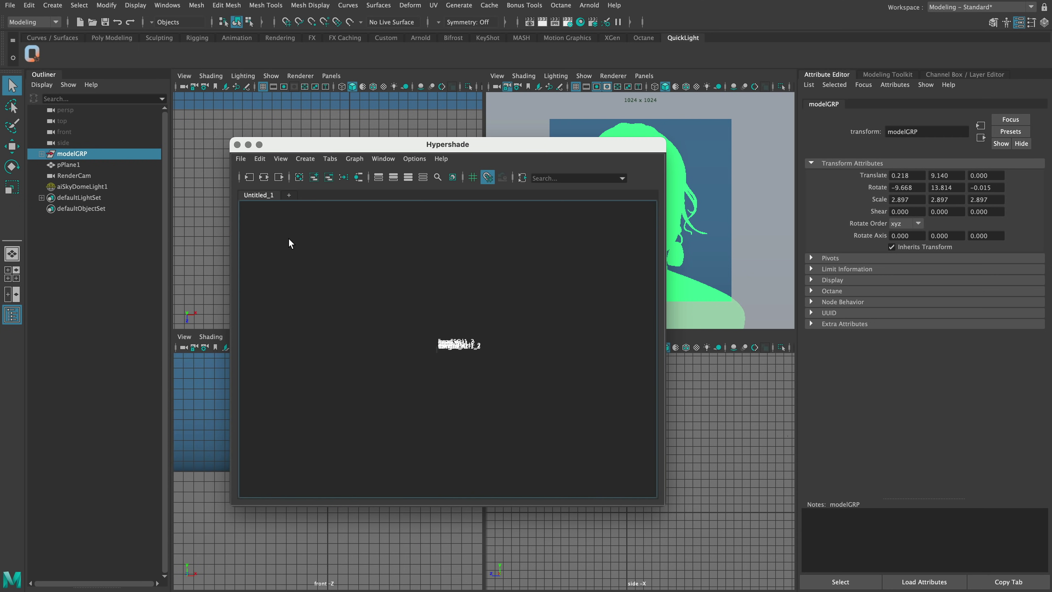
right_click_drag(279, 296, 276, 256)
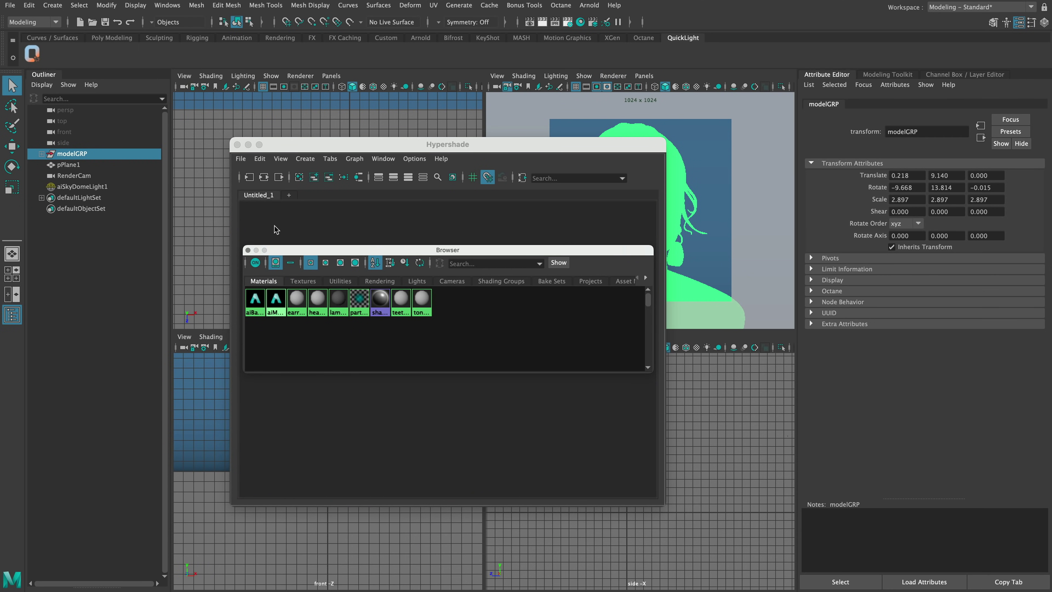
- Close the separate Hypershade window and switch to the LookDev JH workspace
left_click(237, 145)
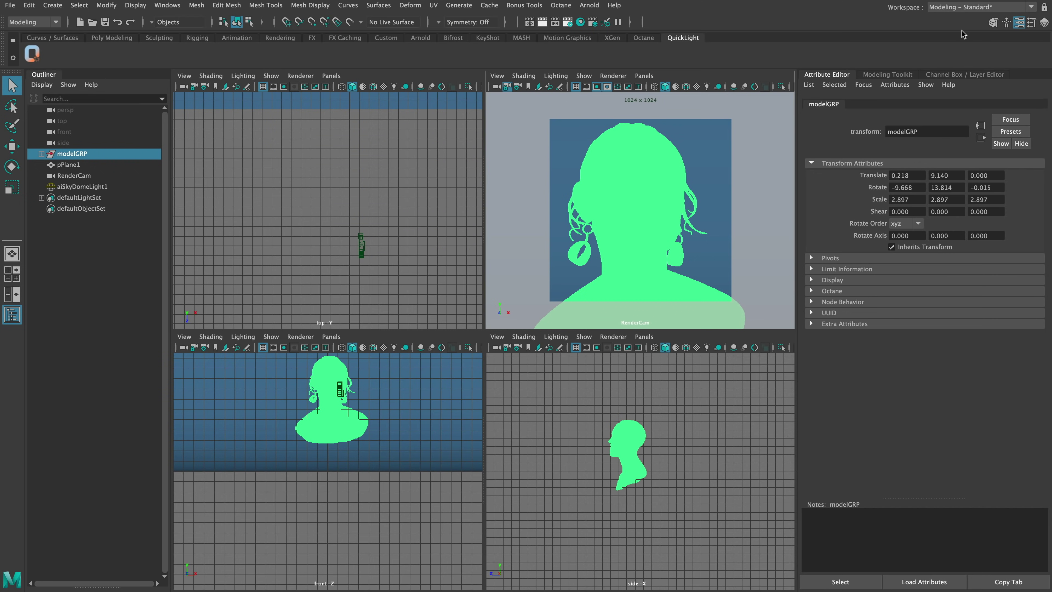
left_click(979, 9)
left_click(979, 21)
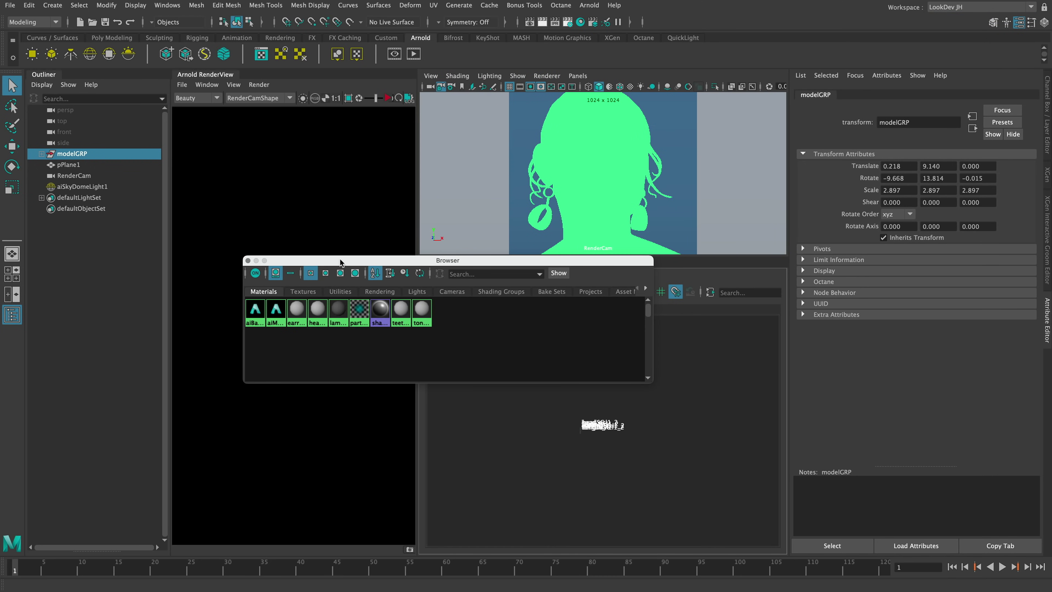
- Clear the floating Browser out of the way, widen the Arnold RenderView pane and set its test resolution to 50%
left_click_drag(341, 260, 522, 1)
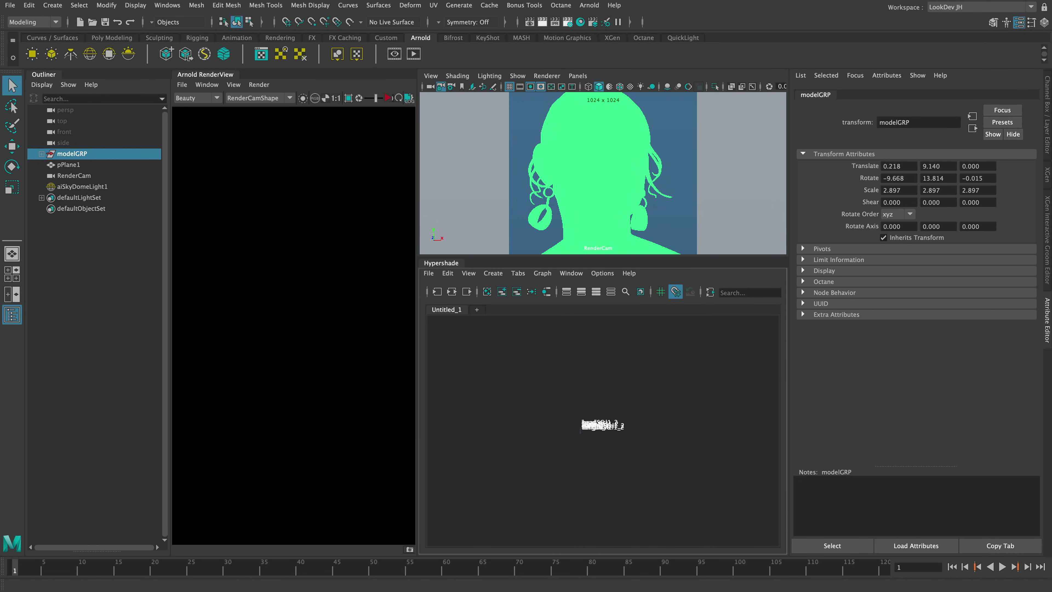
left_click_drag(417, 309, 542, 299)
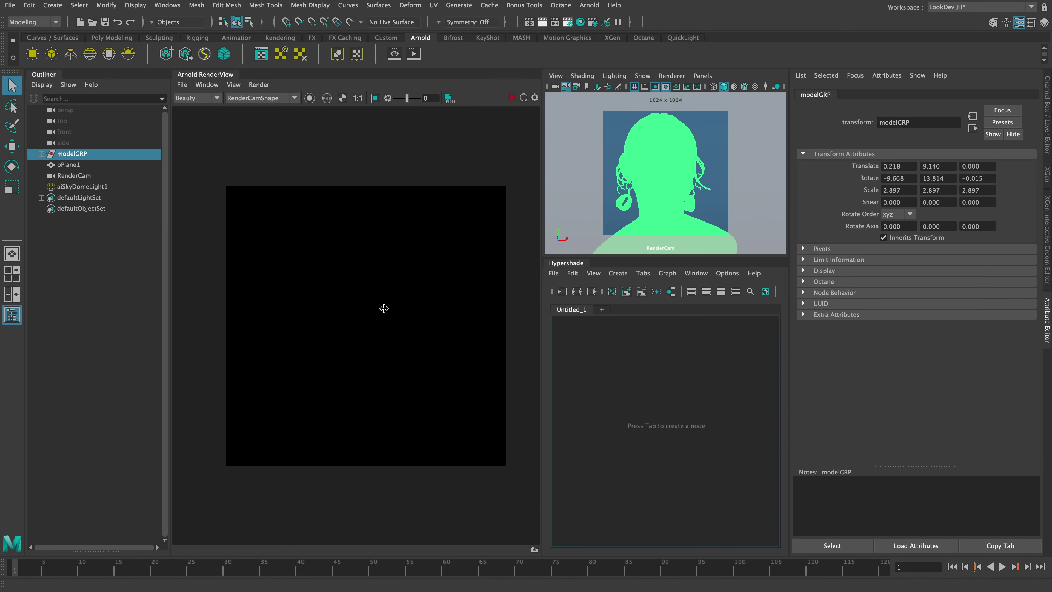
left_click(234, 84)
mouse_move(307, 188)
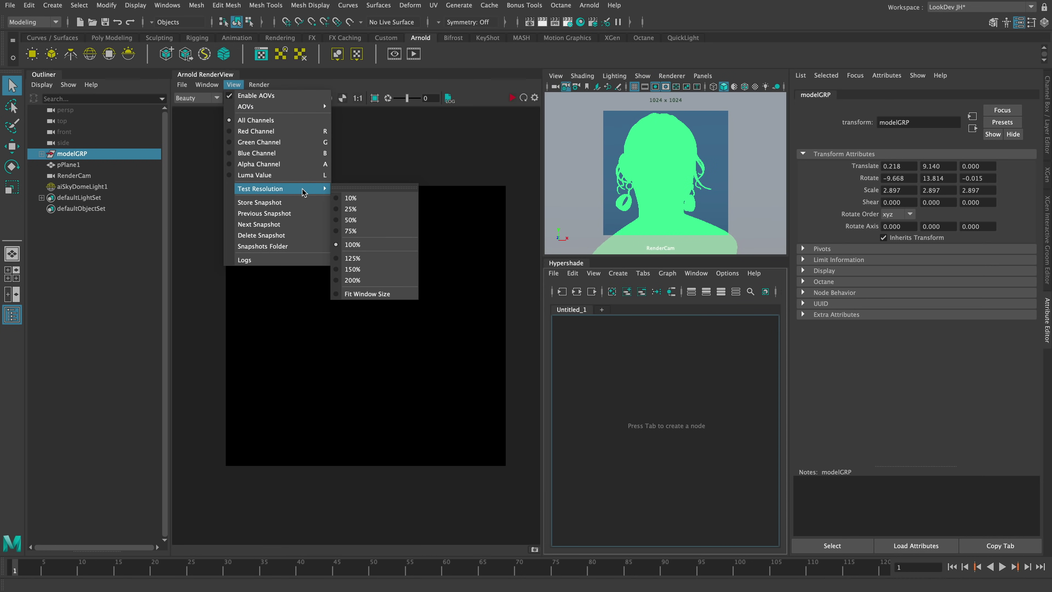
left_click(371, 220)
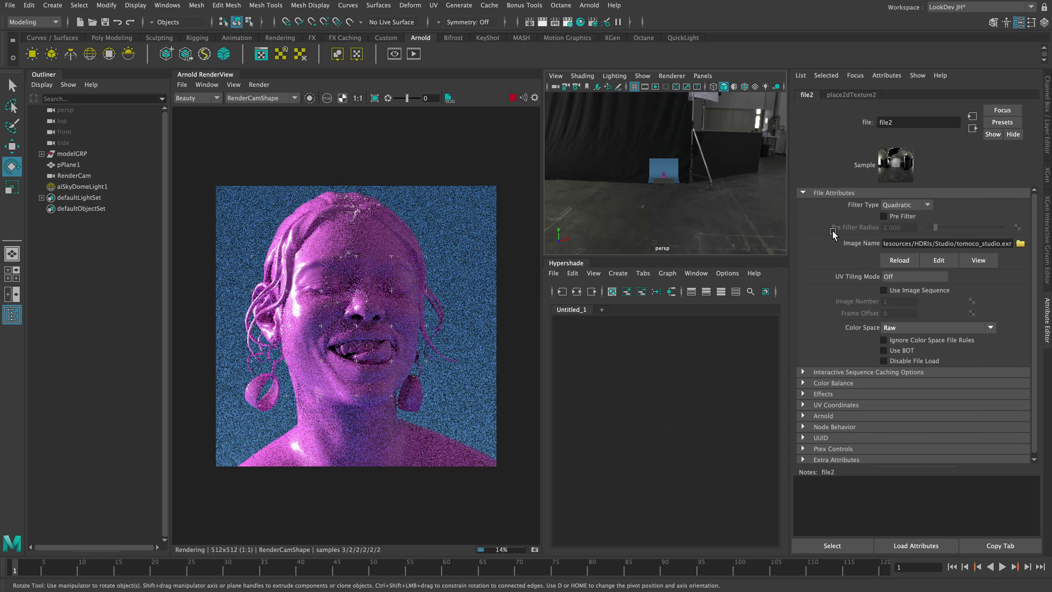
- Rotate the skydome light about its vertical axis to about 221 degrees to relight the bust
left_click(678, 227)
left_click_drag(677, 227, 771, 209)
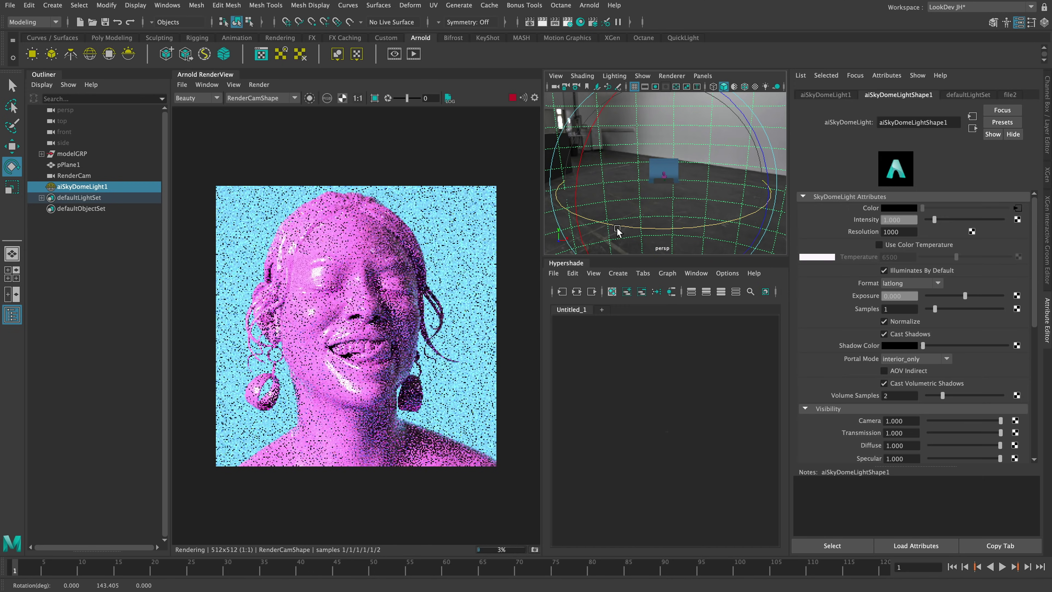
left_click_drag(611, 226, 737, 233)
- Try a skydome light intensity of 0.5, and settle on an intensity of 0.75
left_click_drag(913, 222, 855, 227)
type(".5")
key("Return")
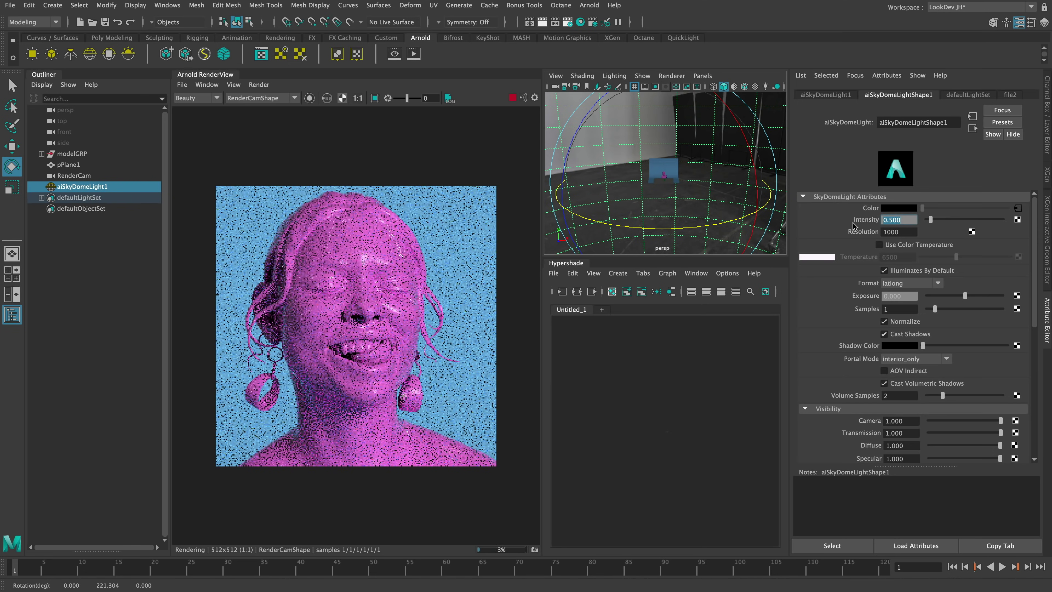
type(".75")
key("Return")
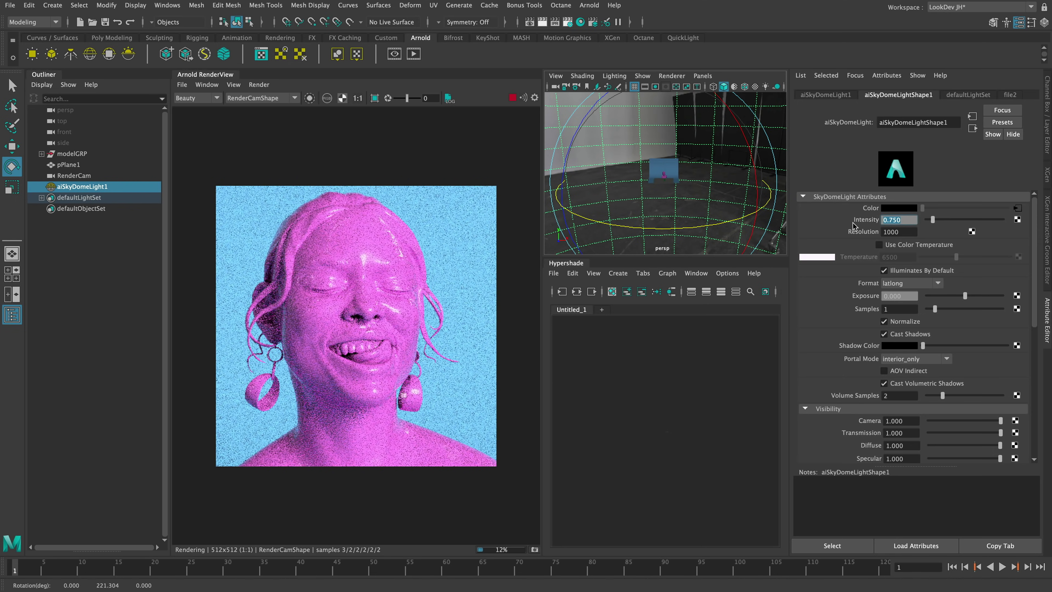
- Select the backdrop plane and slide it back along its depth axis, keeping its floor under the bust
key("f")
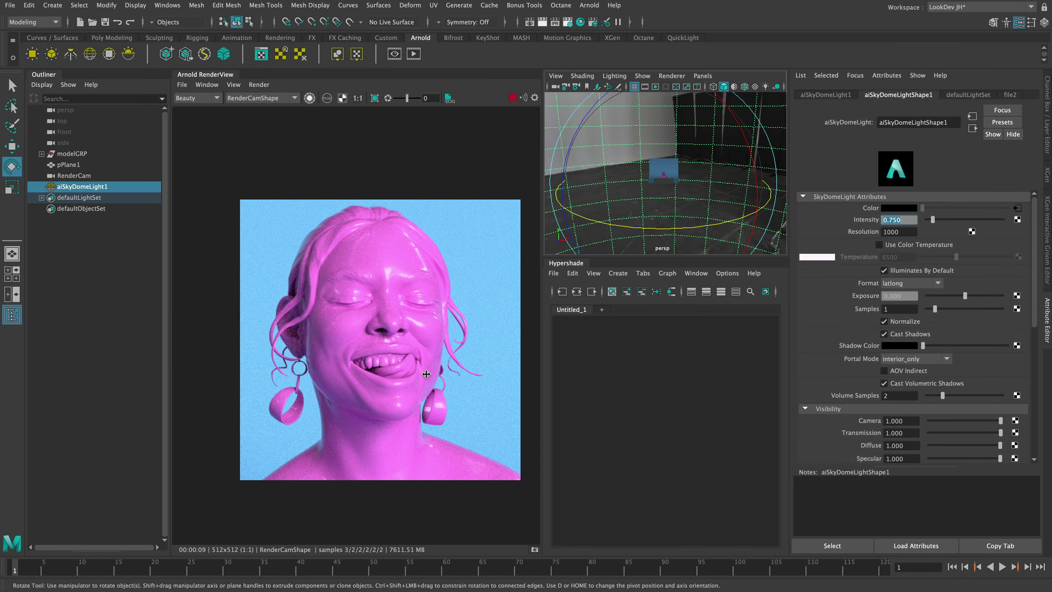
key("f")
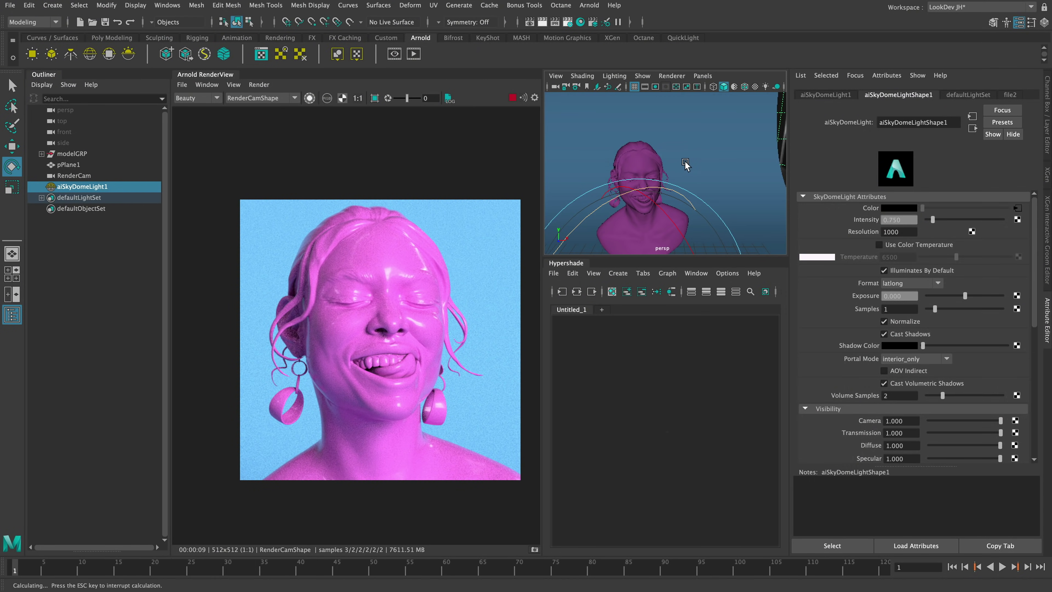
key("w")
scroll(706, 120, "down", 5)
left_click(699, 193)
key("f")
scroll(655, 202, "up", 3)
left_click_drag(627, 197, 720, 122, "alt")
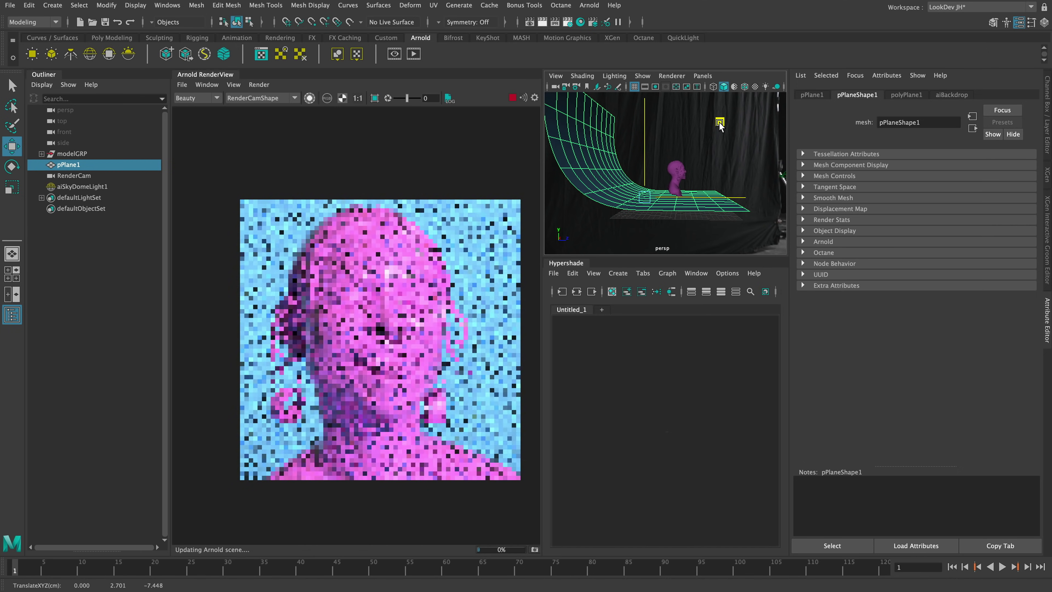
left_click_drag(710, 198, 742, 201)
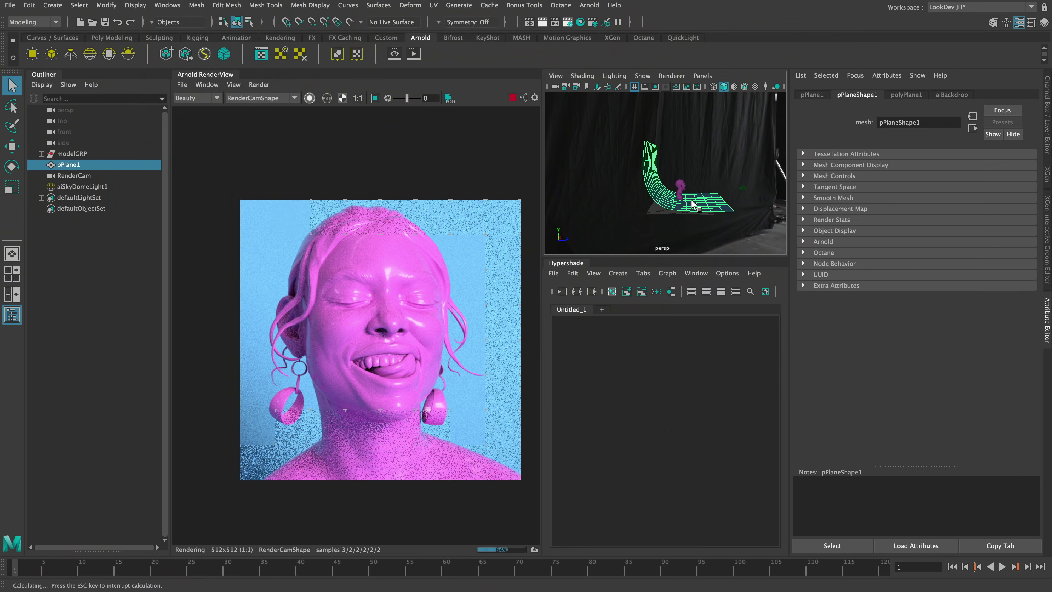
left_click_drag(712, 201, 692, 200)
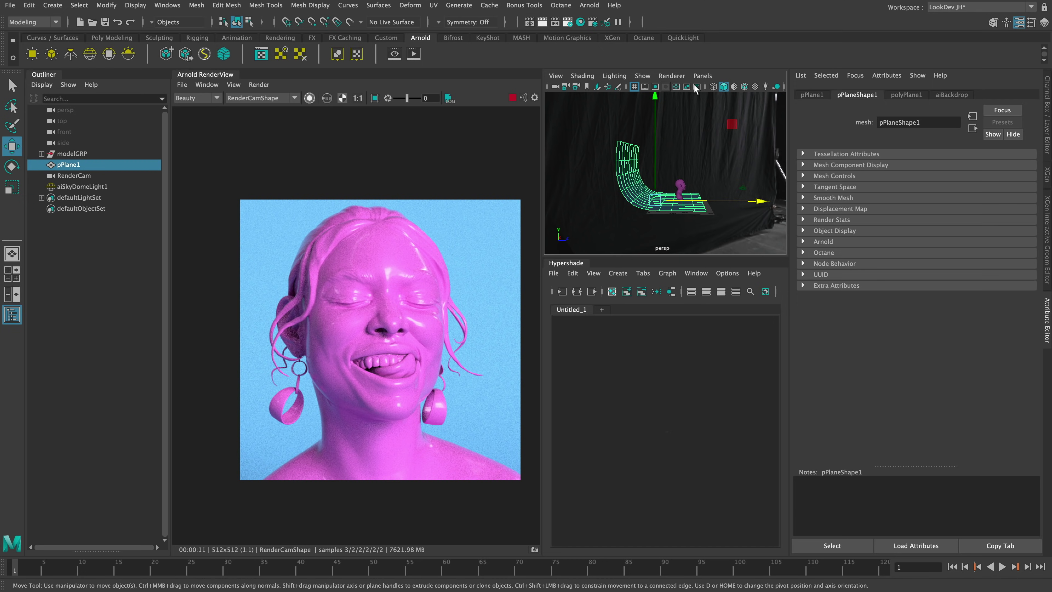
- Look through RenderCam in the viewport and turn on the field chart overlay
left_click(703, 76)
mouse_move(710, 86)
left_click(835, 87)
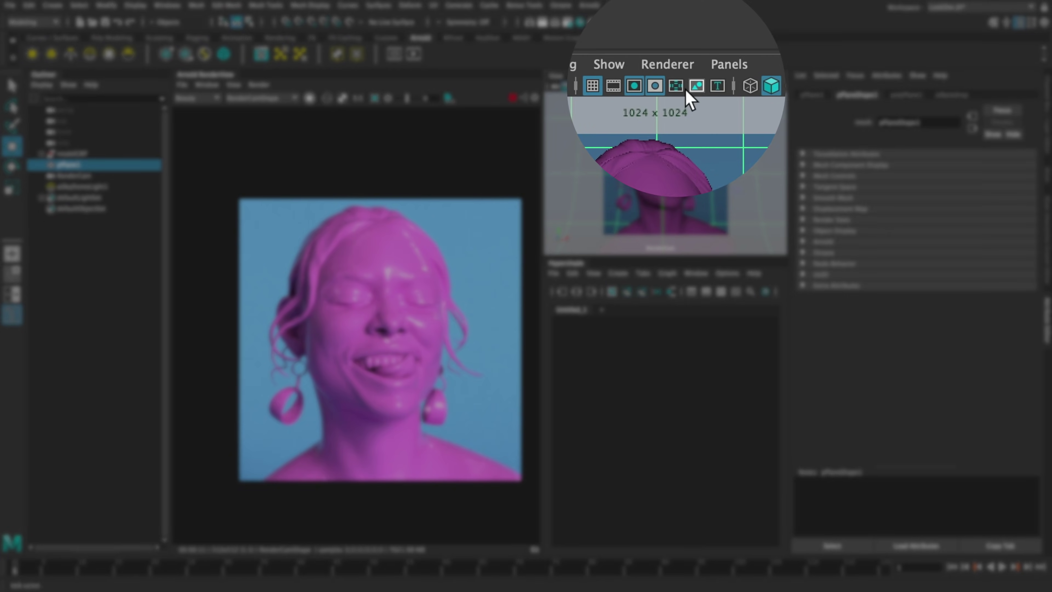
left_click(676, 87)
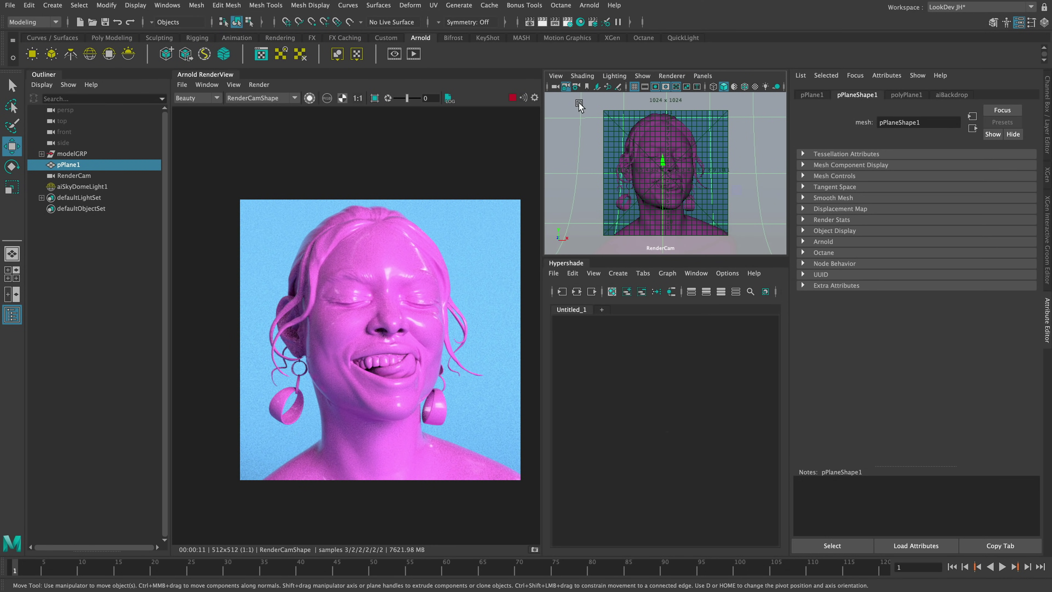
- Rotate modelGRP to about -10.49 degrees in X, using the field chart to adjust the head's pose
key("q")
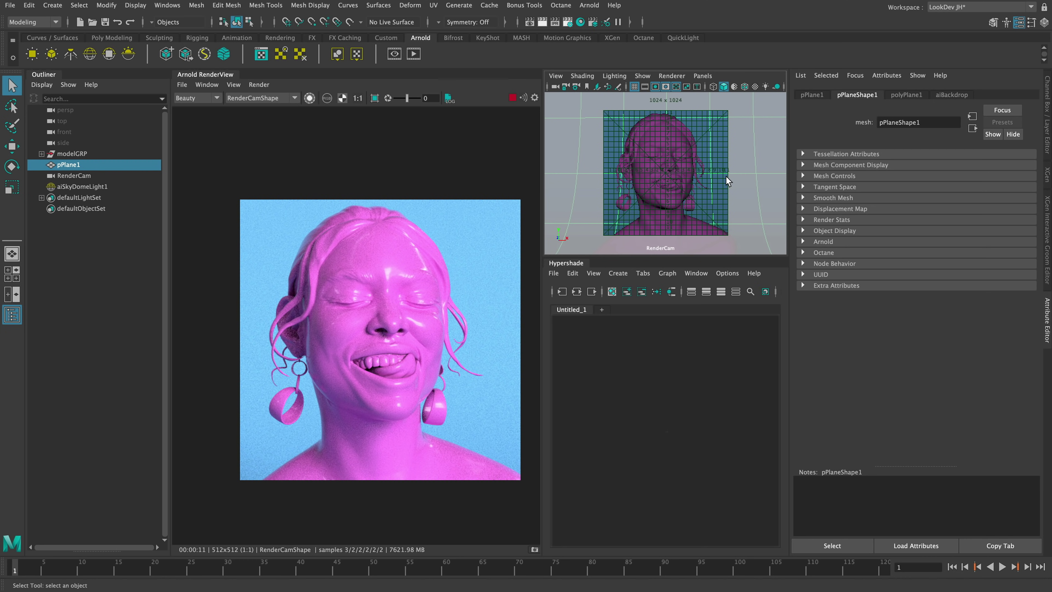
left_click(30, 6)
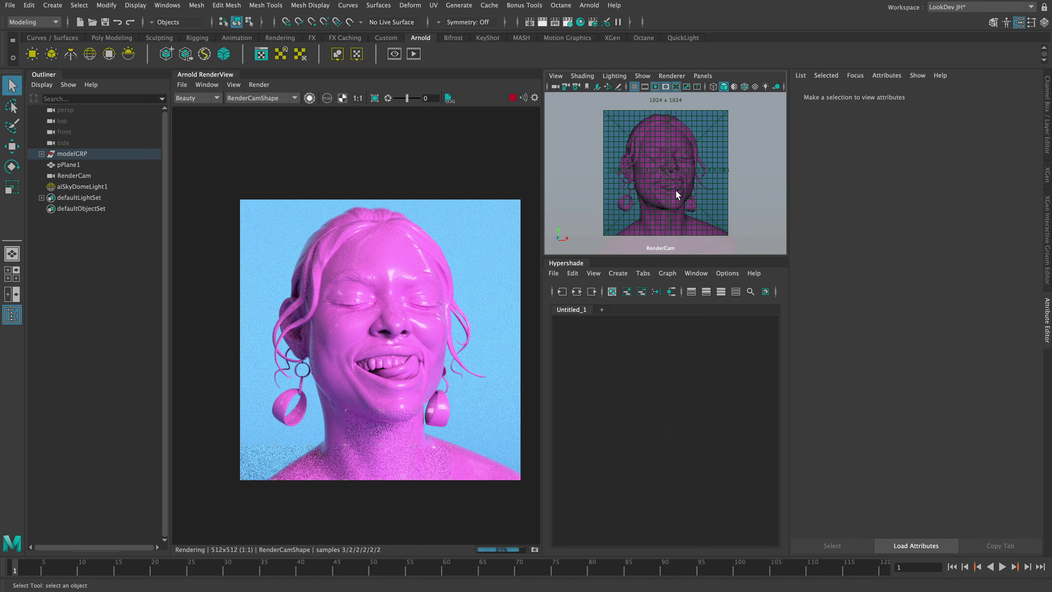
left_click(676, 189)
key("e")
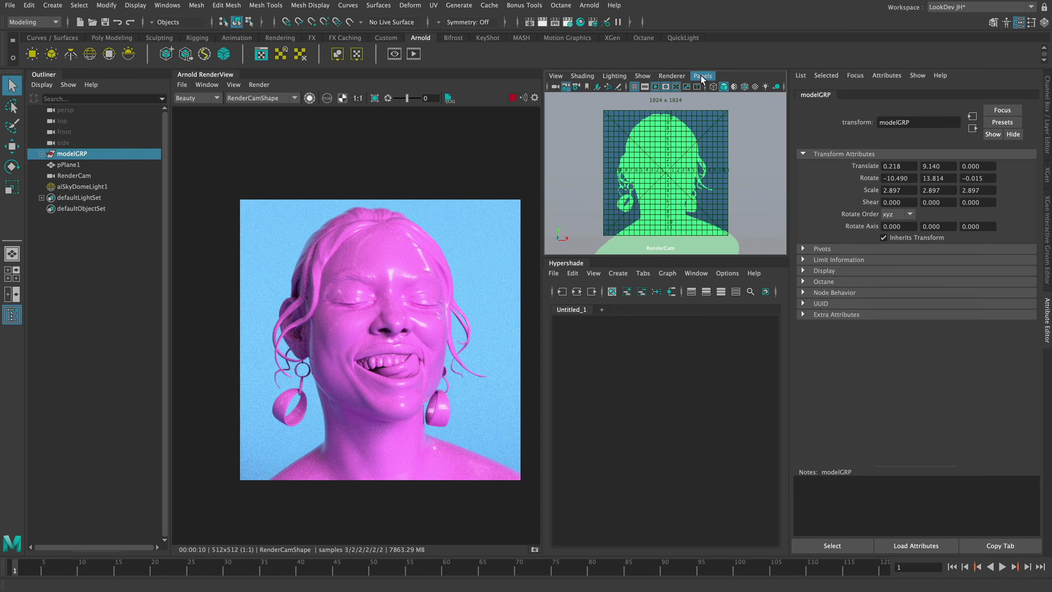
- Switch the viewport to the perspective camera, view the set from above and create an Arnold area light
left_click(703, 76)
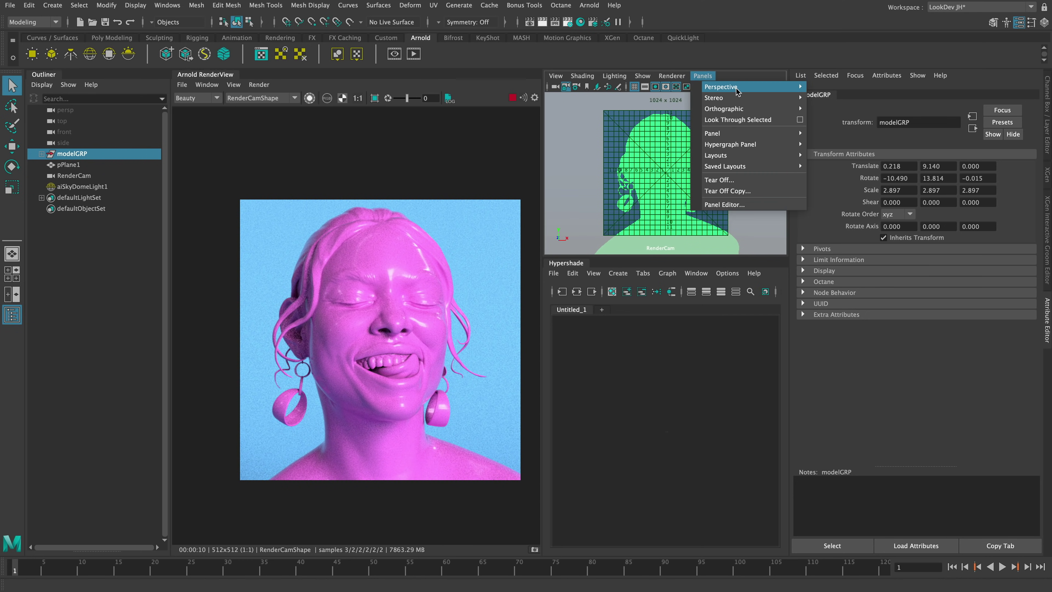
mouse_move(782, 88)
left_click(828, 99)
left_click_drag(704, 188, 663, 192, "alt")
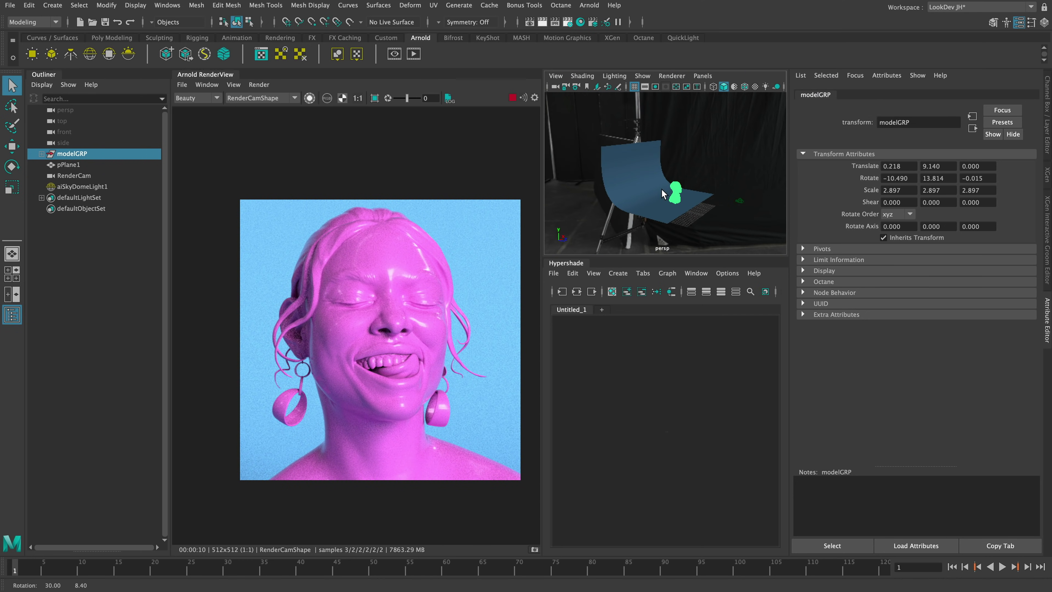
right_click_drag(663, 192, 695, 205, "alt")
left_click_drag(695, 206, 667, 174, "alt")
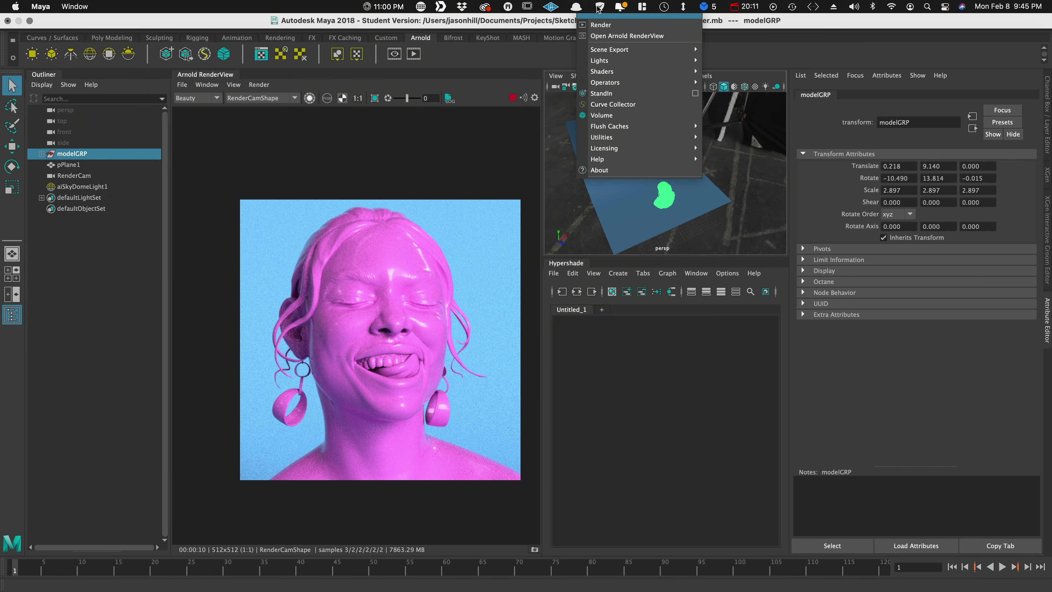
mouse_move(619, 63)
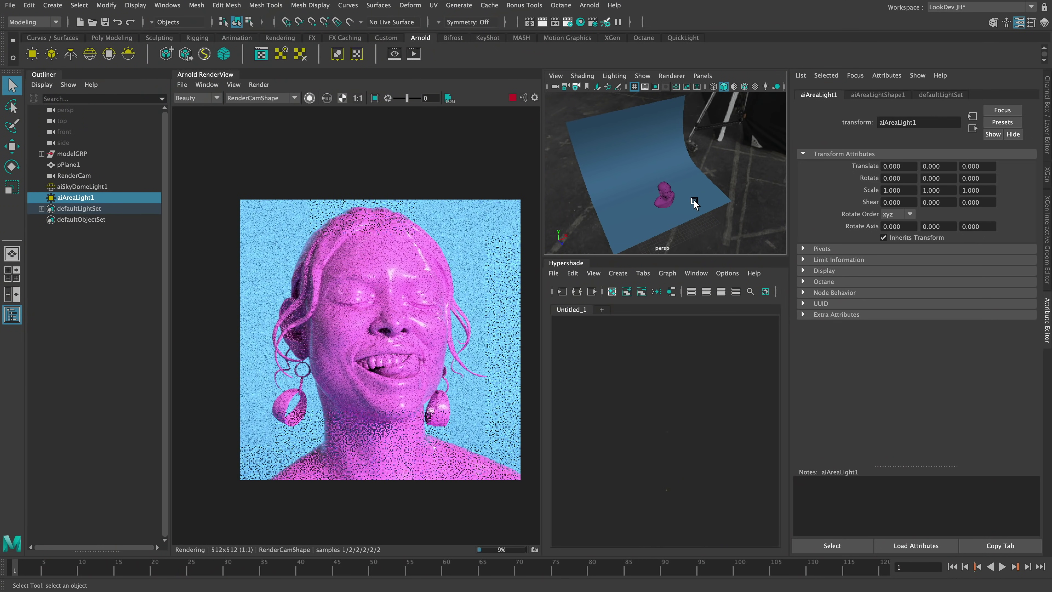
- Move the area light above and behind the bust to about X -5.4, Y 15.1, Z -7.7
key("w")
left_click_drag(681, 214, 686, 150, "alt")
left_click_drag(663, 197, 648, 162)
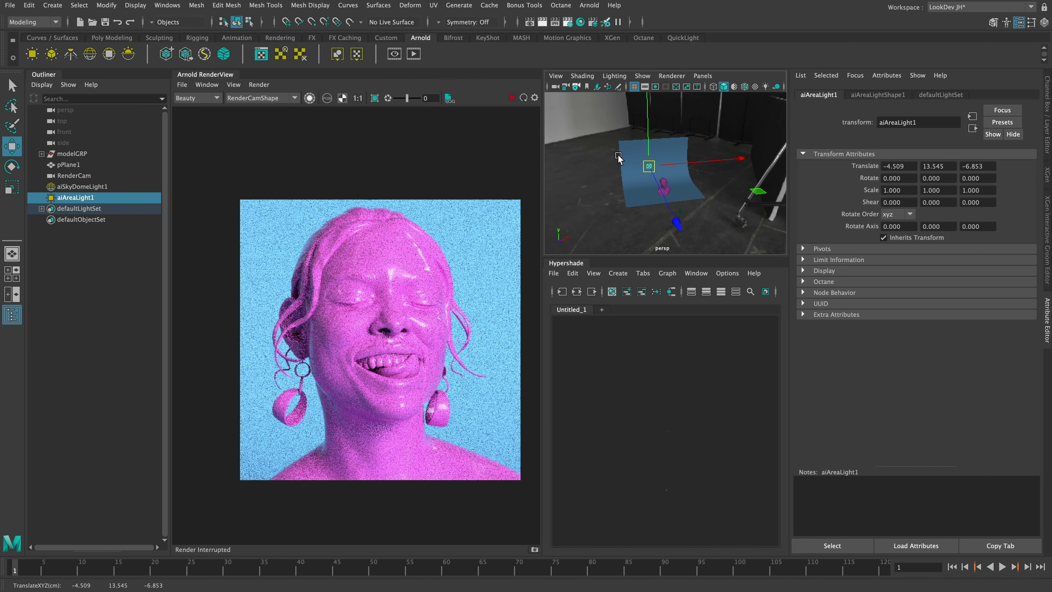
right_click_drag(617, 160, 654, 202, "alt")
- Scale the area light uniformly to about 5 and rotate it to about -128 degrees in Y towards the bust
key("r")
left_click_drag(654, 204, 689, 145, "alt")
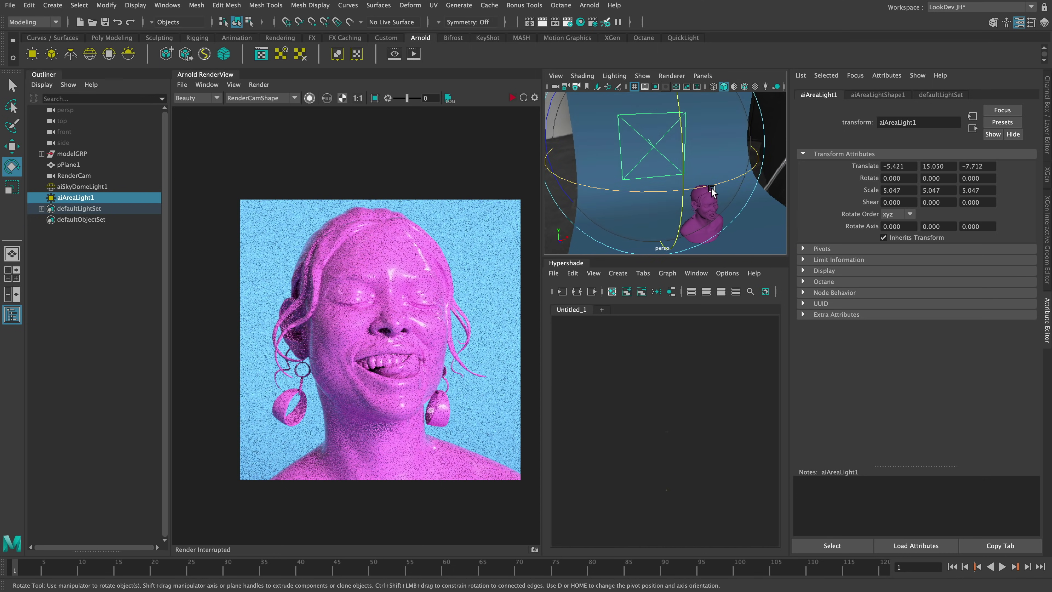
left_click_drag(719, 187, 731, 192)
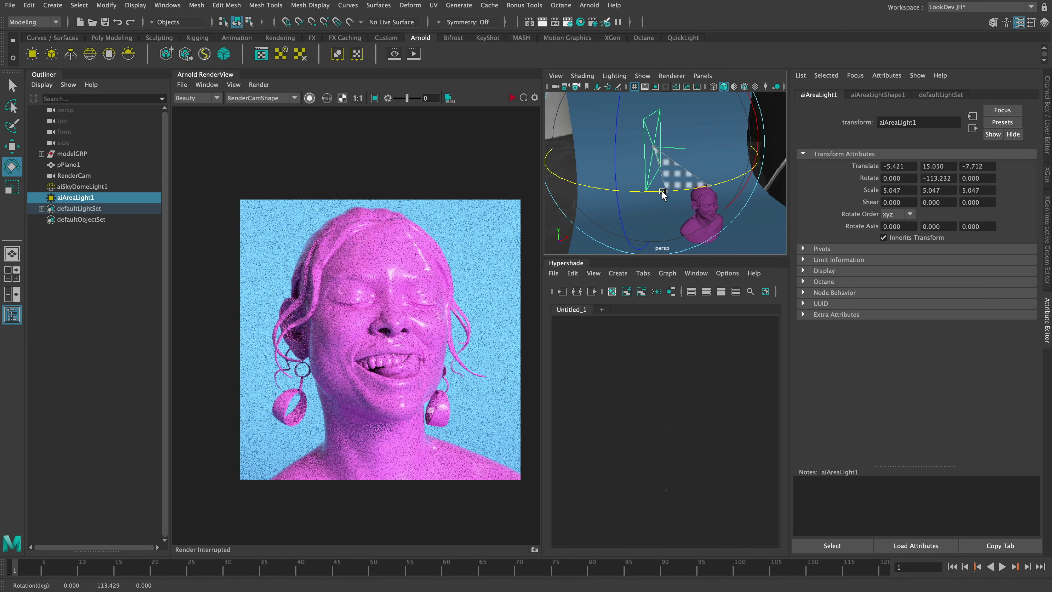
- Move the area light sideways to about X -8.8, Z -4.6 and enlarge it to a uniform scale of about 5.8
key("w")
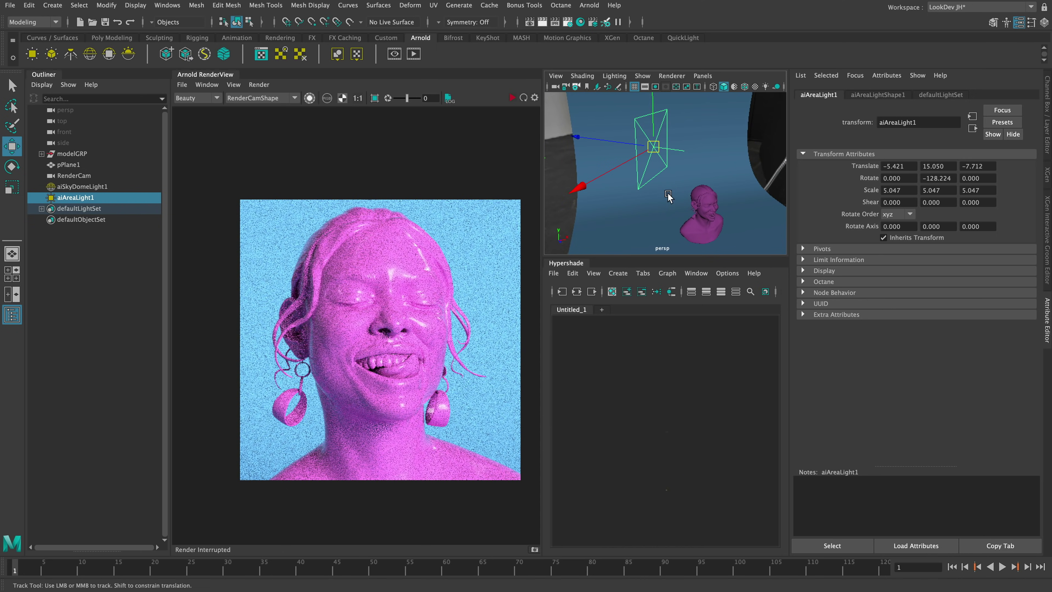
scroll(674, 185, "down", 5)
left_click_drag(676, 176, 593, 169, "alt")
left_click_drag(670, 170, 649, 170)
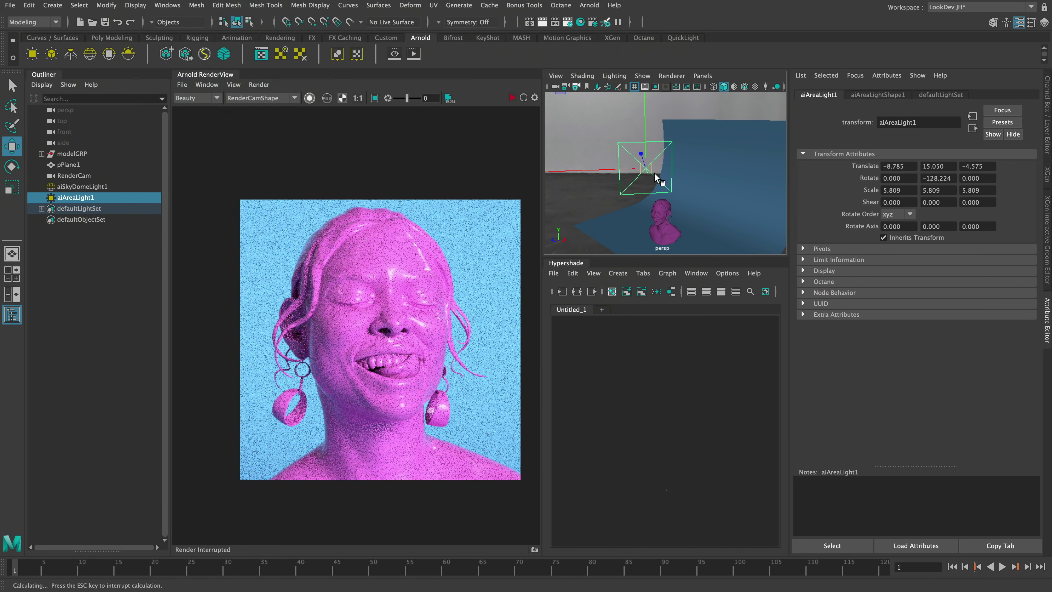
- Tilt the area light down to about -17.8 degrees in X and move it to about X -11.4, Y 16.3, Z -8
key("e")
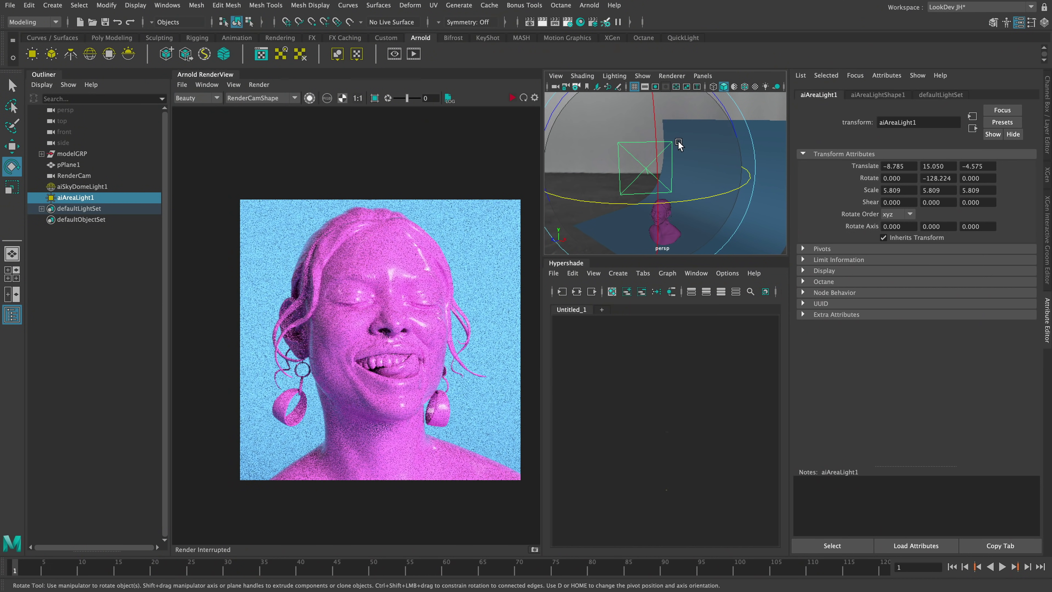
left_click_drag(691, 167, 691, 178)
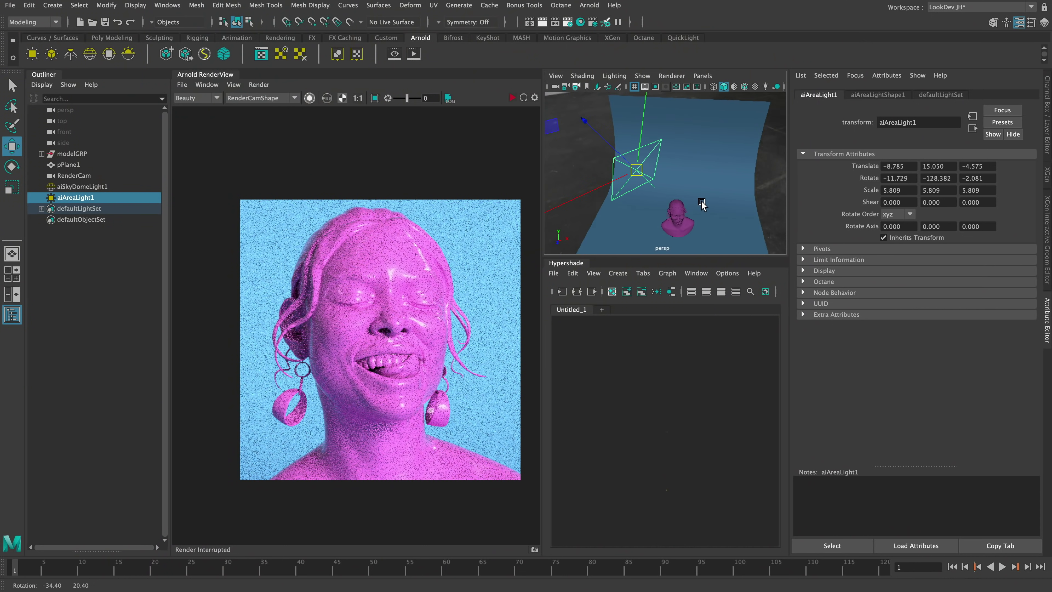
left_click_drag(701, 202, 648, 172, "alt")
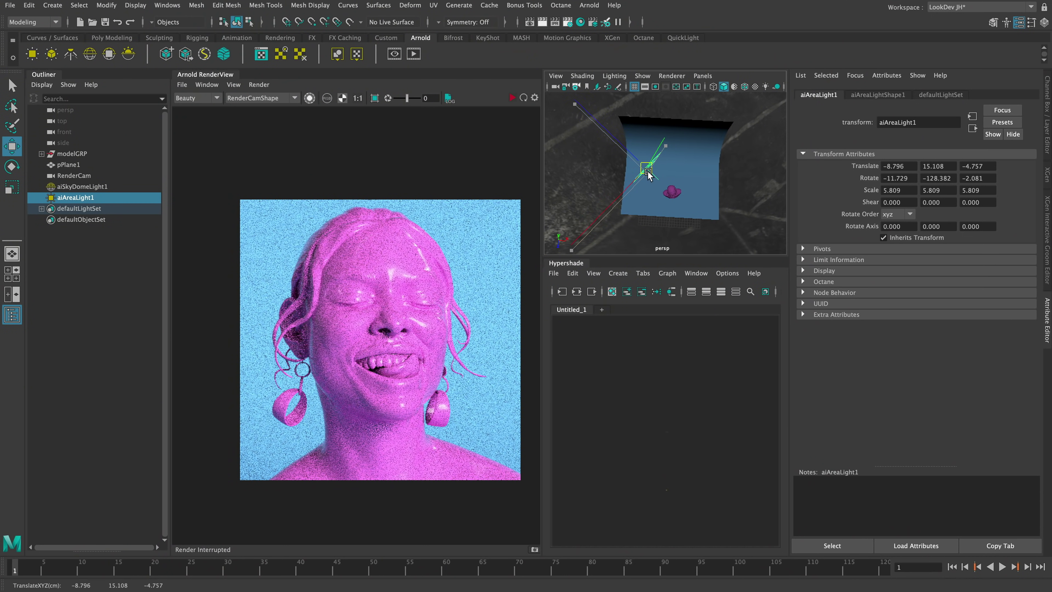
key("e")
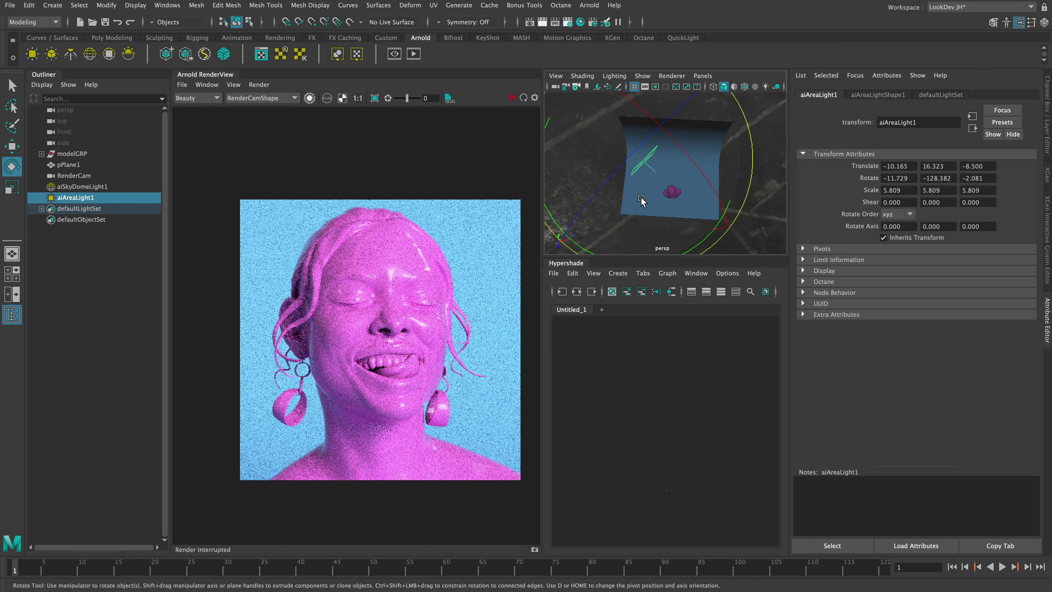
key("w")
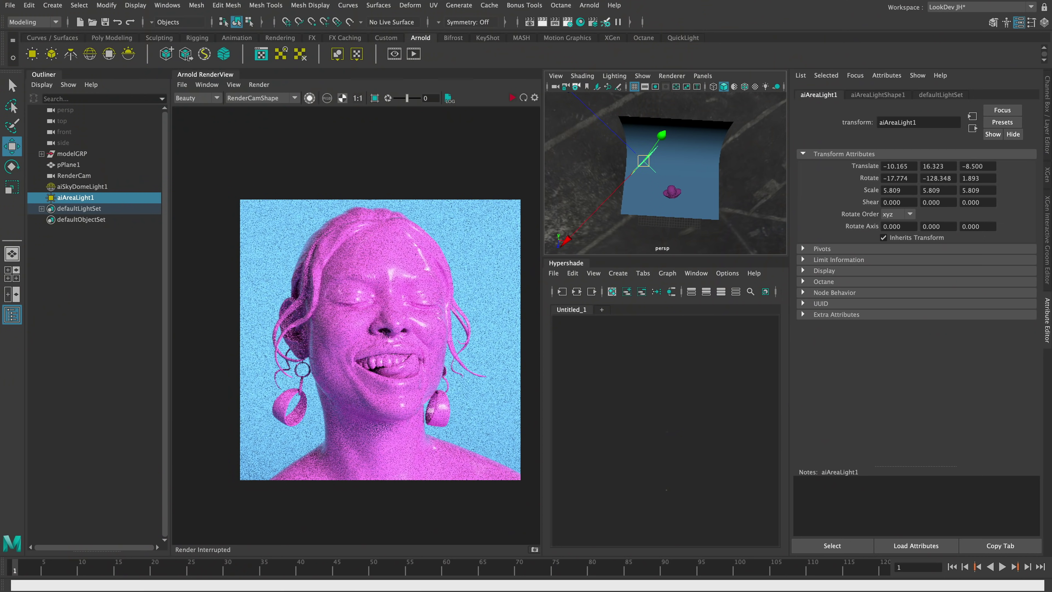
left_click_drag(656, 159, 674, 191, "alt")
key("e")
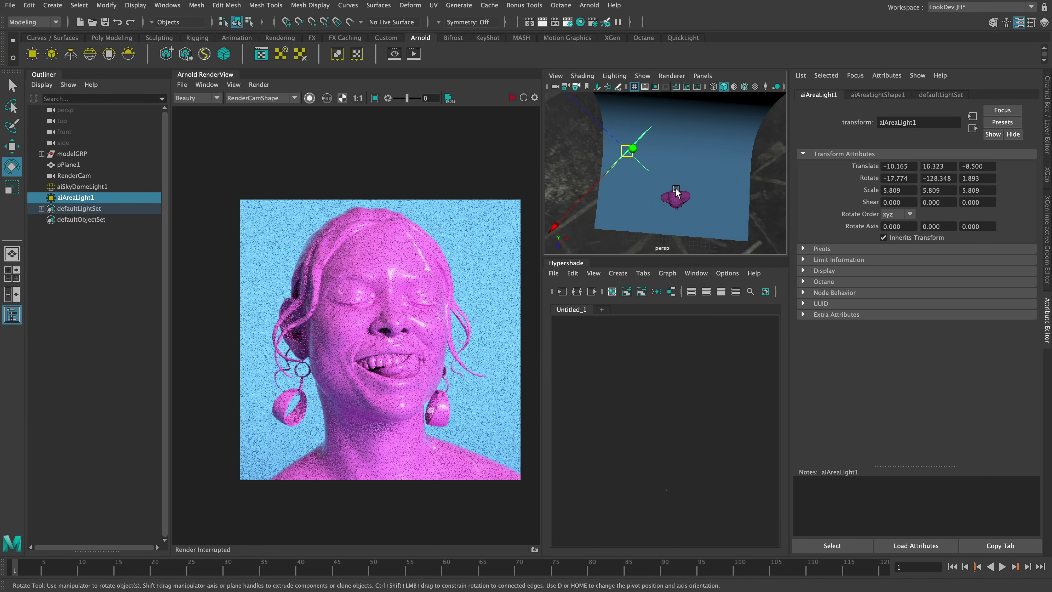
key("w")
left_click_drag(628, 150, 621, 153)
- Give the area light a pale blue color and set its exposure to 10
left_click(878, 95)
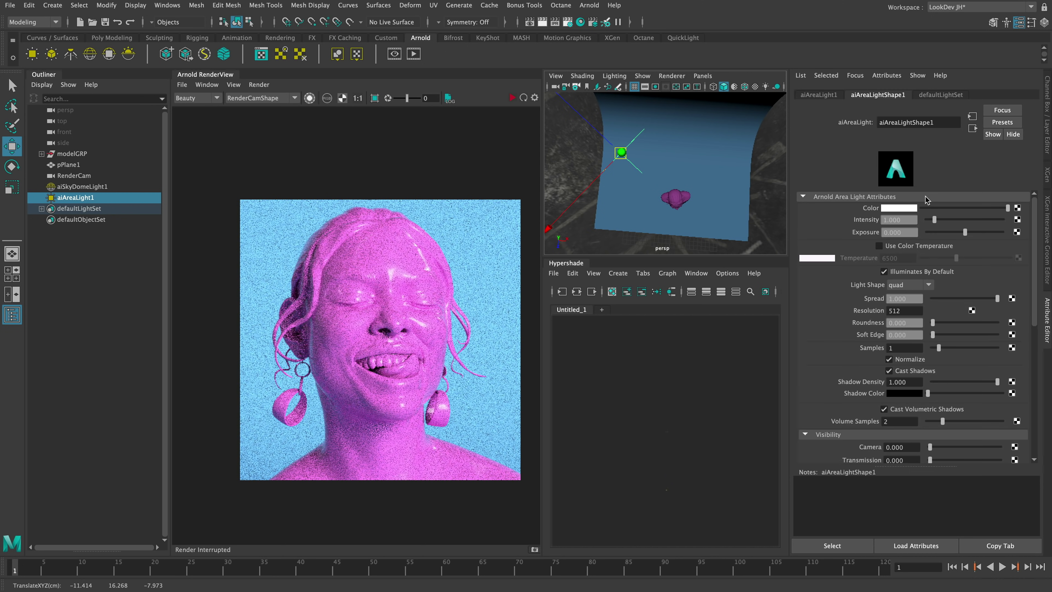
left_click(899, 208)
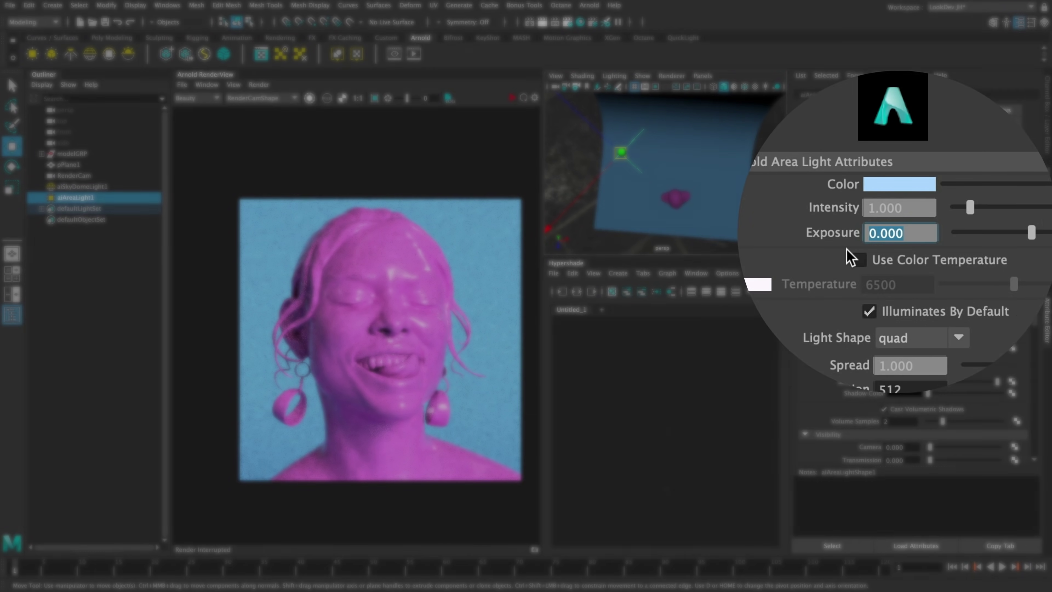
type("10")
key("Return")
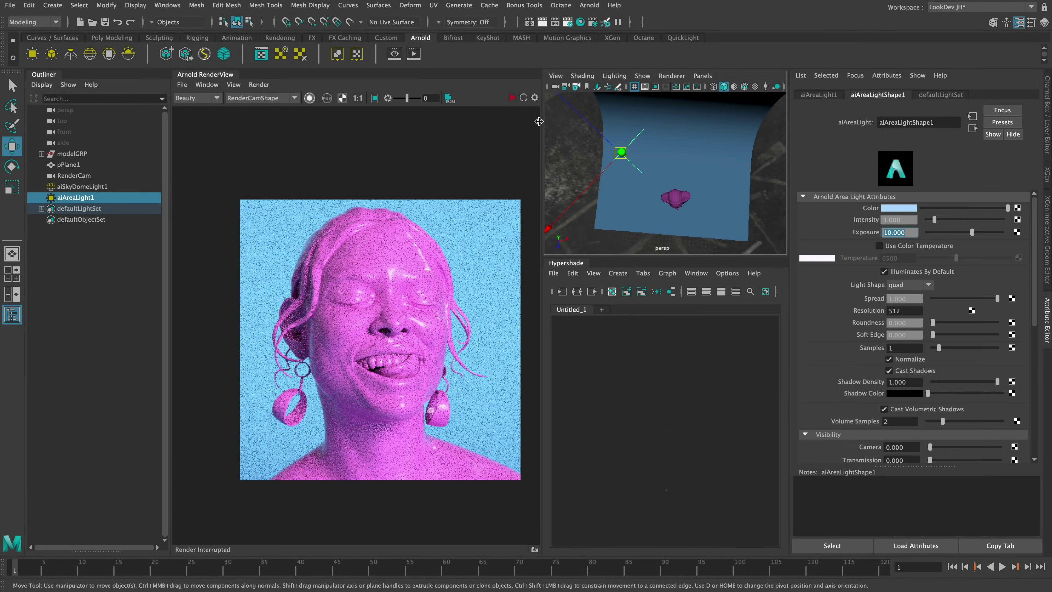
- Restart the Arnold render and examine the pale blue area light's effect on the bust up close and from afar
left_click(510, 99)
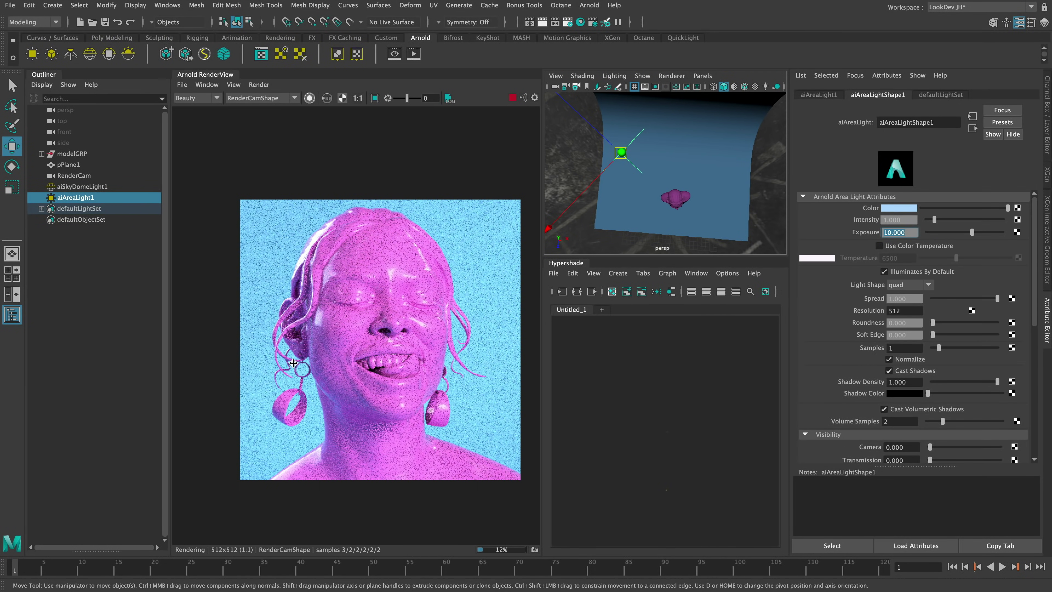
scroll(252, 379, "up", 2)
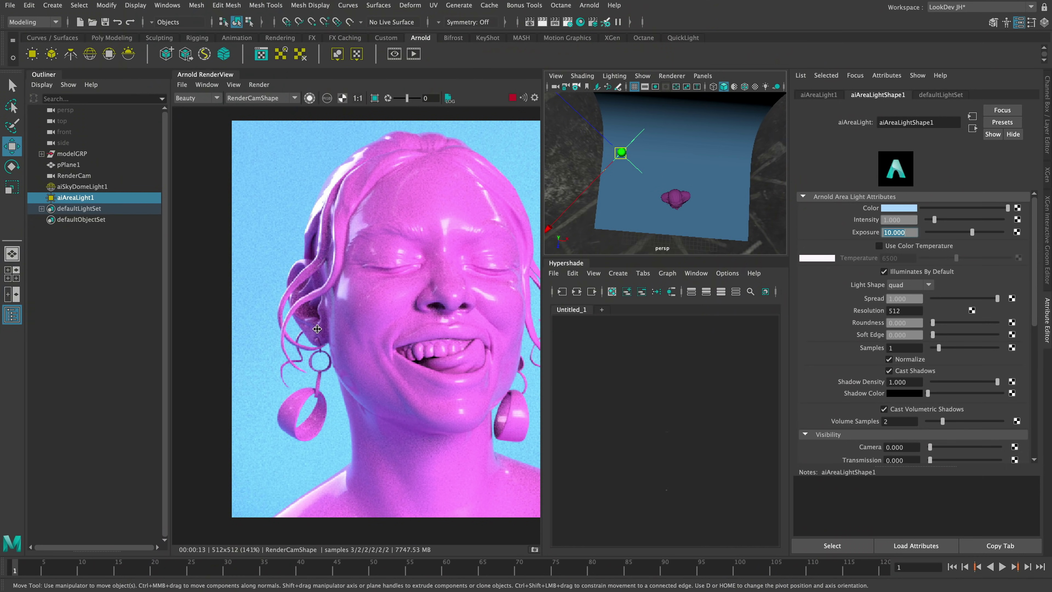
scroll(400, 365, "down", 2)
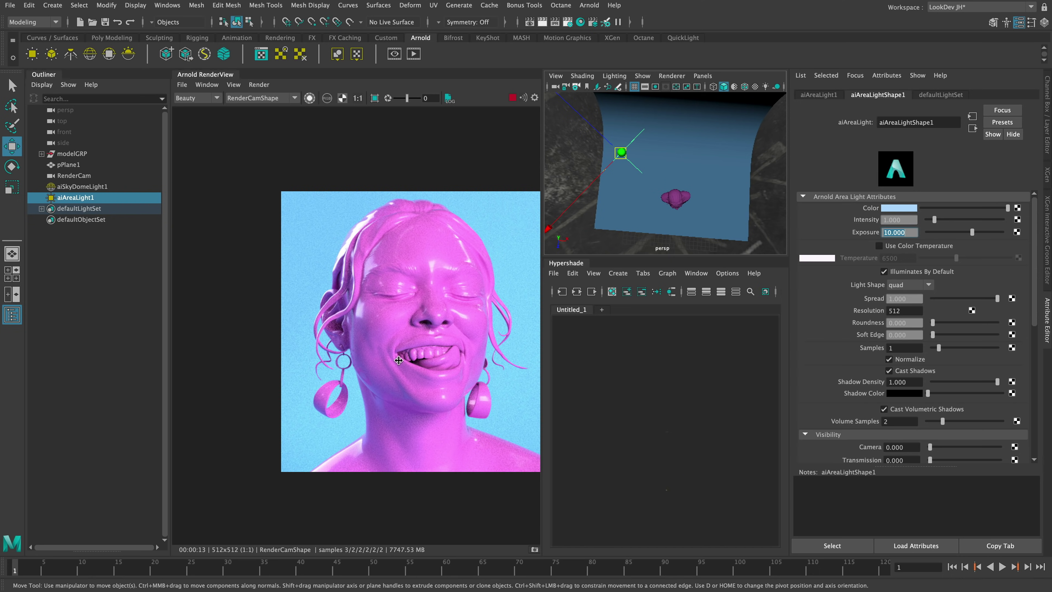
scroll(427, 377, "down", 5)
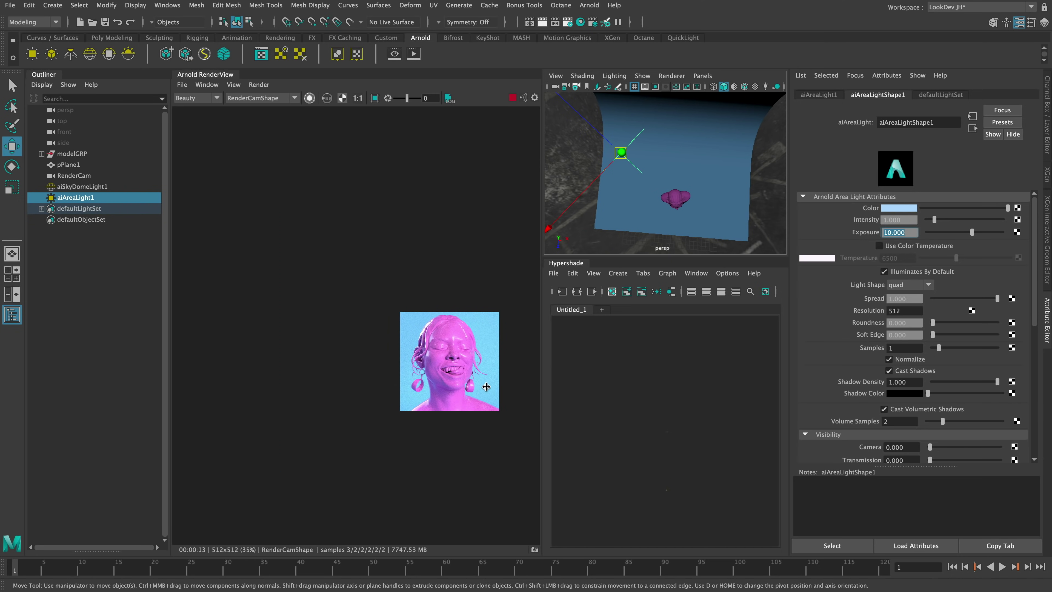
left_click_drag(473, 398, 464, 377)
scroll(415, 355, "up", 5)
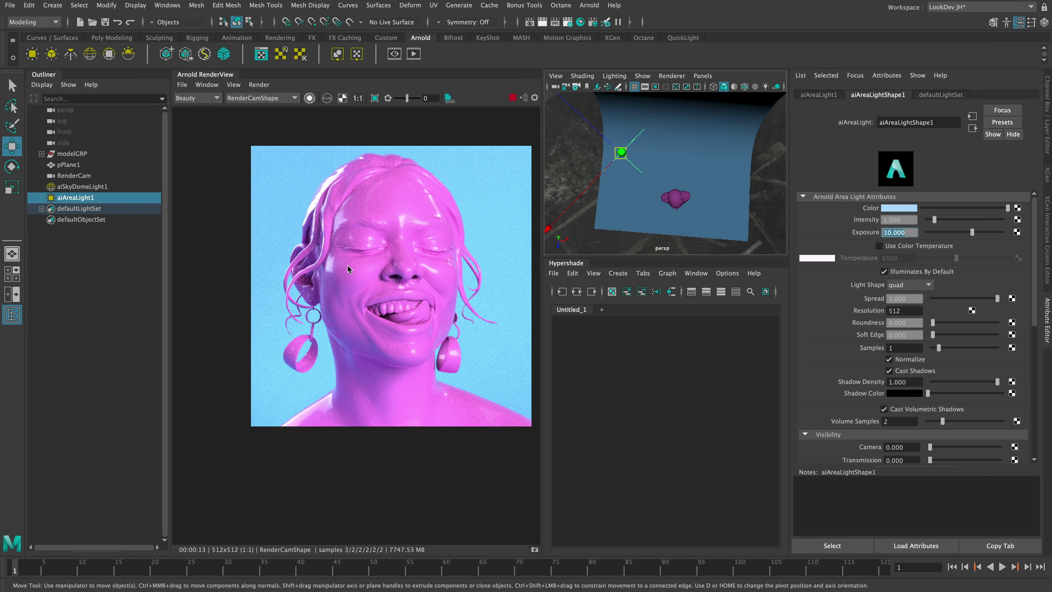
- Change the area light's shape to disk and enlarge the light slightly
left_click_drag(635, 161, 679, 178, "alt")
left_click(916, 284)
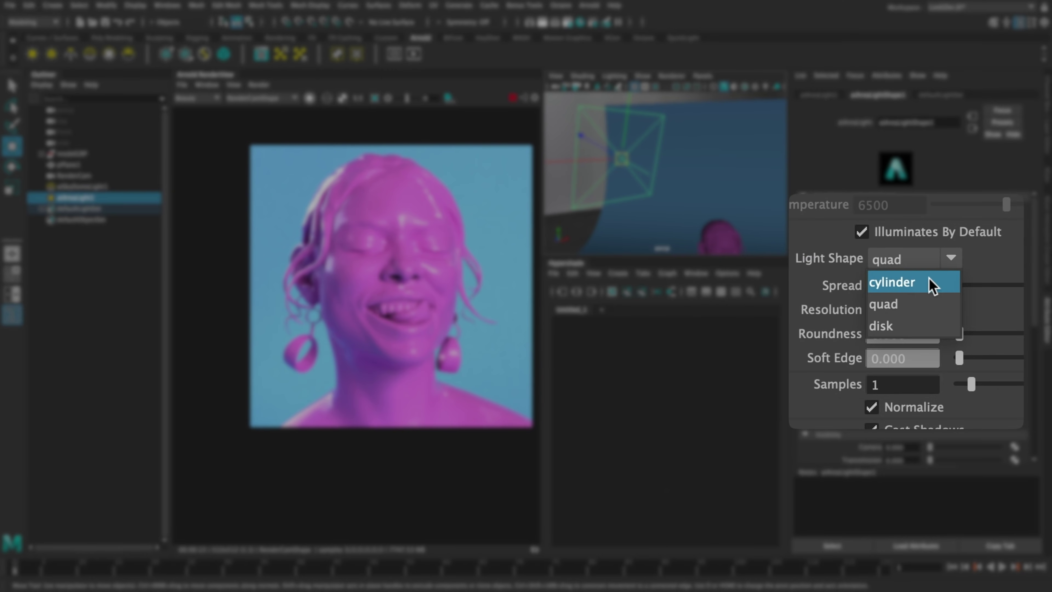
left_click(911, 328)
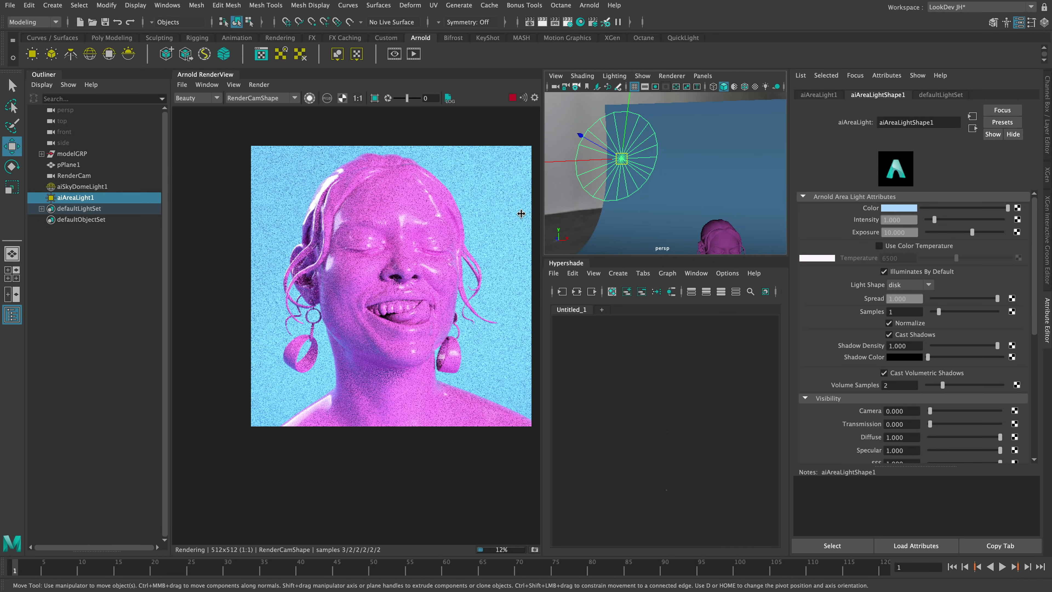
middle_click_drag(645, 207, 648, 202, "alt")
key("r")
left_click_drag(625, 154, 661, 145)
key("w")
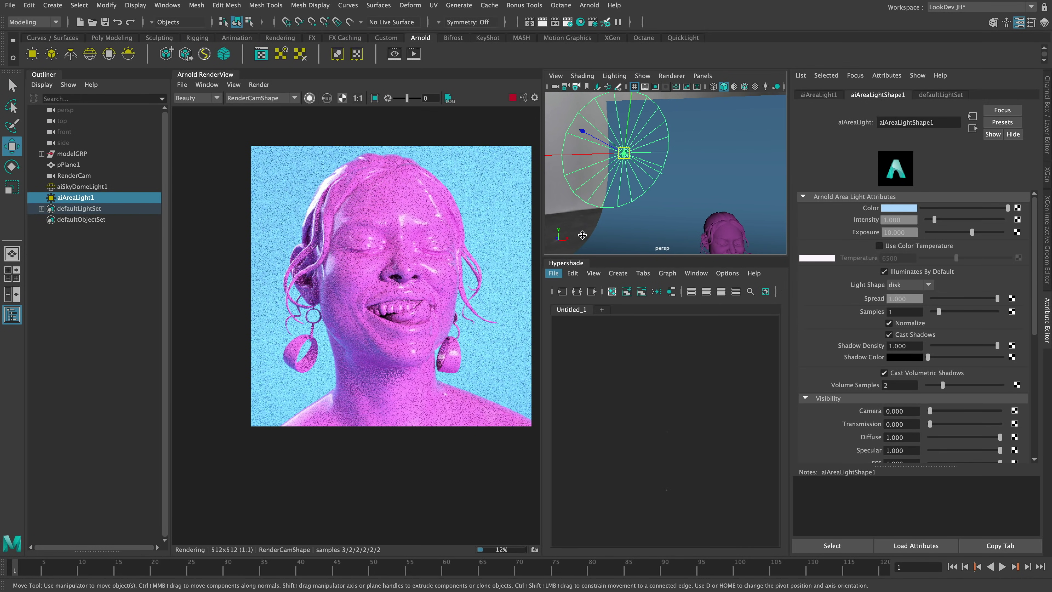
- Move the disk light to about X -12.1, Y 14.6, Z -7.3 and rotate it to about -15.5, -125.5, 3.3 degrees
left_click_drag(665, 216, 671, 165, "alt")
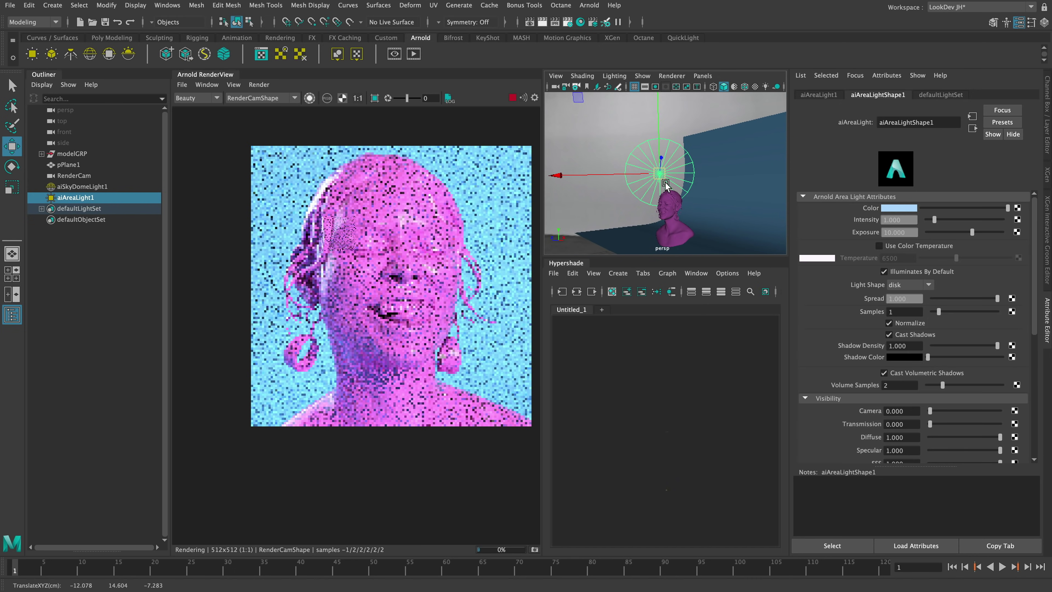
key("e")
left_click_drag(664, 173, 721, 199)
key("w")
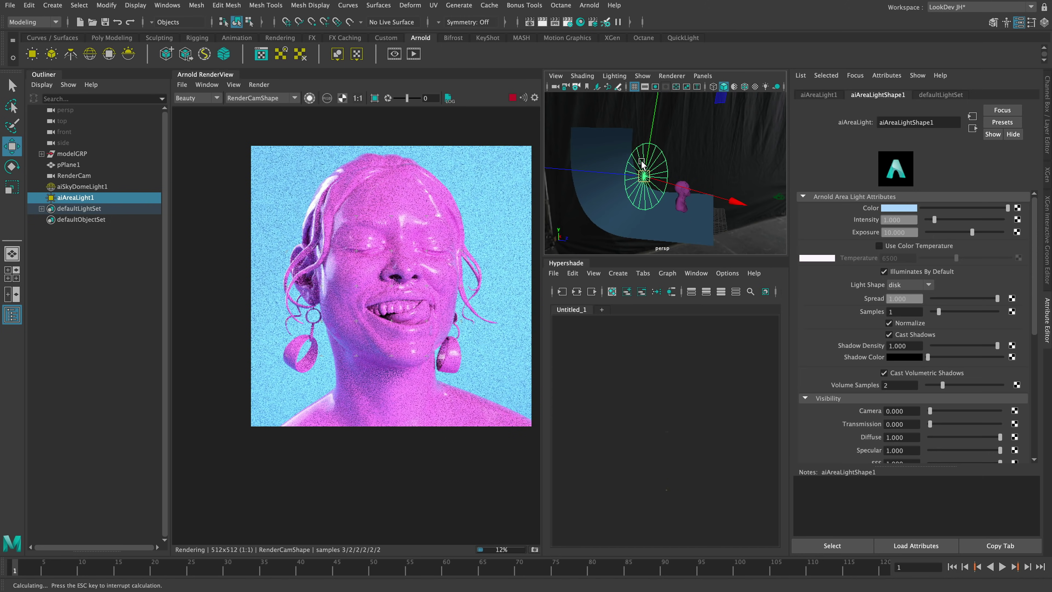
key("e")
left_click_drag(554, 120, 559, 114)
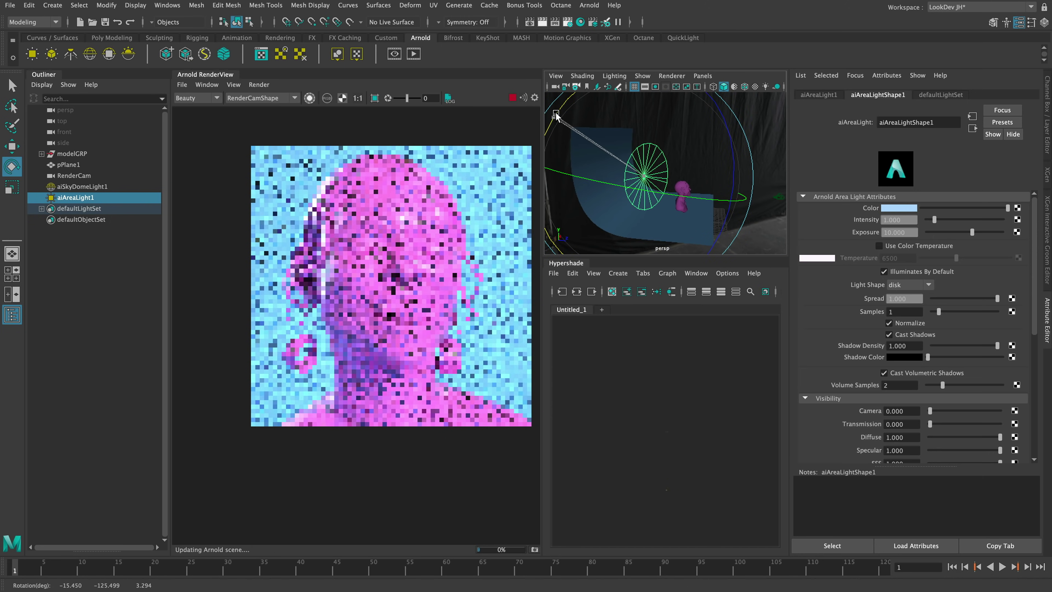
- Reposition the disk light beside the bust and rotate it to about -18.3, -118, 0.8 degrees
key("w")
left_click_drag(661, 153, 625, 188, "alt")
left_click_drag(690, 206, 709, 176)
key("e")
right_click_drag(667, 179, 705, 177, "alt")
left_click_drag(762, 179, 702, 166, "alt")
left_click_drag(705, 127, 707, 129)
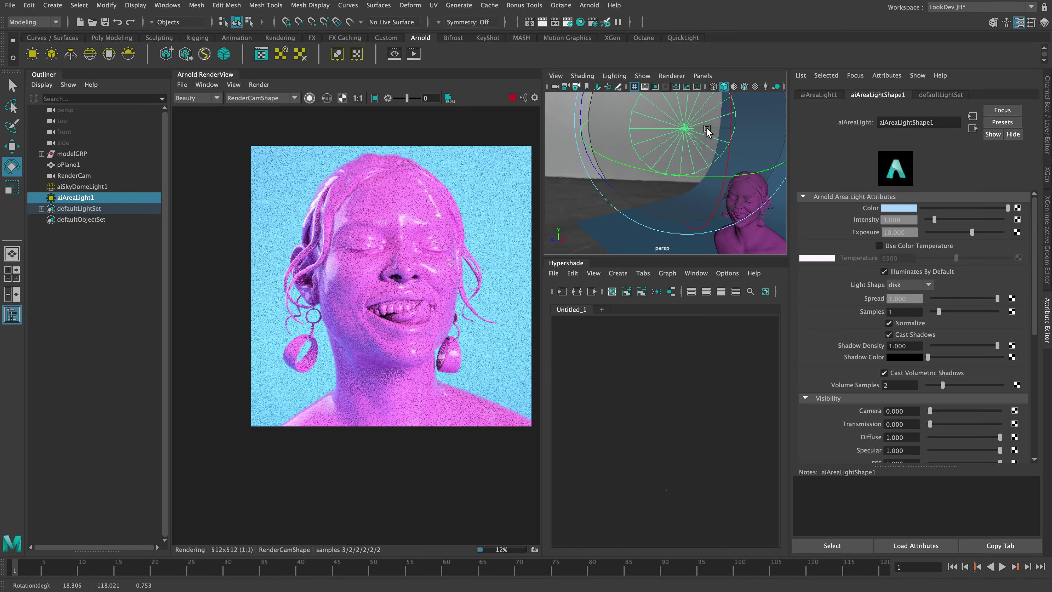
- Compare the disk light's exposure at 11 and 10, ending on 11
type("w11")
key("Return")
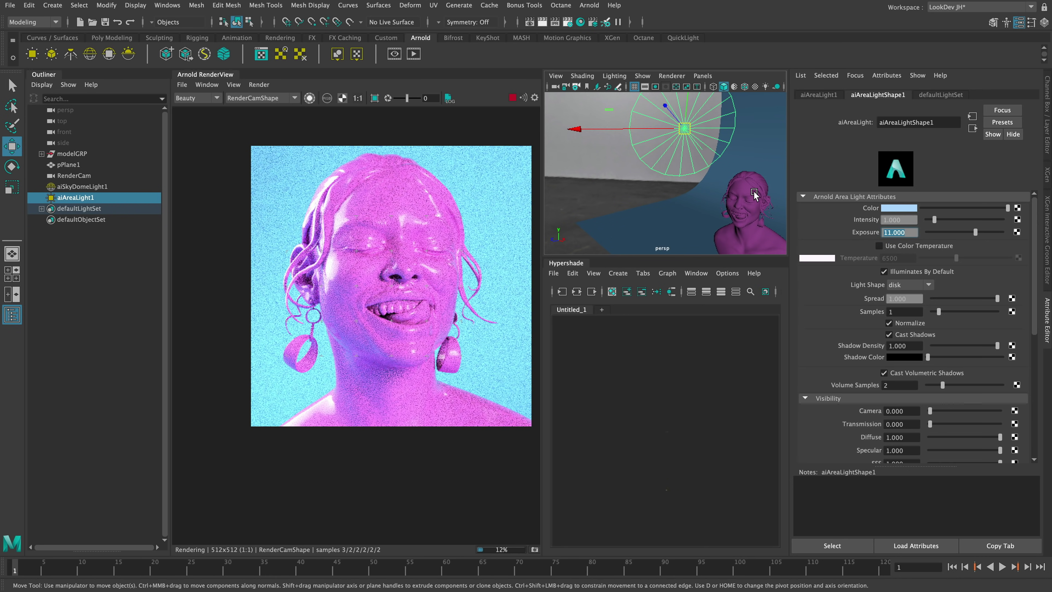
type("10")
key("Return")
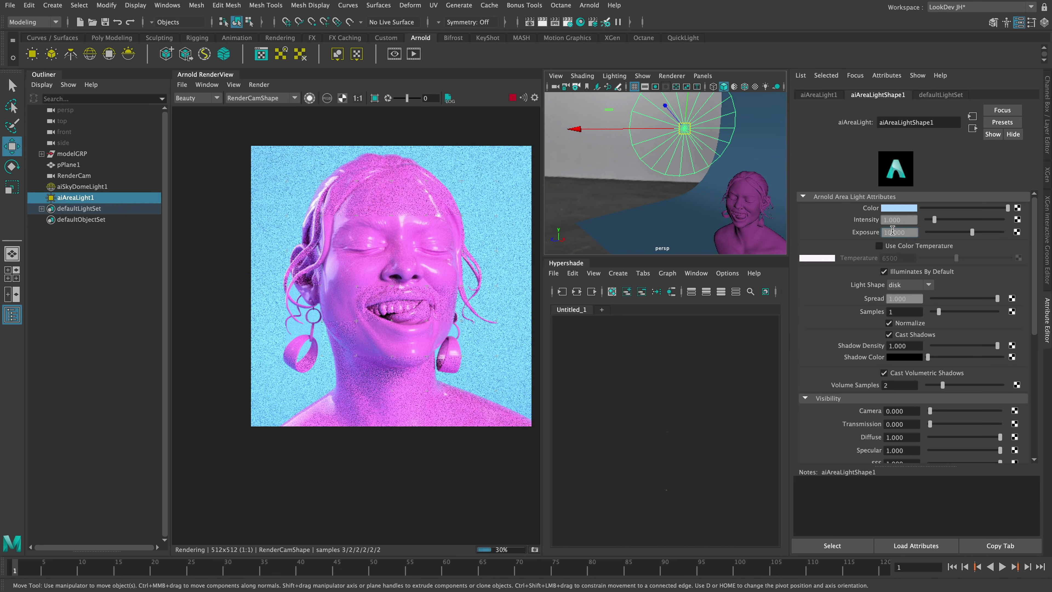
type("11")
key("Return")
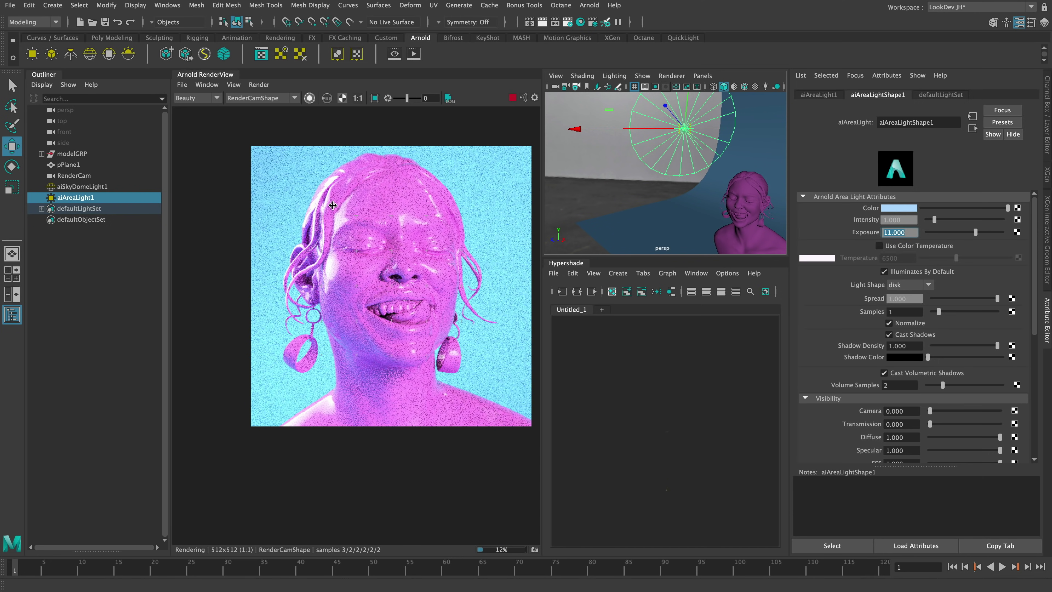
- Adjust the disk light's position near the bust and scale the light up further
left_click_drag(675, 121, 660, 113)
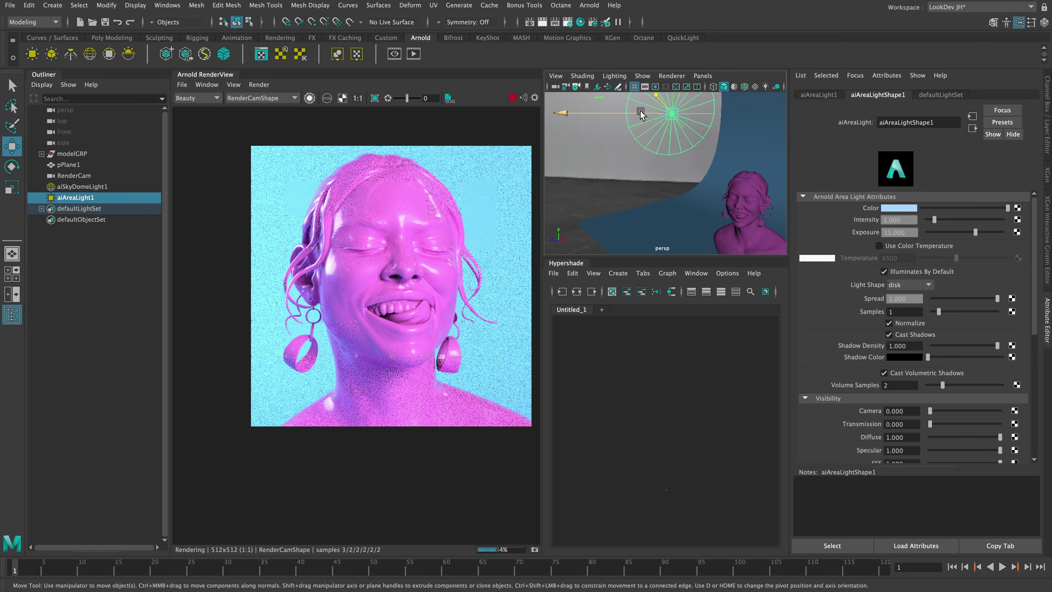
mouse_move(654, 107)
left_mouse_down()
mouse_move(671, 103)
mouse_move(662, 107)
mouse_move(671, 117)
left_mouse_up()
left_click_drag(701, 188, 748, 182, "alt")
key("r")
left_click_drag(638, 143, 663, 143)
key("e")
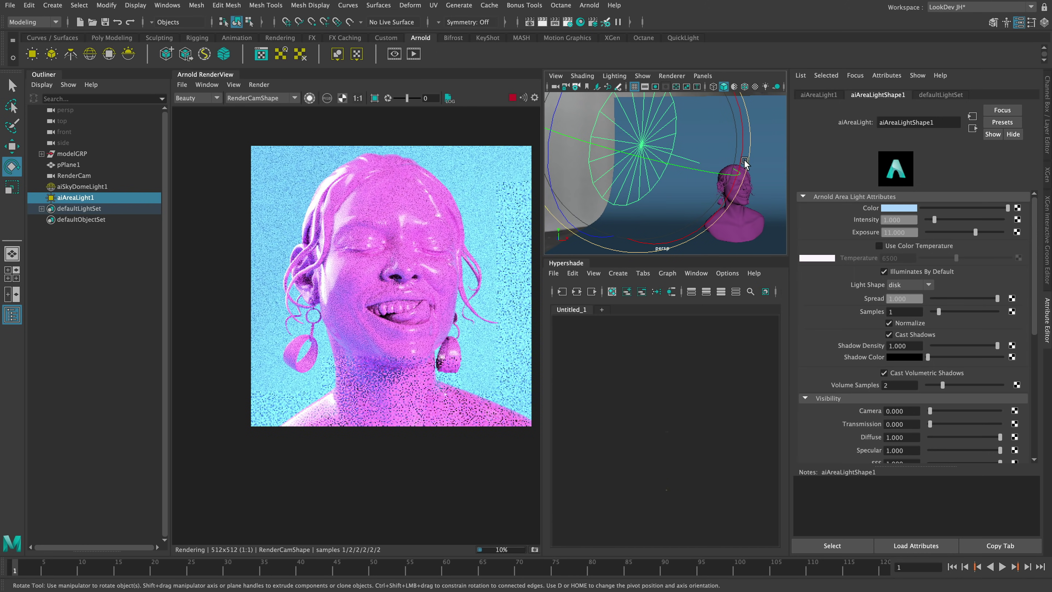
key("w")
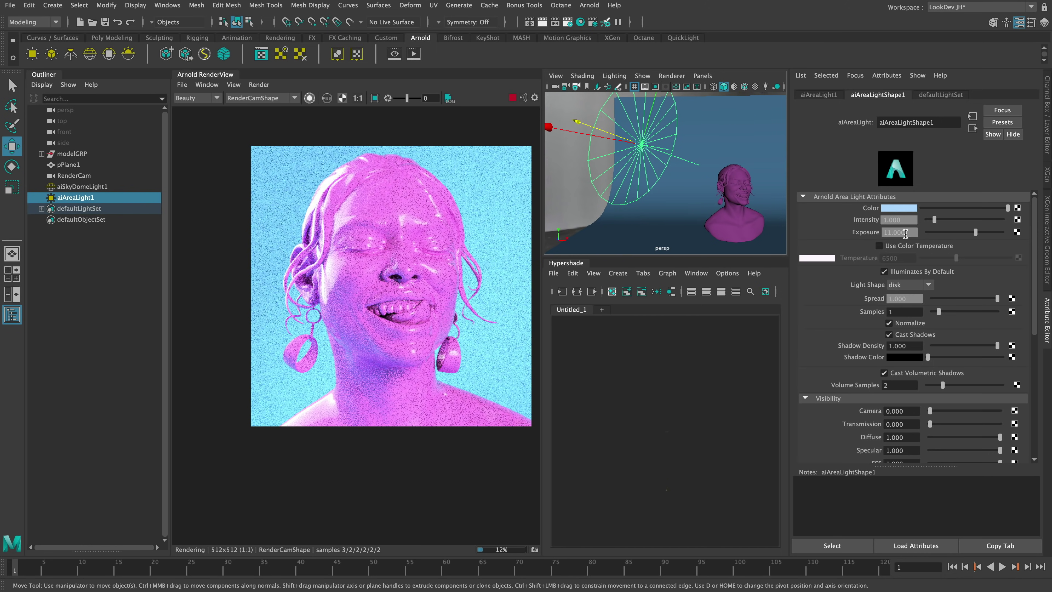
- Set the disk light's exposure to 10, make its color a more saturated blue and check the render
type("10")
key("Return")
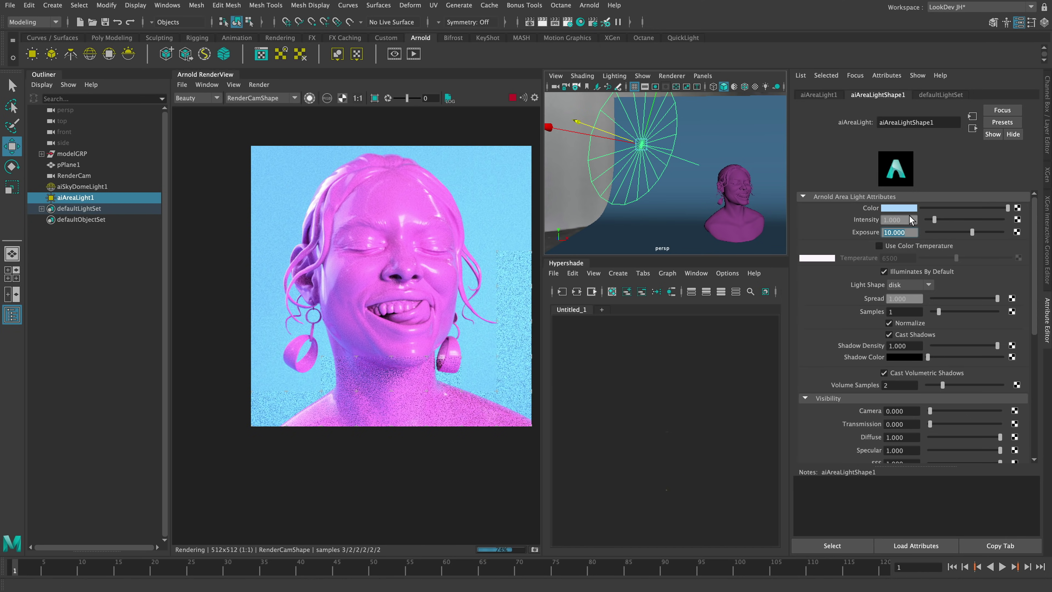
left_click(899, 208)
left_click_drag(909, 253, 913, 256)
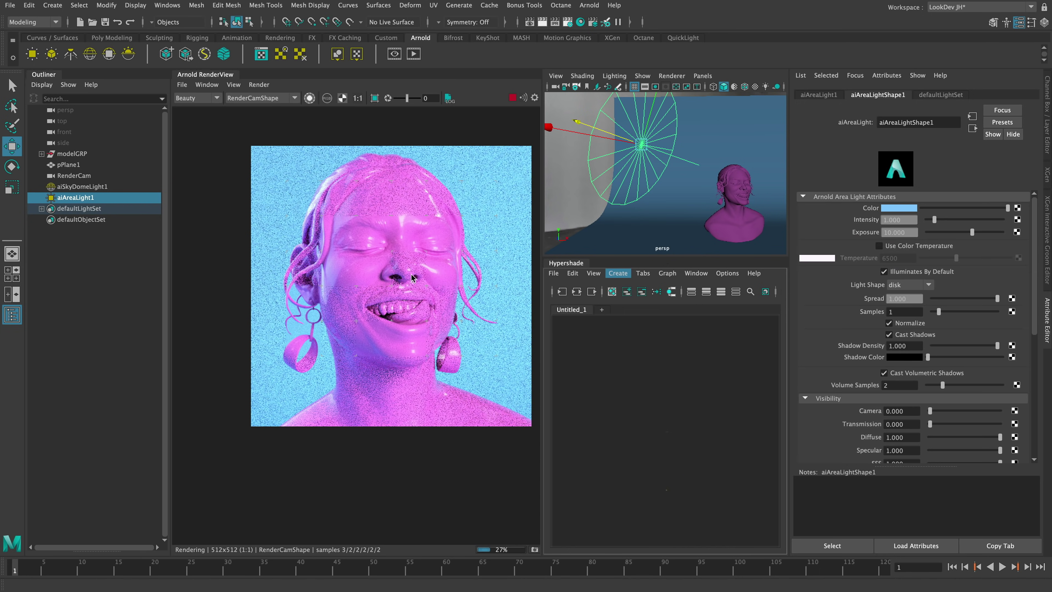
scroll(375, 276, "up", 1)
middle_click_drag(456, 269, 420, 302)
scroll(438, 289, "down", 1)
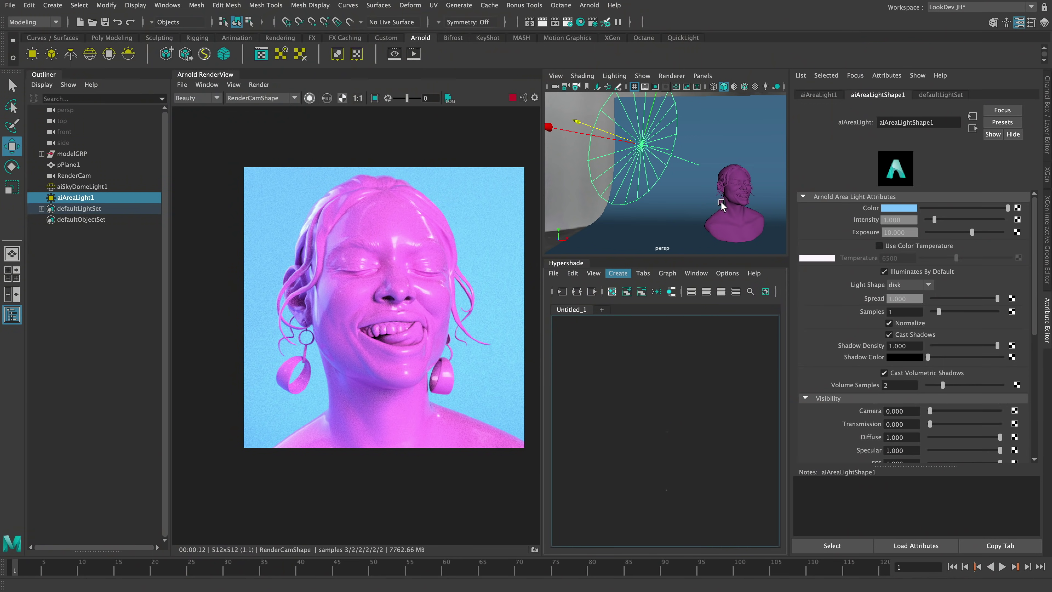
- Create a polygon sphere and place it behind the bust's head at about X 0.06, Y 7.7, Z -8.3
left_click_drag(722, 205, 694, 182, "alt")
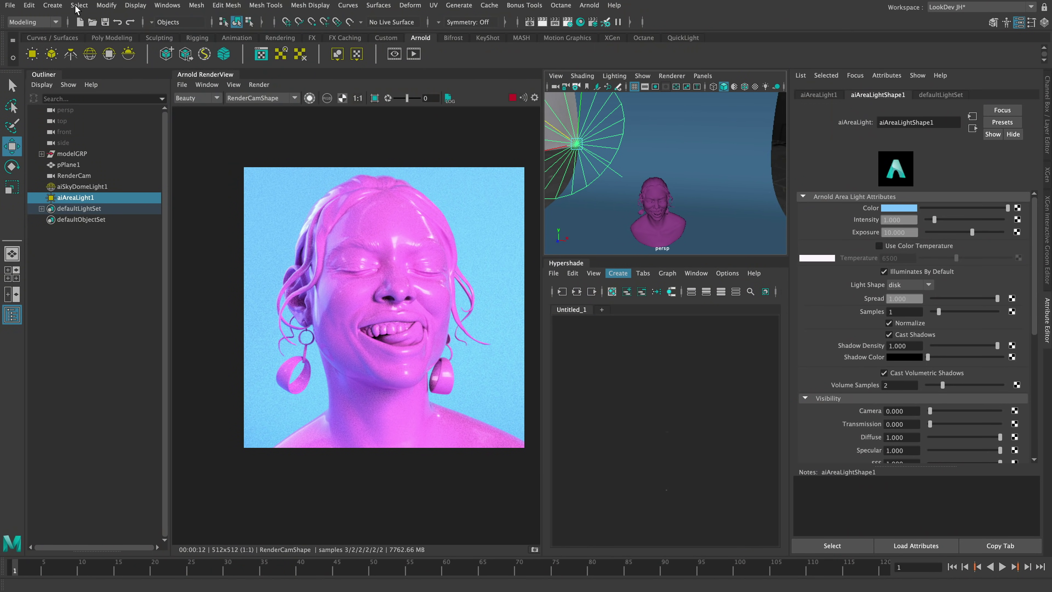
left_click(58, 6)
mouse_move(174, 44)
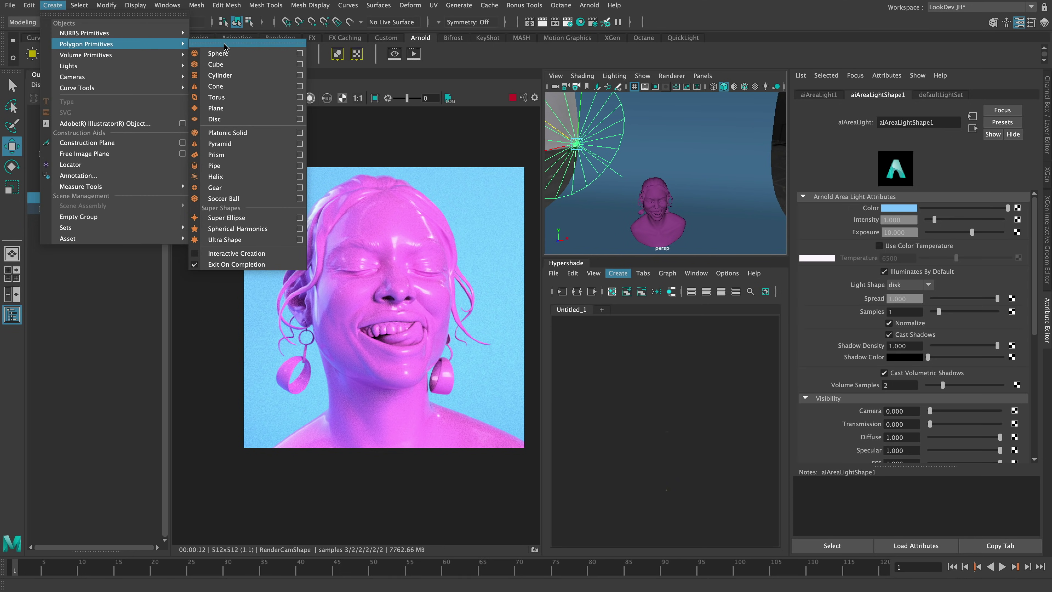
left_click(234, 58)
left_click_drag(696, 203, 691, 168, "alt")
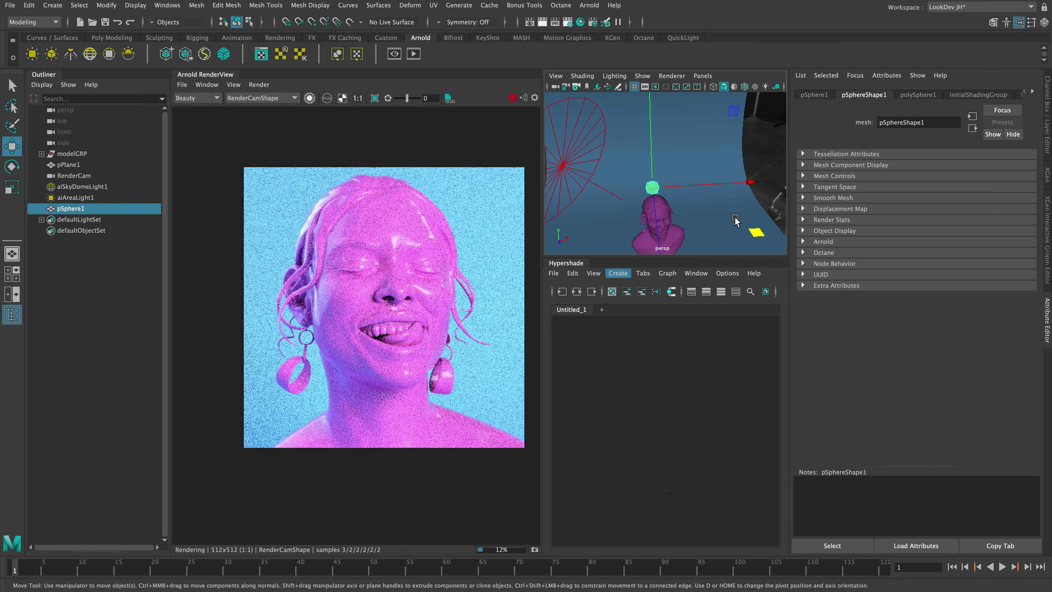
left_click_drag(759, 230, 759, 230)
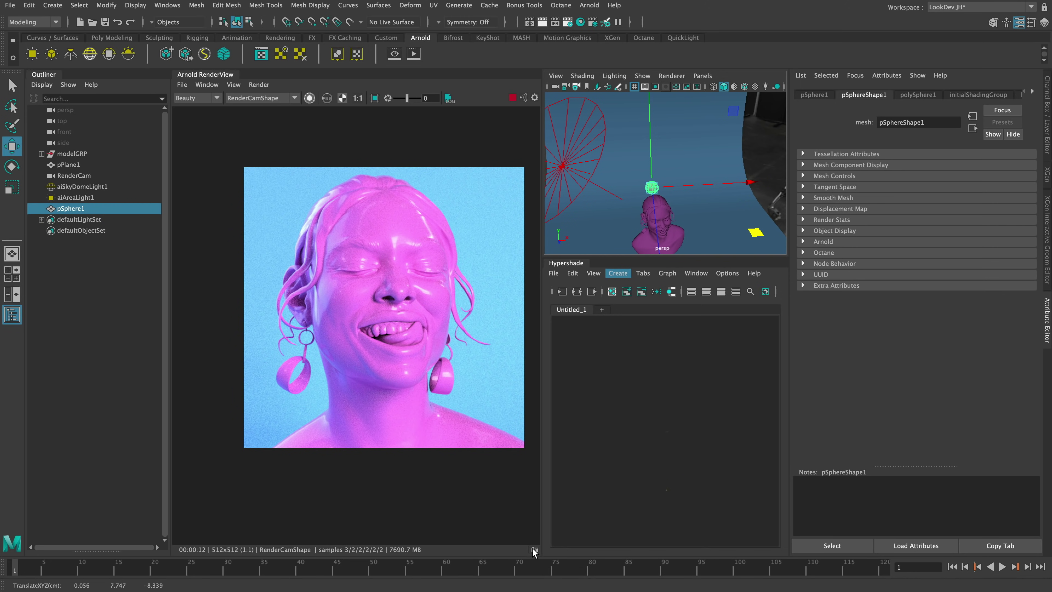
- Store a snapshot of the current render and turn the sphere into an Arnold mesh light with an exposure of 10
left_click(533, 550)
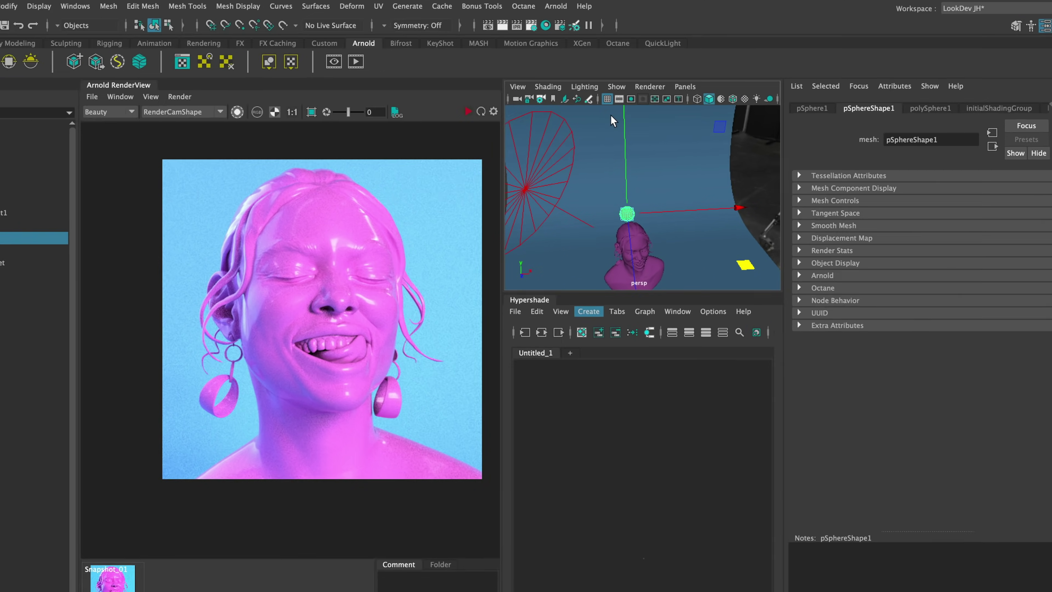
left_click(589, 5)
mouse_move(611, 60)
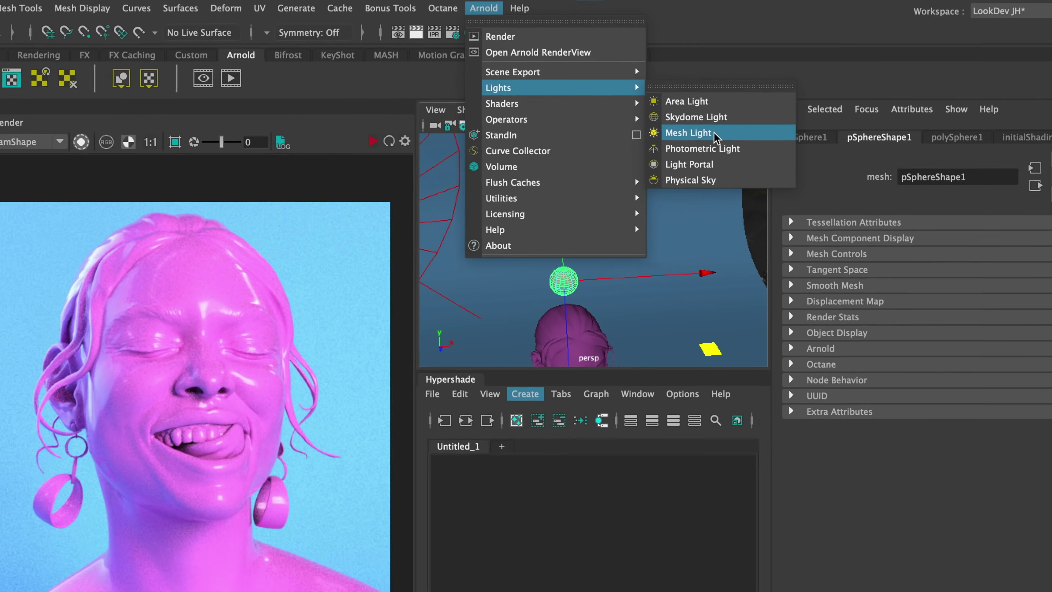
left_click(663, 162)
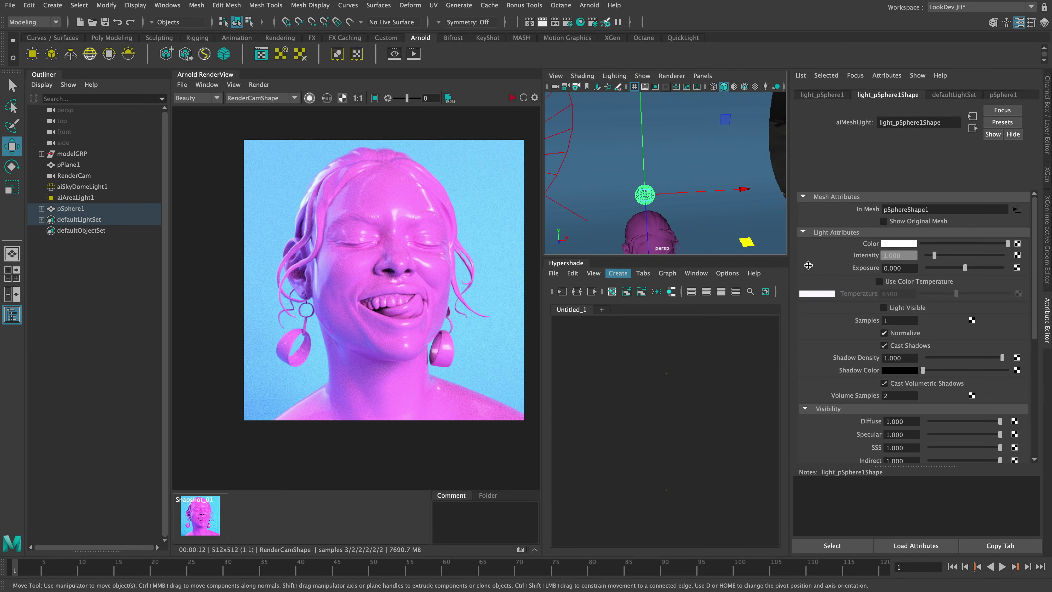
left_click(854, 269)
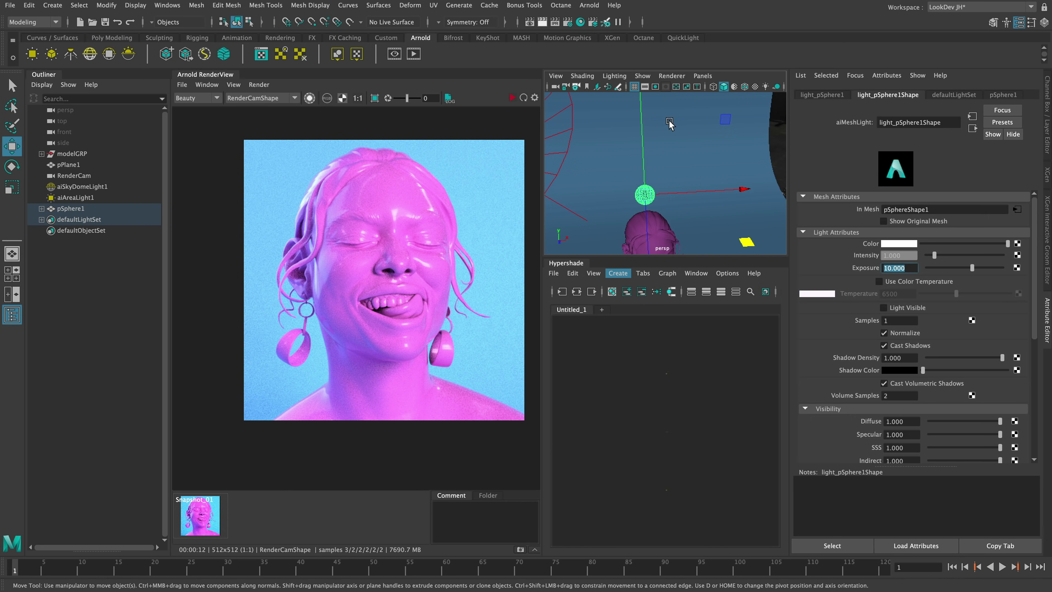
- Darken the blue base color of the aiBackdrop material
right_click_drag(671, 124, 683, 367)
scroll(926, 269, "up", 3)
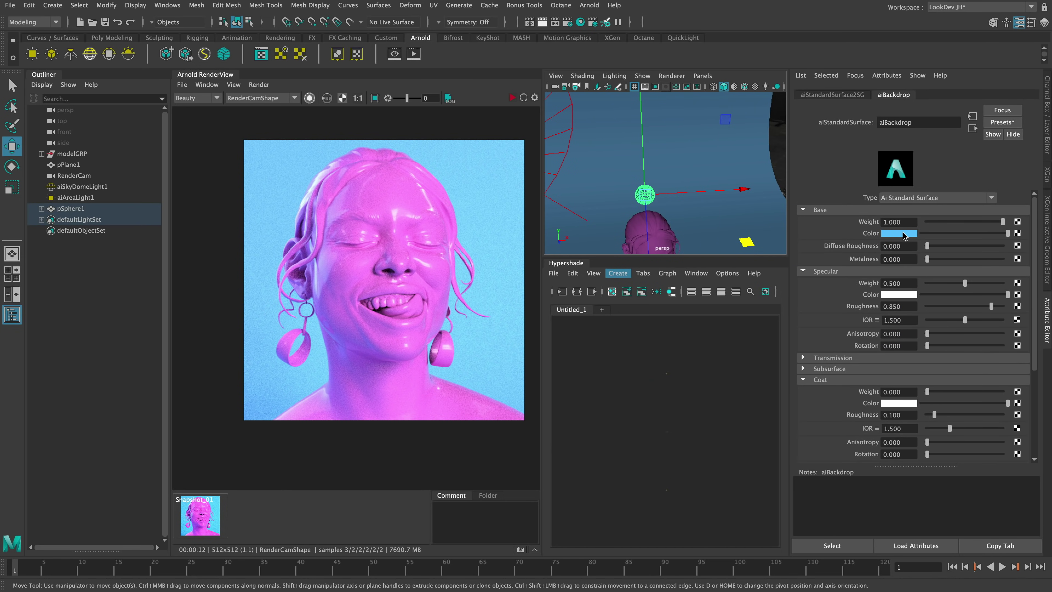
left_click(985, 234)
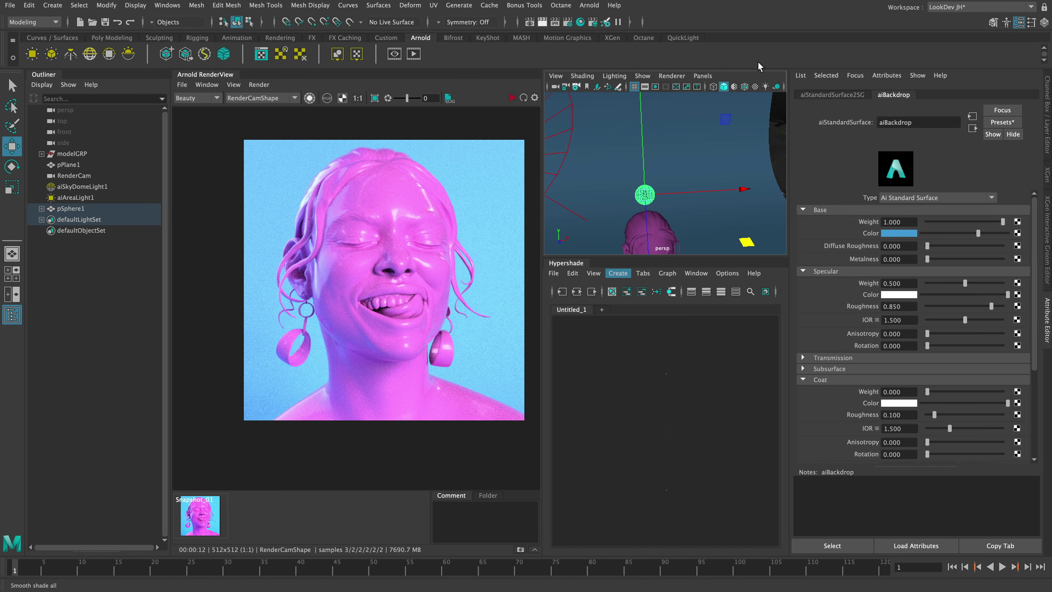
- Move the sphere mesh light back to about Z -10.1 and set its exposure to 15
left_click_drag(706, 171, 663, 205, "alt")
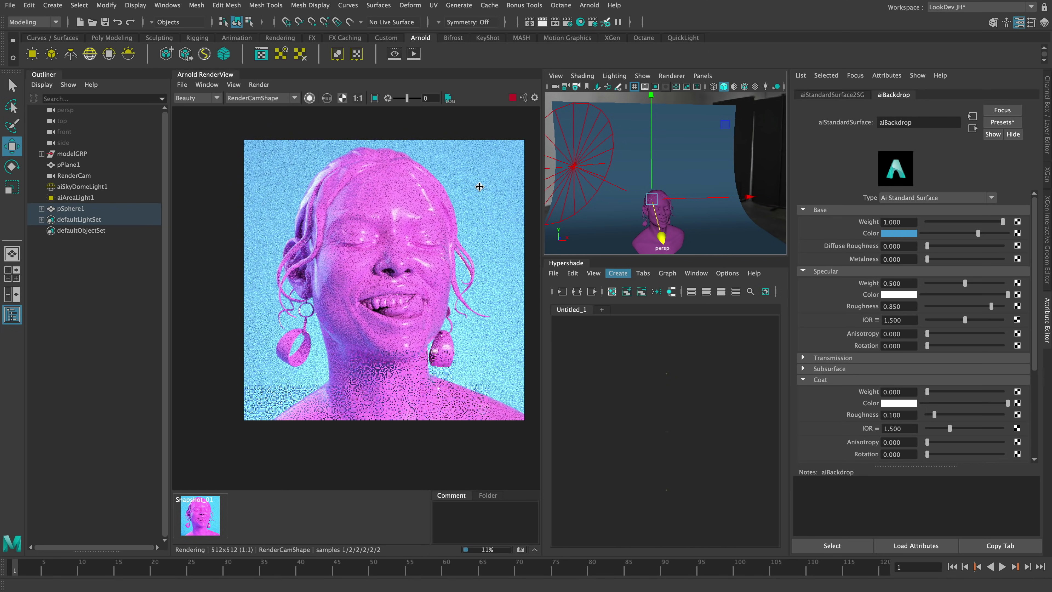
type("10")
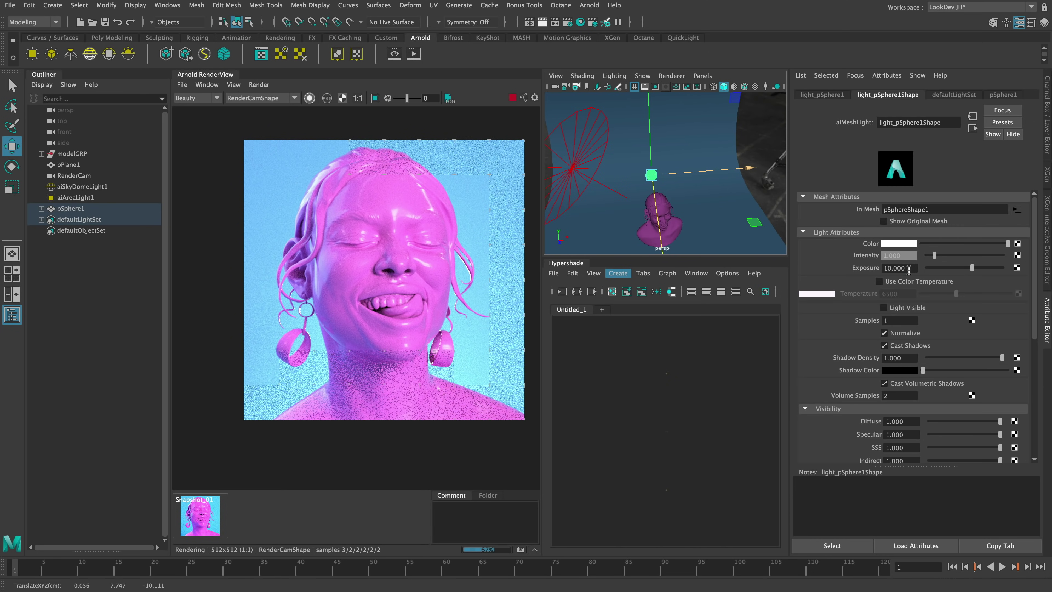
key("Return")
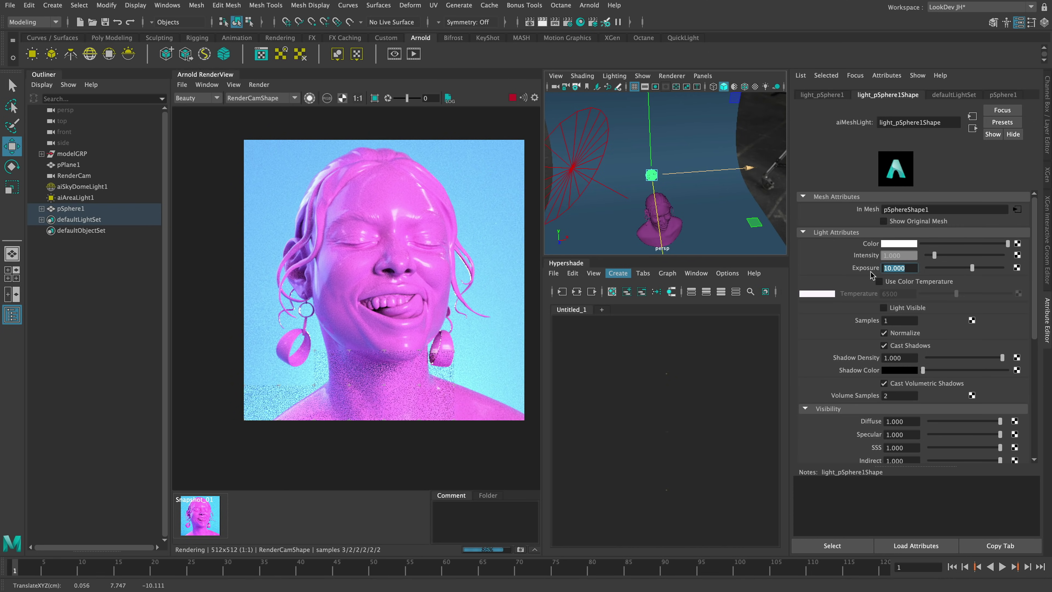
type("15")
key("Return")
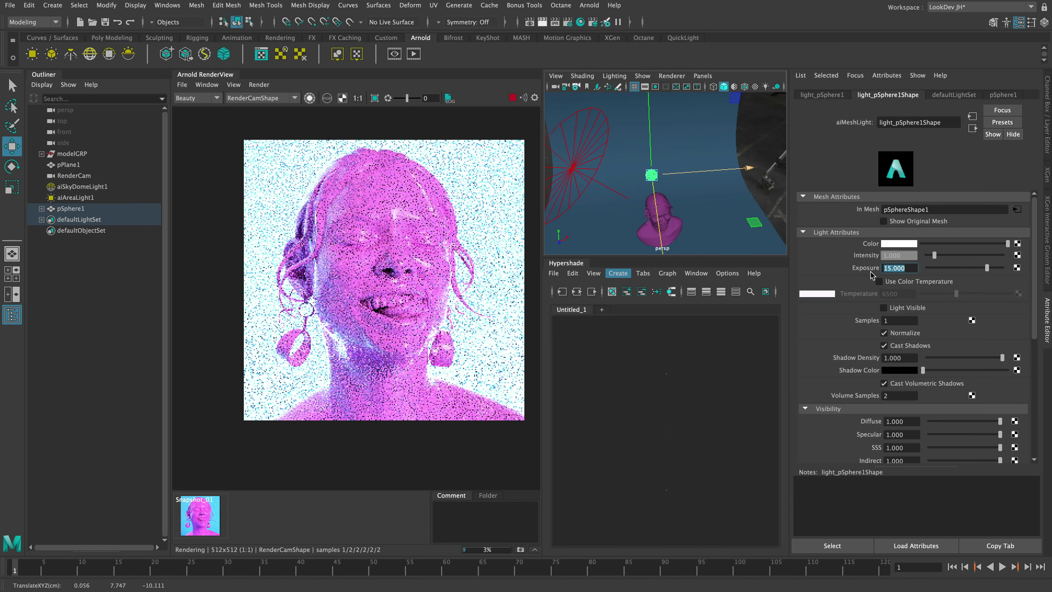
- Lower the exposure of the sphere mesh light through 12 and 11 to 10
type("12")
key("Return")
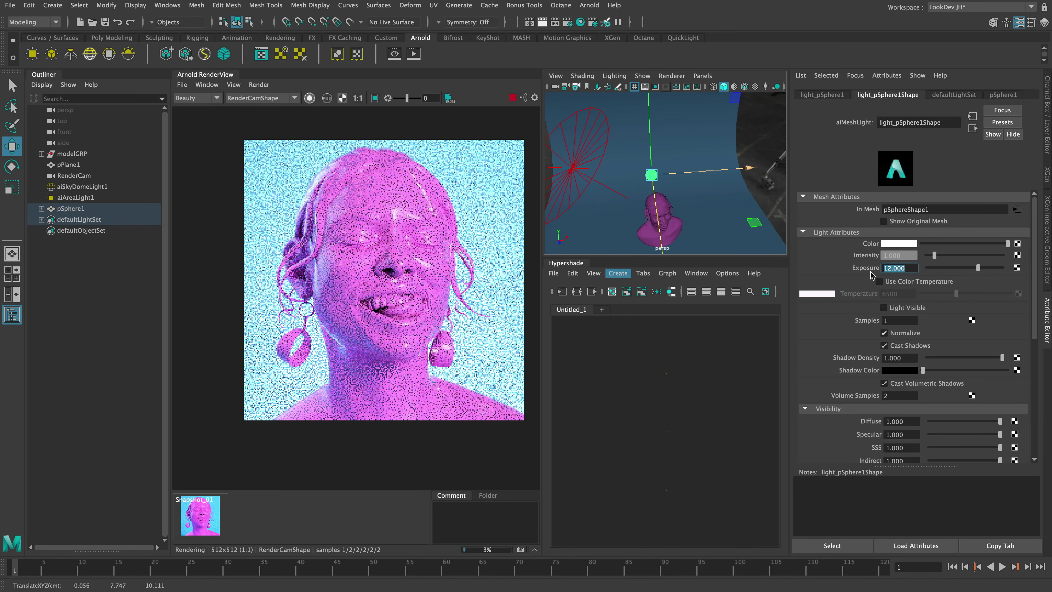
type("11")
key("Return")
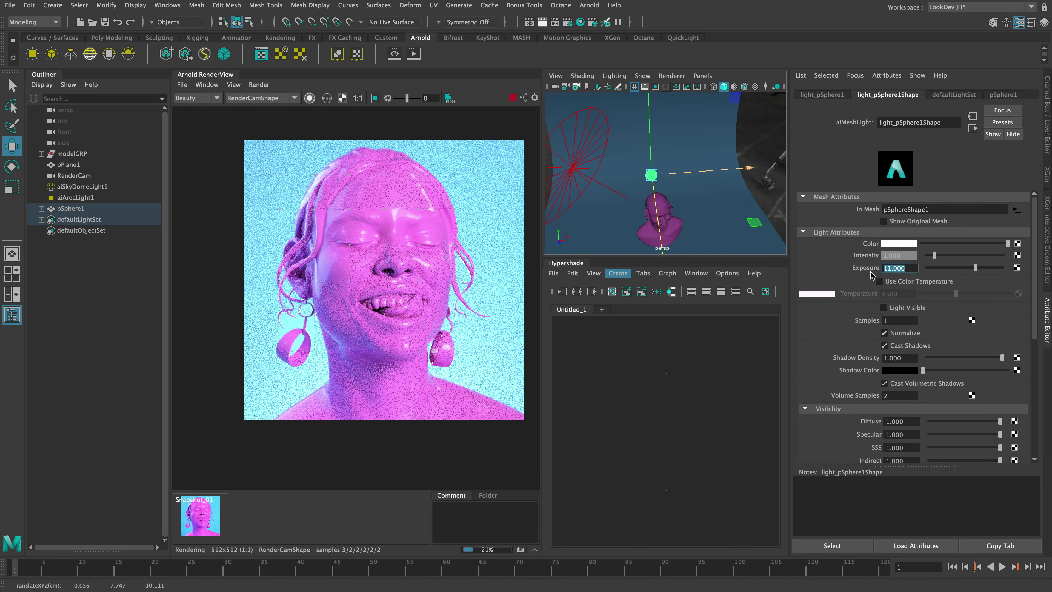
type("10")
key("Return")
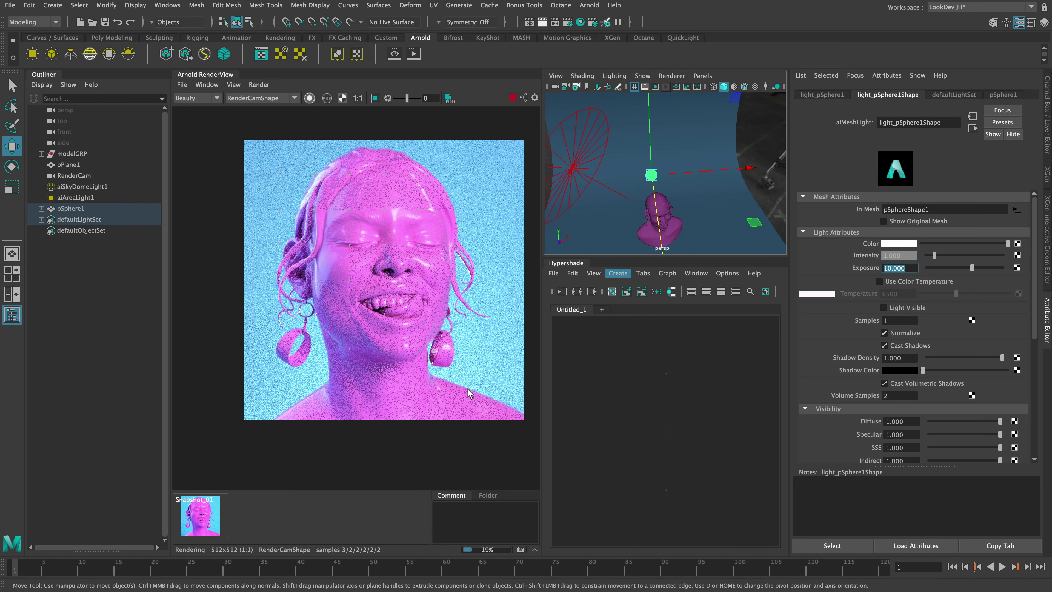
- Store a second snapshot of the current render and compare it repeatedly with the first snapshot
scroll(363, 237, "up", 2)
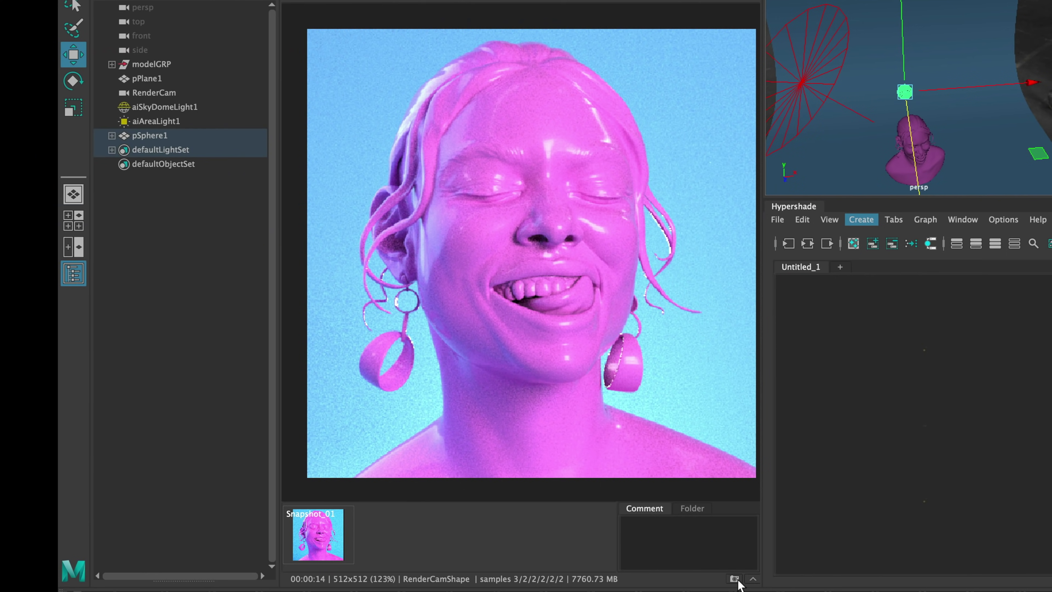
left_click(736, 580)
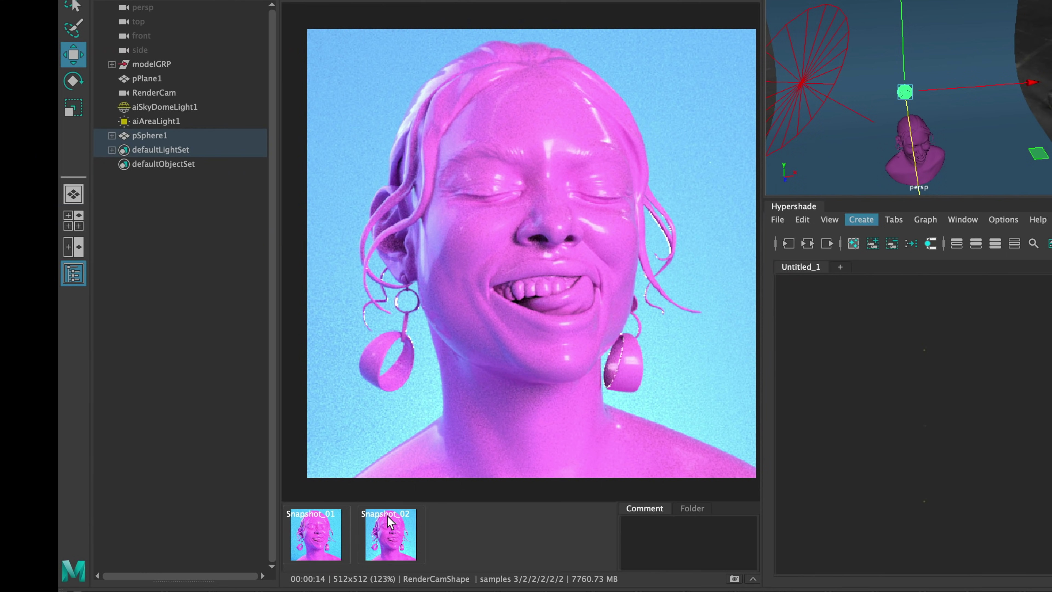
left_click(397, 535)
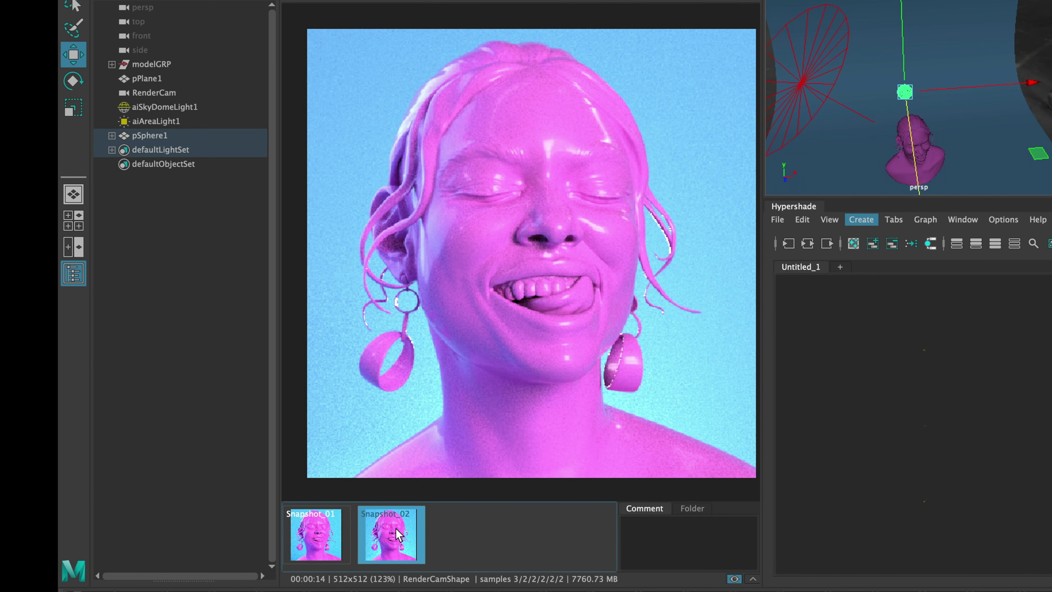
left_click(335, 530)
left_click(394, 533)
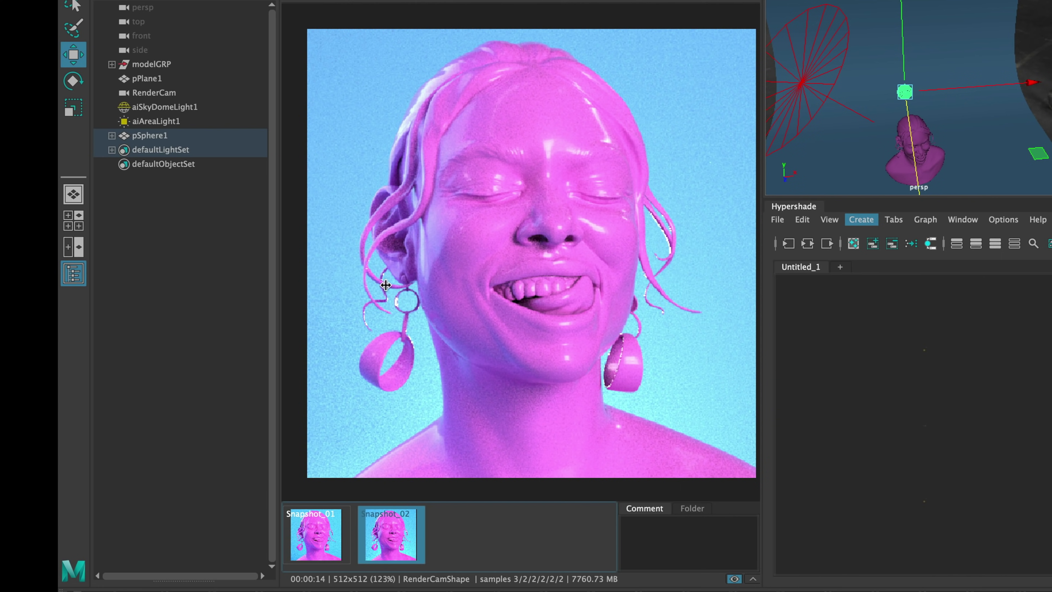
left_click(331, 543)
left_click(410, 544)
left_click(342, 541)
left_click(409, 542)
left_click(377, 540)
left_click(332, 538)
left_click(379, 533)
left_click(317, 531)
left_click(380, 528)
scroll(592, 268, "down", 2)
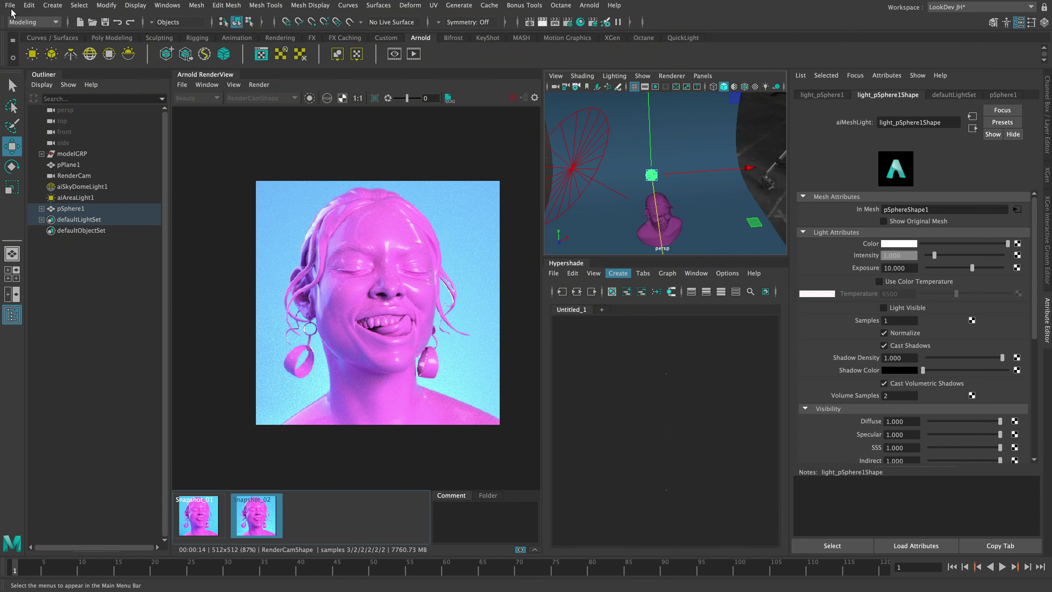
- Save the scene as head02_Render2 in Maya Binary format in the head02 folder, and select the head mesh
left_click(9, 5)
left_click(60, 62)
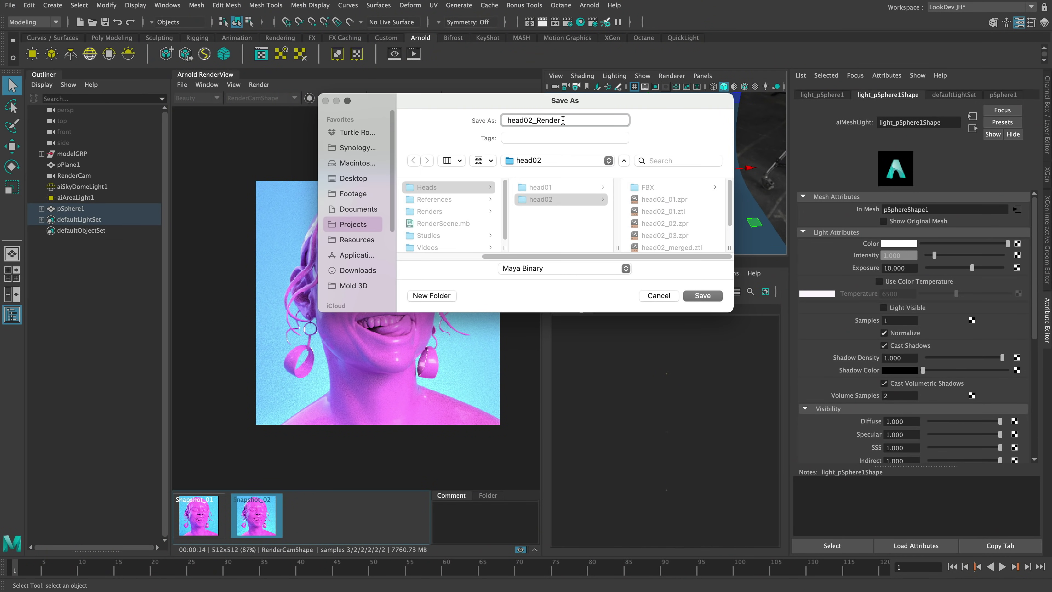
type("2")
key("Return")
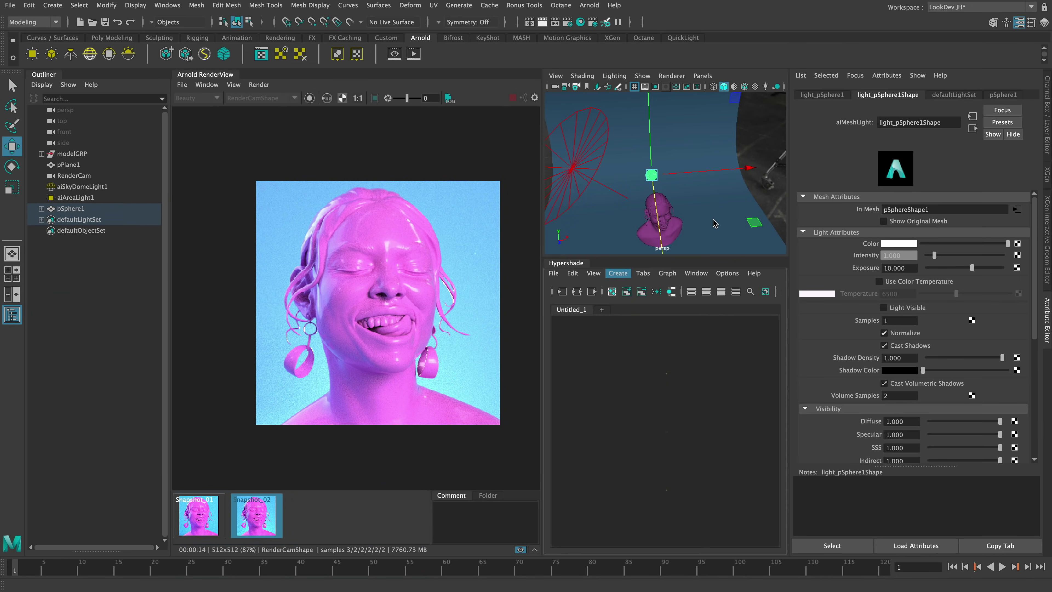
left_click(681, 227)
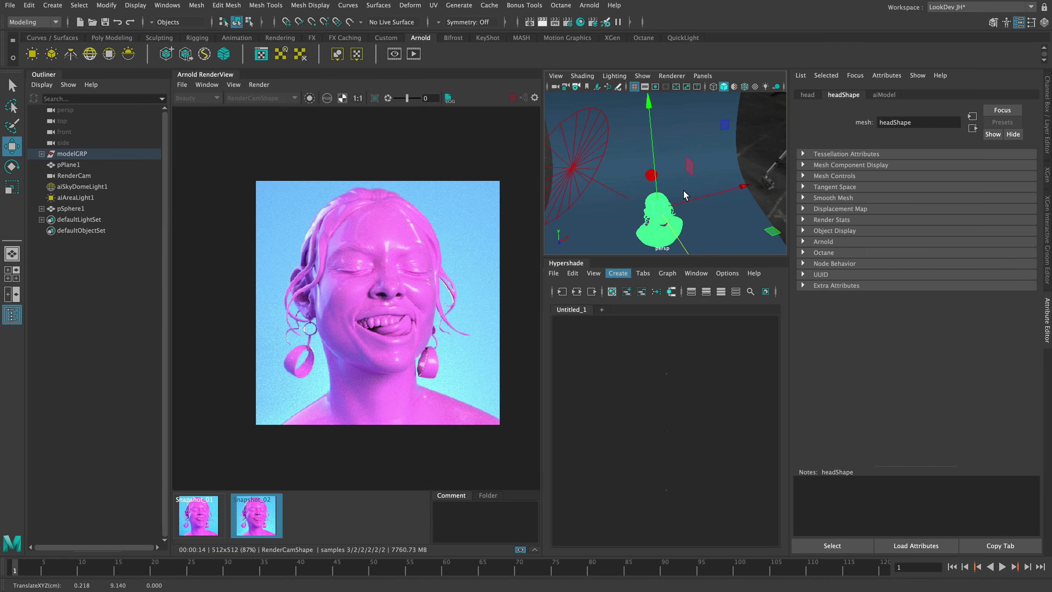
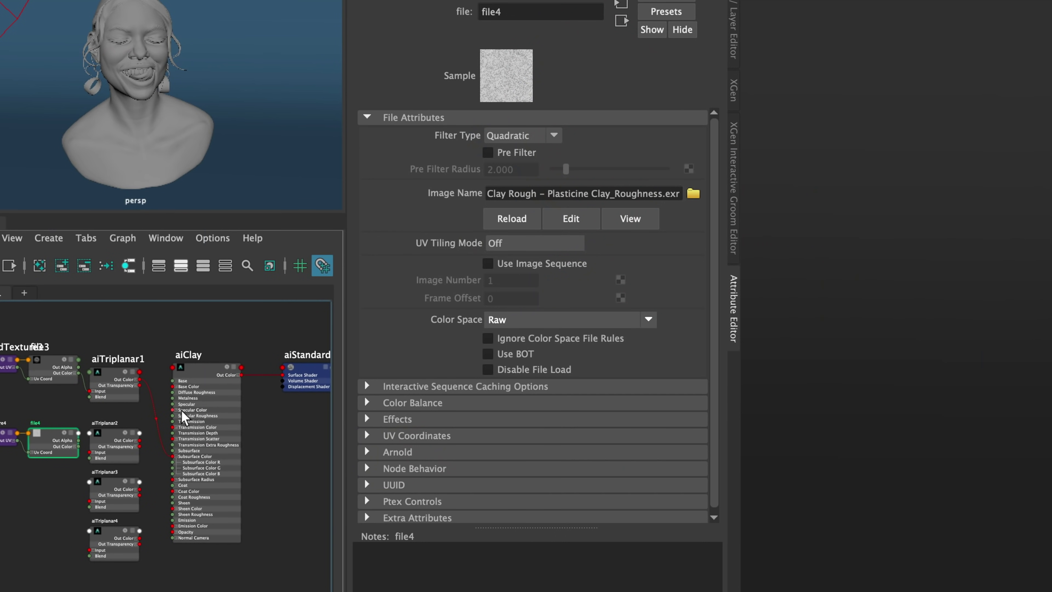
- Enable Alpha Is Luminance on the file4 roughness texture and connect its Out Alpha to Input R of aiTriplanar2
left_click(393, 402)
left_click(477, 427)
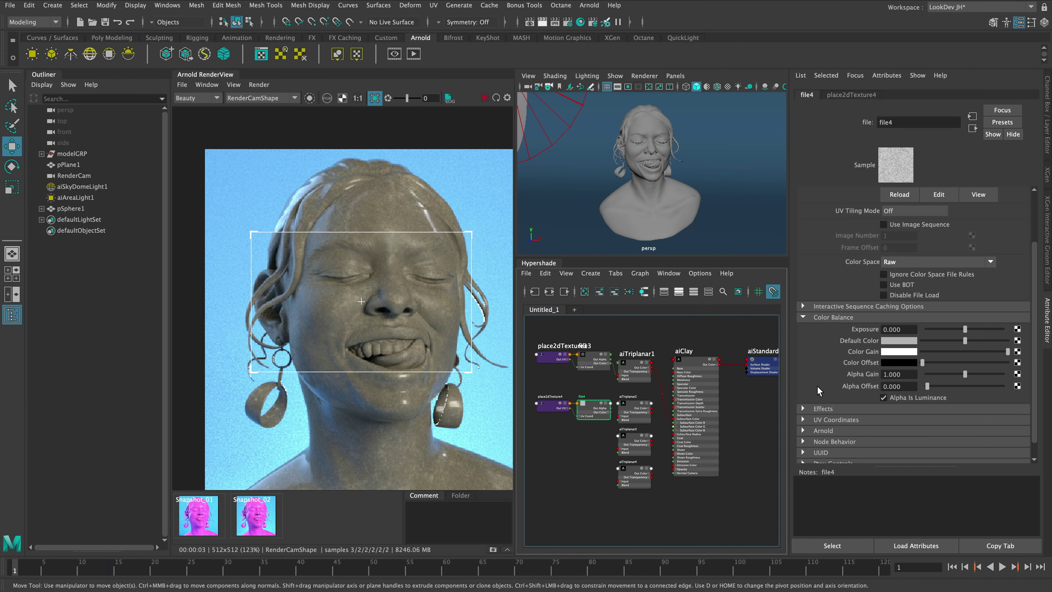
scroll(584, 410, "up", 2)
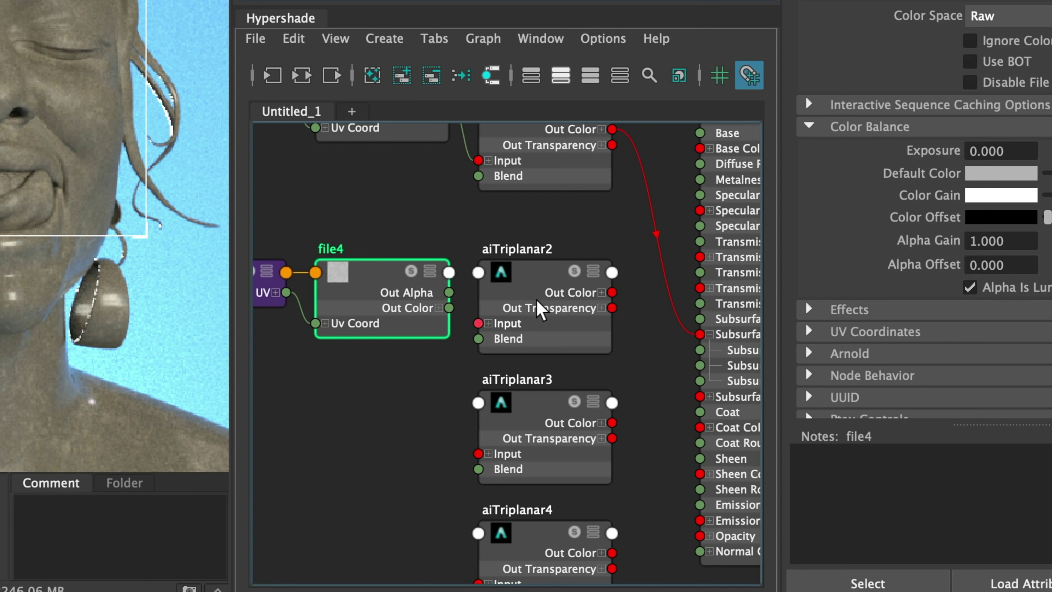
left_click(489, 323)
left_click_drag(449, 292, 481, 326)
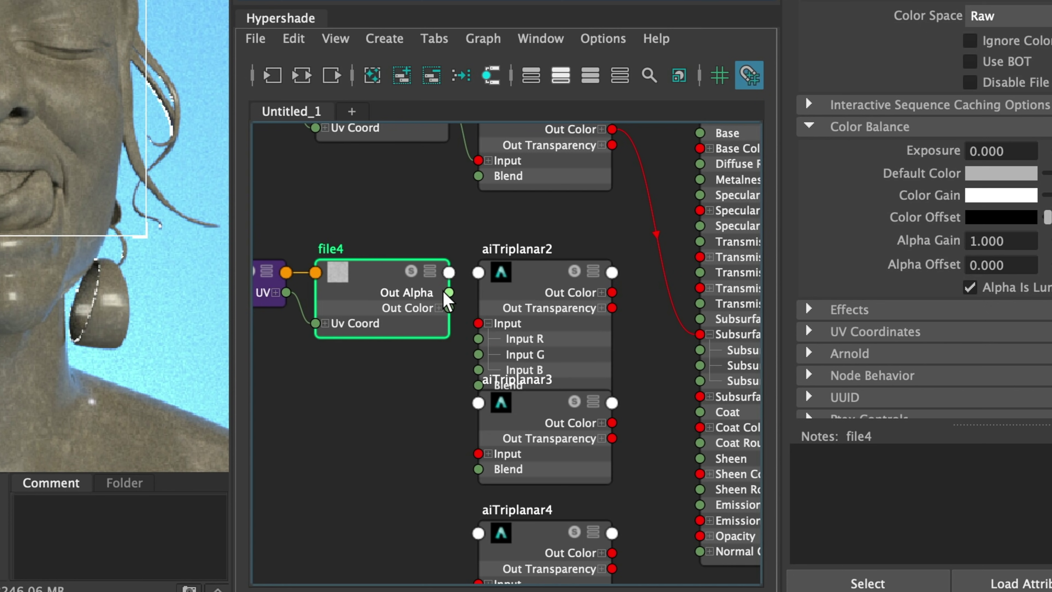
left_click_drag(351, 394, 243, 238)
left_click_drag(378, 312, 329, 305)
left_click_drag(562, 330, 549, 287)
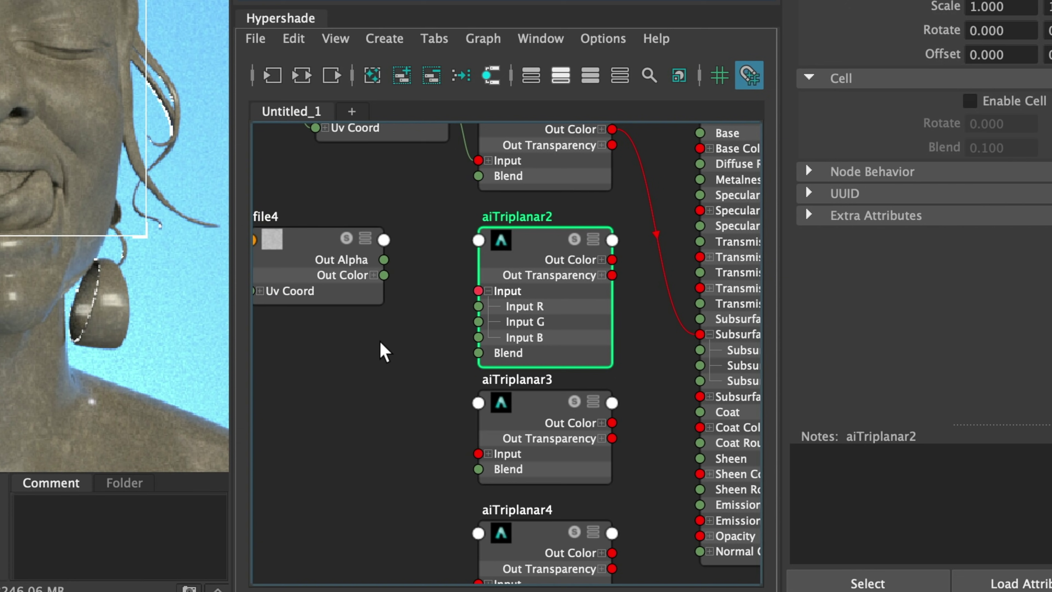
left_click_drag(384, 260, 481, 311)
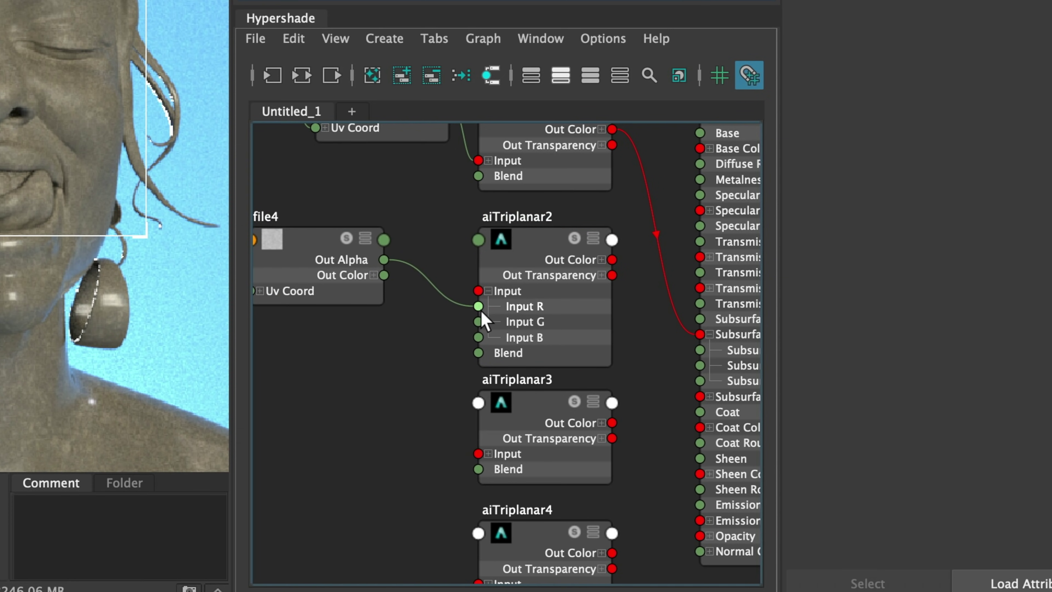
- Connect Out Color R of aiTriplanar2 to Coat Roughness of aiClay, and move aiTriplanar3 and aiTriplanar4 clear below it
left_click(602, 260)
middle_click_drag(631, 340, 509, 428, "alt")
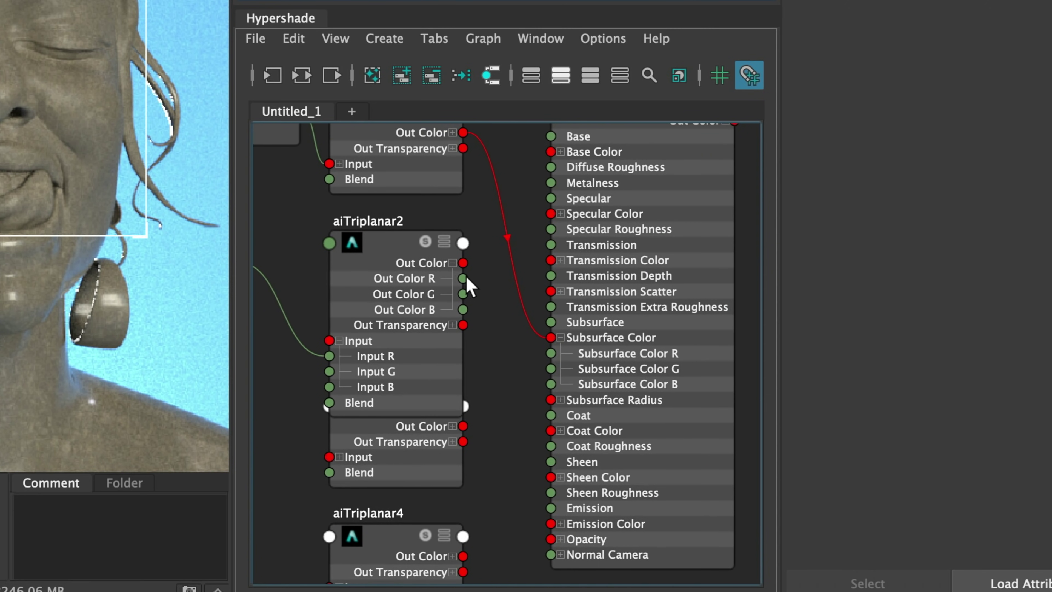
left_click_drag(464, 279, 553, 445)
middle_click_drag(502, 369, 525, 262, "alt")
scroll(507, 354, "down", 5)
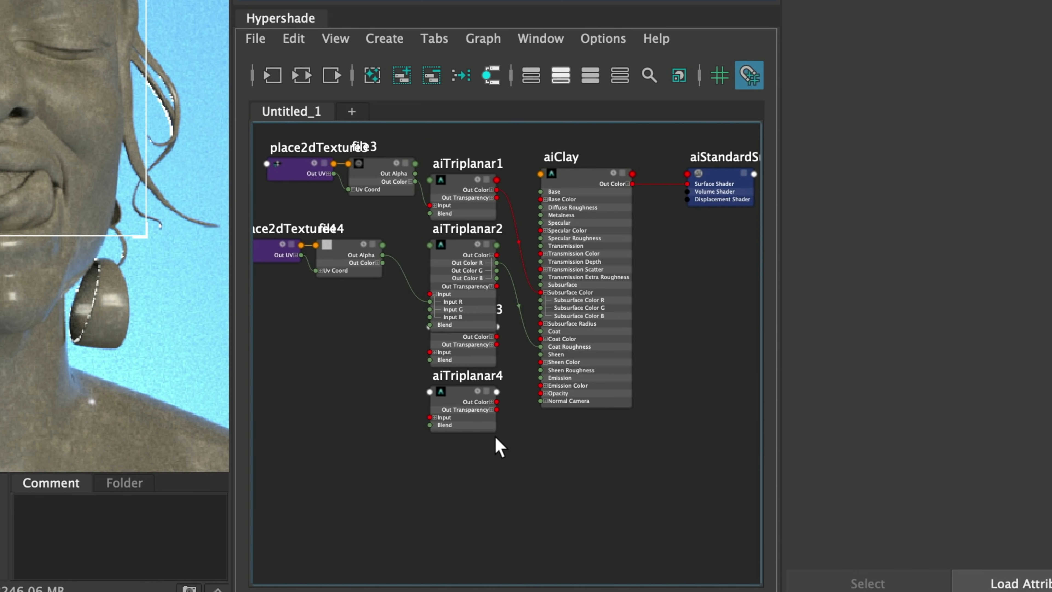
left_click_drag(477, 485, 466, 409)
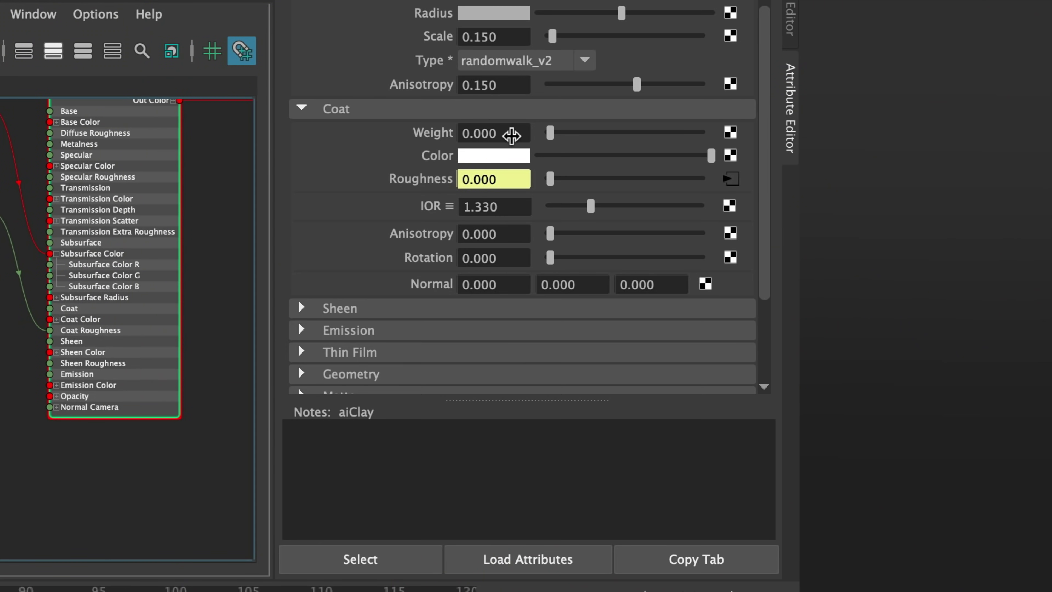
- Set the coat weight of the aiClay material to 0.5 and its coat IOR to 1.5
left_click(512, 135)
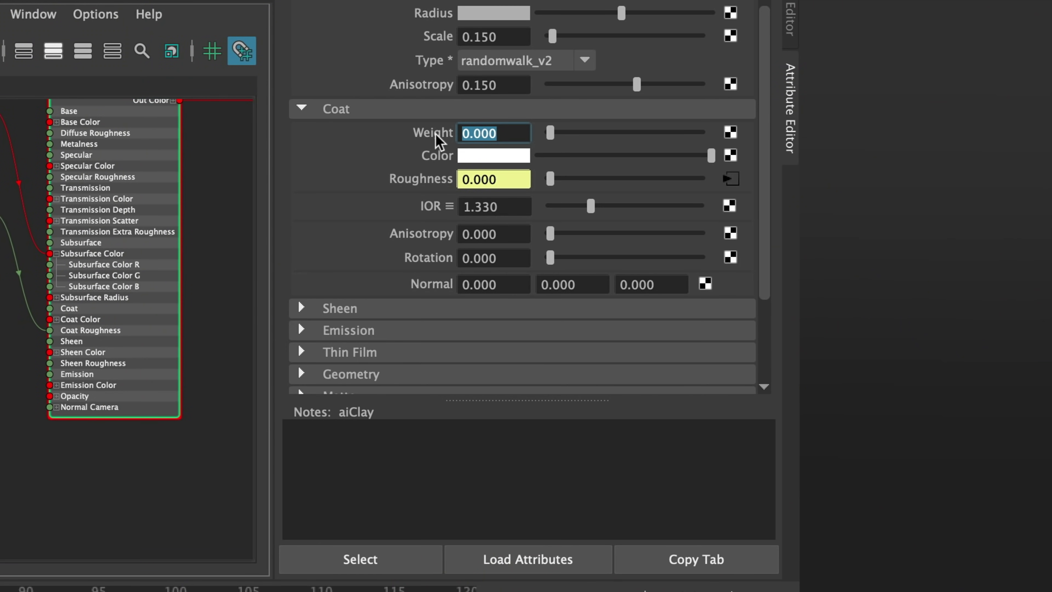
type(".5")
key("Return")
left_click(510, 207)
type("1.5")
key("Return")
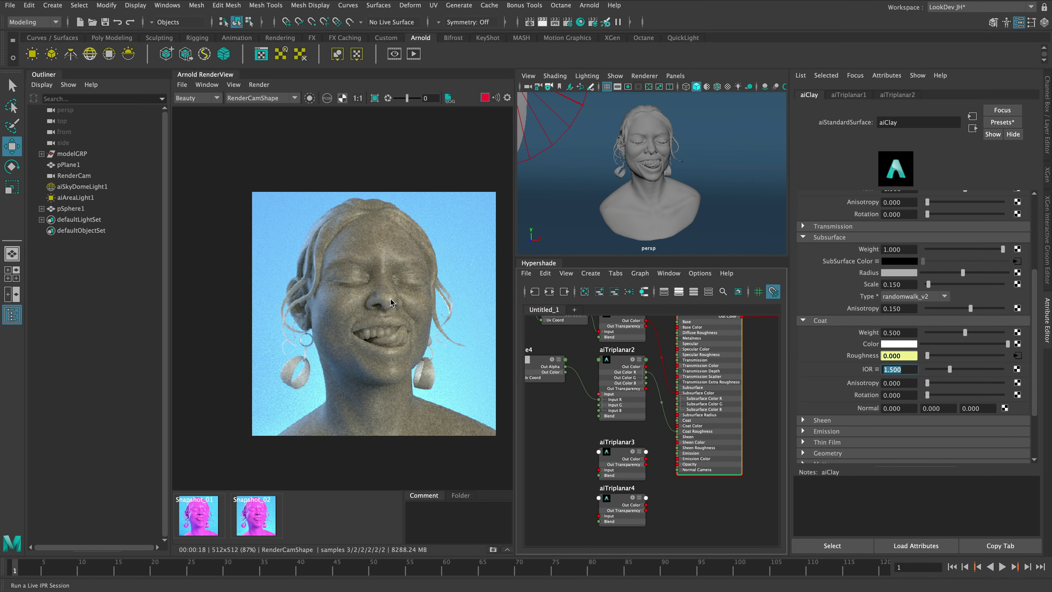
- Stop the live render and set the SSS samples to 3 in the Arnold render settings
scroll(400, 313, "up", 3)
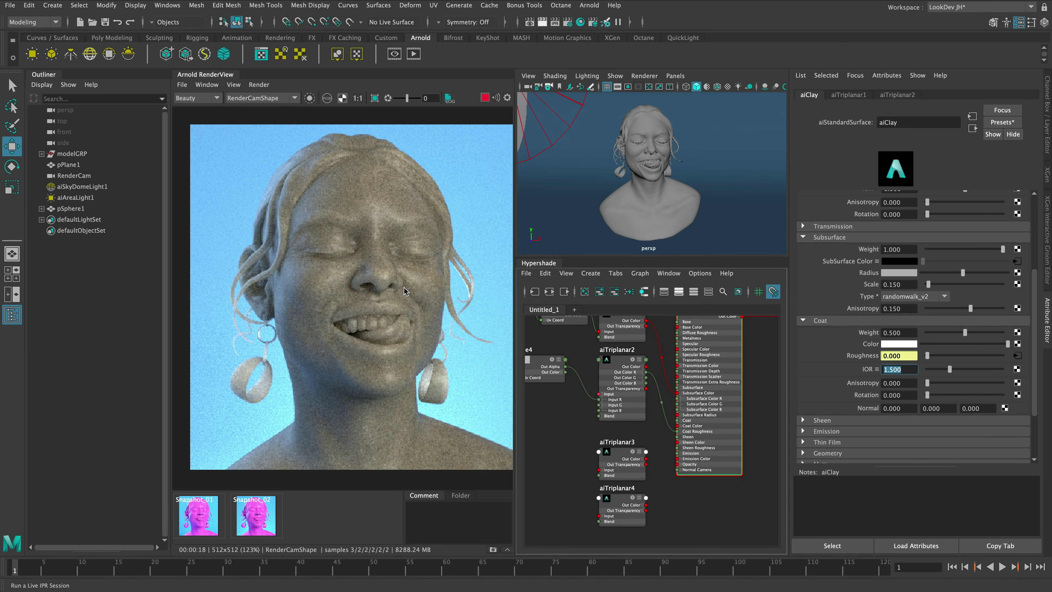
left_click(485, 98)
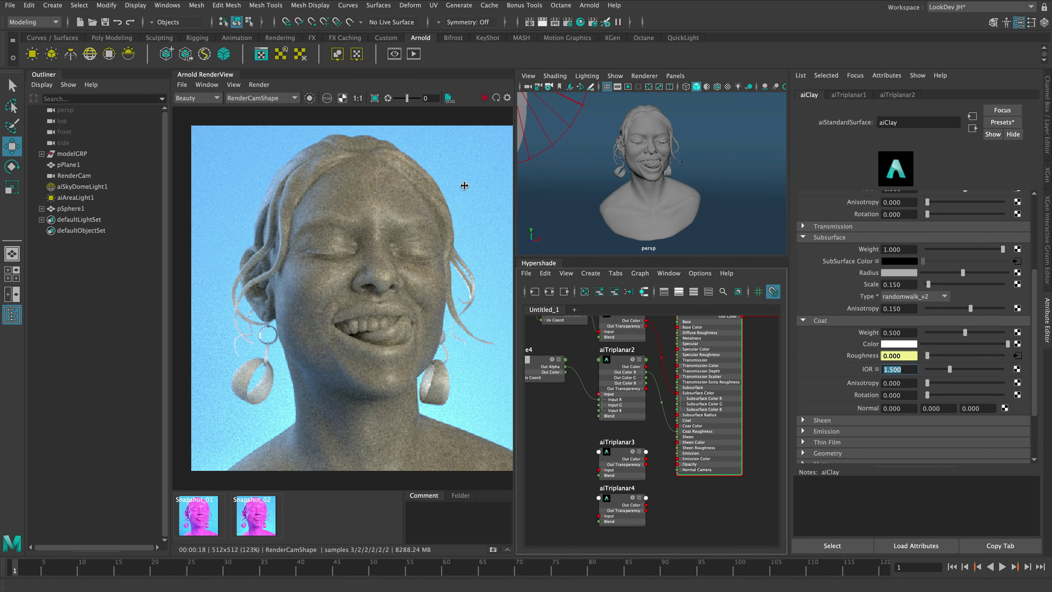
left_click(568, 22)
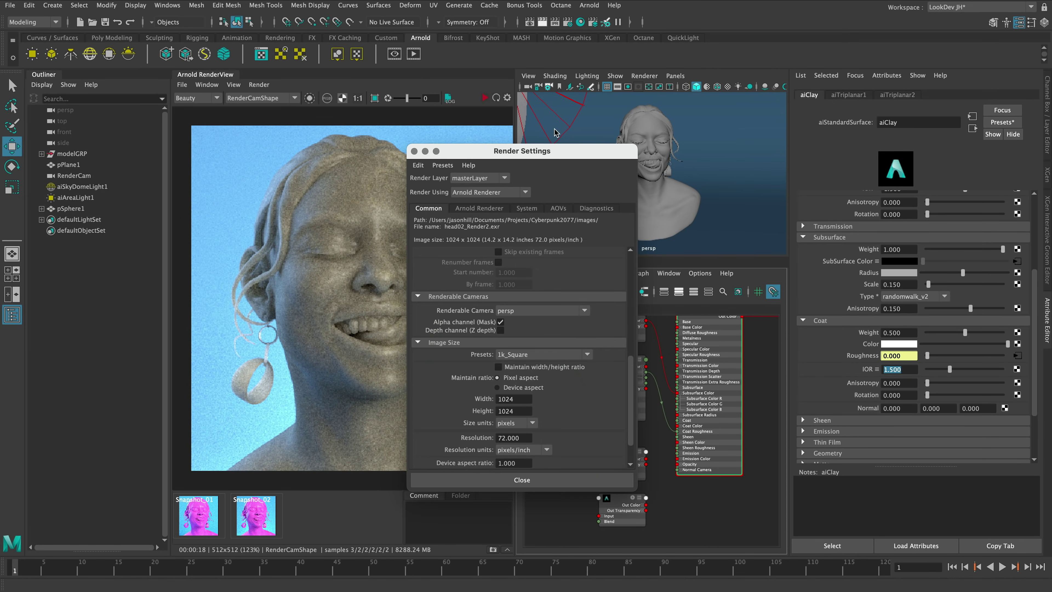
left_click(482, 209)
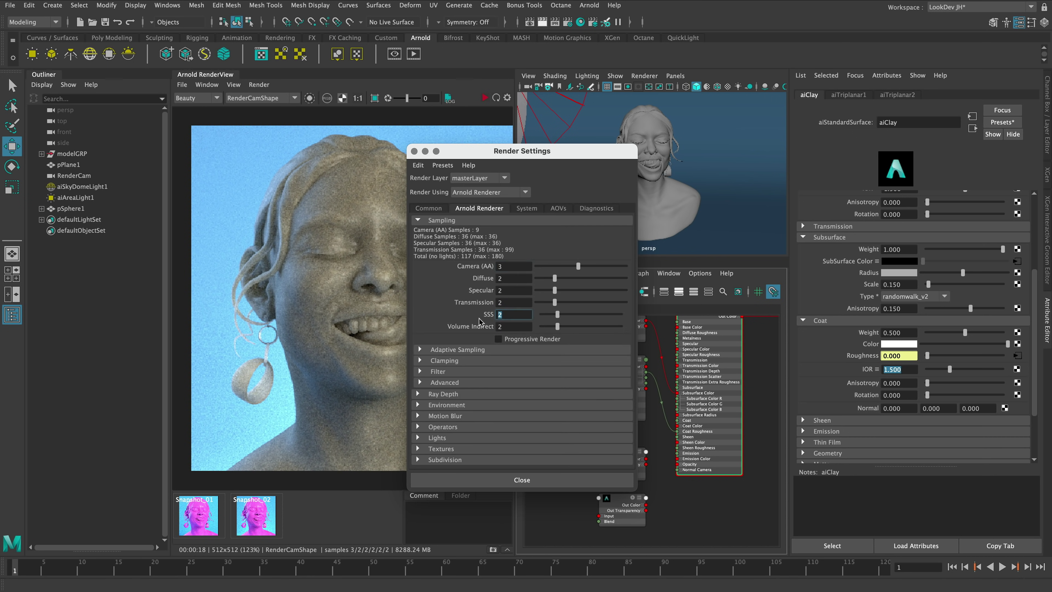
left_click(522, 480)
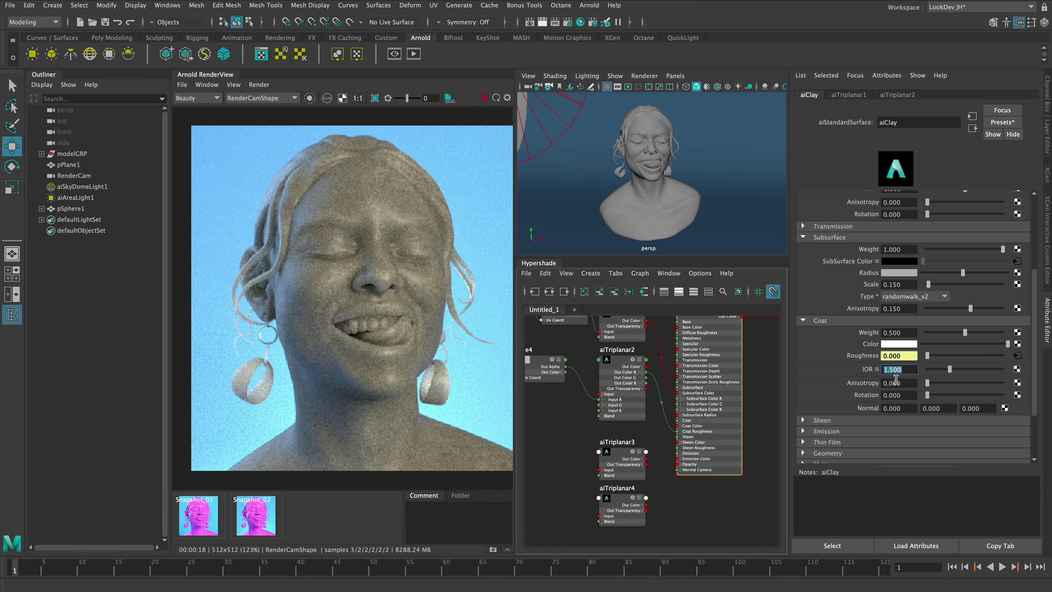
- Set the subsurface scale of aiClay to 0.1 and restart the live render
scroll(851, 383, "down", 4)
scroll(851, 382, "up", 3)
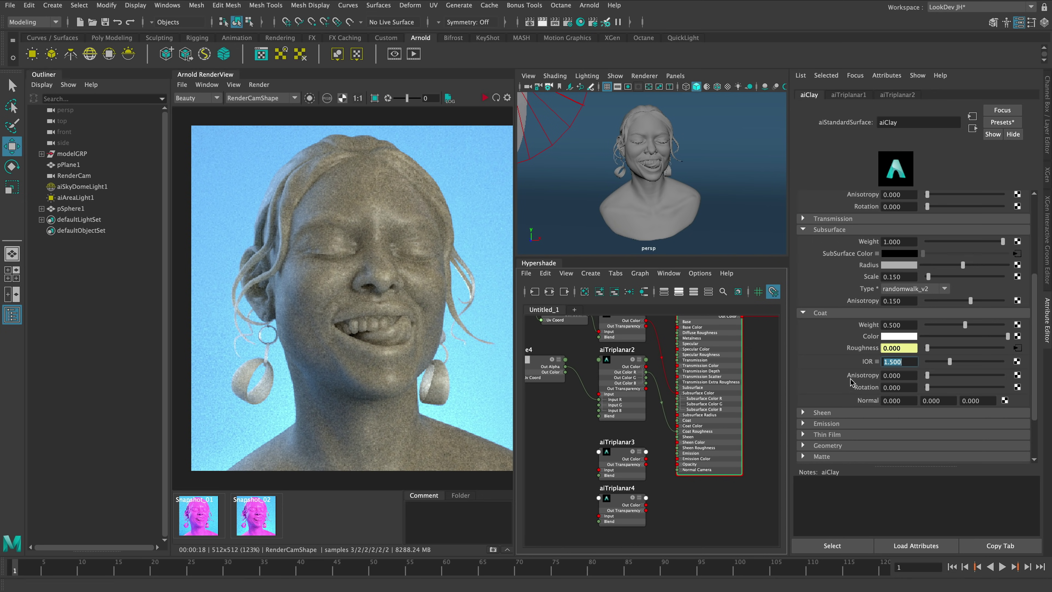
left_click(903, 309)
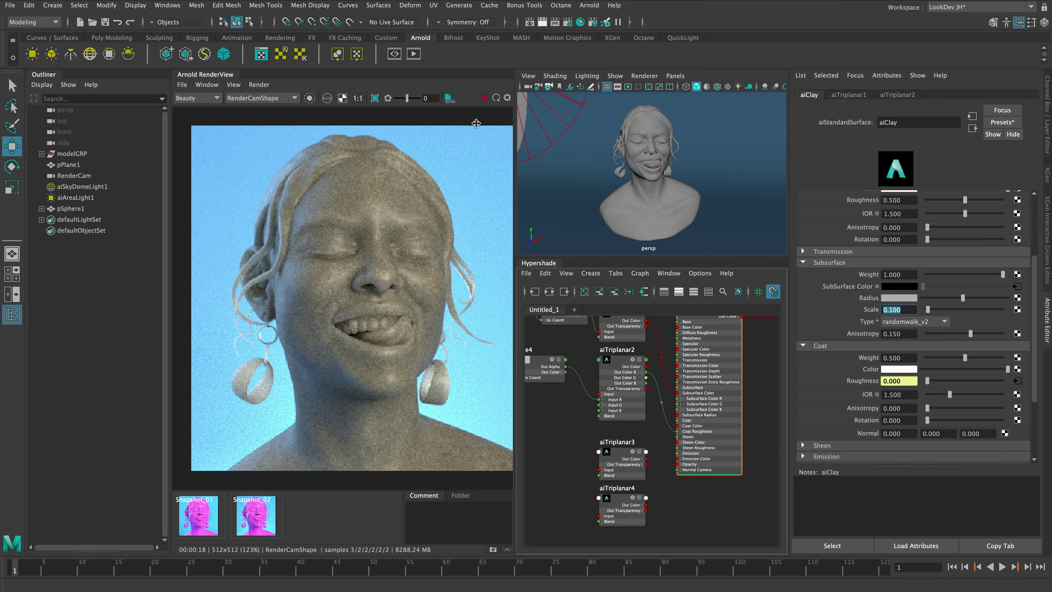
left_click(485, 98)
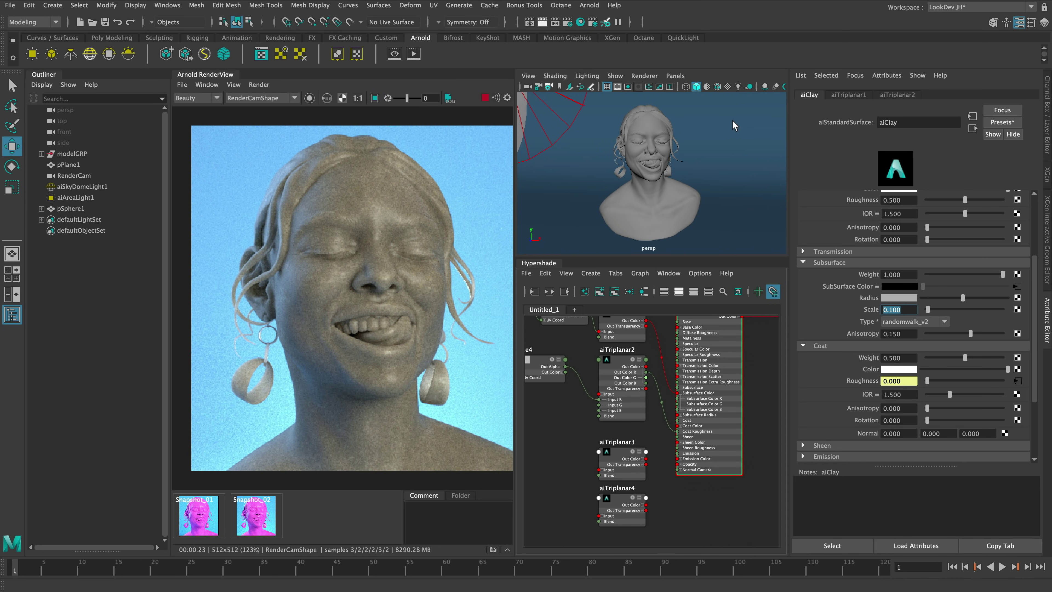
- Darken the base color of the backdrop plane's aiBackdrop material to a saturation of about 0.634 and a value of about 0.136
right_click(704, 133)
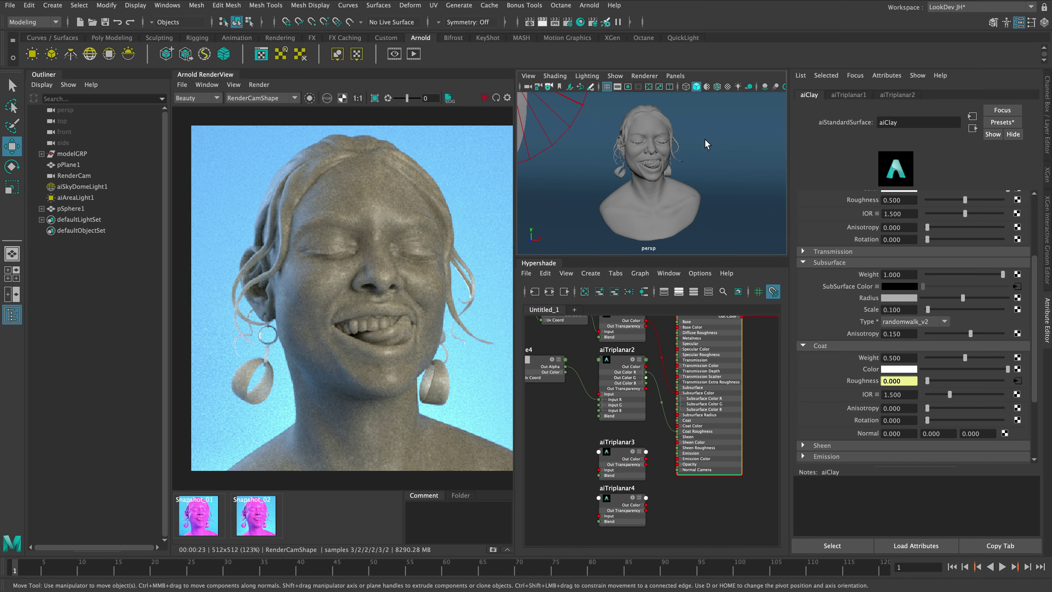
right_click(706, 139)
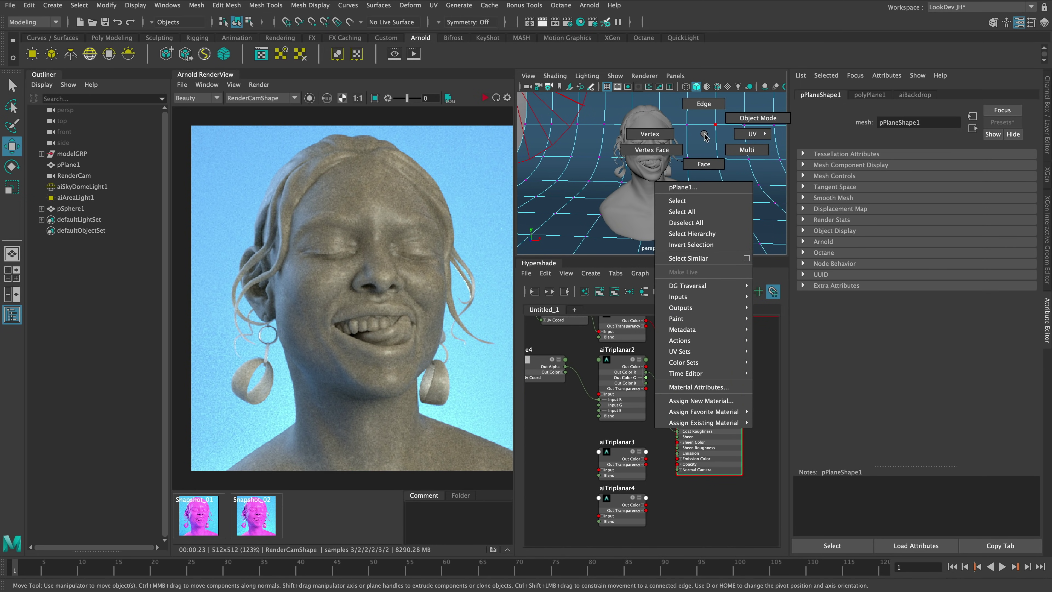
left_click(699, 387)
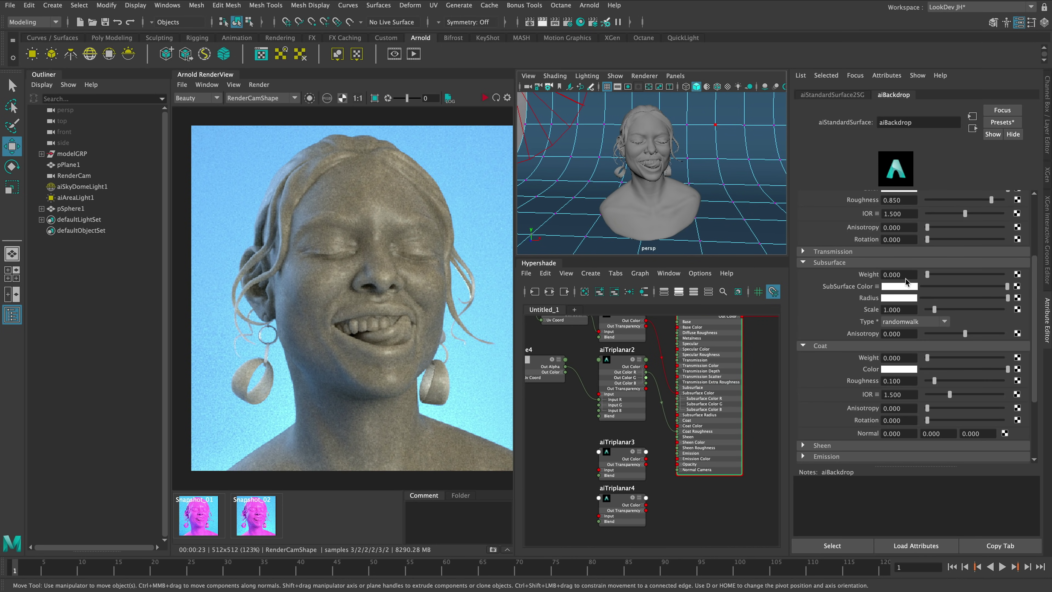
left_click(906, 233)
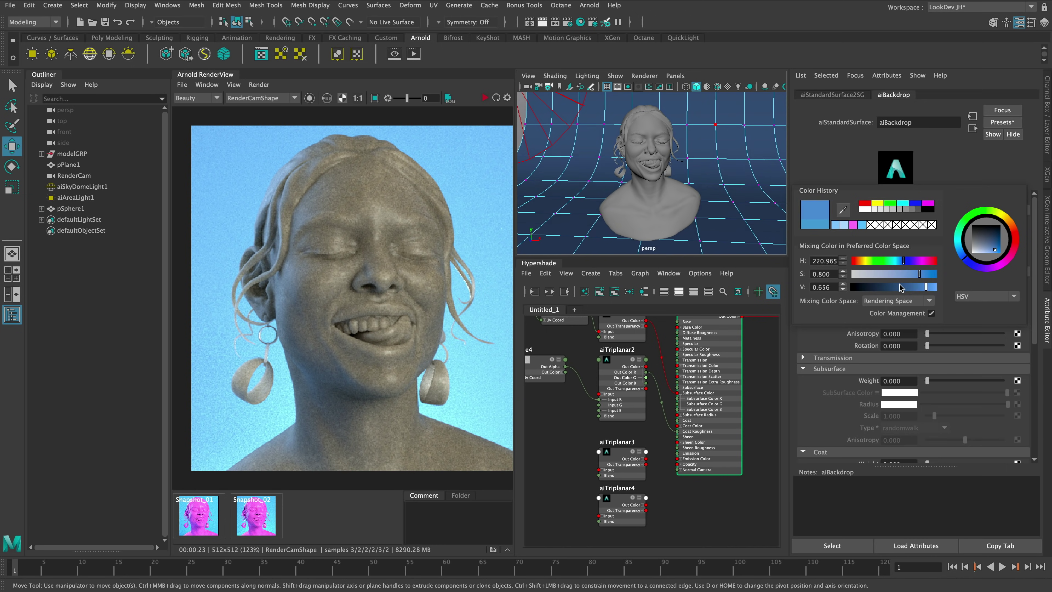
left_click_drag(900, 287, 889, 288)
left_click(905, 274)
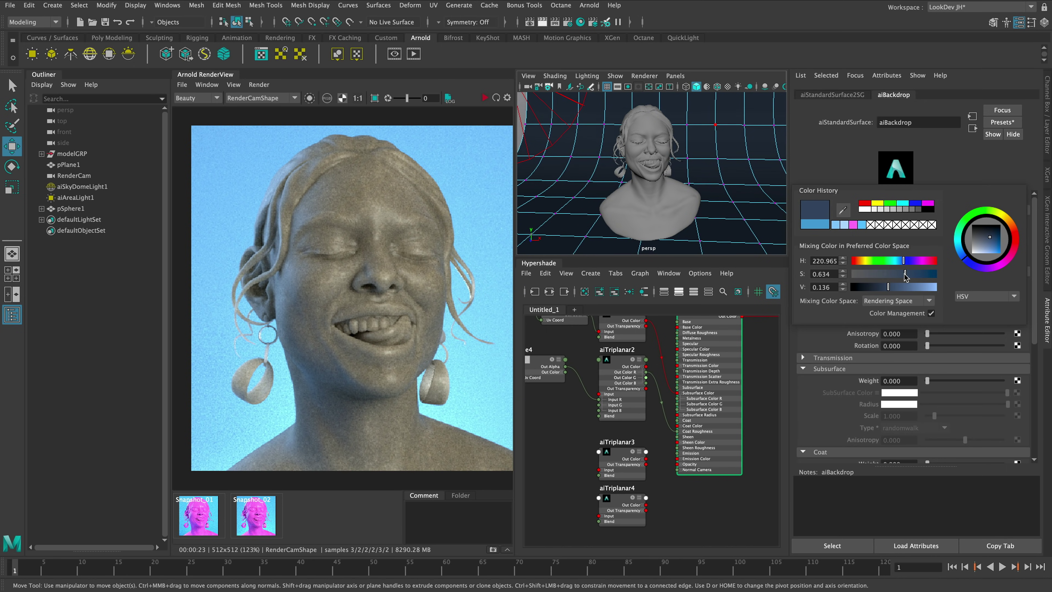
- Fine-tune the brightness of the aiBackdrop base color and store a snapshot of the current render
left_click_drag(892, 287, 891, 287)
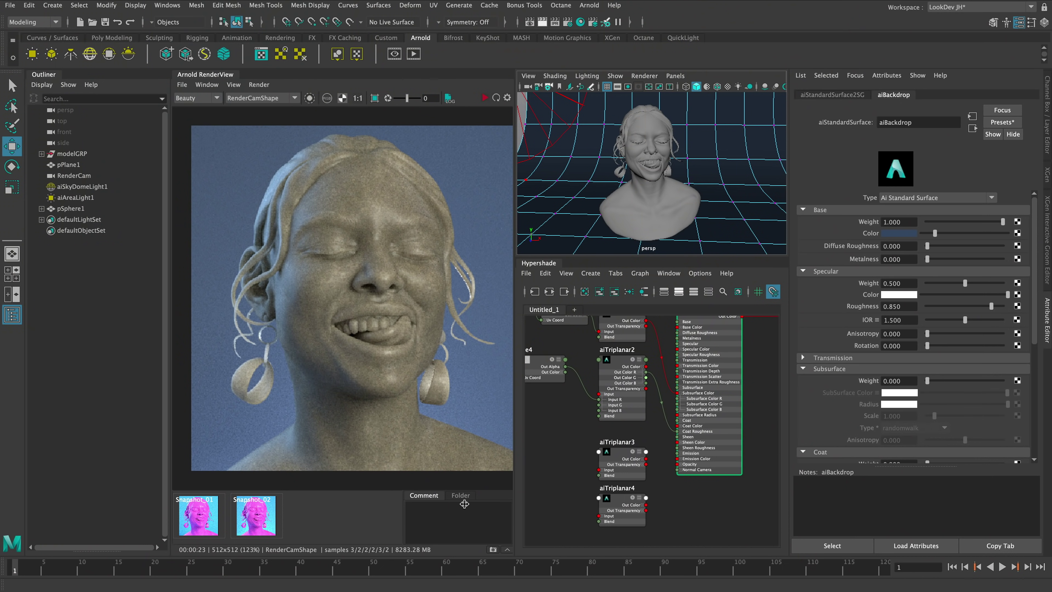
left_click(492, 550)
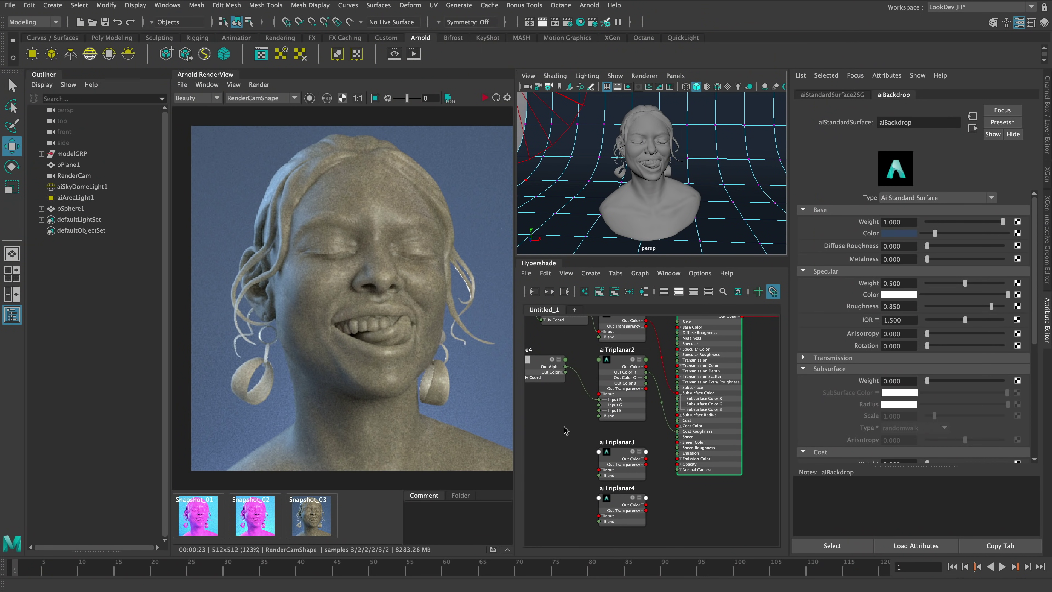
- Add a file texture node to the shader graph in the empty area below the existing file textures
middle_click_drag(564, 426, 595, 430, "alt")
scroll(579, 441, "down", 3)
left_click(587, 439)
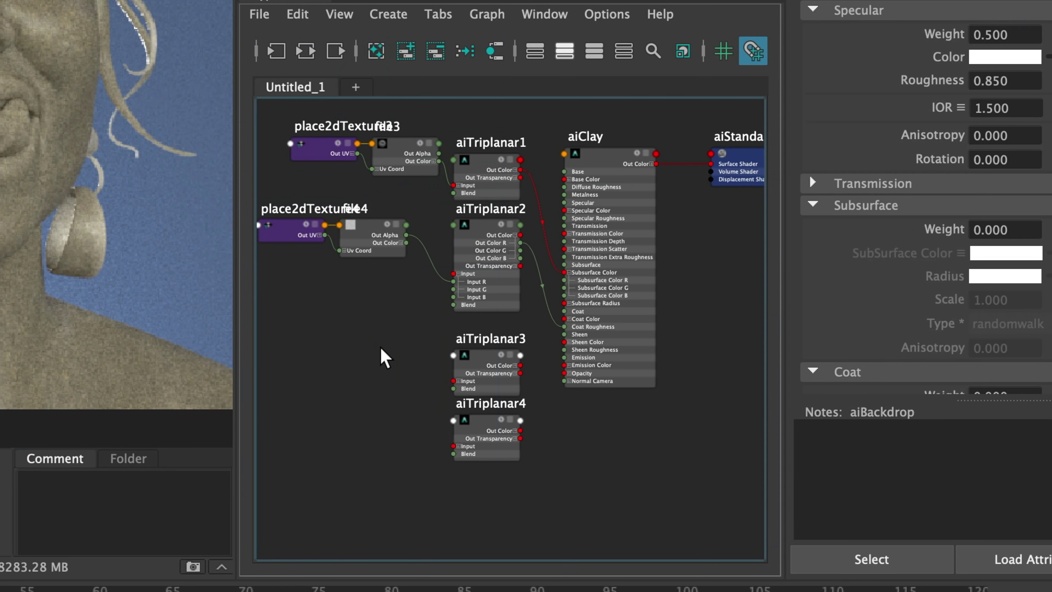
key("Tab")
type("file")
key("Down")
key("Down")
key("Down")
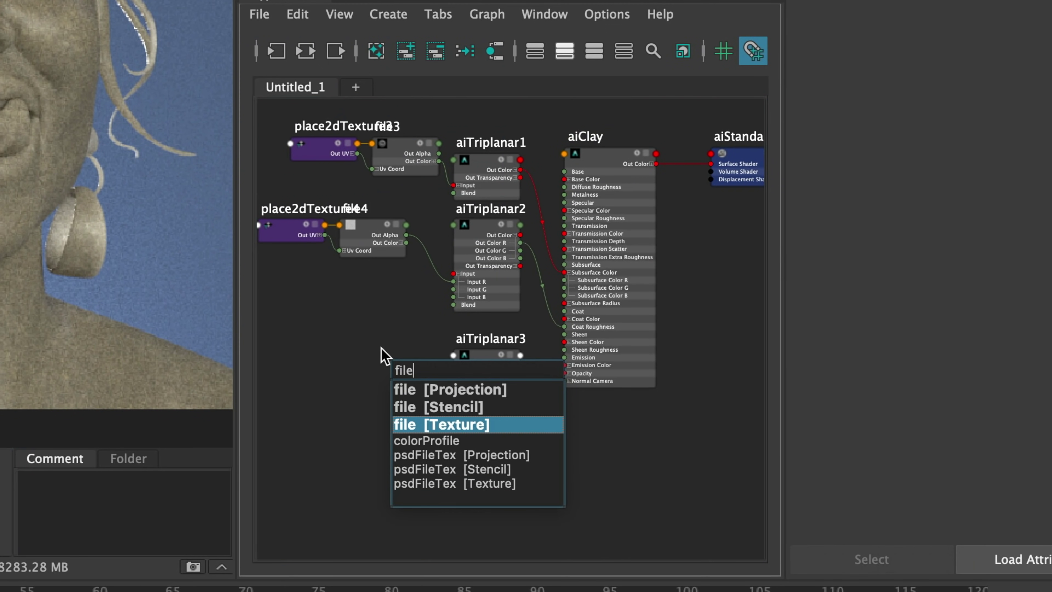
key("Return")
- Load Clay Rough - Plasticine Clay_Normal.exr as the image of the file5 texture node
left_click(1020, 243)
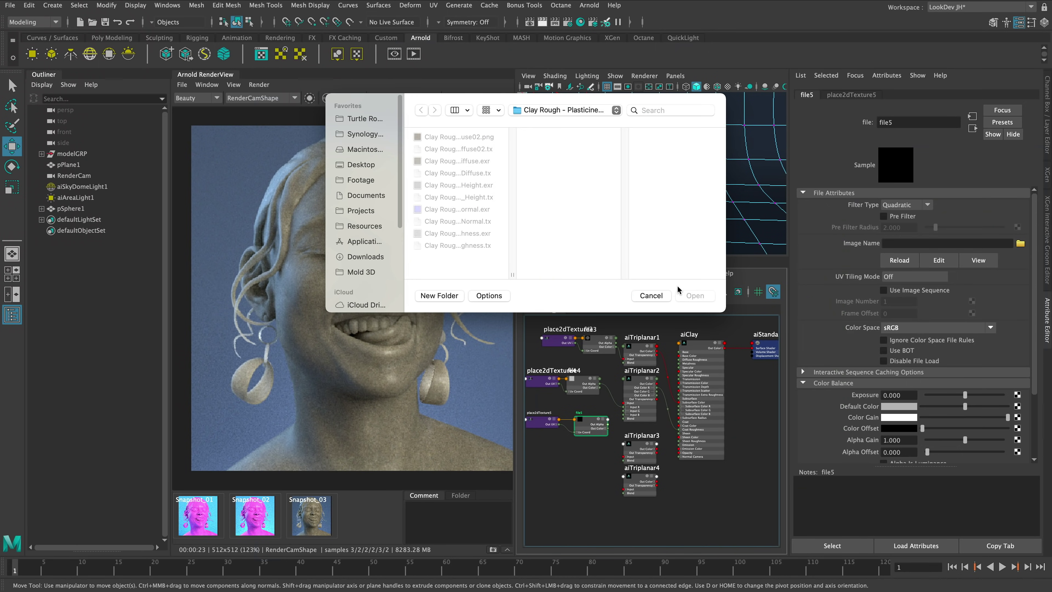
left_click(455, 210)
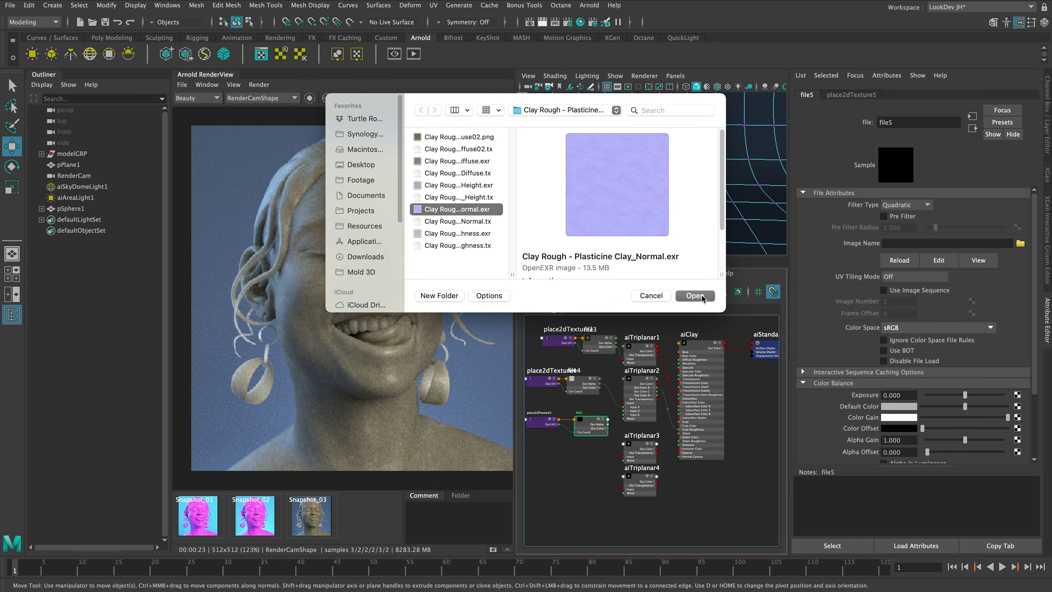
left_click(696, 296)
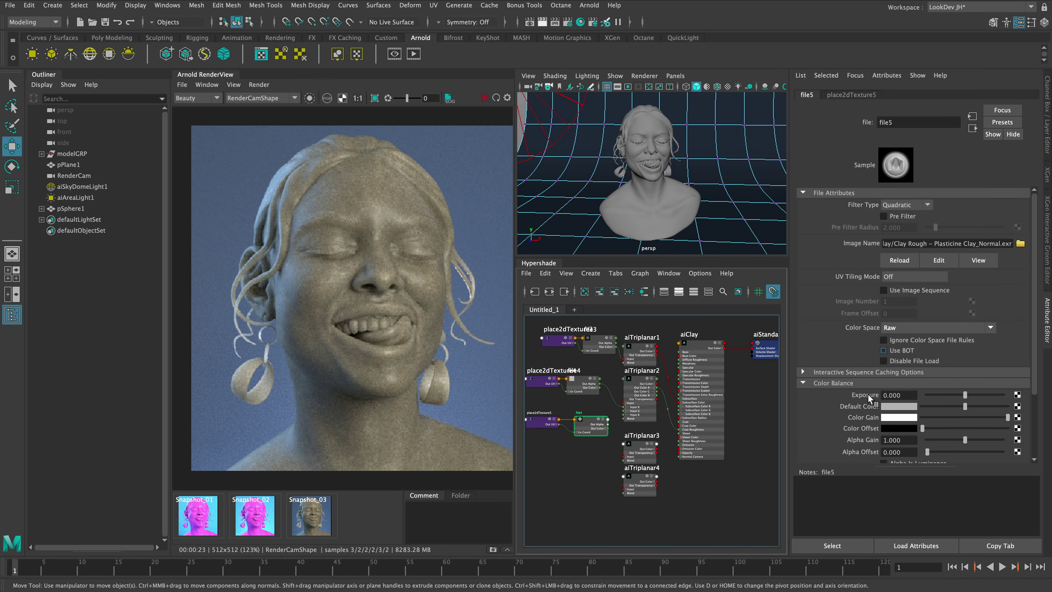
scroll(872, 390, "down", 5)
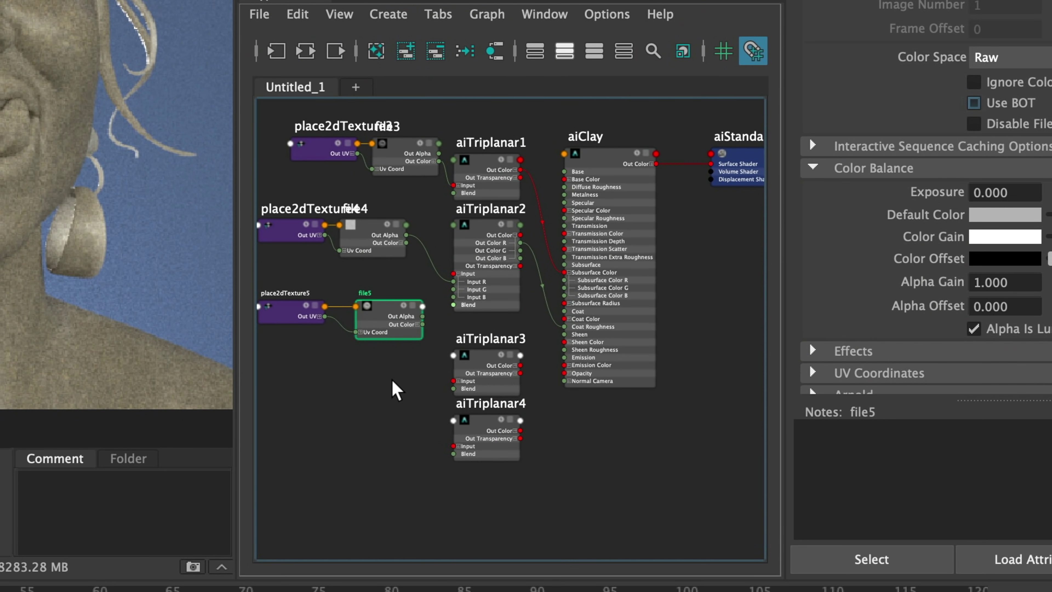
- Create a bump2d node, connect file5's Out Alpha to aiTriplanar3's Input R, and feed the triplanar's Out Color R into Bump Value
left_click(418, 367)
key("Tab")
type("bump")
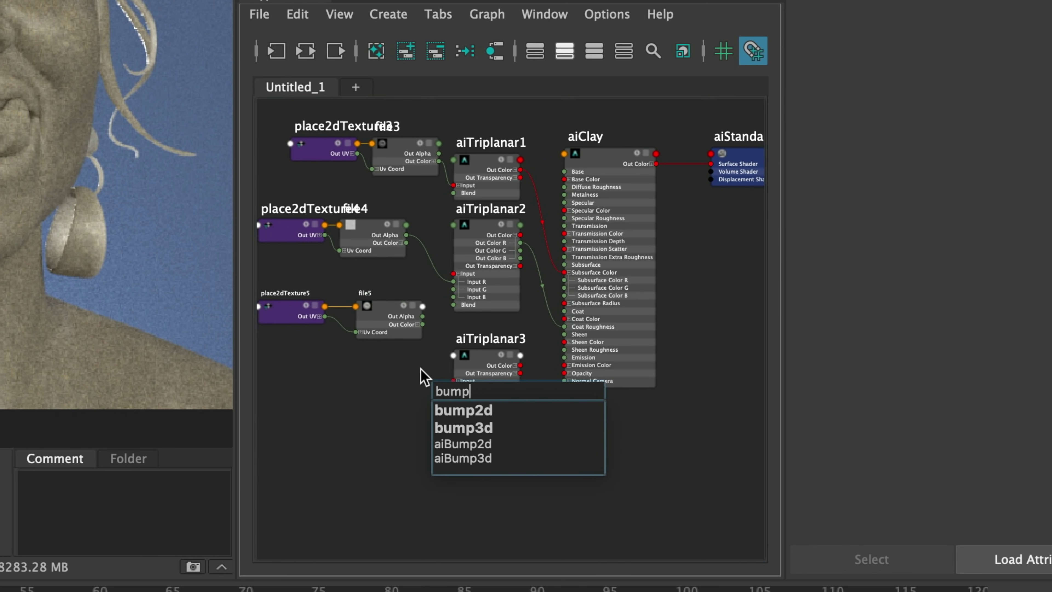
key("Return")
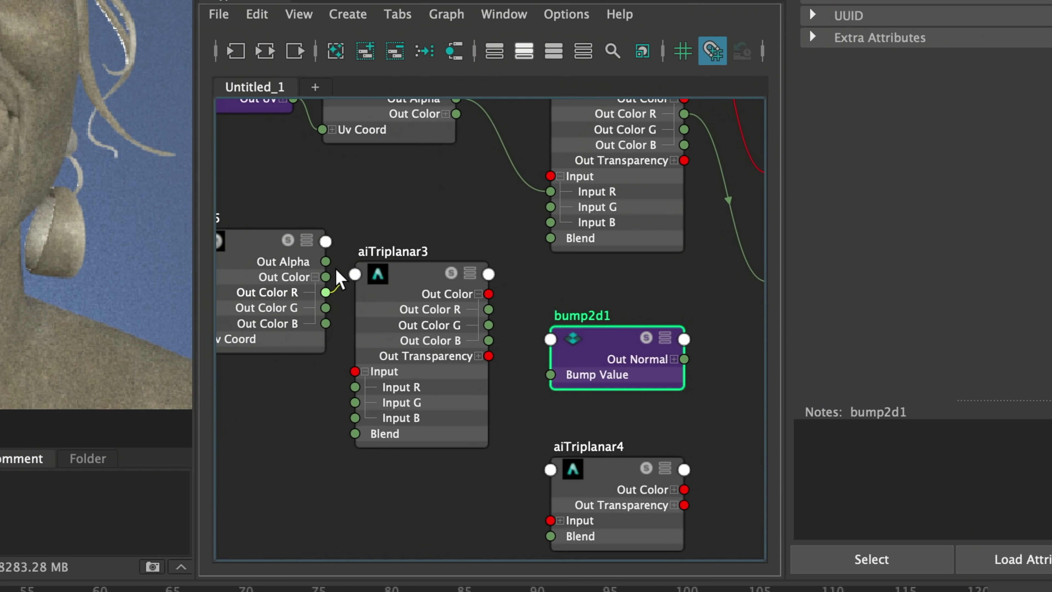
left_click_drag(327, 263, 355, 387)
left_click_drag(489, 310, 551, 375)
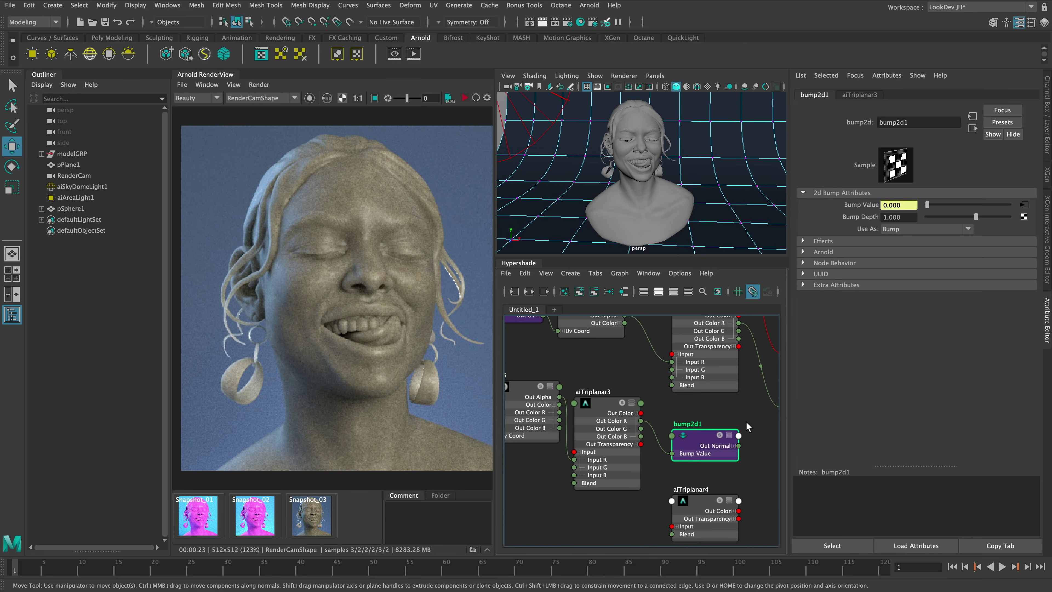
- Connect bump2d1's Out Normal to aiClay's Normal Camera and set the bump node to Tangent Space Normals
middle_click_drag(747, 413, 638, 420, "alt")
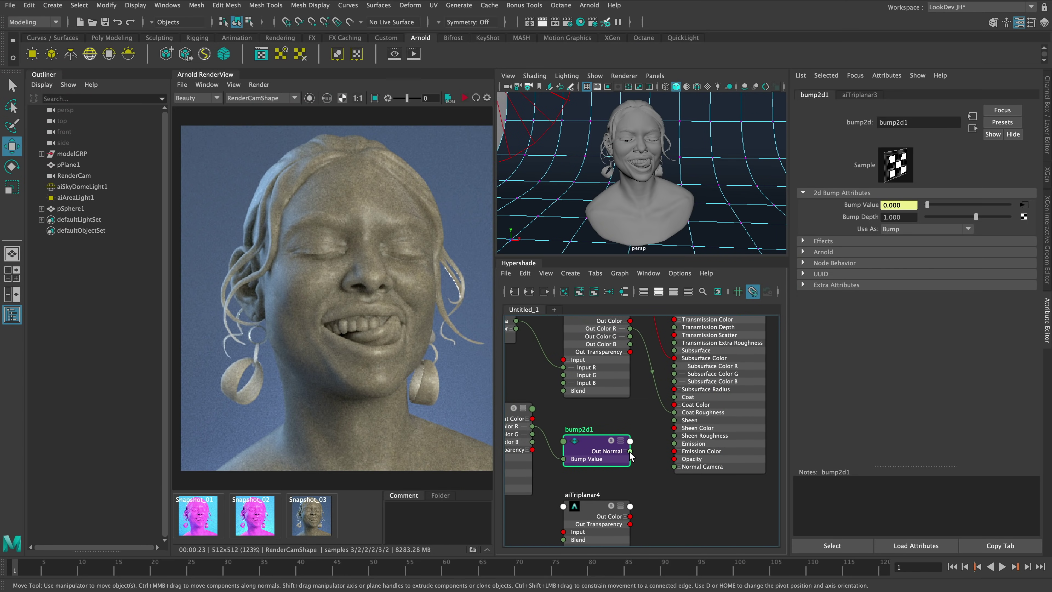
left_click_drag(672, 467, 676, 468)
left_click(914, 226)
left_click(916, 253)
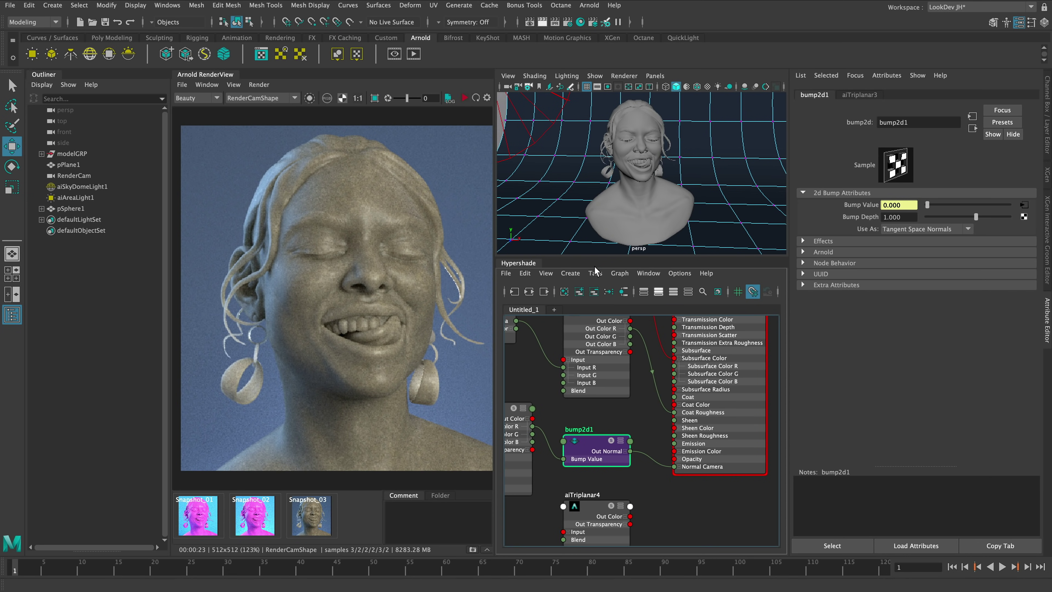
- Preview the bump on the ear and cheek in a crop render region, and turn the region off
left_click(375, 98)
left_click_drag(248, 246, 364, 334)
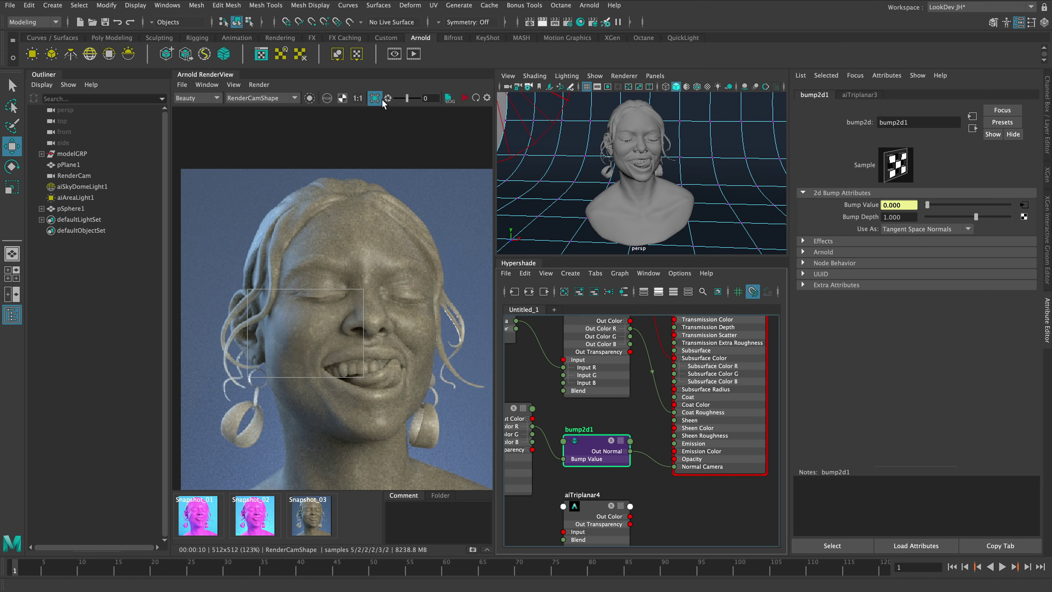
left_click(380, 100)
- Set the render's test resolution to 100%, reframe the head, and stop the live render
left_click(234, 85)
mouse_move(200, 85)
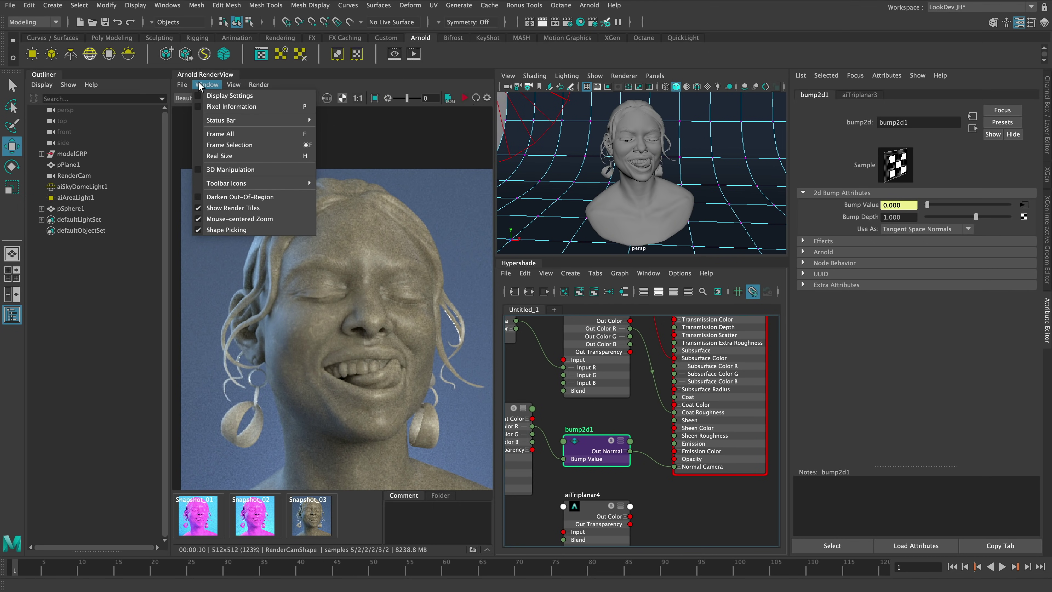
mouse_move(234, 85)
mouse_move(292, 189)
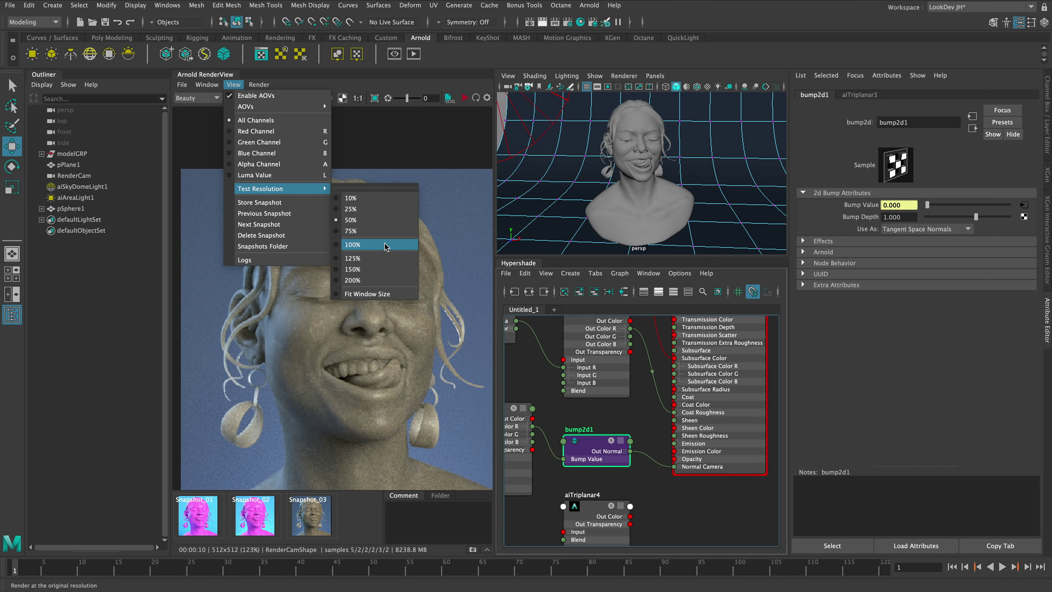
left_click(385, 245)
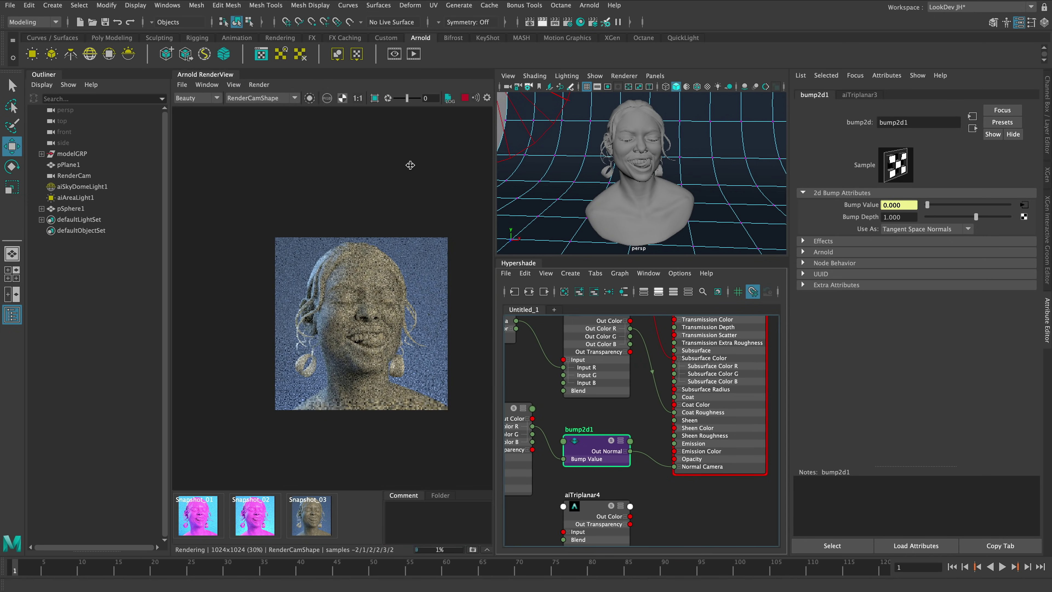
scroll(390, 363, "up", 4)
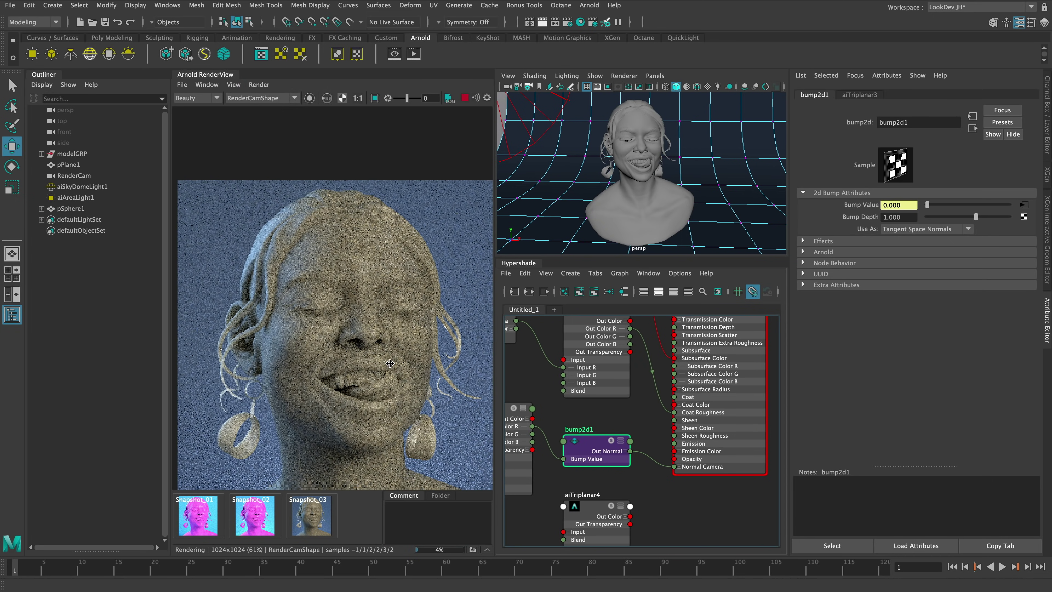
middle_click_drag(390, 363, 387, 338)
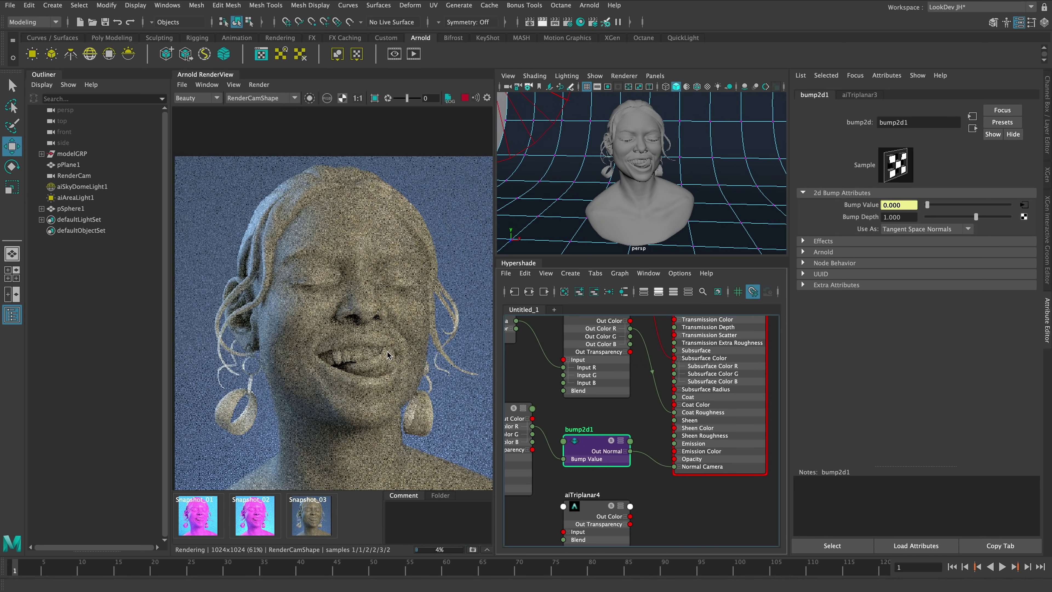
left_click(464, 98)
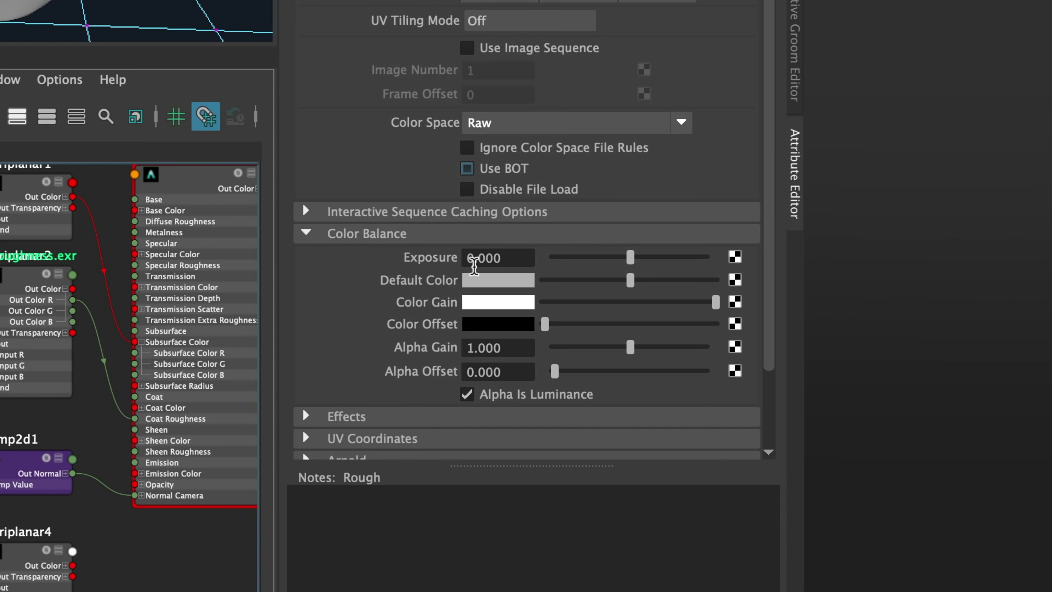
- Lower the Rough file texture's exposure to about -1.471 and restart the live render
scroll(425, 250, "down", 2)
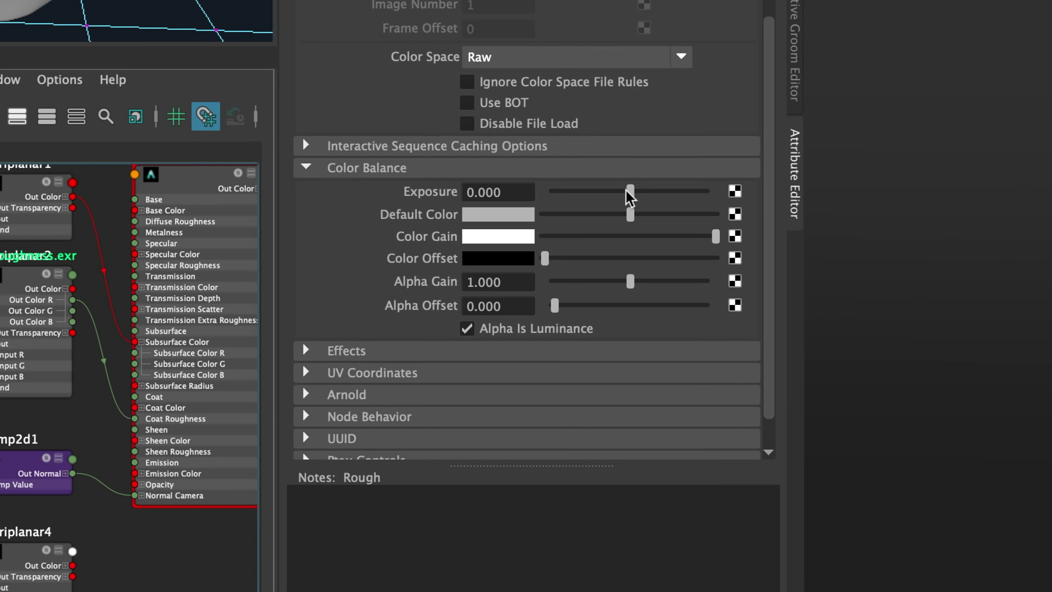
left_click_drag(626, 191, 608, 191)
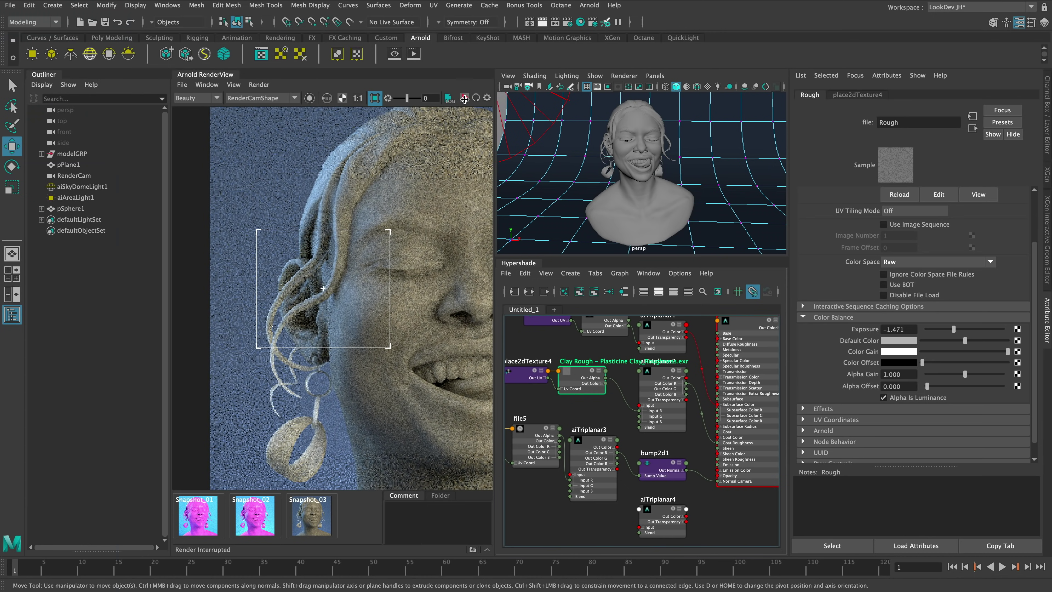
left_click(464, 100)
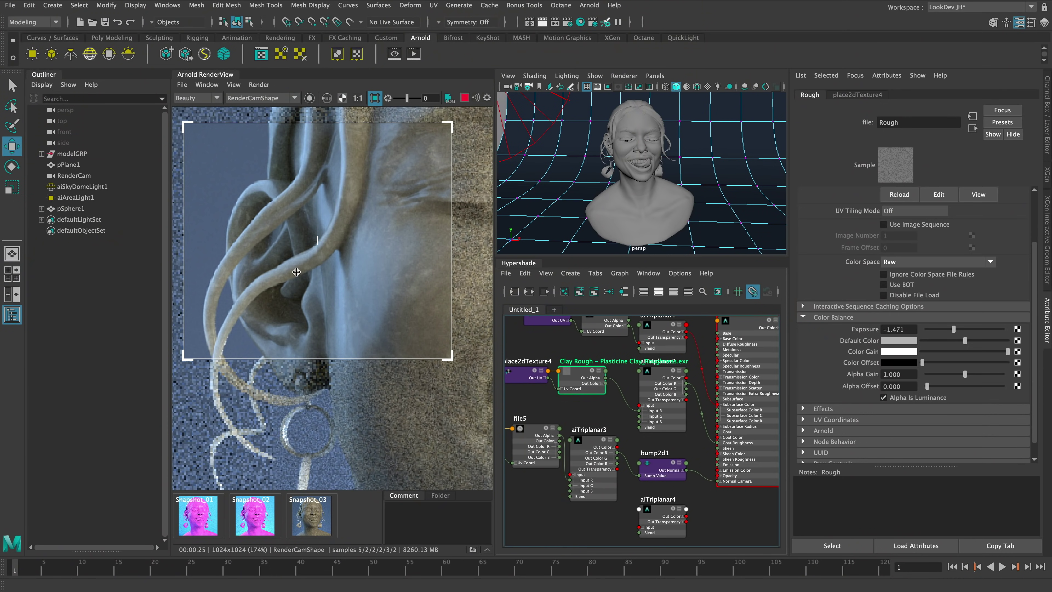
- Set the exposure of the Rough file texture to -1
scroll(274, 276, "down", 2)
left_click_drag(902, 330, 876, 330)
type("-1")
key("Return")
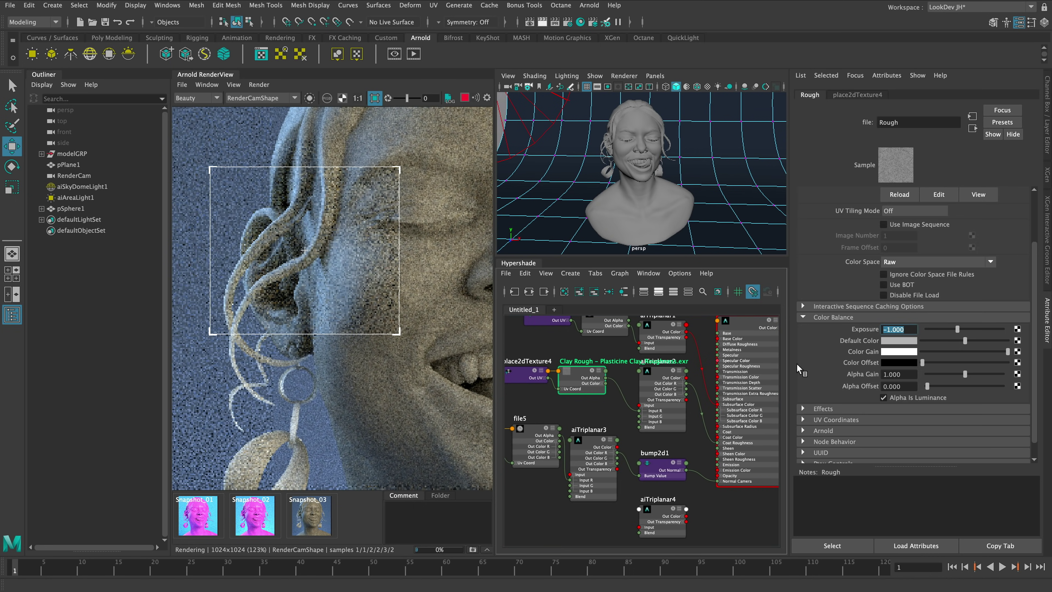
- Turn off the crop render region and frame the whole head in the render
scroll(383, 205, "down", 2)
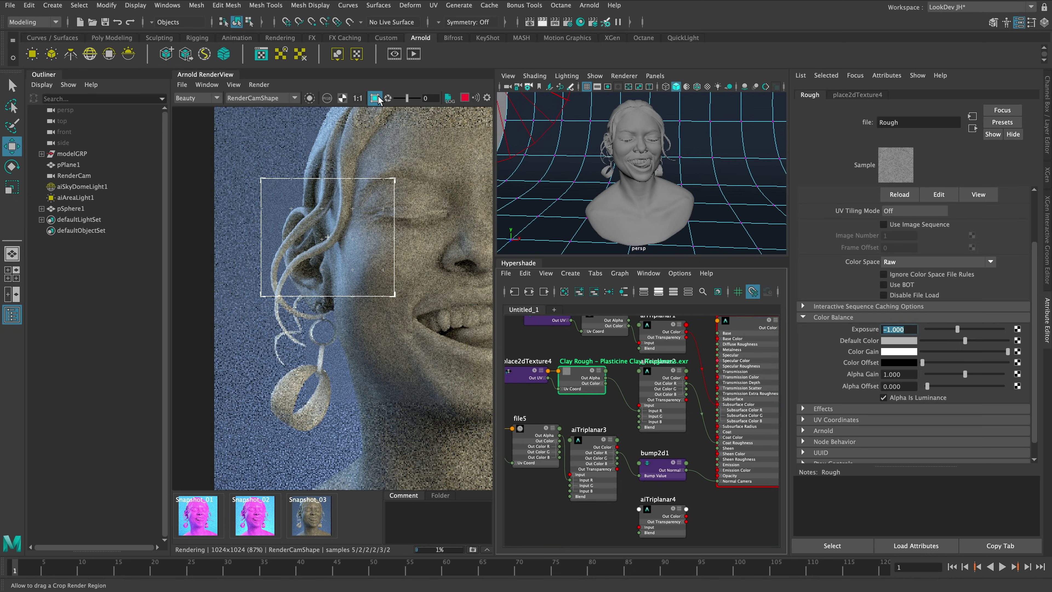
left_click(375, 98)
scroll(362, 317, "down", 2)
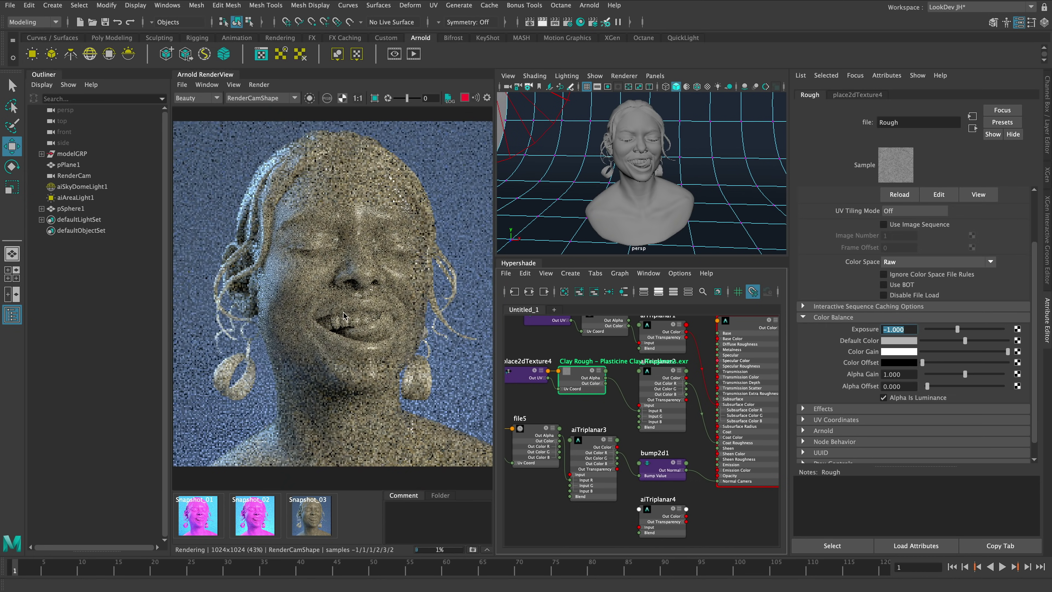
middle_click_drag(361, 314, 370, 311)
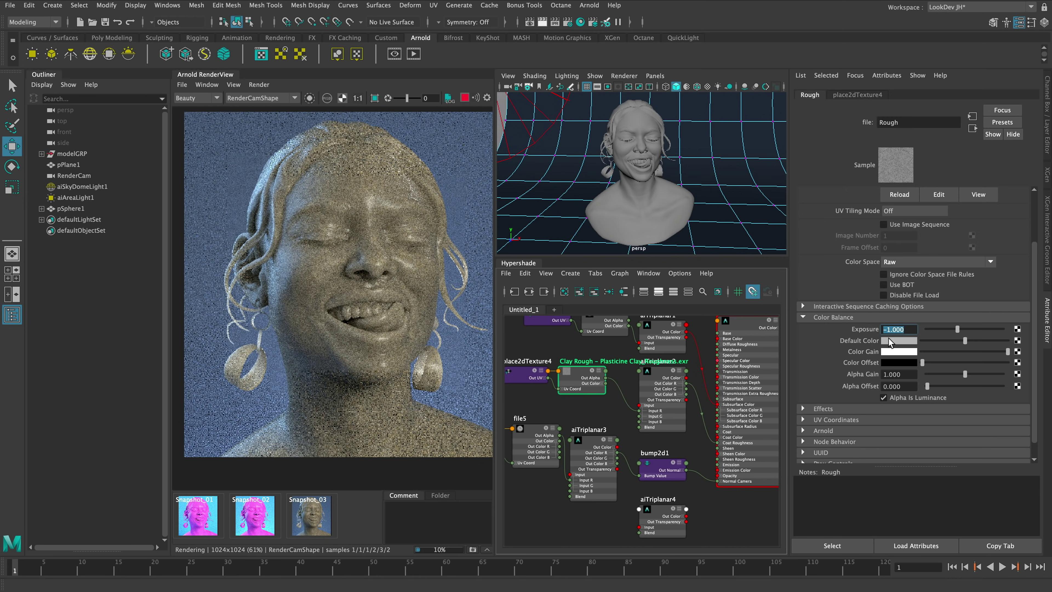
- Set the Rough file texture's exposure to -0.5, check the face in the render, and stop the live render
type("-0")
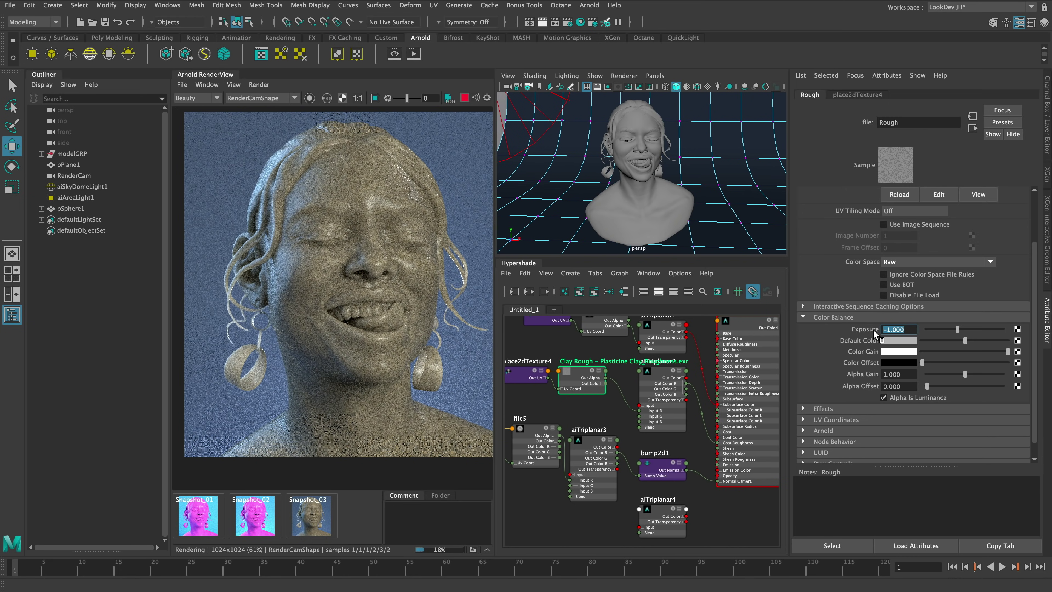
type(".5")
key("Return")
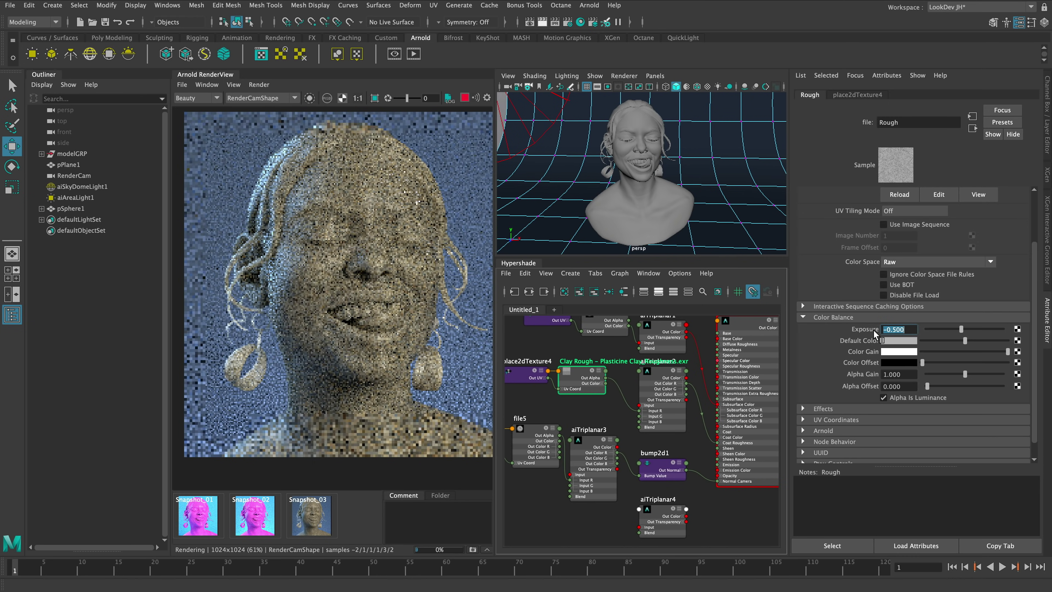
scroll(372, 308, "up", 3)
middle_click_drag(372, 308, 369, 328)
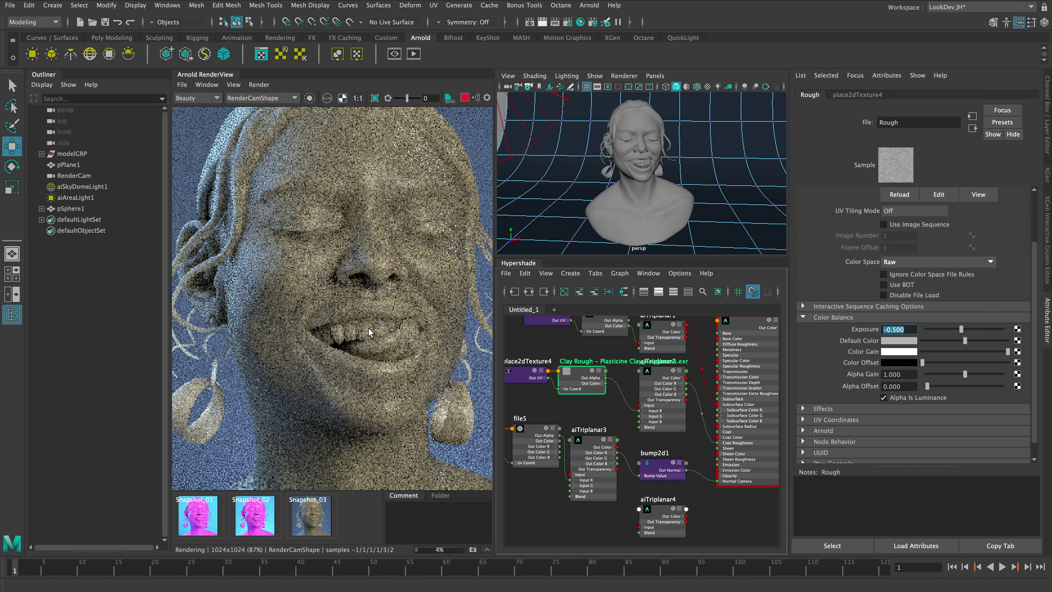
scroll(369, 328, "down", 3)
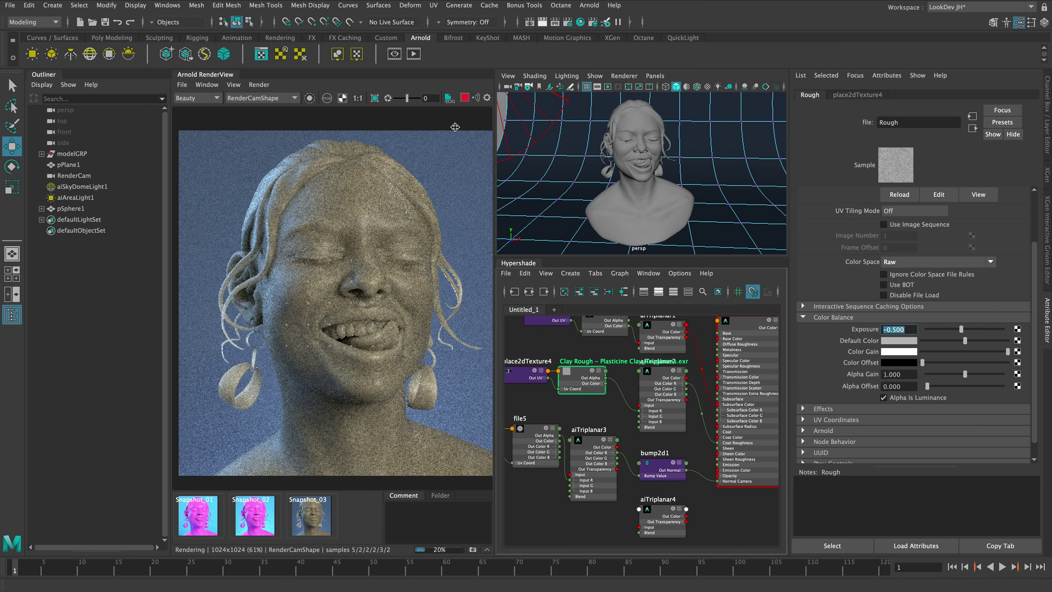
left_click(465, 98)
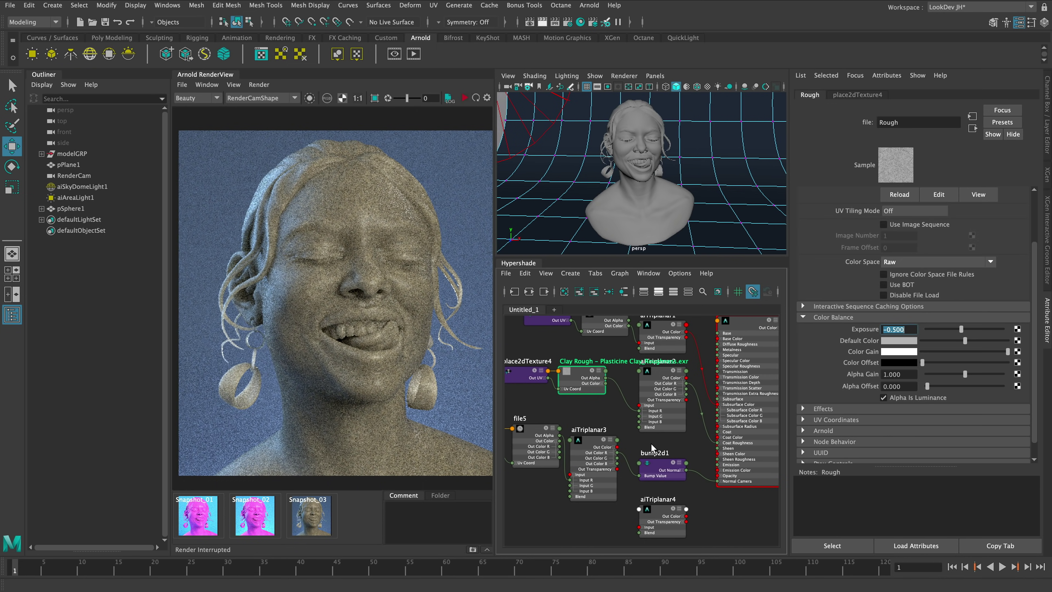
- Select the normal map's file5 node in the shader graph and rename it Normal
middle_click_drag(615, 412, 617, 403, "alt")
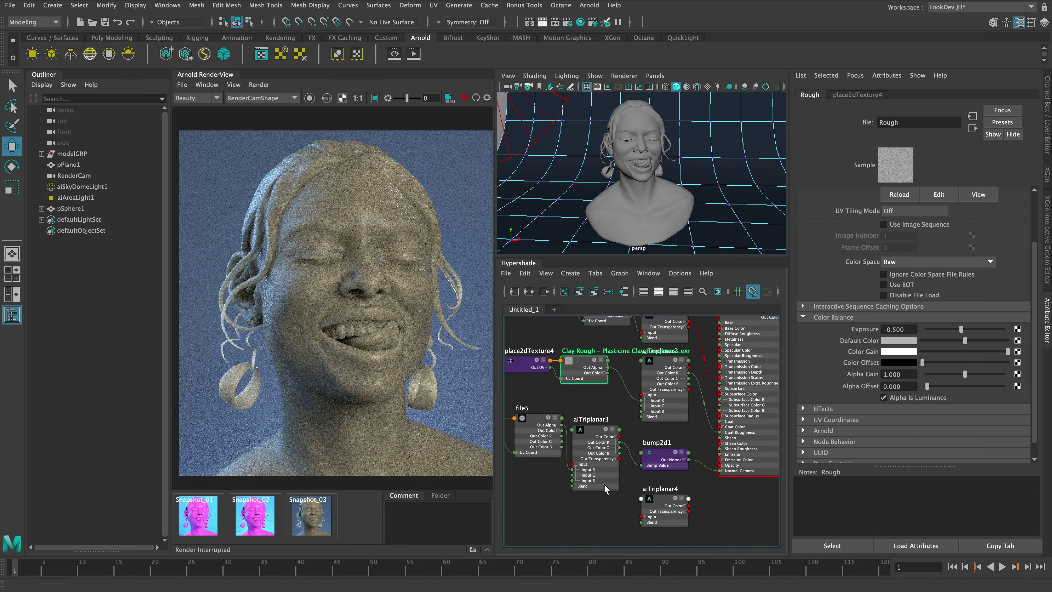
left_click(556, 498)
middle_click_drag(563, 502, 580, 481, "alt")
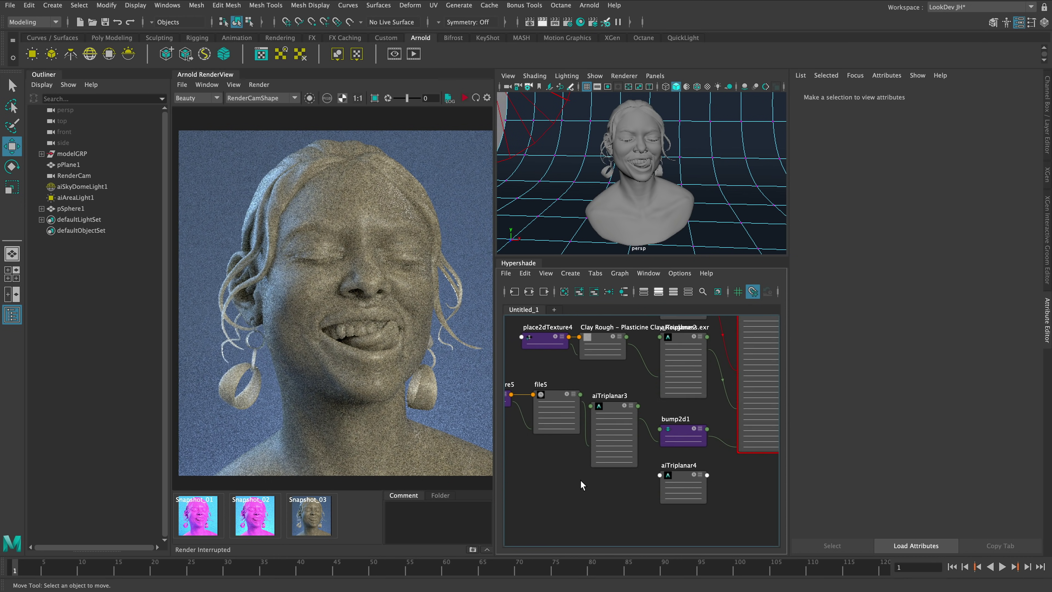
left_click(548, 392)
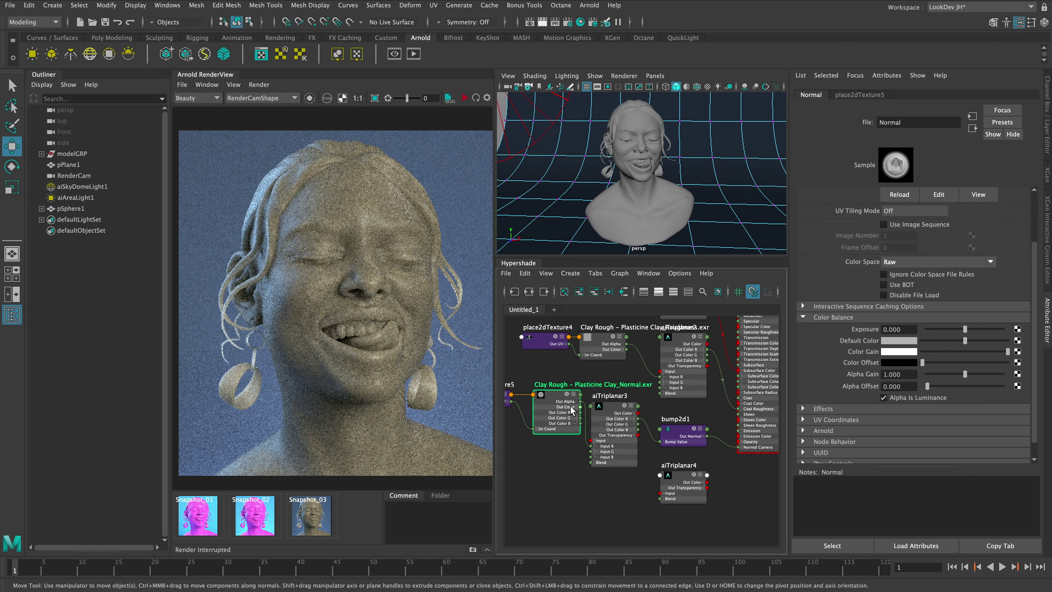
- Turn off Flip R Channel in the Arnold settings of the bump2d1 node and restart the live render
scroll(575, 411, "up", 2)
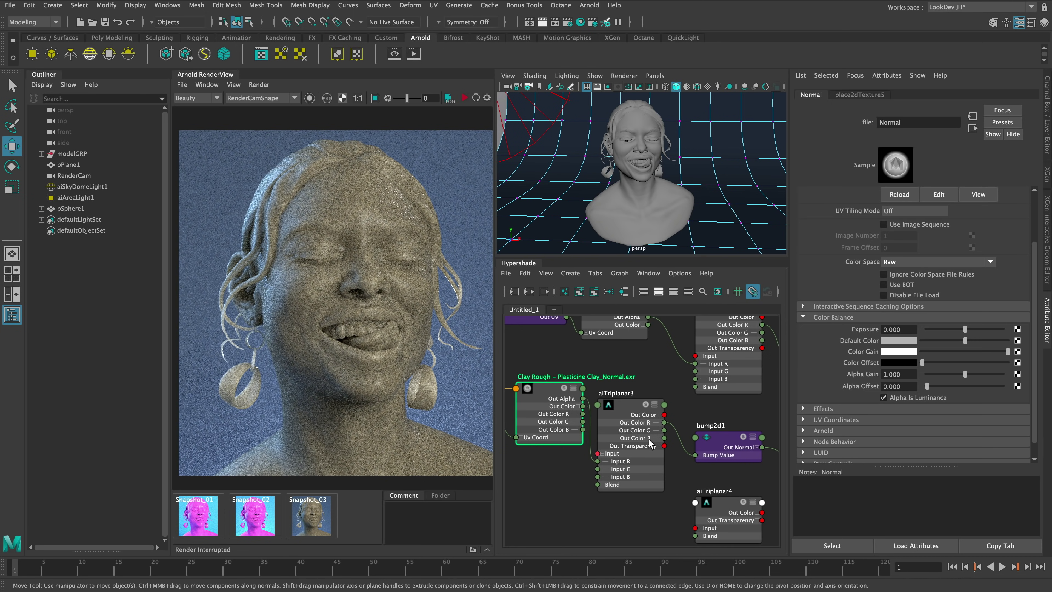
left_click(720, 443)
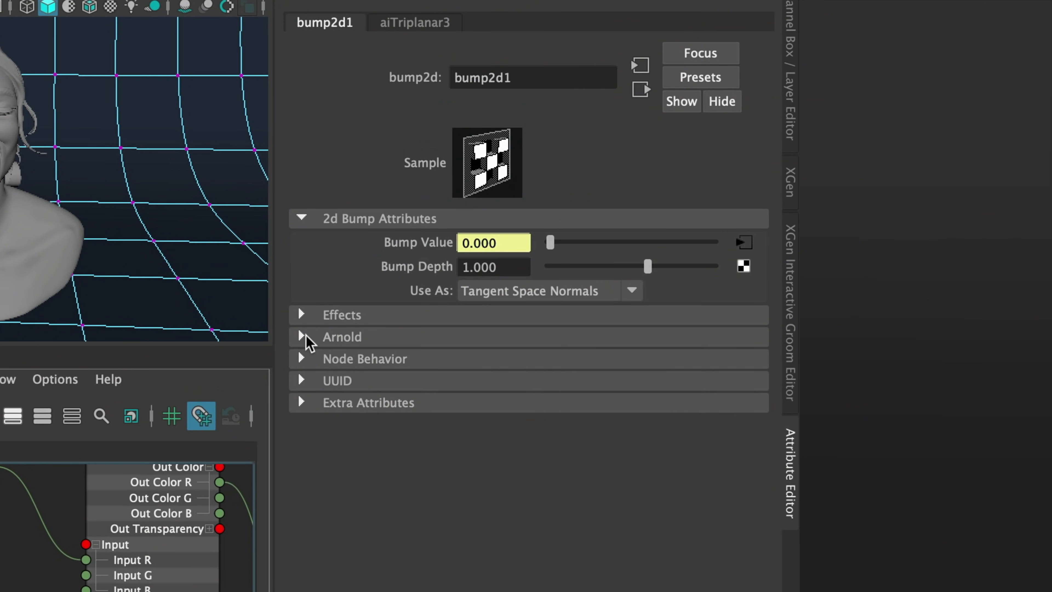
left_click(305, 338)
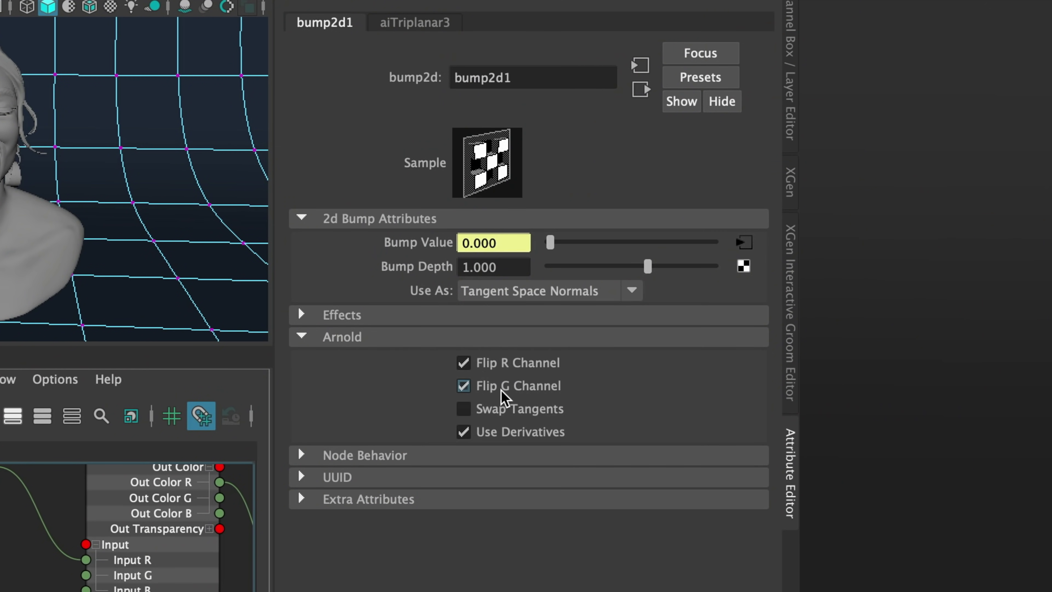
left_click(463, 363)
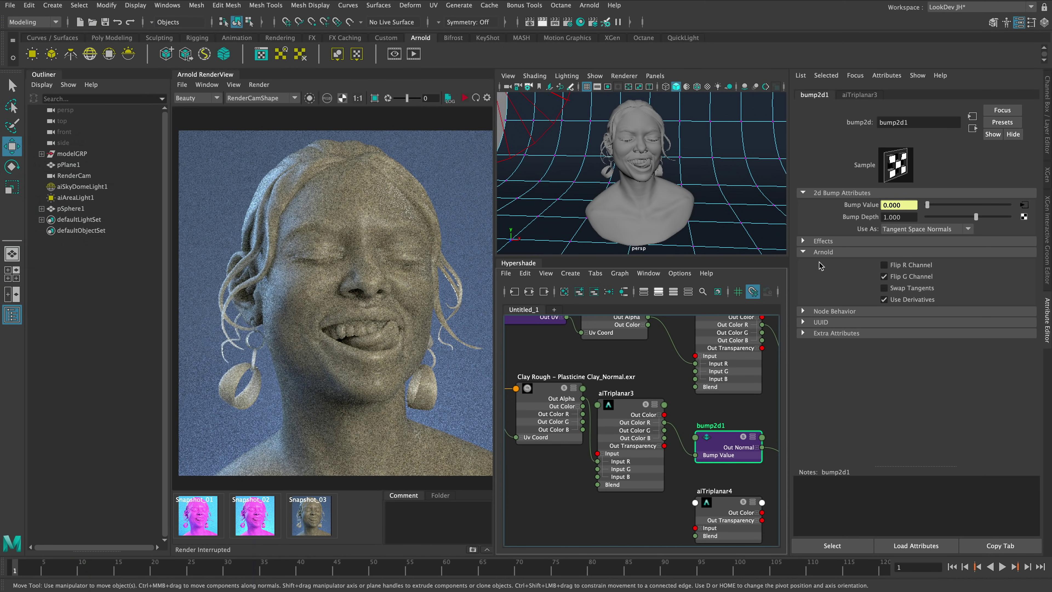
left_click(803, 252)
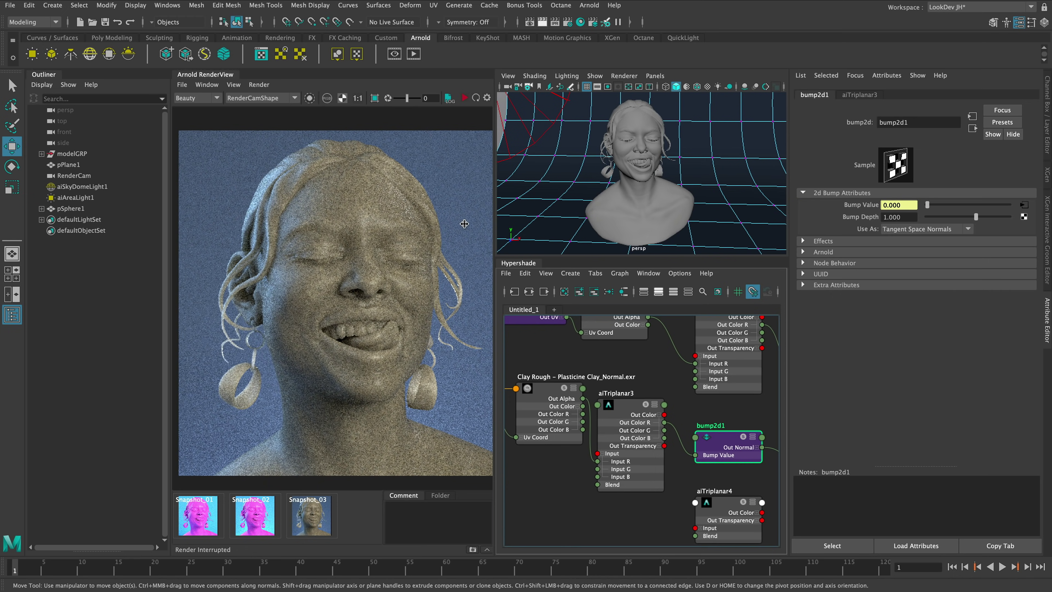
left_click(465, 98)
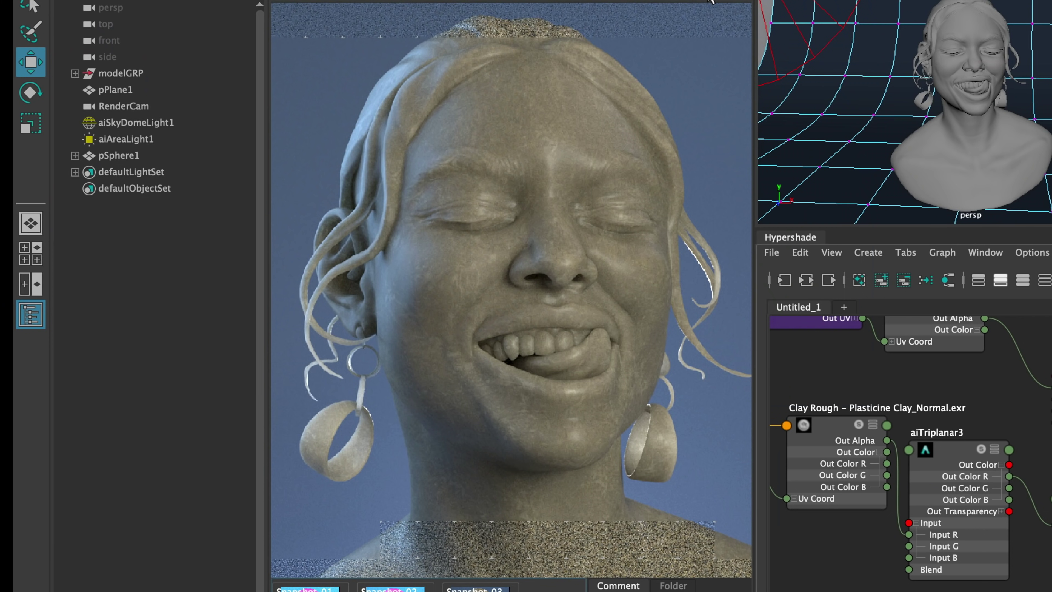
- Store a snapshot of the current render and set the Arnold Camera (AA) samples to 4
left_click(518, 591)
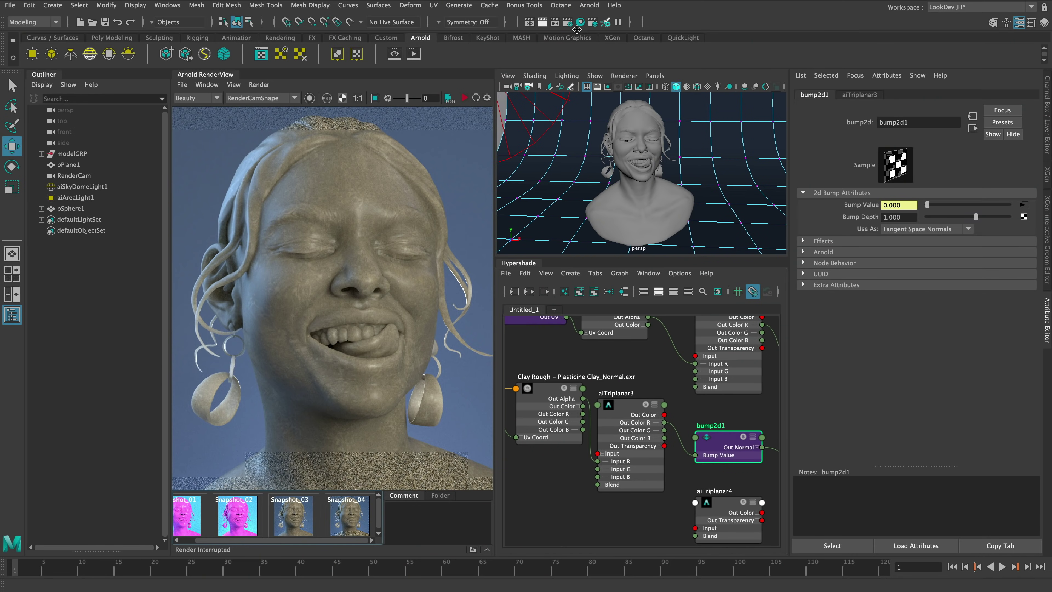
left_click(569, 22)
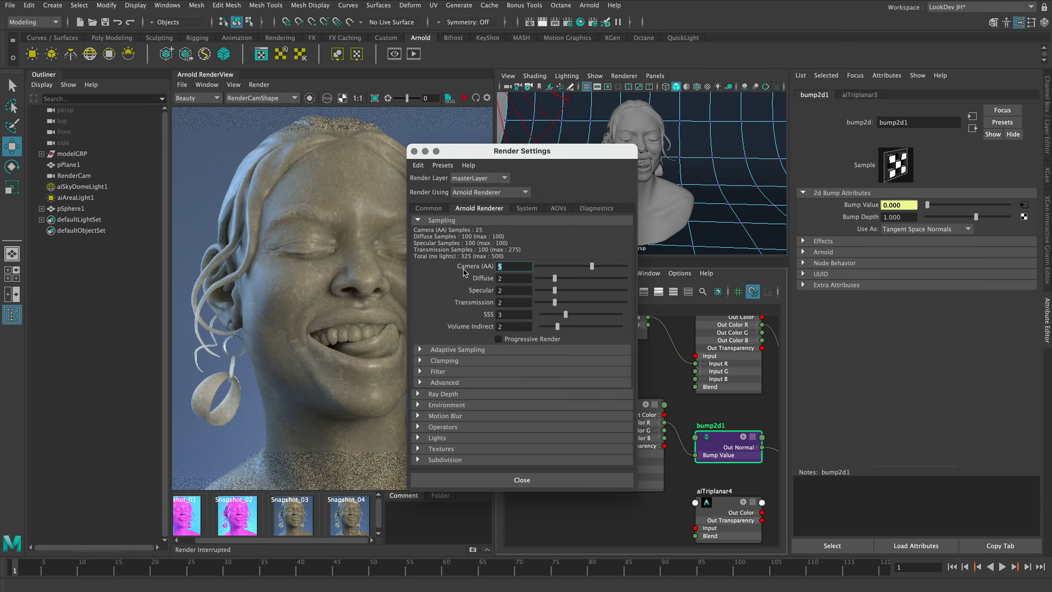
type("4")
key("Return")
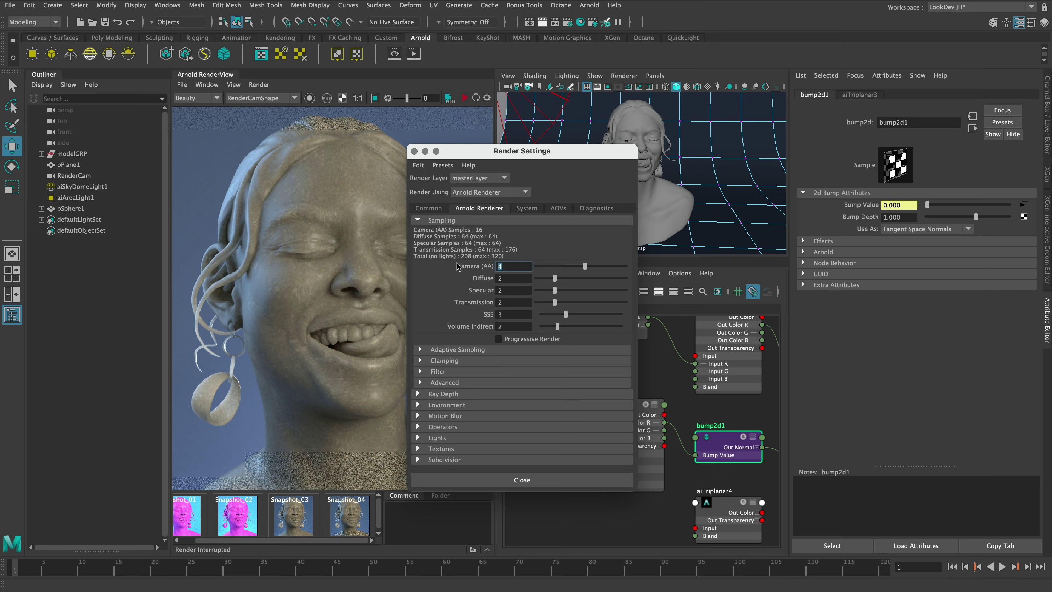
left_click(537, 480)
- Connect file4's Out Alpha to Input R of aiTriplanar4
scroll(663, 477, "down", 2)
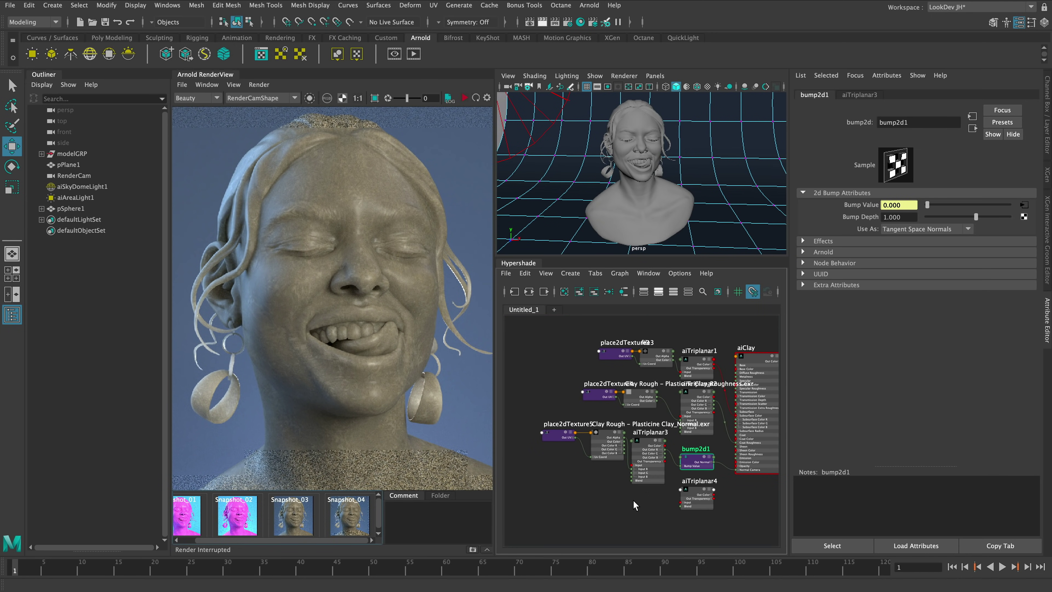
scroll(634, 510, "down", 2)
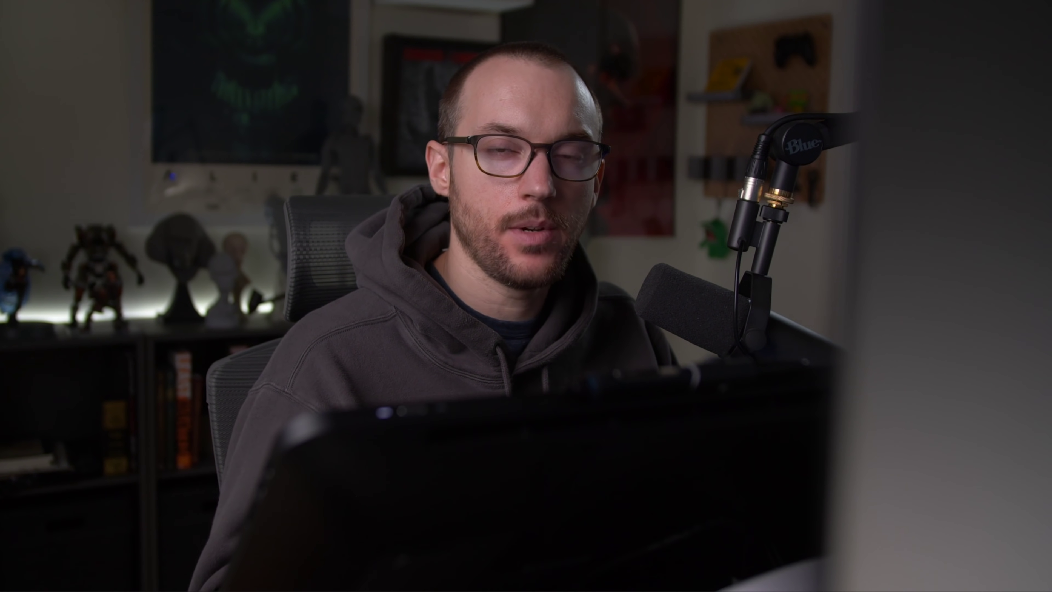
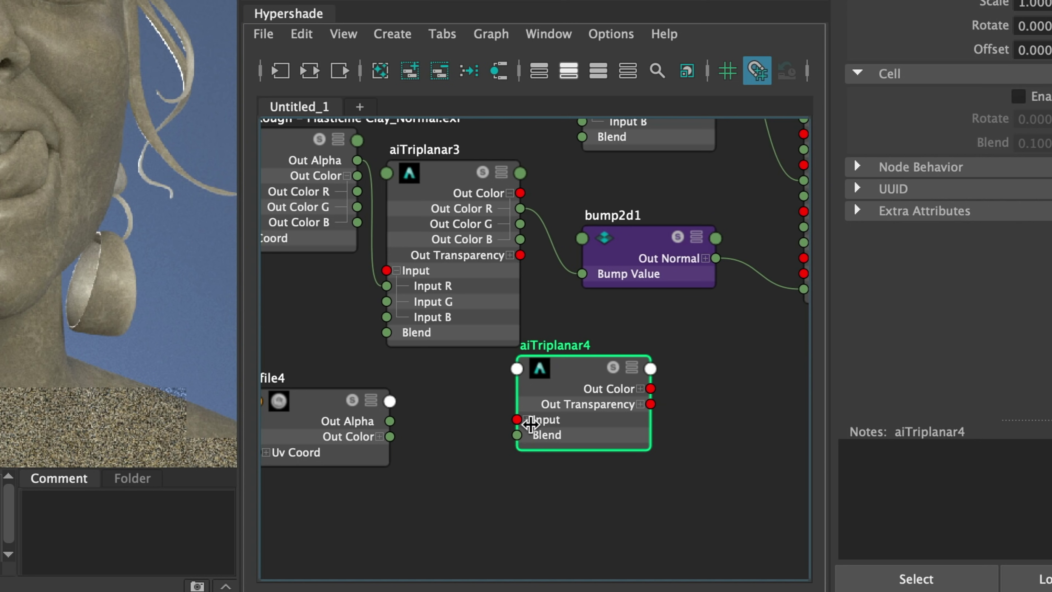
left_click(527, 420)
left_click_drag(390, 421, 520, 435)
- Move place2dTexture6, file4 and aiTriplanar4 together to the free area above the rest of the shader network
scroll(647, 414, "down", 6)
middle_click_drag(646, 432, 538, 433, "alt")
scroll(585, 435, "up", 2)
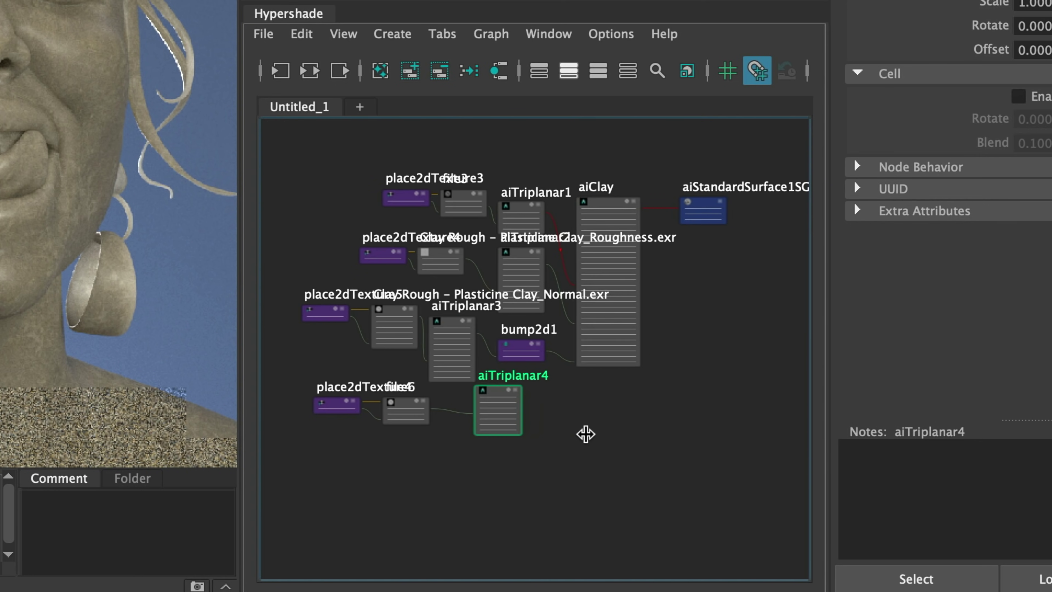
left_click_drag(544, 475, 319, 400)
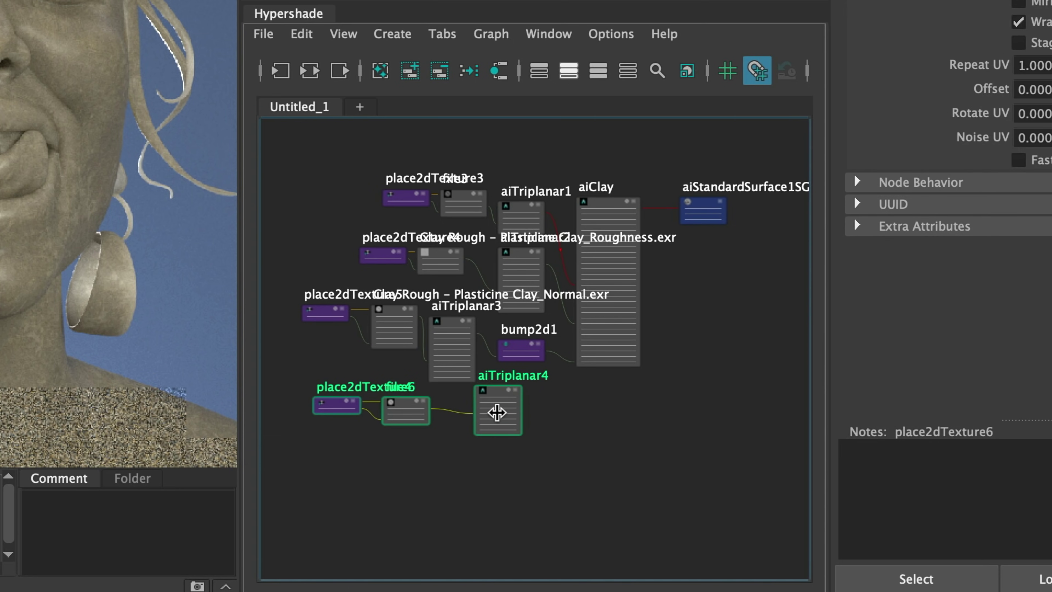
left_click_drag(581, 182, 614, 136)
- Create a displacementShader node in the free space near aiTriplanar4 and aiStandardSurface1SG
scroll(692, 207, "up", 4)
middle_click_drag(696, 209, 691, 380, "alt")
left_click(693, 390)
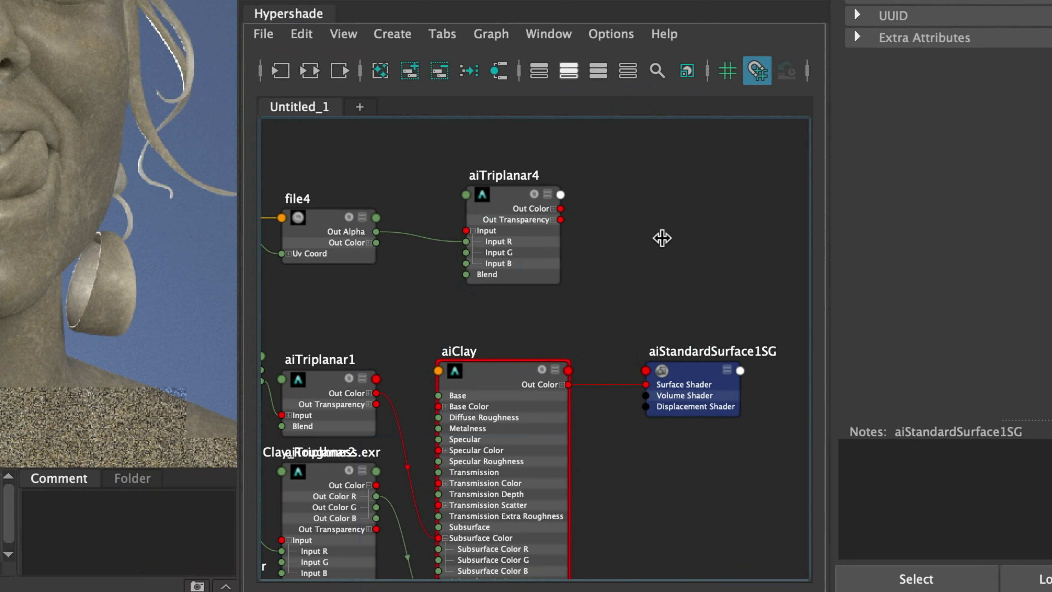
key("Tab")
type("disc")
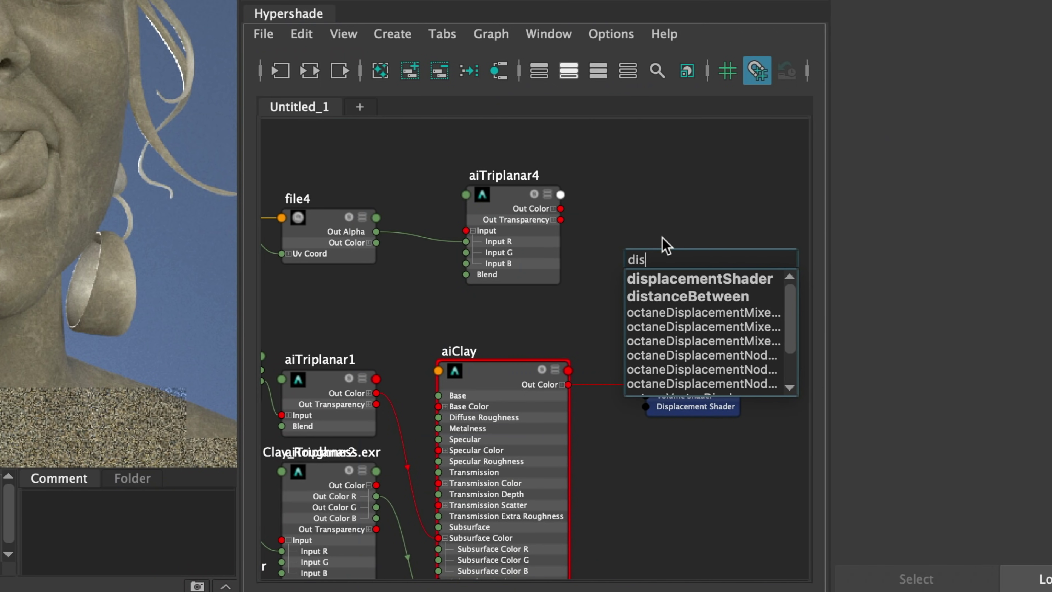
key("BackSpace")
key("Down")
key("Return")
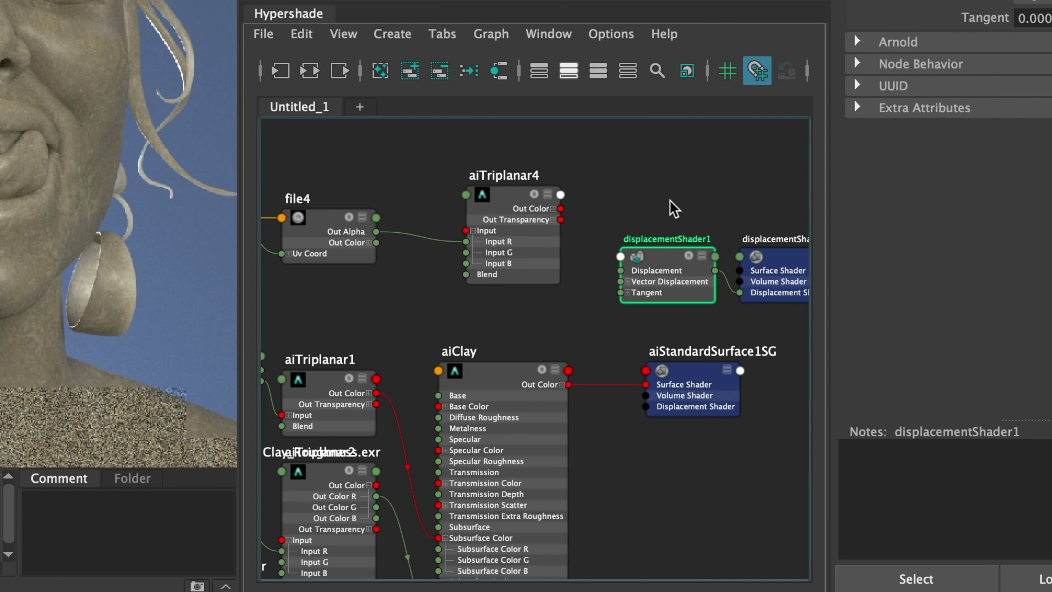
- Delete the extra displacementShader1SG shading group and move displacementShader1 closer to aiTriplanar4
middle_click_drag(671, 201, 594, 206, "alt")
left_click(695, 278)
key("Delete")
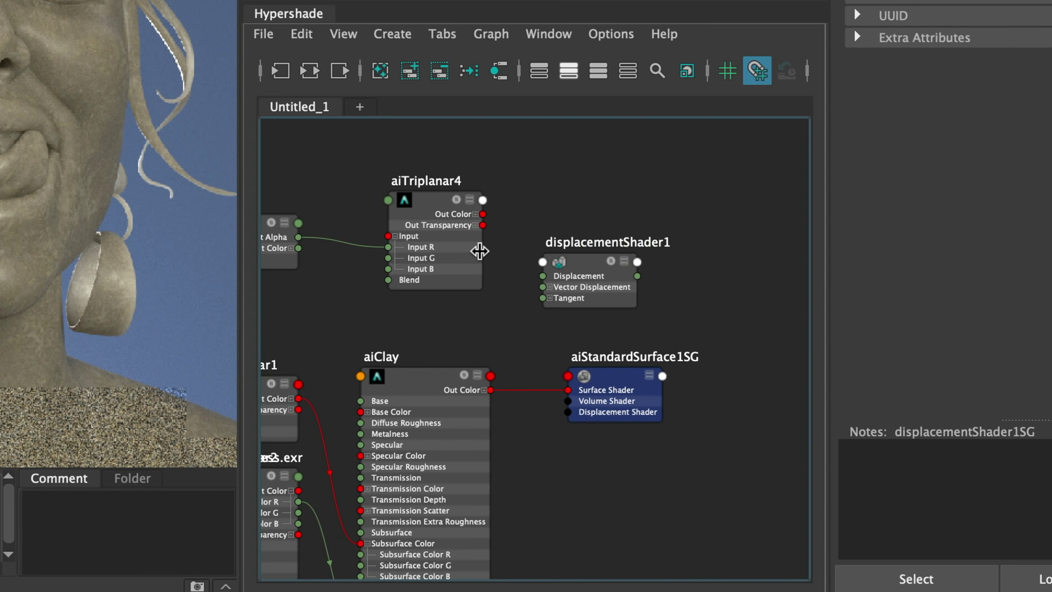
left_click_drag(603, 299, 586, 283)
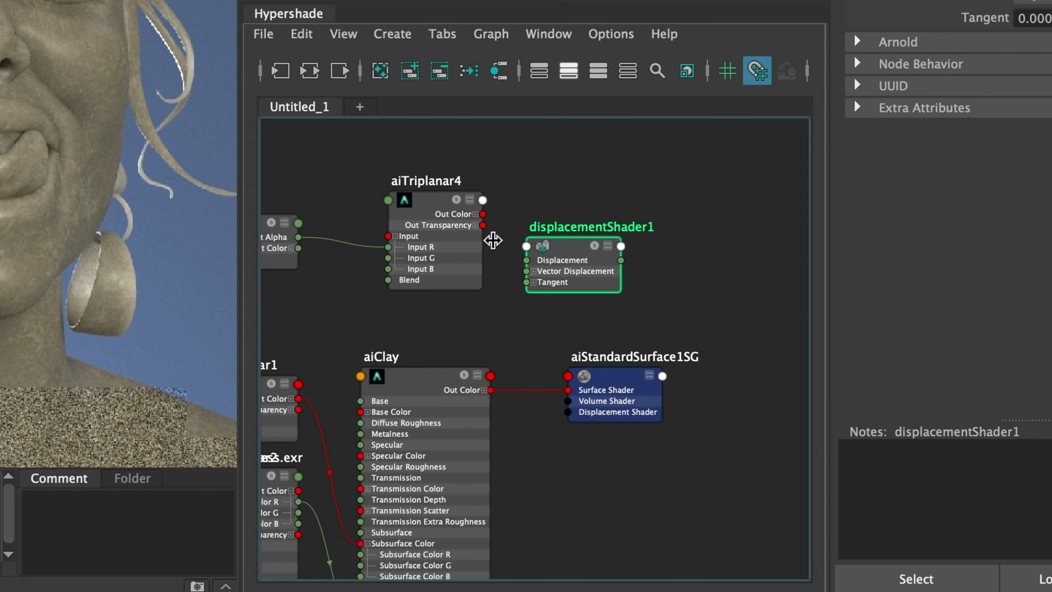
- Connect aiTriplanar4's Out Color R to displacementShader1's Displacement, and displacementShader1's output to the Displacement Shader input of aiStandardSurface1SG
left_click(475, 214)
left_click_drag(483, 226, 526, 260)
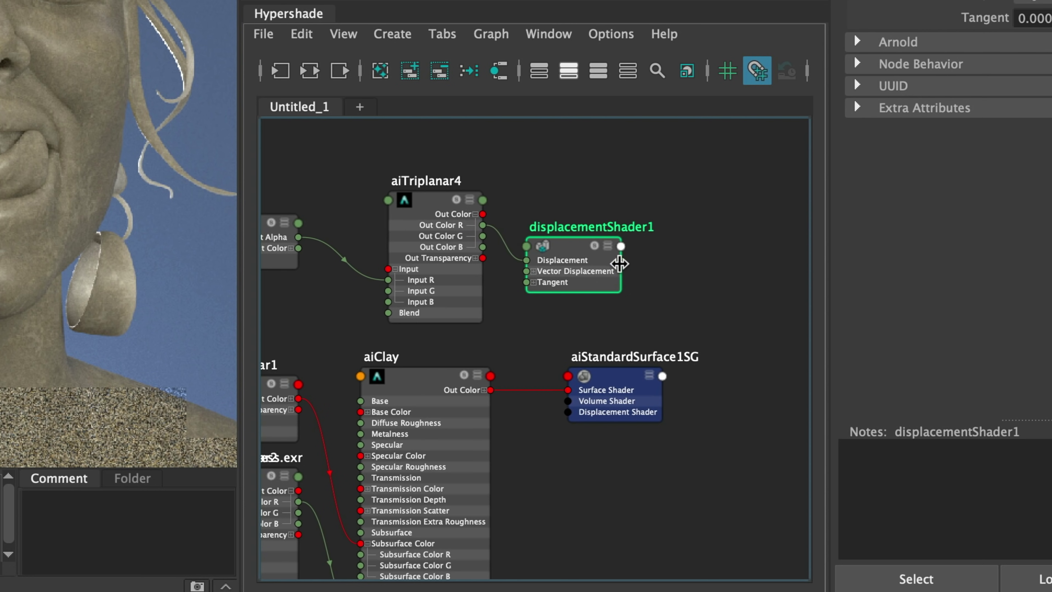
left_click_drag(621, 260, 568, 412)
- Graph the input and output connections of aiClay and aiStandardSurface1SG to lay out the network neatly
scroll(690, 192, "down", 3)
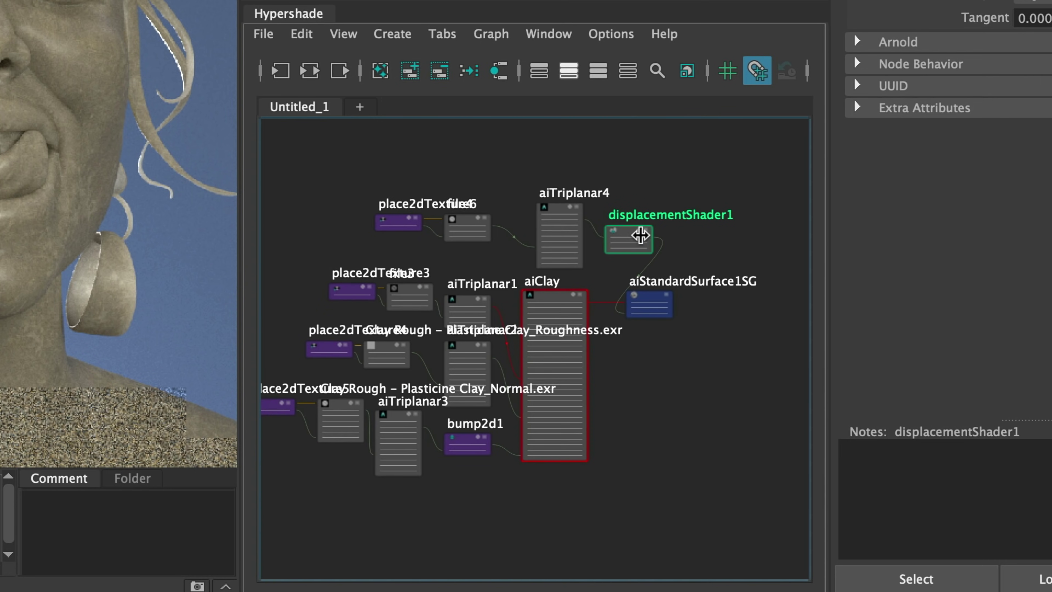
left_click_drag(687, 355, 552, 290)
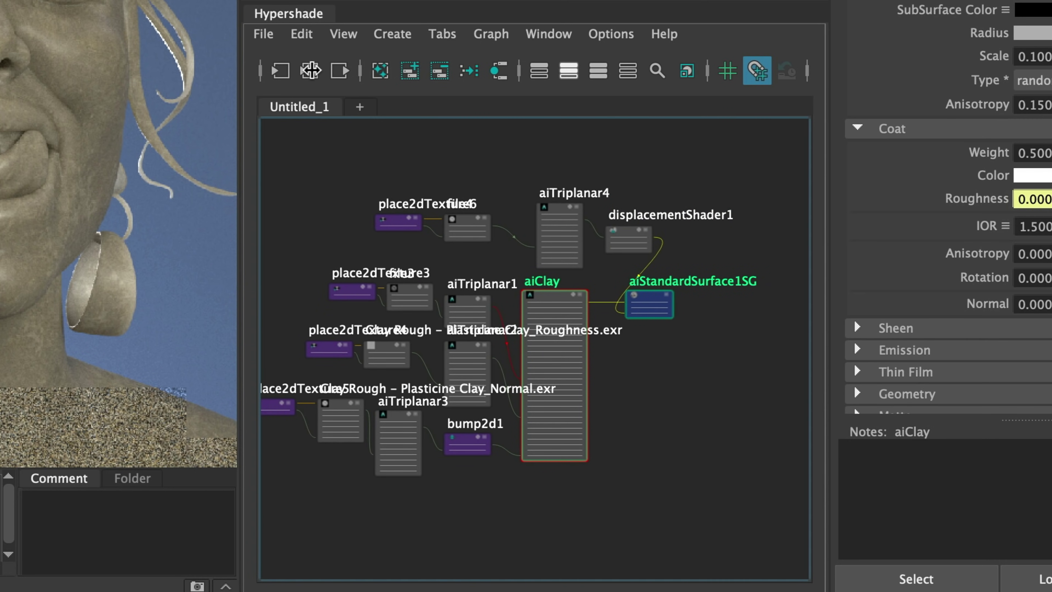
left_click(309, 71)
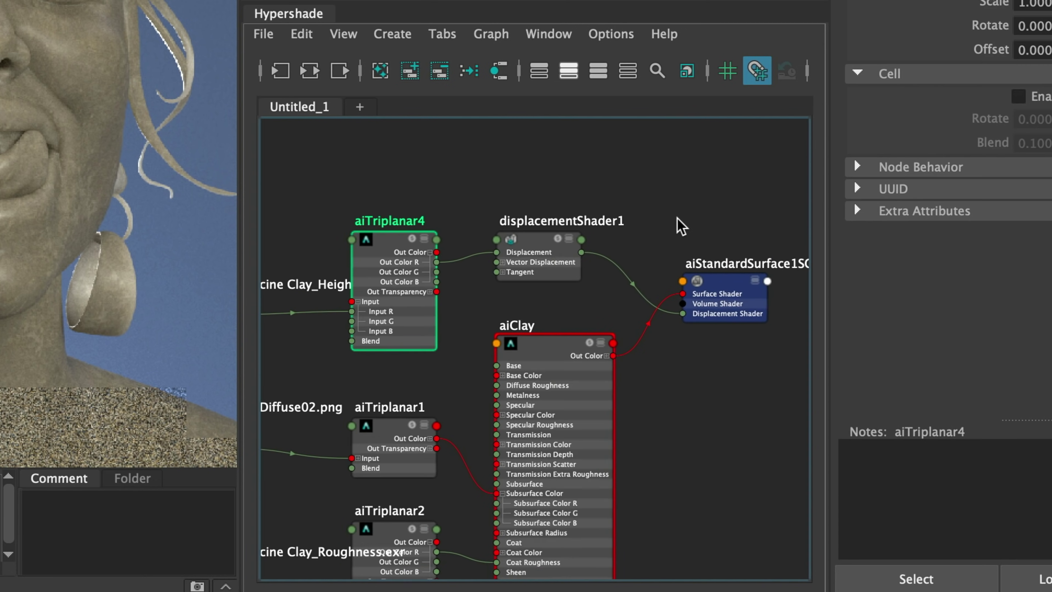
middle_click_drag(677, 218, 681, 209, "alt")
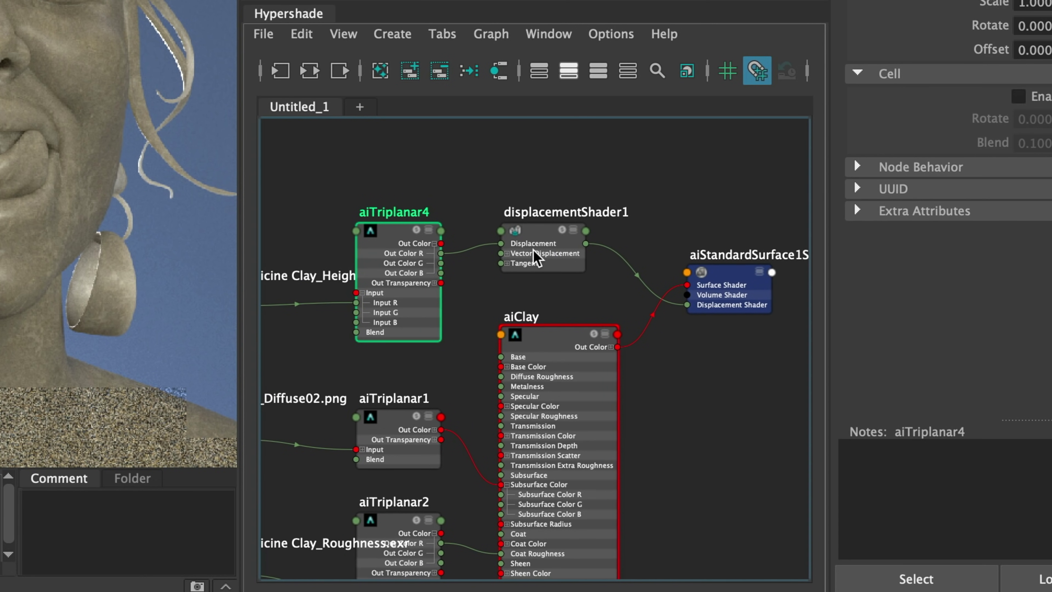
- Set displacementShader1's Arnold Scalar Zero Value to 0.5
left_click(546, 234)
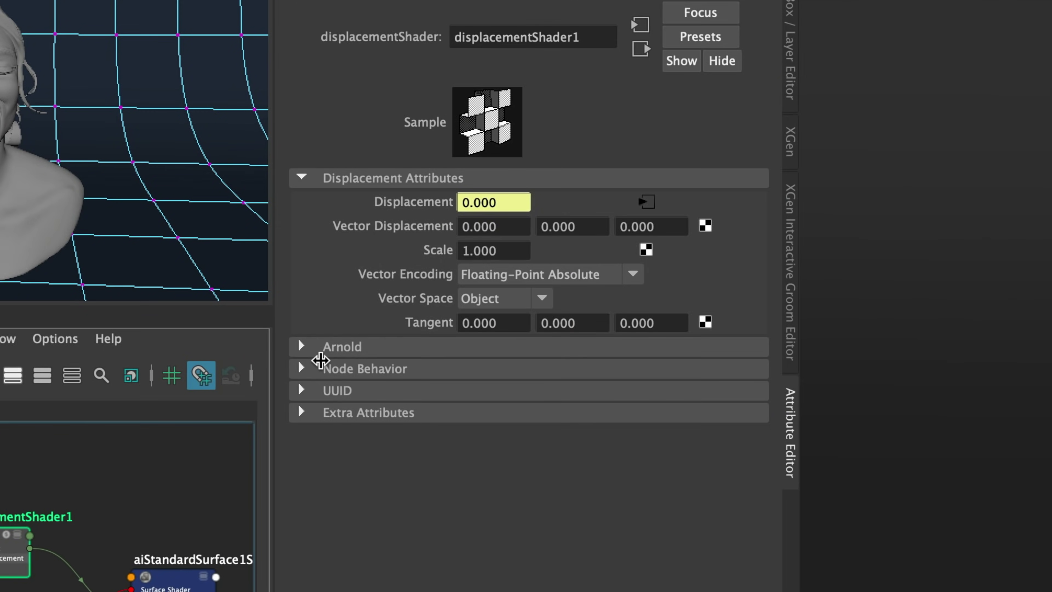
left_click(303, 346)
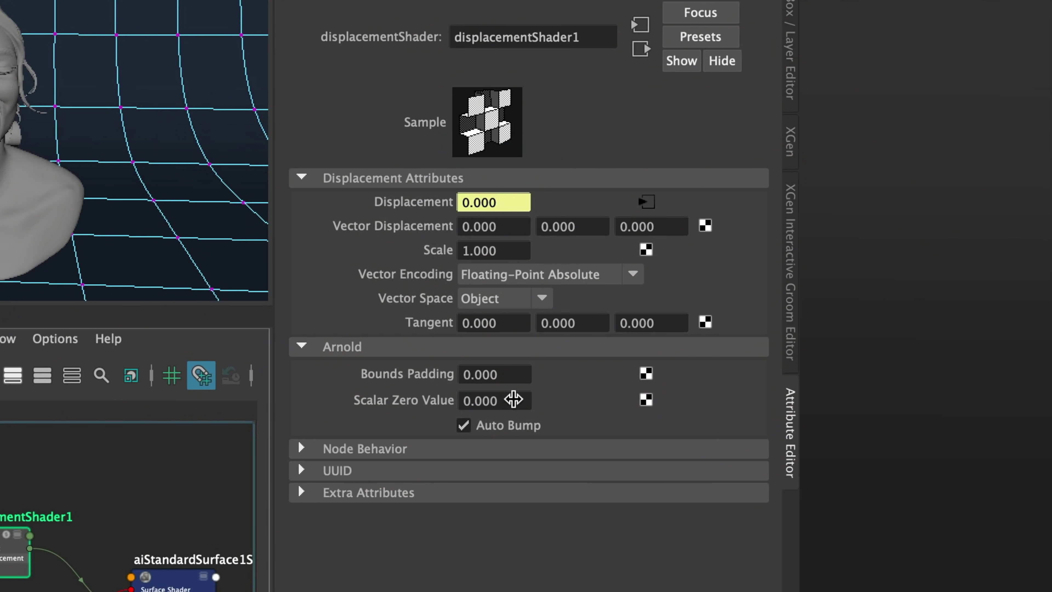
left_click(514, 399)
key("BackSpace")
type("0.5")
key("Return")
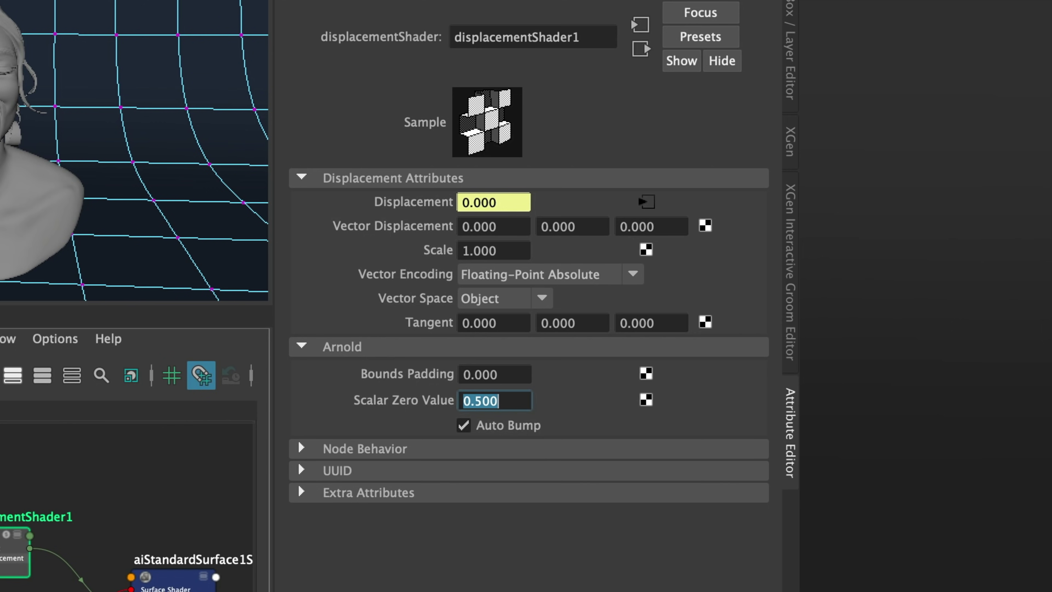
middle_click_drag(0, 492, 53, 481, "alt")
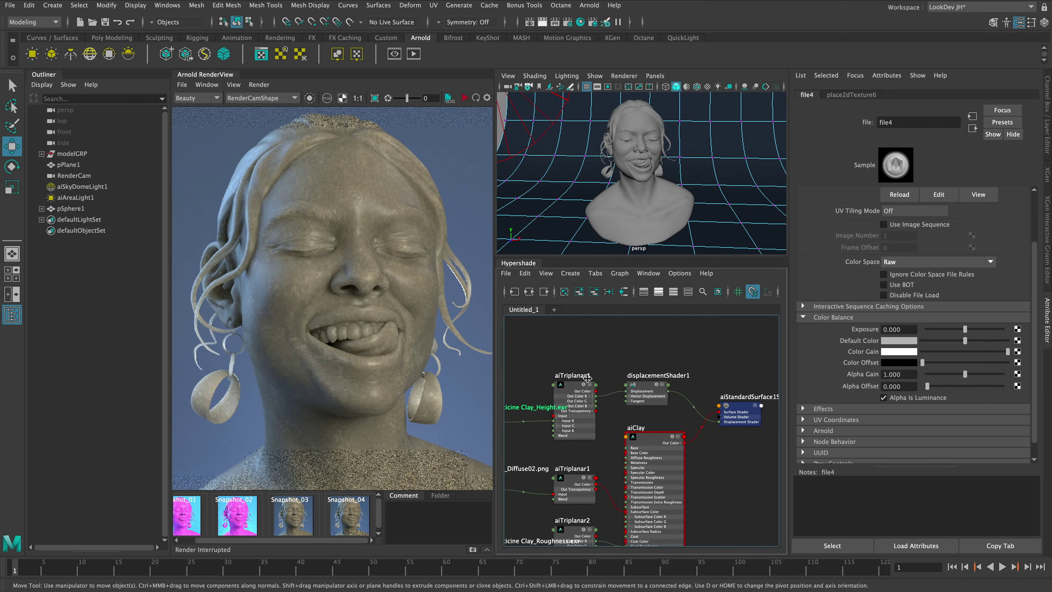
left_click(640, 390)
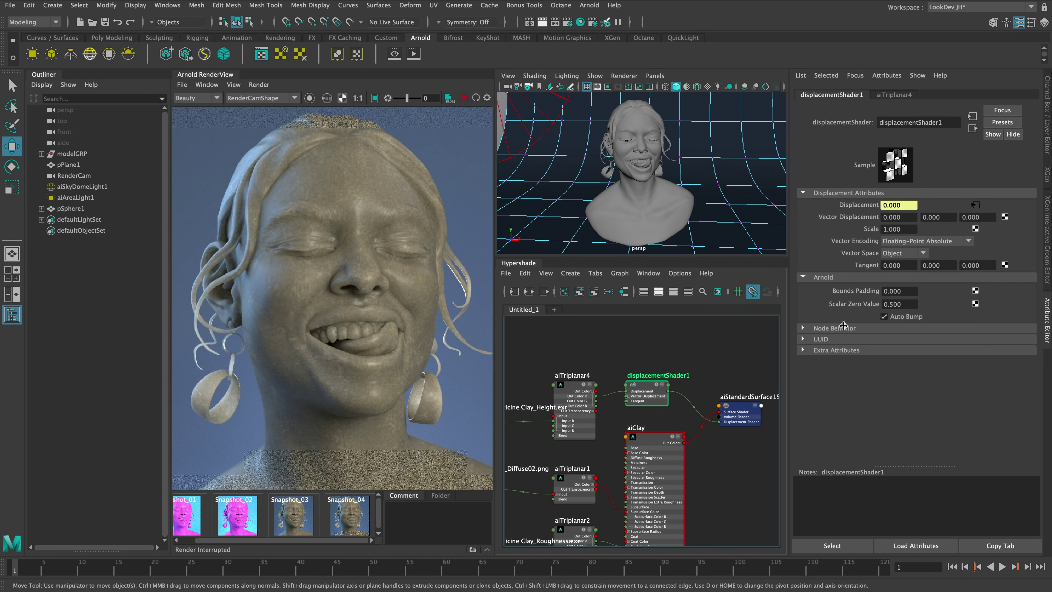
left_click(883, 303)
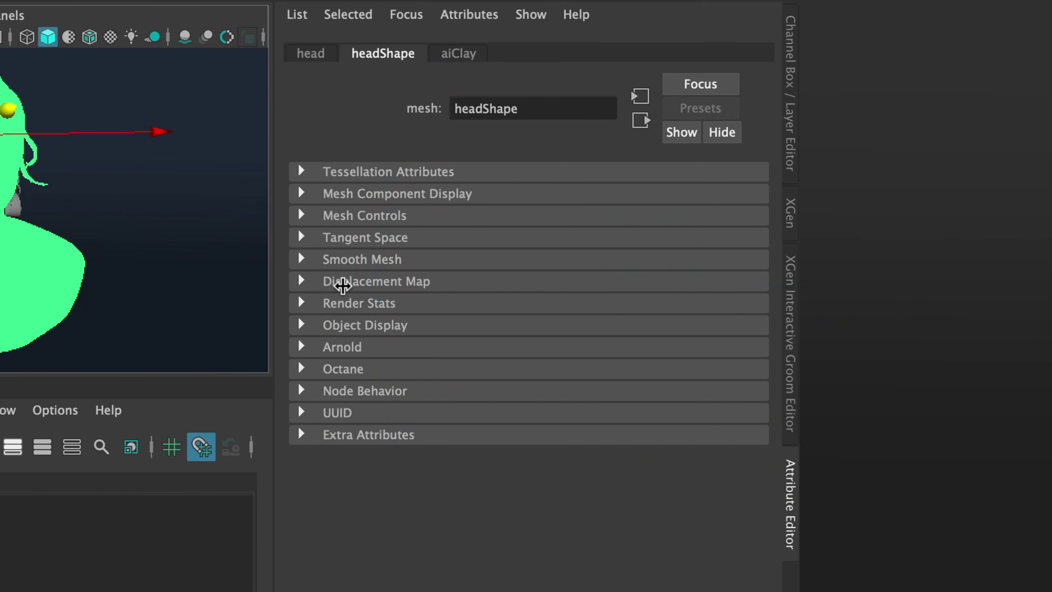
- Set headShape's Arnold subdivision type to catclark with 2 iterations
left_click(310, 344)
scroll(418, 465, "down", 5)
scroll(414, 284, "down", 2)
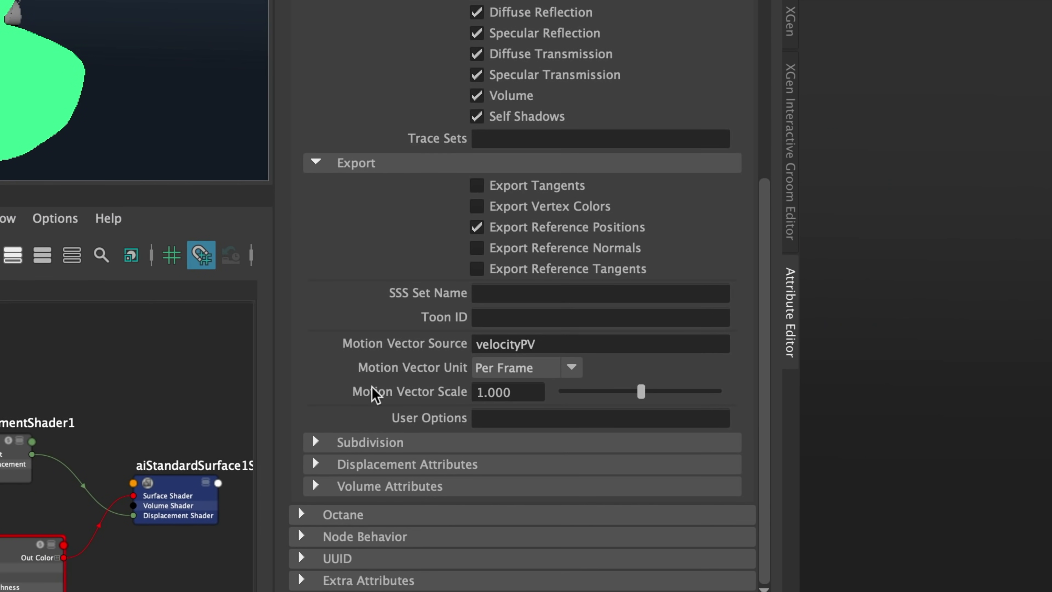
left_click(316, 459)
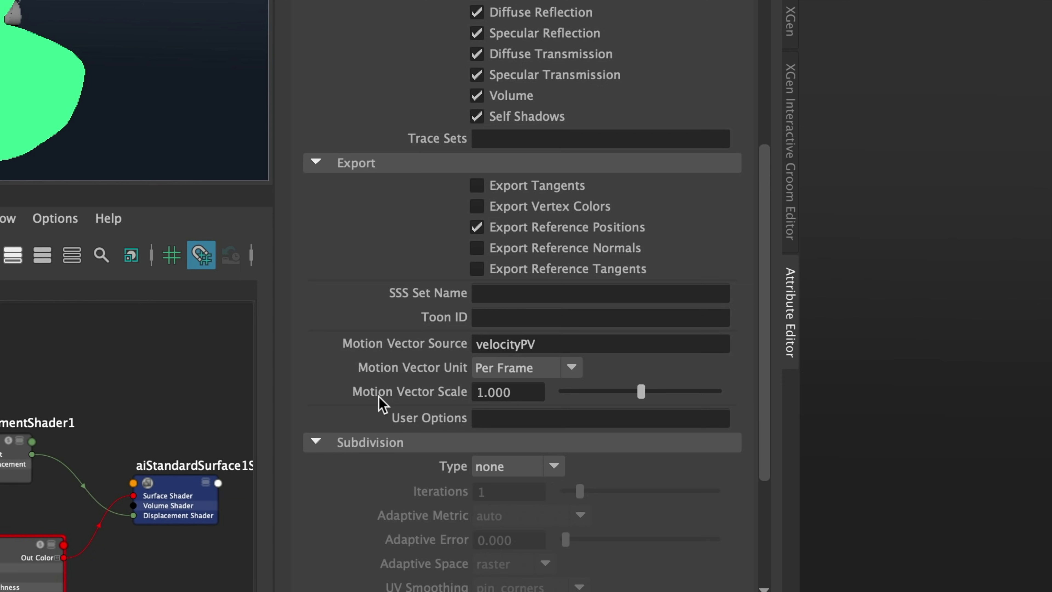
scroll(414, 410, "down", 3)
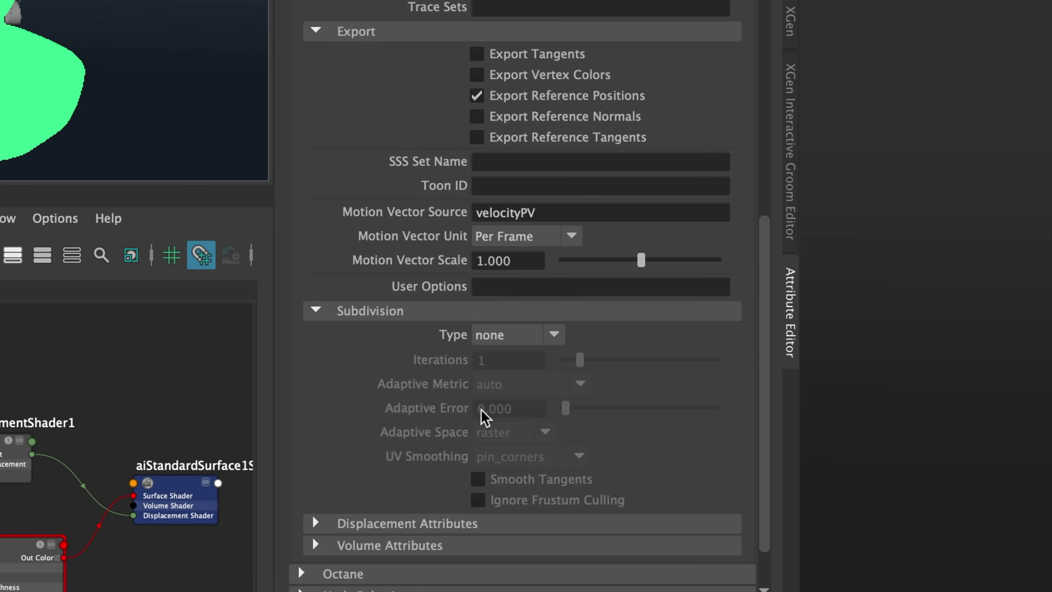
left_click(541, 336)
left_click(547, 383)
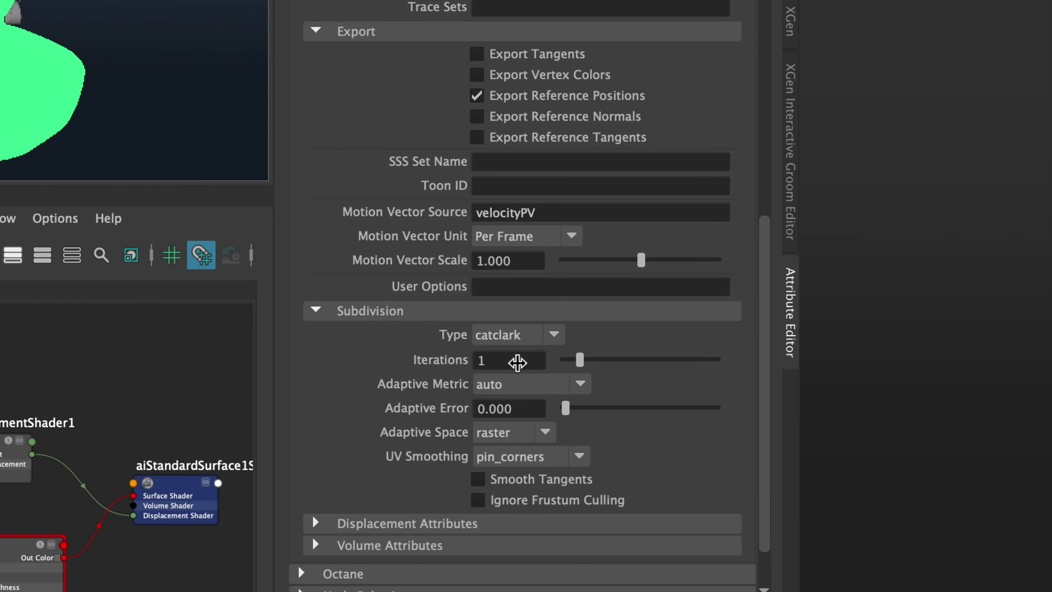
left_click(519, 360)
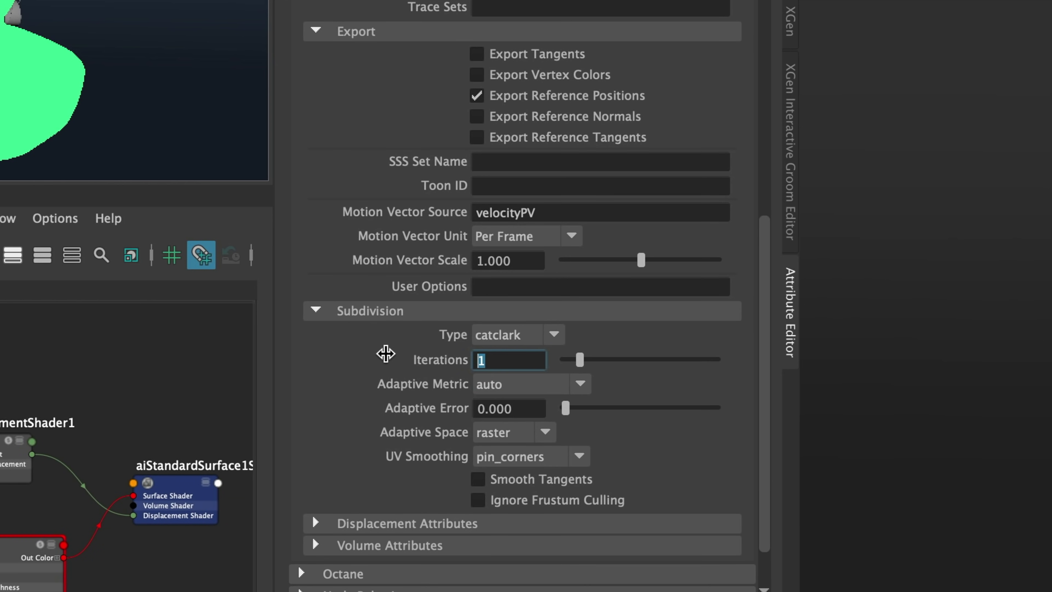
key("Return")
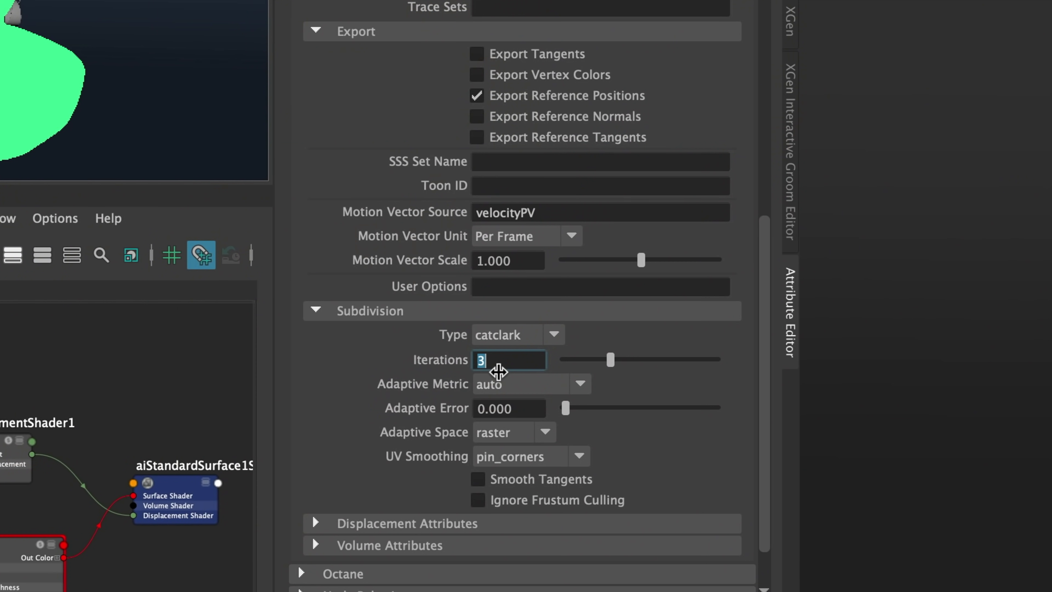
type("2")
key("Return")
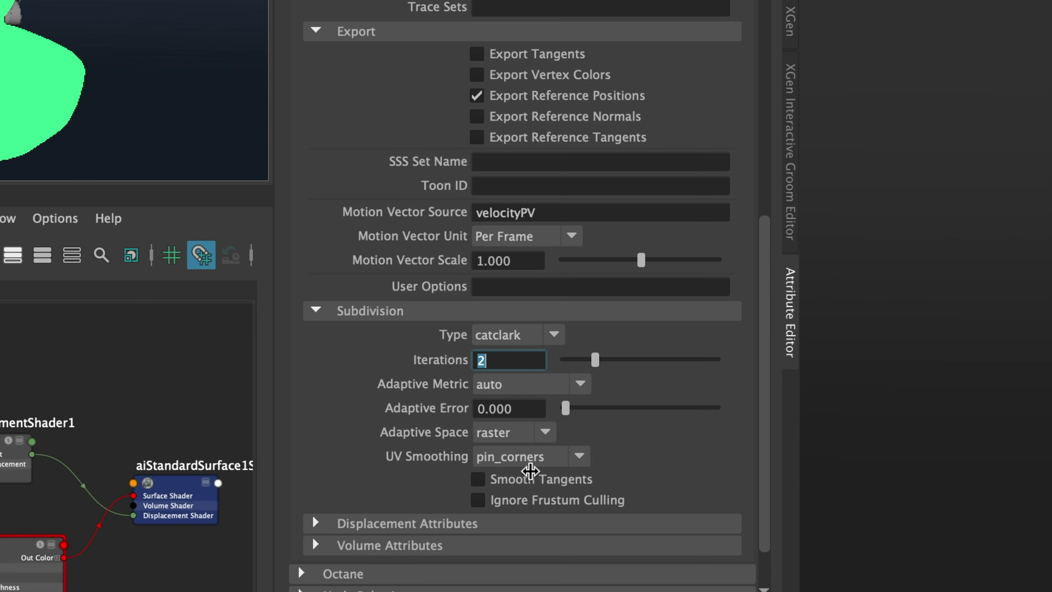
- Enable Autobump in headShape's Arnold displacement attributes
left_click(317, 522)
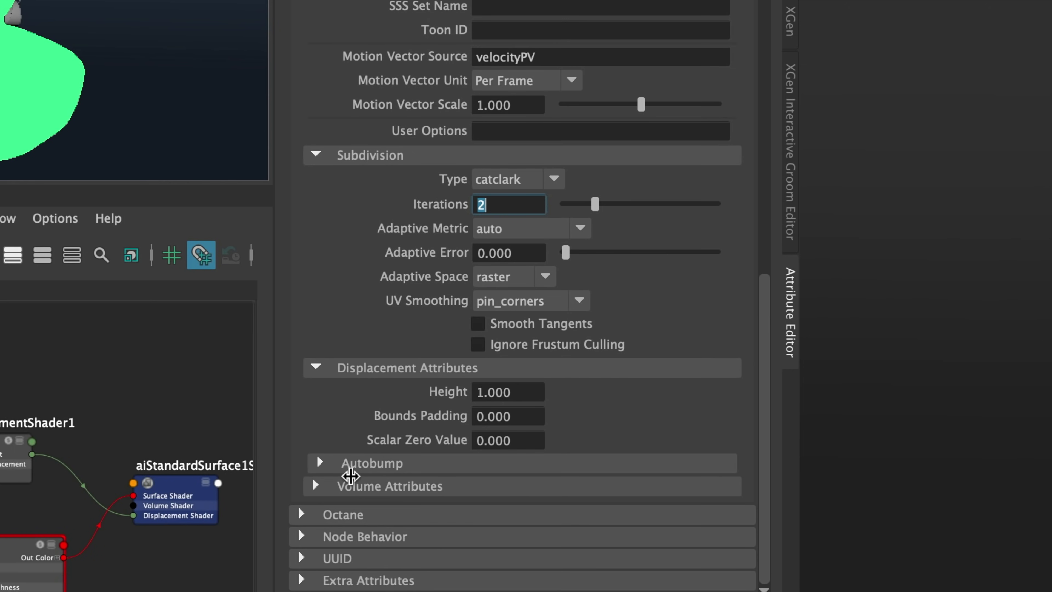
left_click(320, 463)
left_click(515, 487)
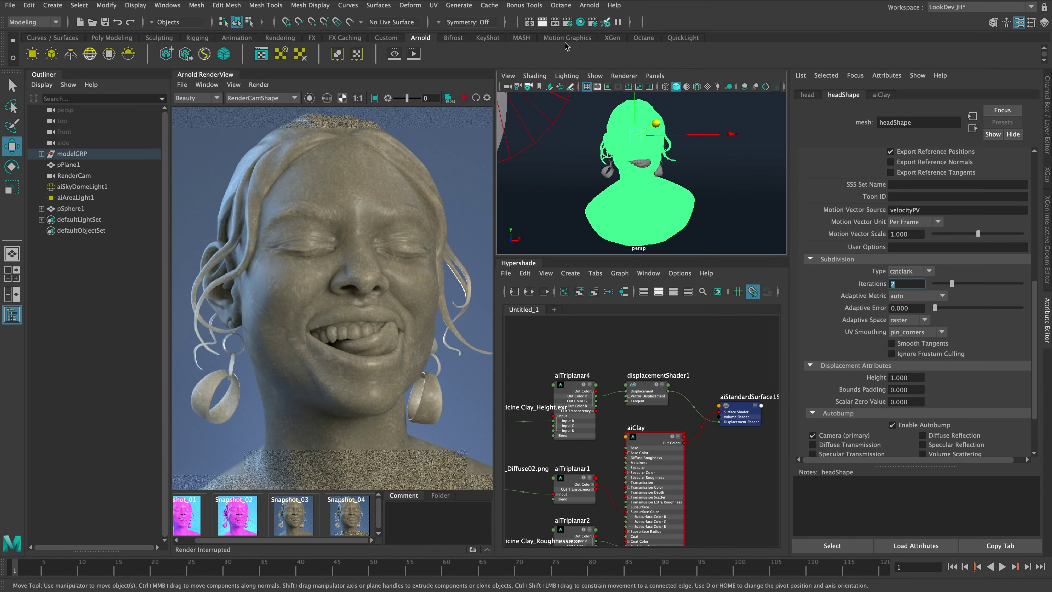
- Check the Arnold sampling values in the render settings
left_click(568, 23)
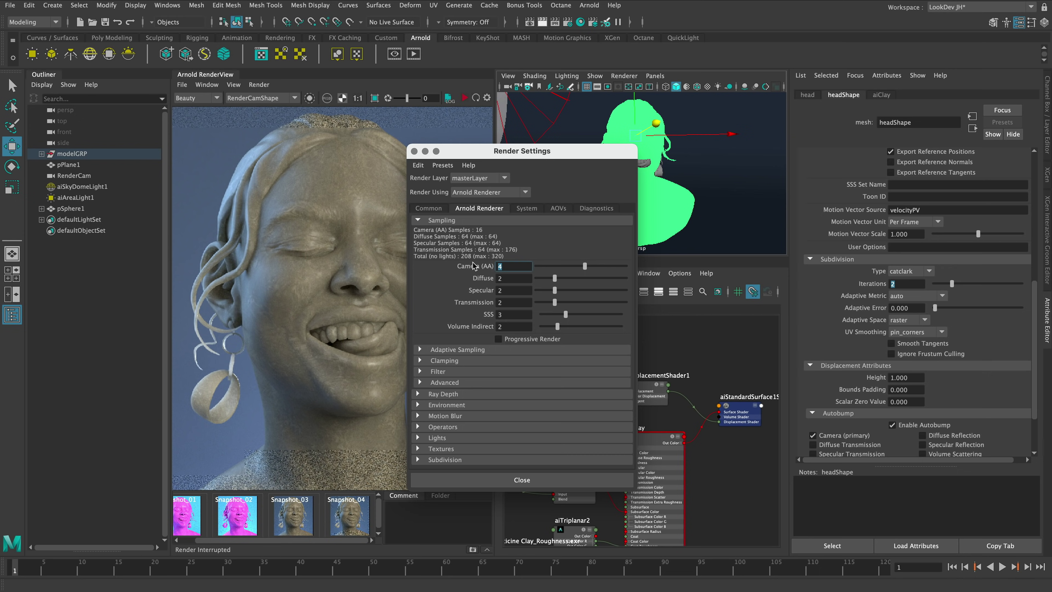
left_click(580, 479)
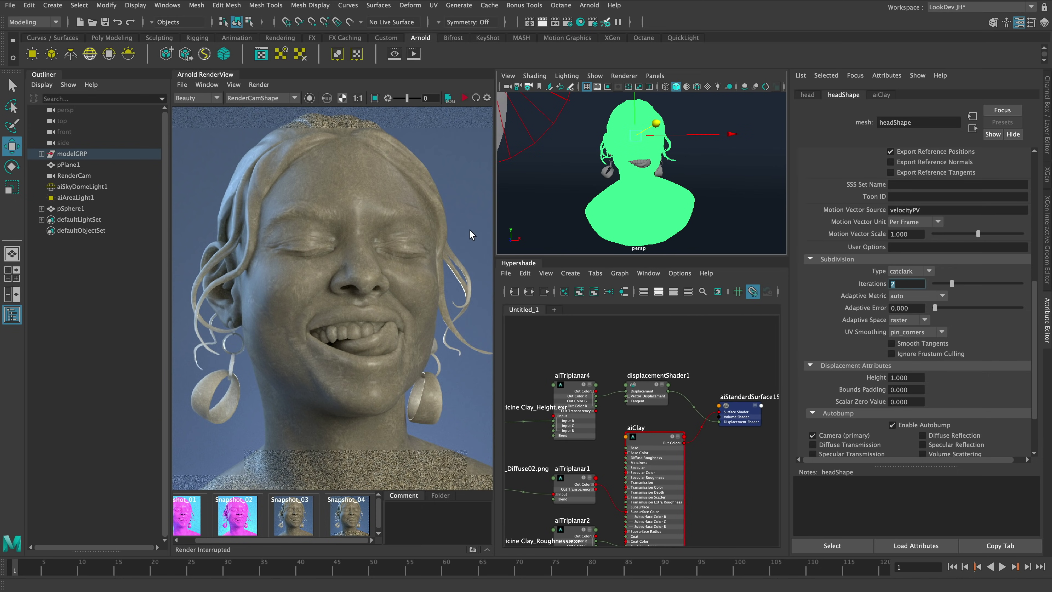
- Render a cropped region across the face and inspect the clay displacement on the cheek, nose and mouth
left_click_drag(200, 214, 466, 341)
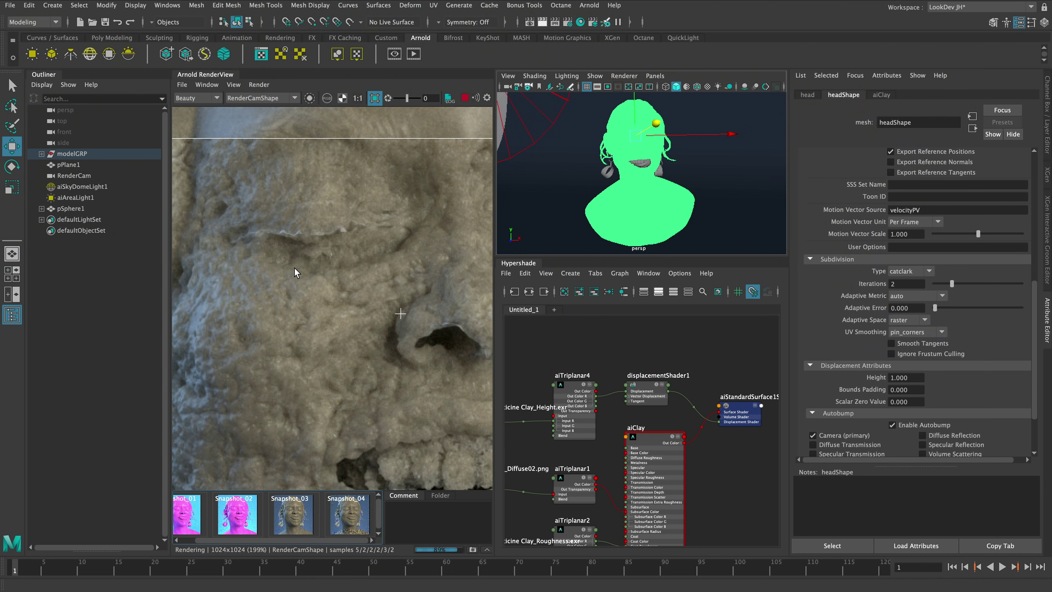
middle_click_drag(380, 406, 481, 387)
middle_click_drag(269, 399, 303, 350)
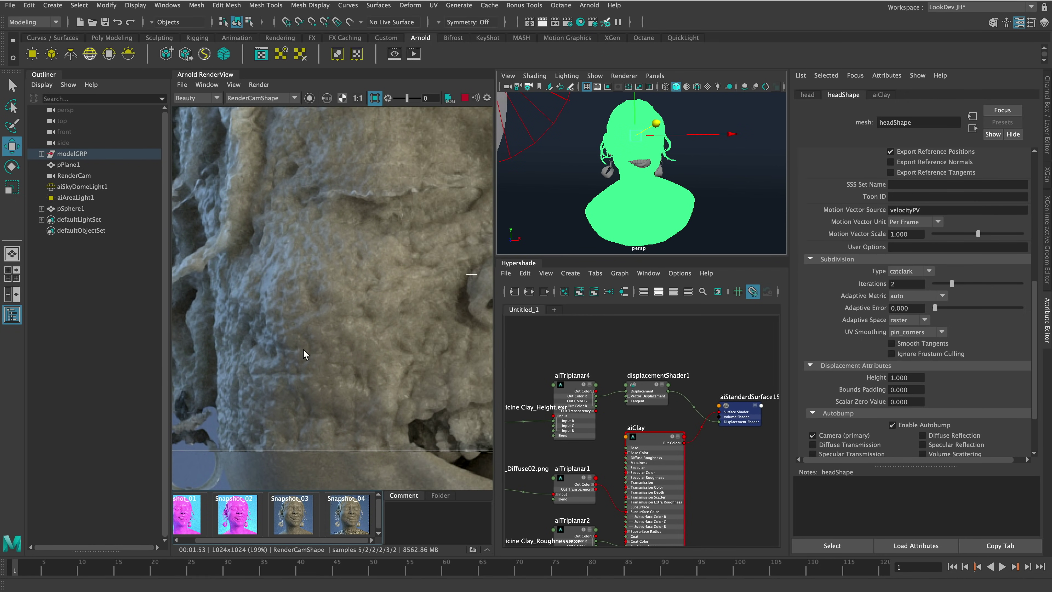
scroll(303, 350, "down", 5)
middle_click_drag(416, 339, 375, 336)
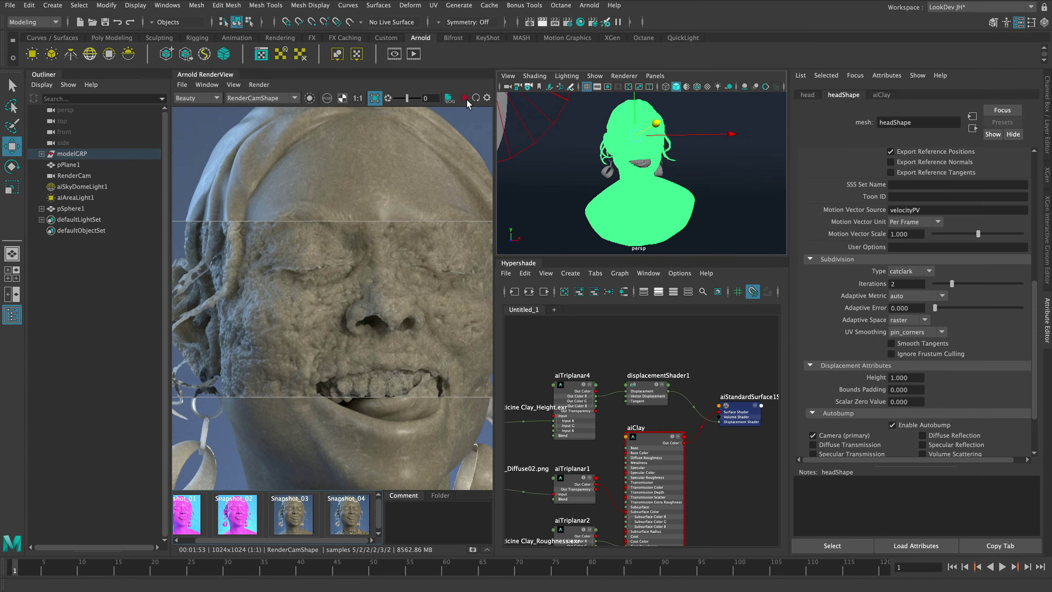
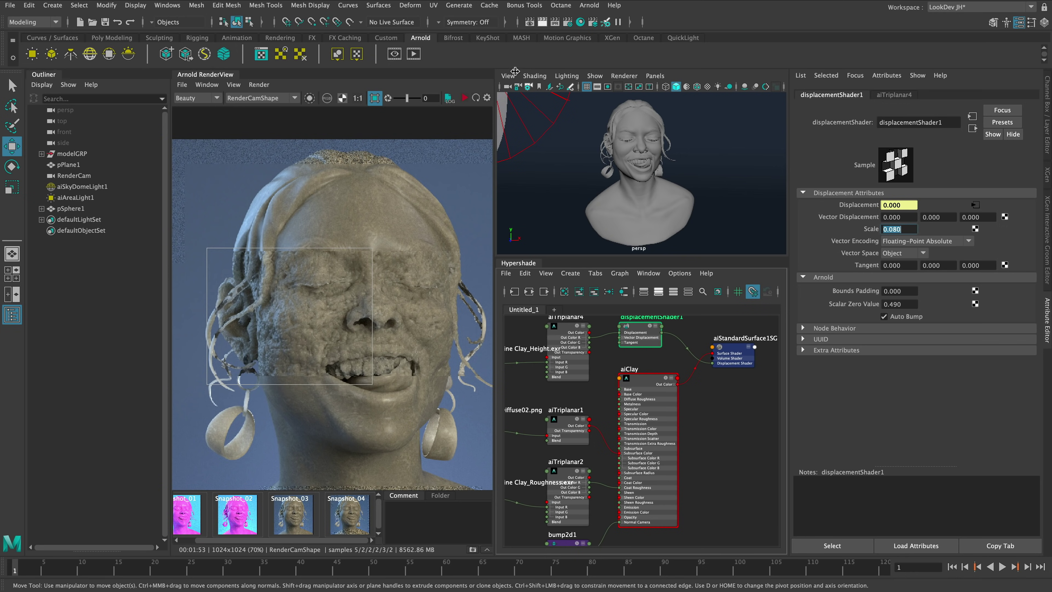
- Re-render the cropped face region with the current displacement settings and examine the cheek, ear and eye up close
left_click(463, 97)
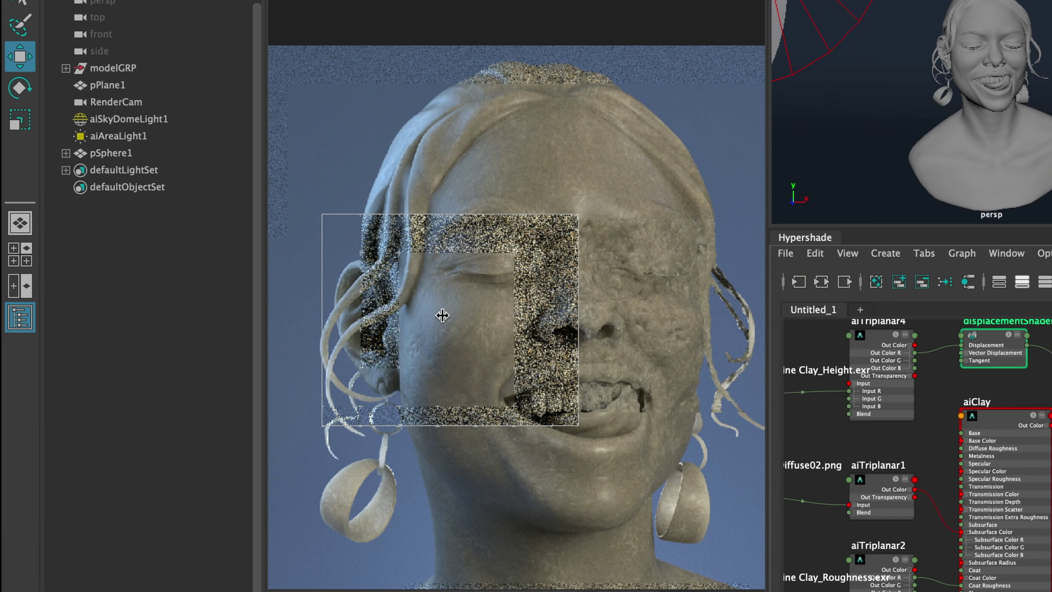
scroll(442, 316, "up", 1)
scroll(361, 425, "up", 1)
middle_click_drag(362, 425, 525, 356)
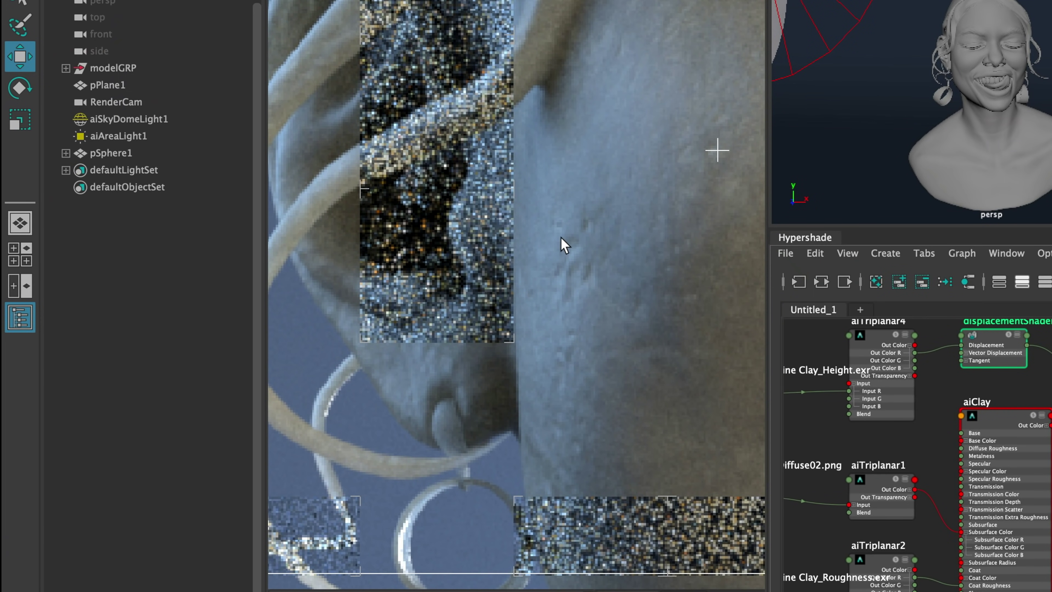
middle_click_drag(558, 345, 554, 348)
scroll(479, 354, "down", 1)
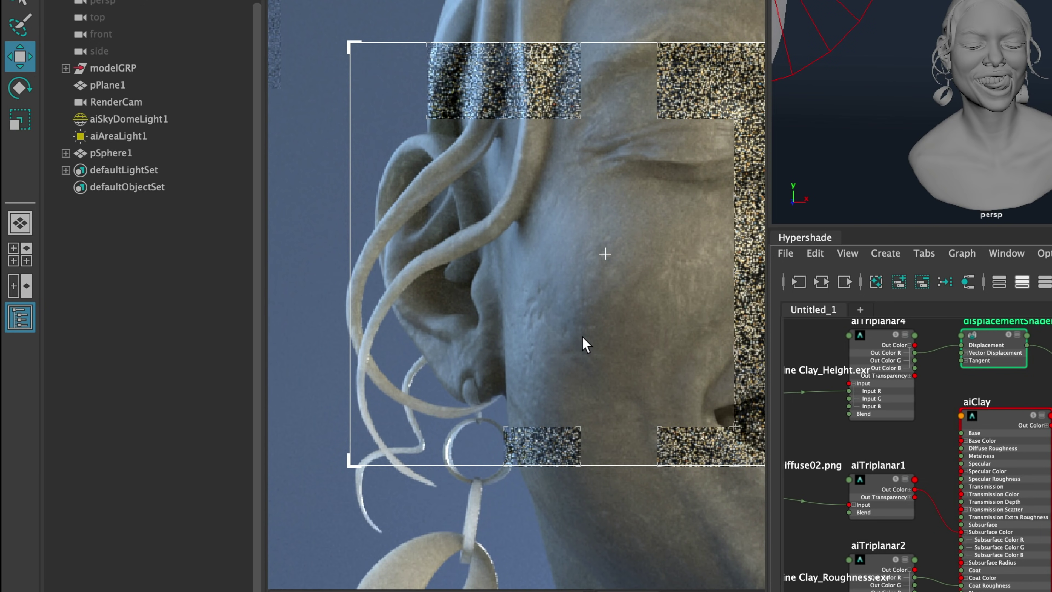
middle_click_drag(582, 337, 508, 359)
scroll(508, 360, "down", 1)
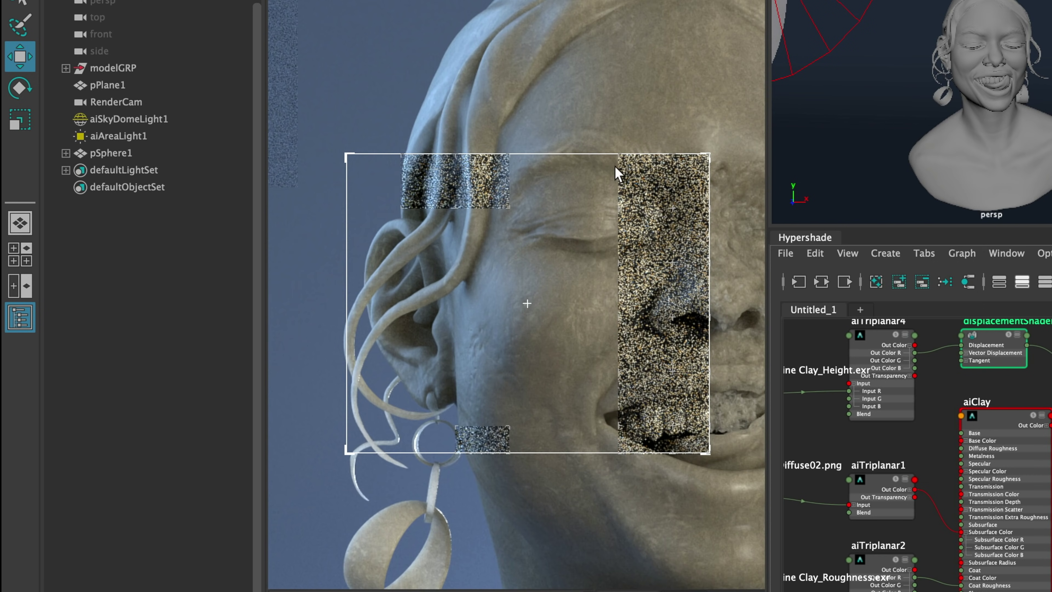
scroll(586, 348, "down", 1)
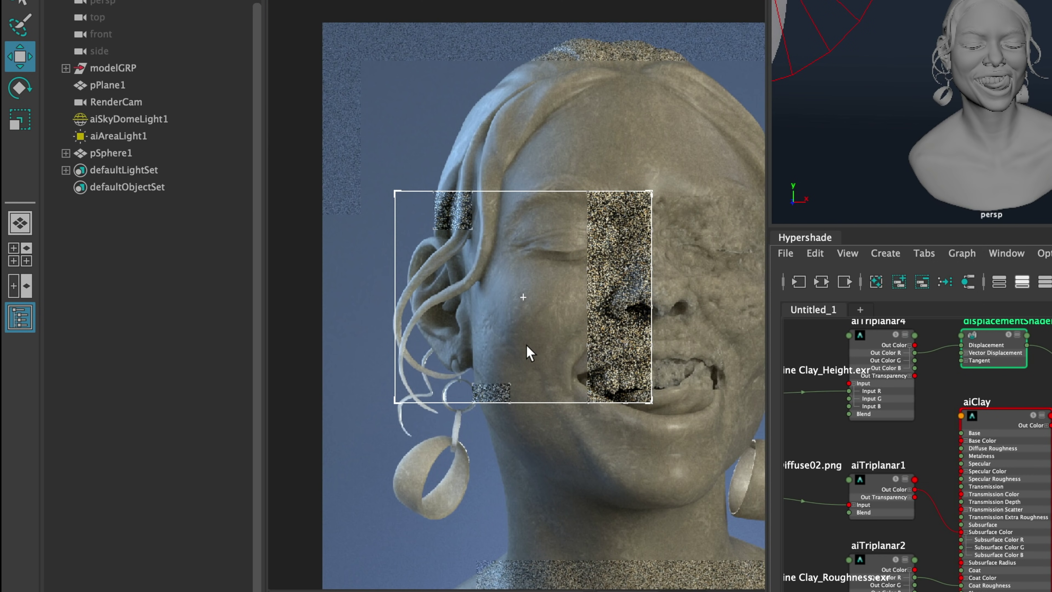
scroll(527, 346, "up", 1)
middle_click_drag(593, 359, 524, 374)
scroll(524, 374, "down", 1)
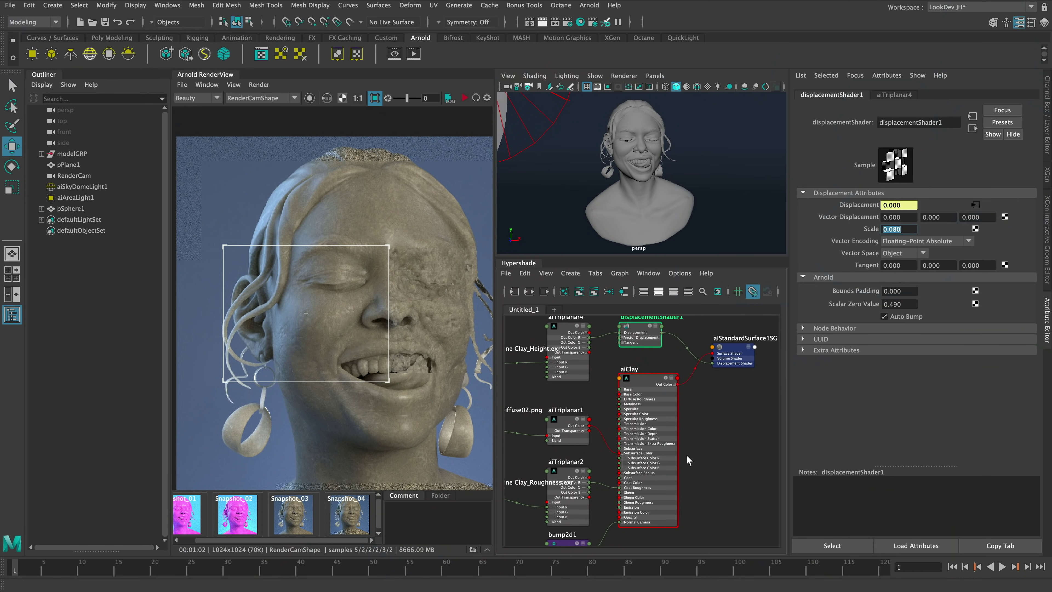
- Connect place2dTexture3's Out UV to the Uv Coord of the height, roughness and normal file textures
middle_click_drag(953, 502, 999, 467, "alt")
scroll(644, 410, "down", 3)
middle_click_drag(571, 431, 696, 410, "alt")
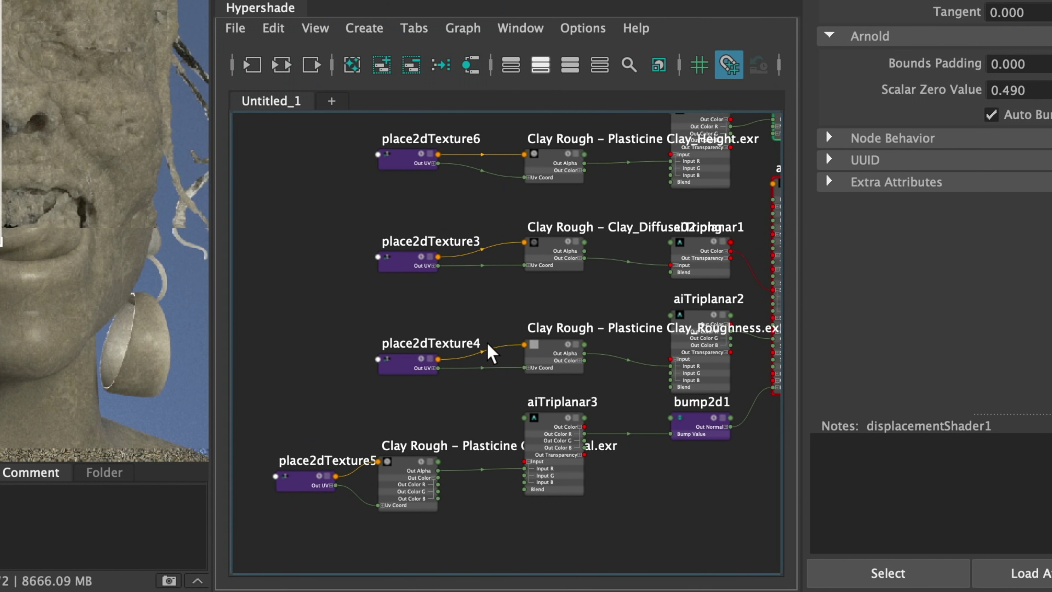
left_click_drag(394, 267, 264, 255)
middle_click_drag(367, 308, 368, 354, "alt")
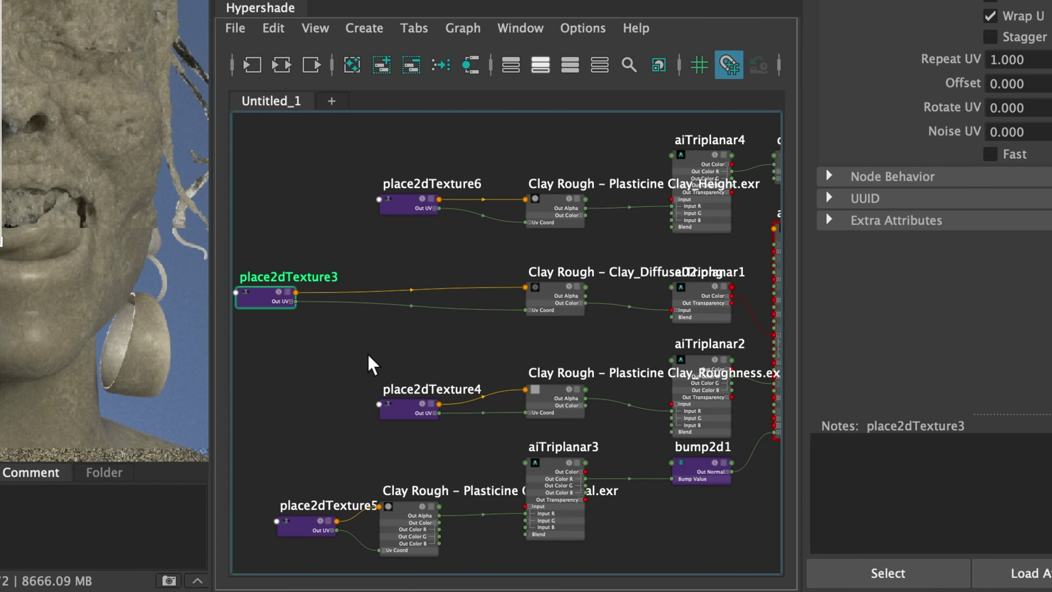
left_click_drag(296, 303, 524, 222)
left_click_drag(296, 302, 526, 412)
middle_click_drag(331, 389, 355, 355, "alt")
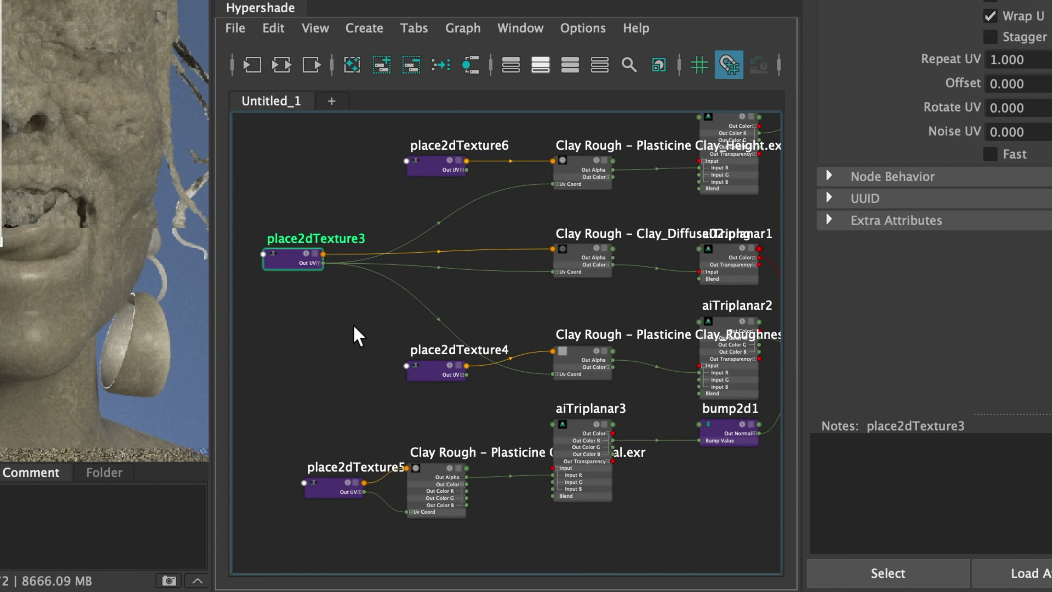
left_click_drag(324, 265, 407, 511)
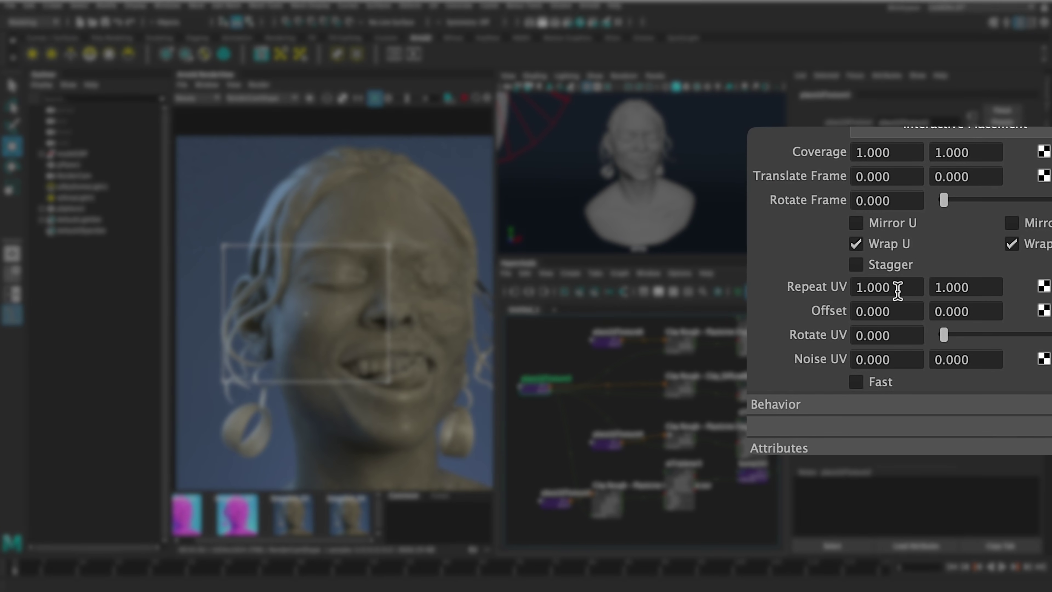
- Set place2dTexture3's Repeat UV to 4 by 4 and check the clay detail in the region render
left_click_drag(903, 290, 870, 297)
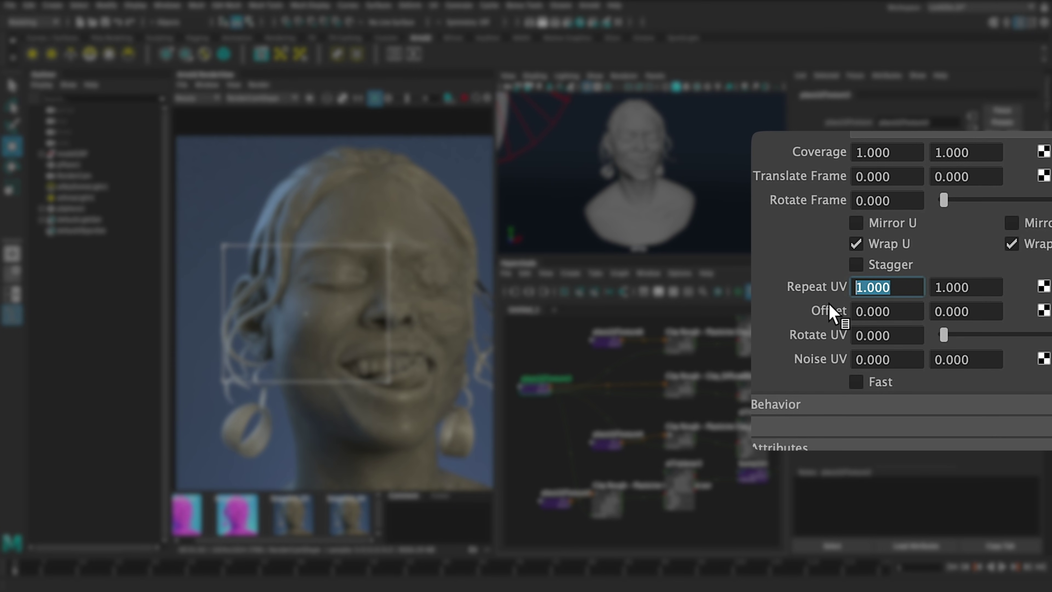
type("4")
key("Tab")
type("4")
key("Return")
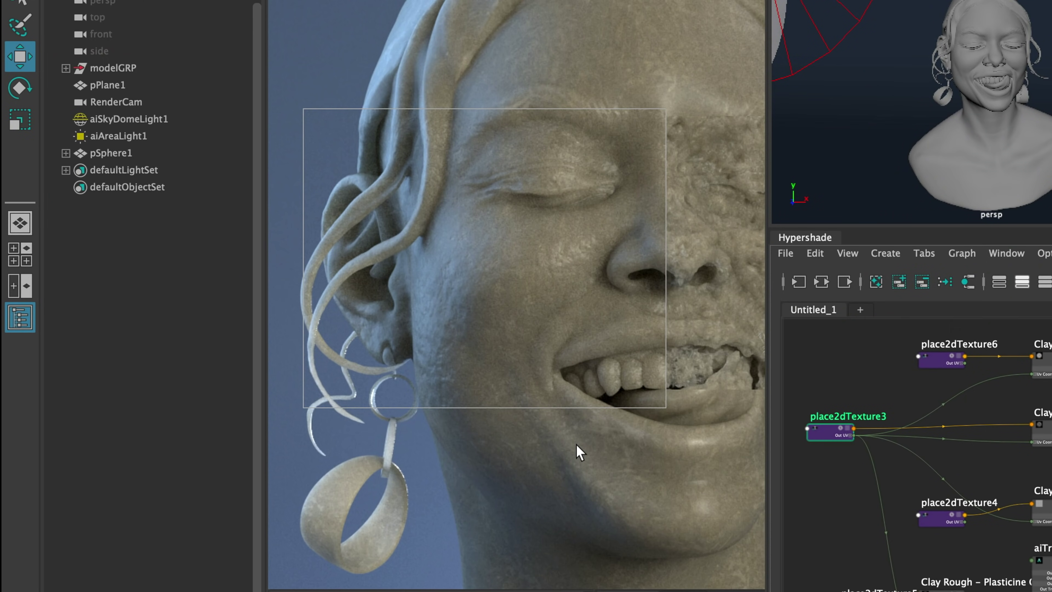
middle_click_drag(620, 437, 603, 453, "alt")
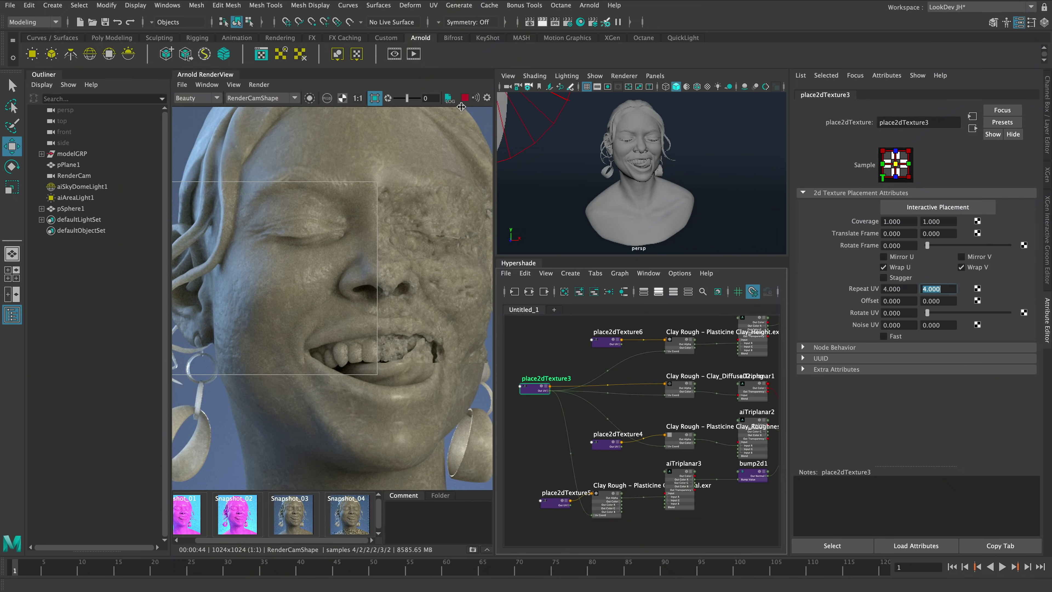
left_click(466, 100)
- Set place2dTexture3's Repeat UV to 5 by 5 and inspect the full render of the face and neck
scroll(353, 290, "down", 1)
type("5")
key("Return")
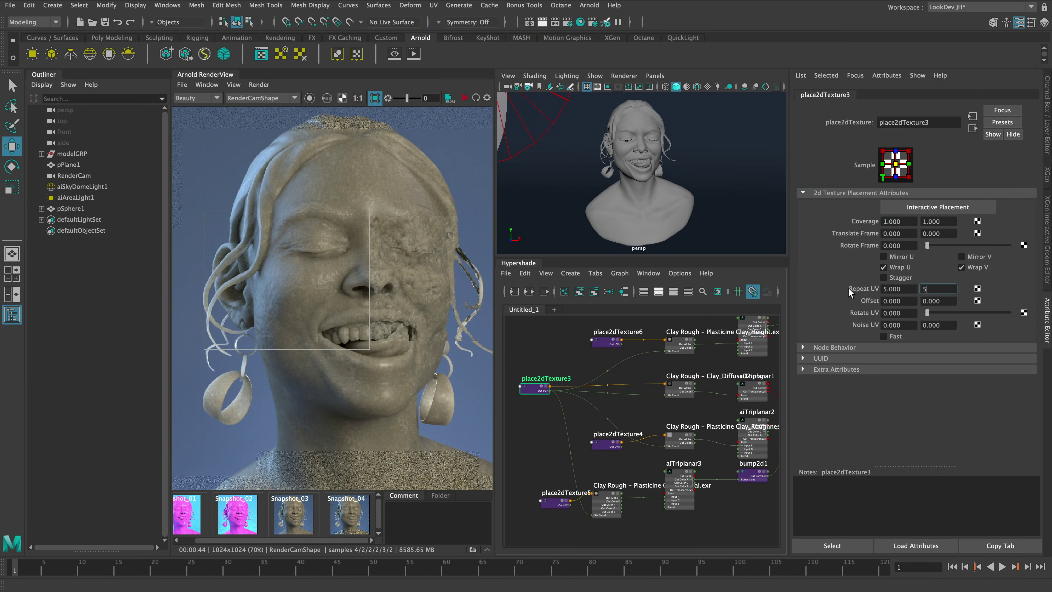
scroll(372, 256, "down", 1)
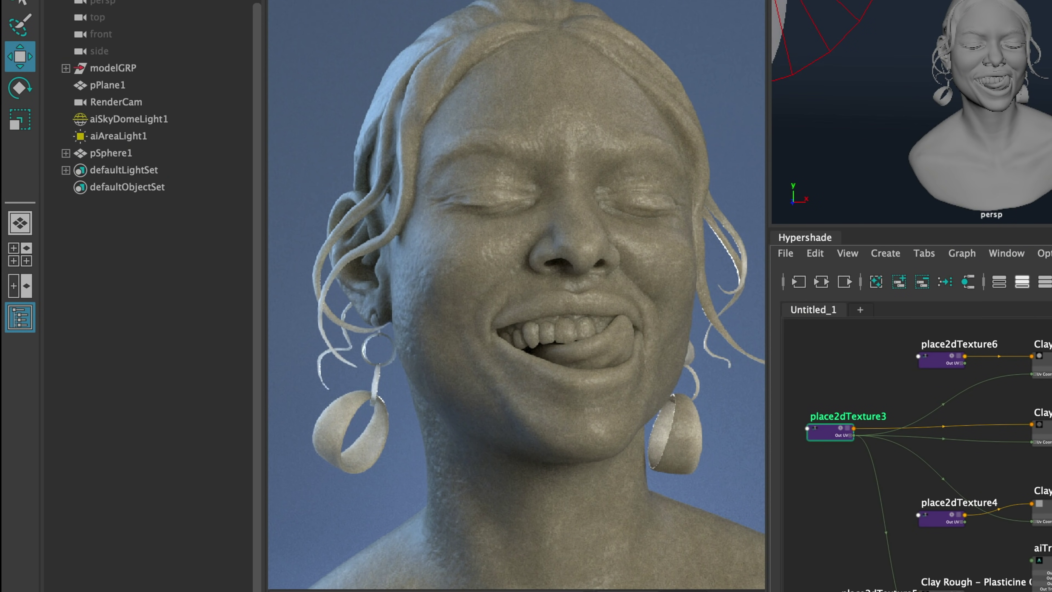
scroll(534, 420, "down", 1)
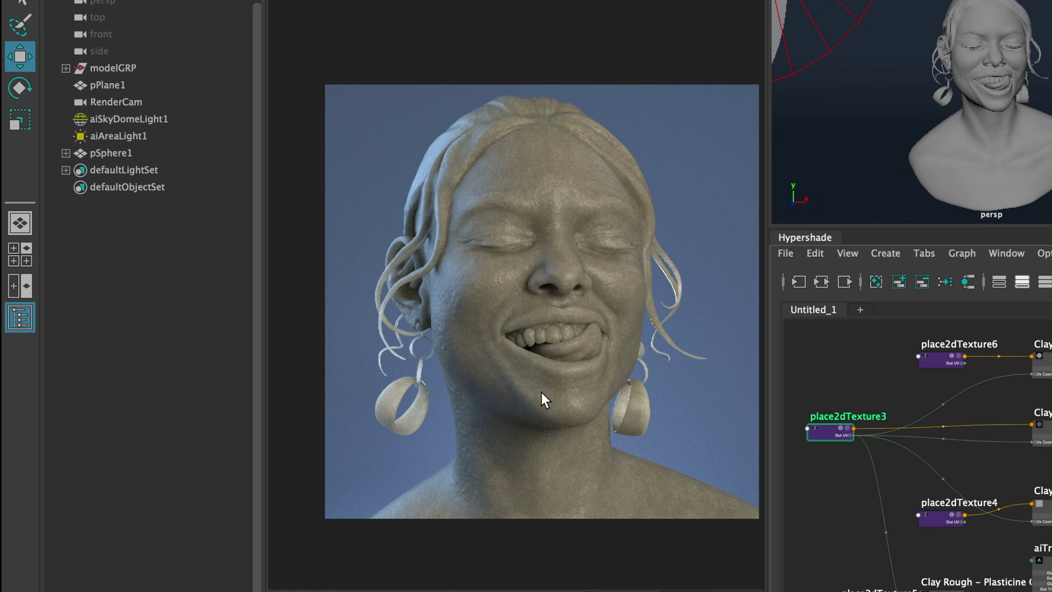
scroll(493, 482, "up", 4)
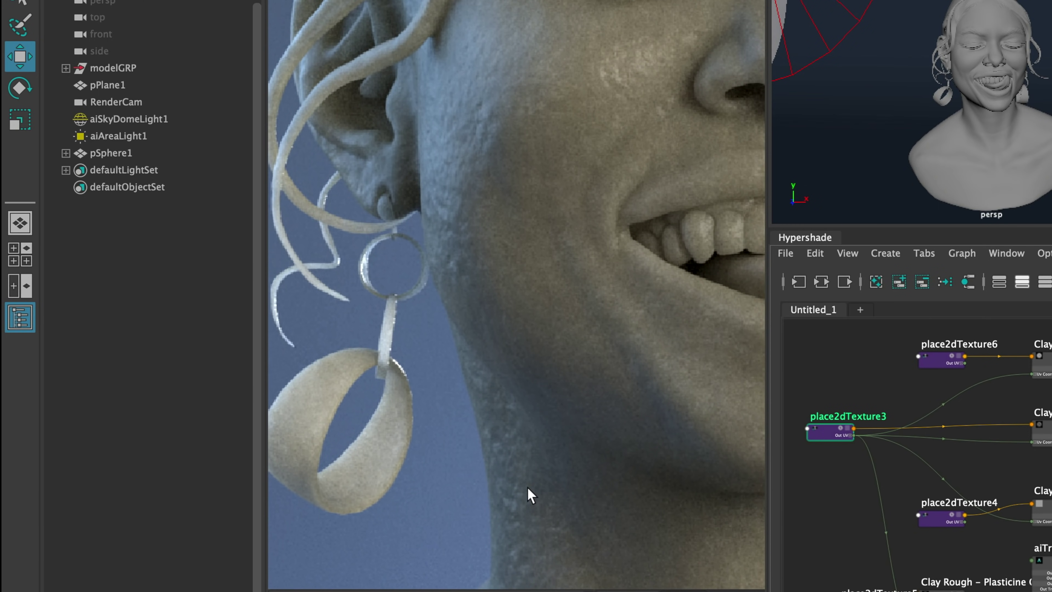
scroll(532, 495, "up", 1)
middle_click_drag(556, 430, 560, 195)
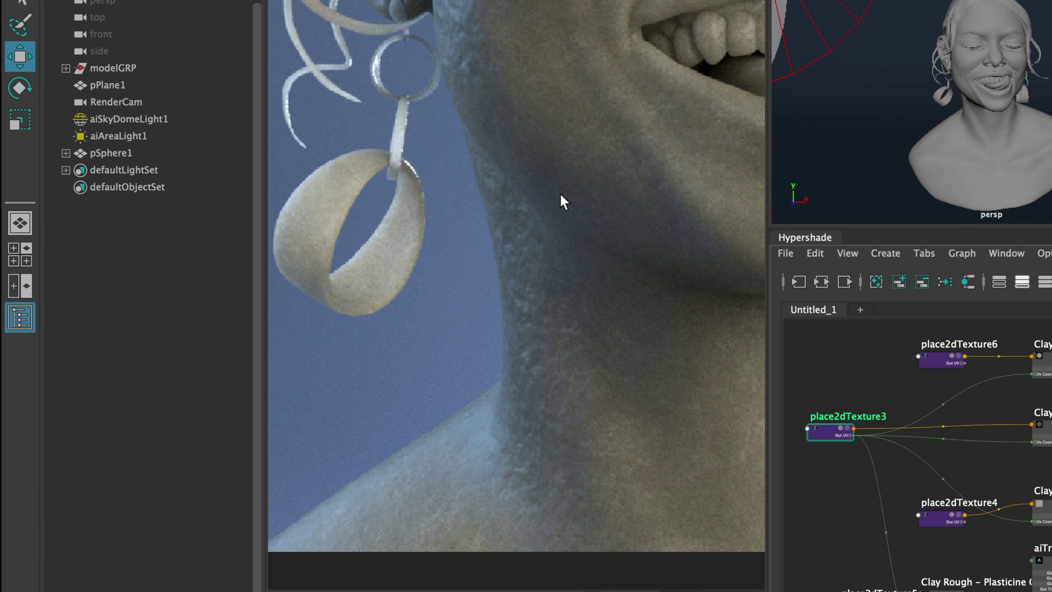
scroll(575, 320, "down", 6)
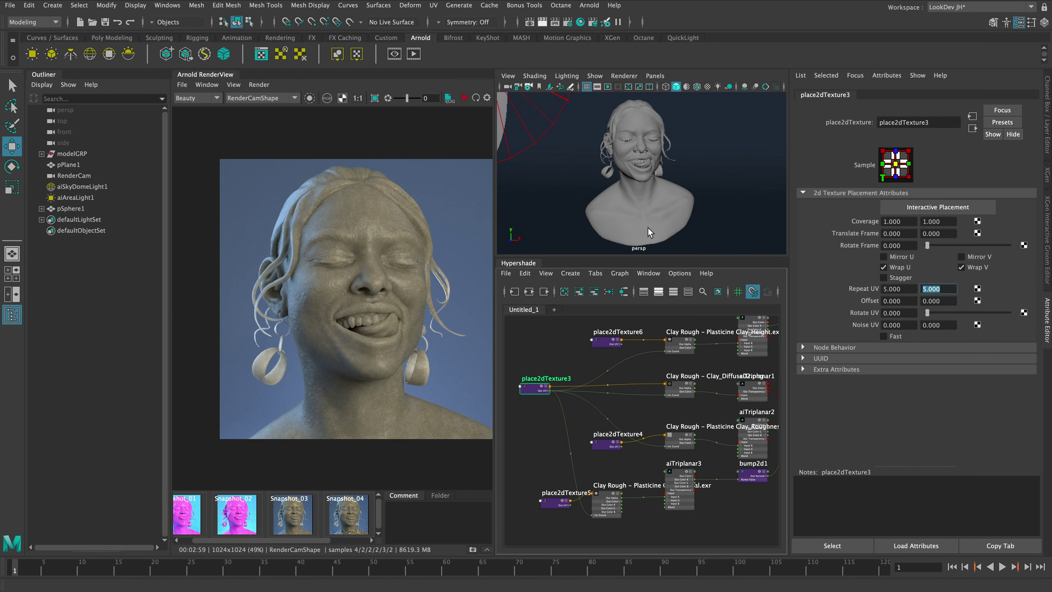
- Set the Exposure of the roughness texture driving aiClay's coat roughness to -0.25
middle_click_drag(712, 373, 667, 385)
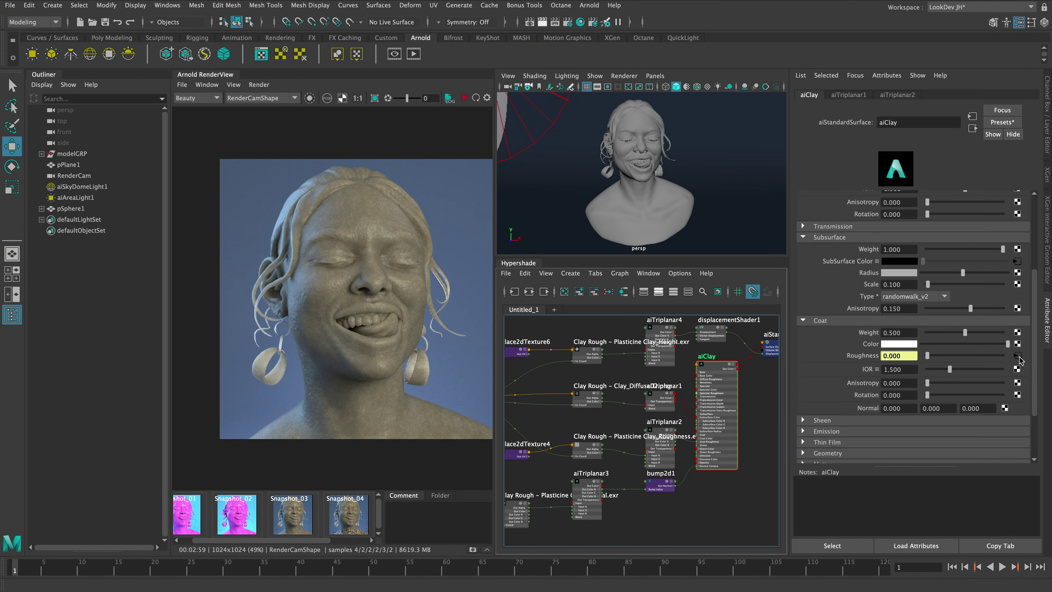
left_click(1018, 356)
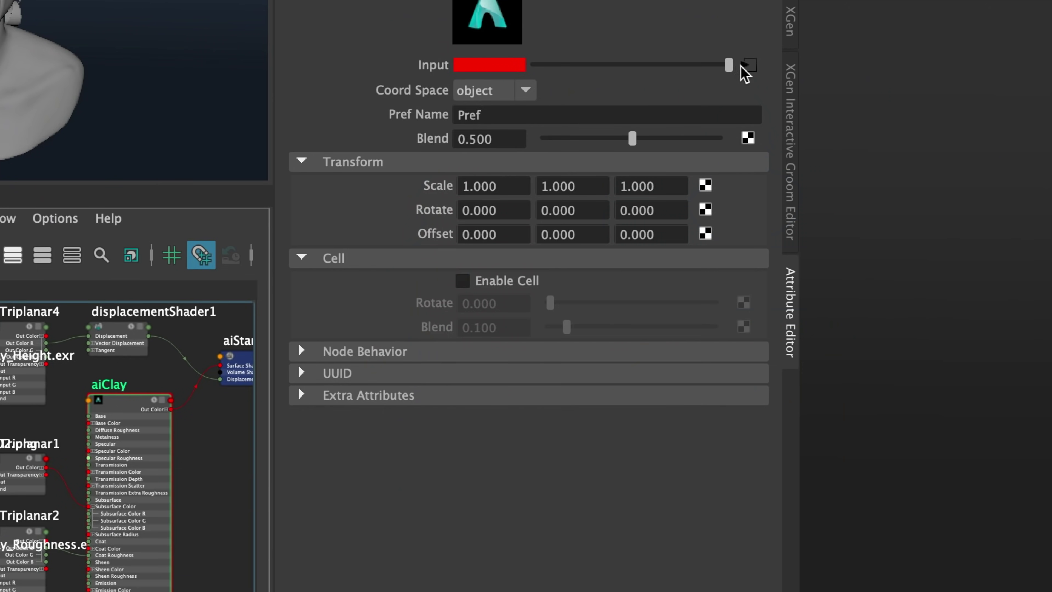
left_click(742, 66)
left_click(501, 332)
type("-0.")
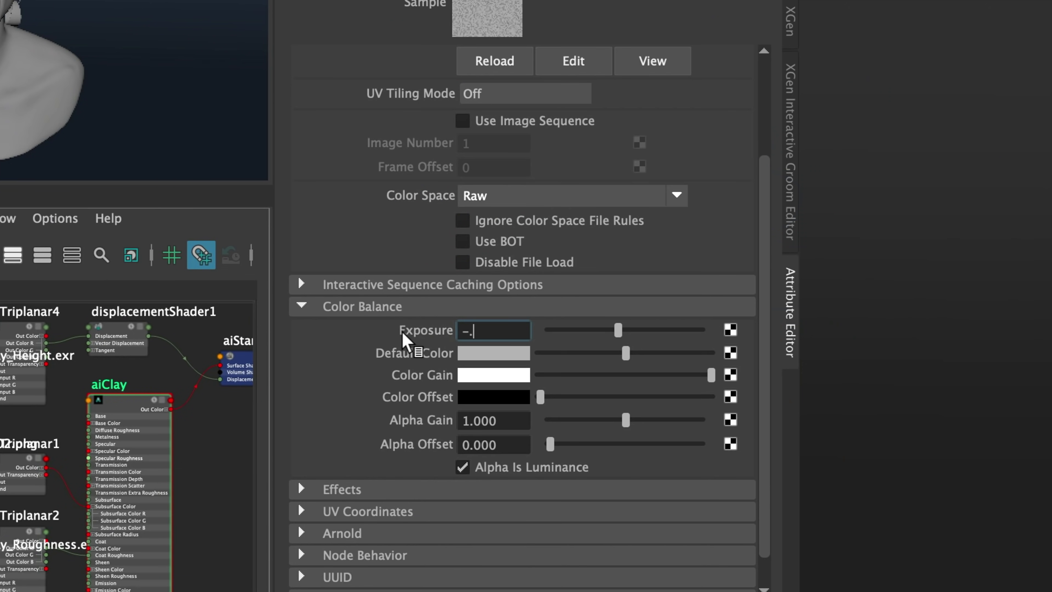
type("25")
key("Return")
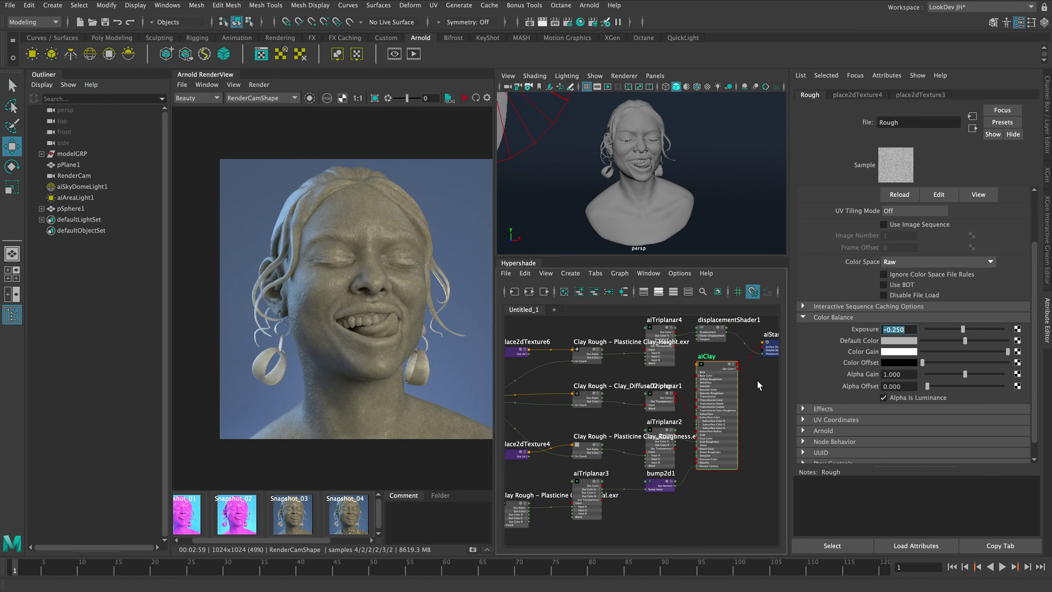
- Darken the base color of the backdrop plane's aiBackdrop material to a very dark blue
middle_click_drag(744, 384, 728, 398, "alt")
left_click(740, 220)
scroll(937, 307, "up", 3)
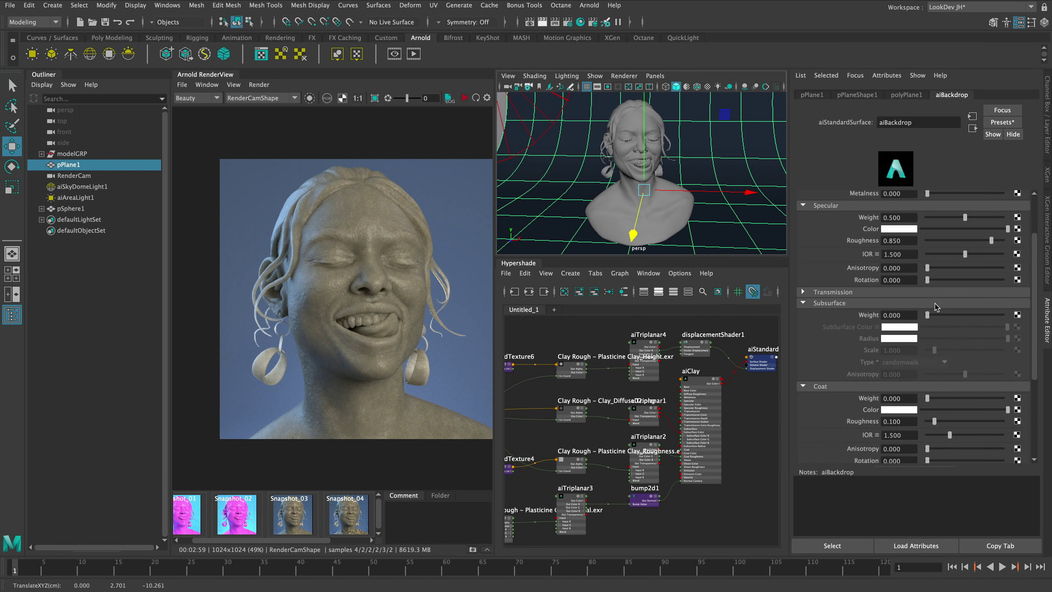
scroll(936, 306, "up", 2)
left_click_drag(944, 235, 927, 236)
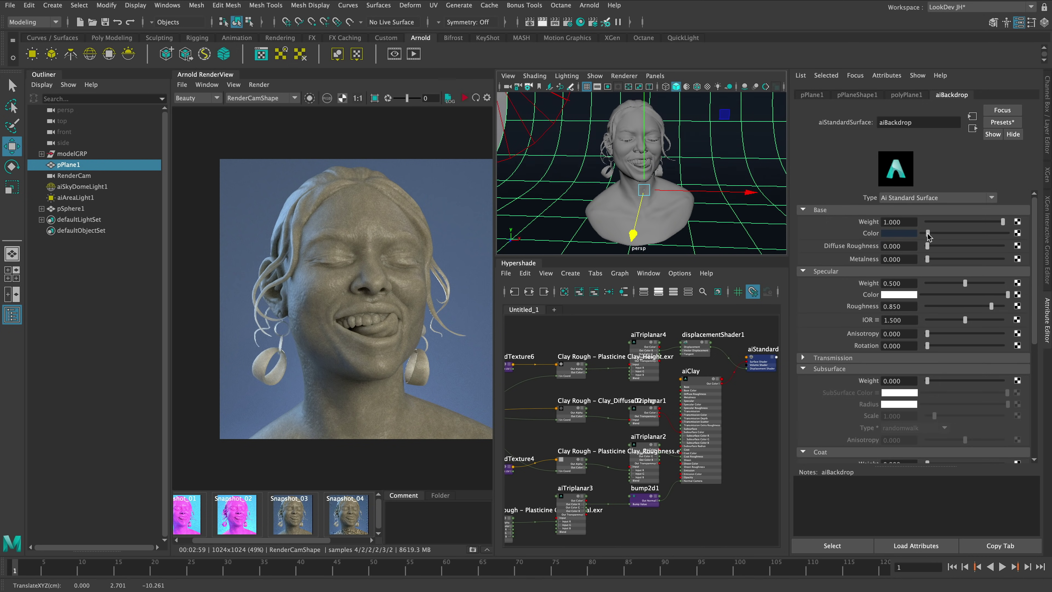
- Set the intensity of aiSkyDomeLight1 to 0
key("f")
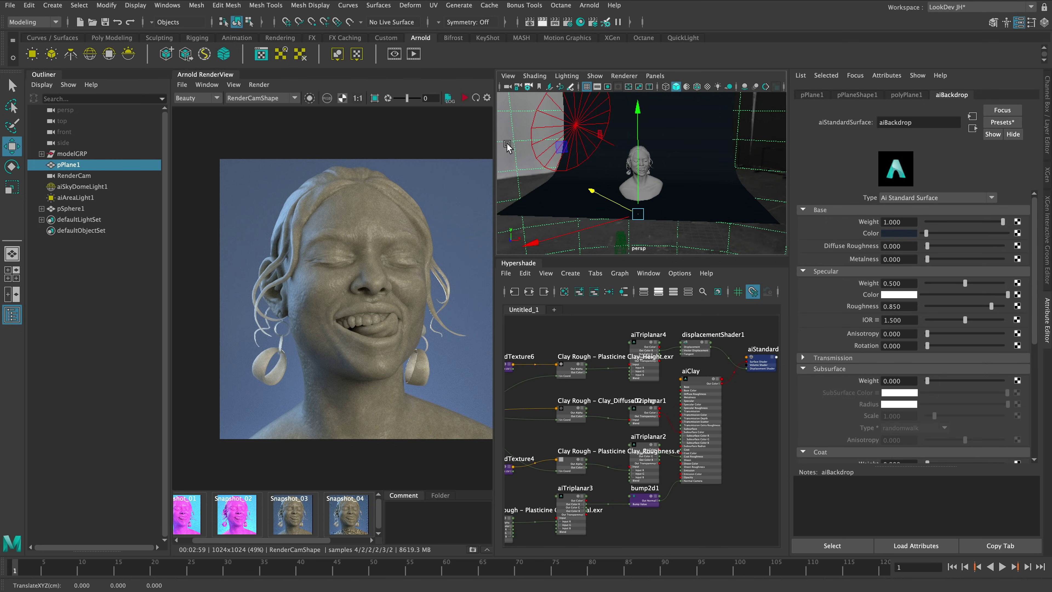
left_click(508, 146)
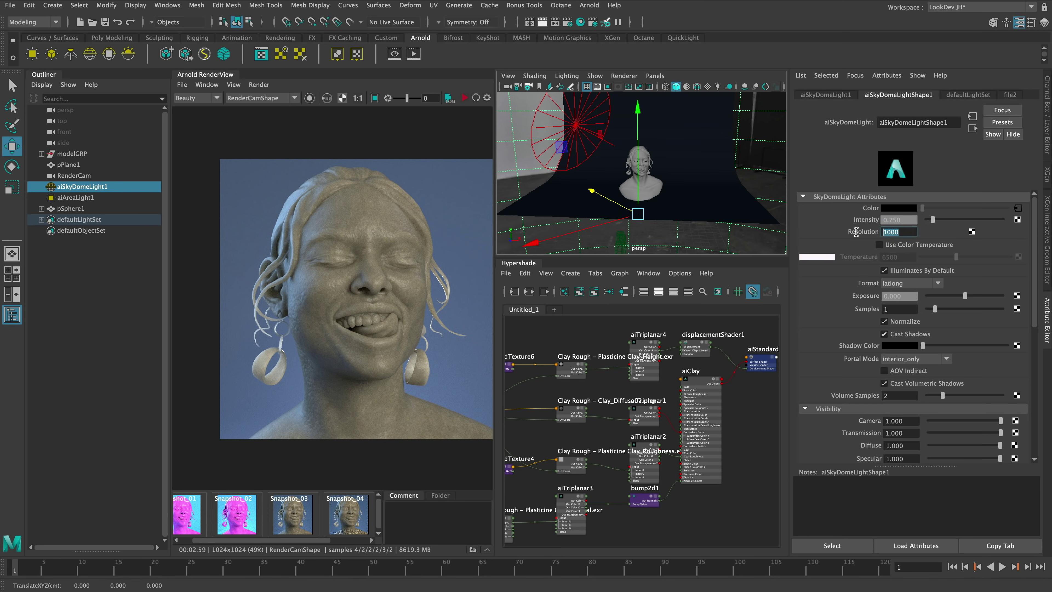
left_click_drag(901, 222, 851, 221)
type("0")
key("Return")
- Add an Arnold area light at the bust, enlarge it and set its light shape to disk
left_click(589, 5)
mouse_move(622, 60)
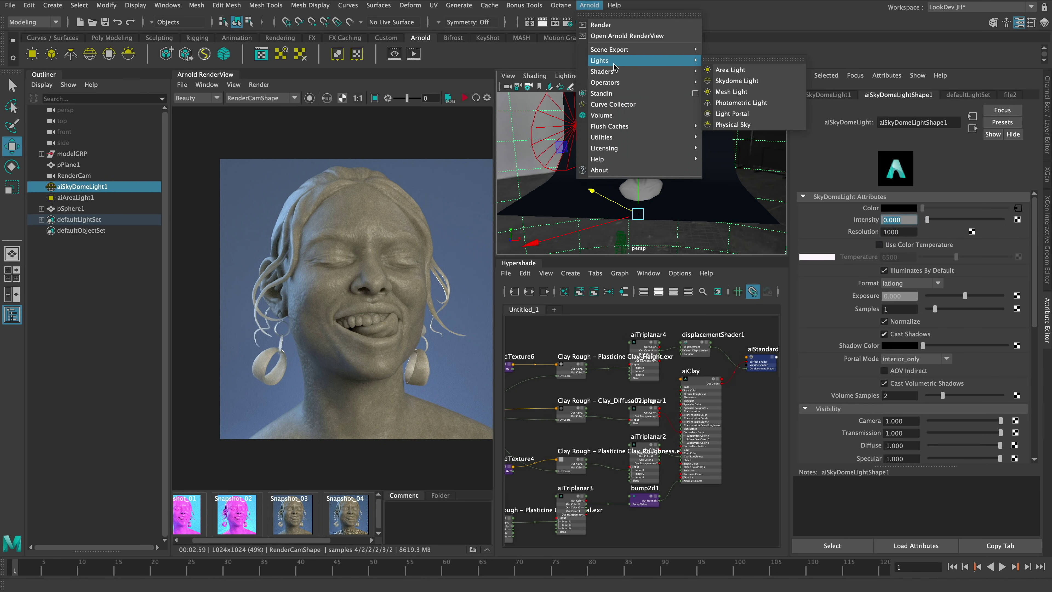
left_click(709, 73)
left_click_drag(638, 214, 728, 179)
key("r")
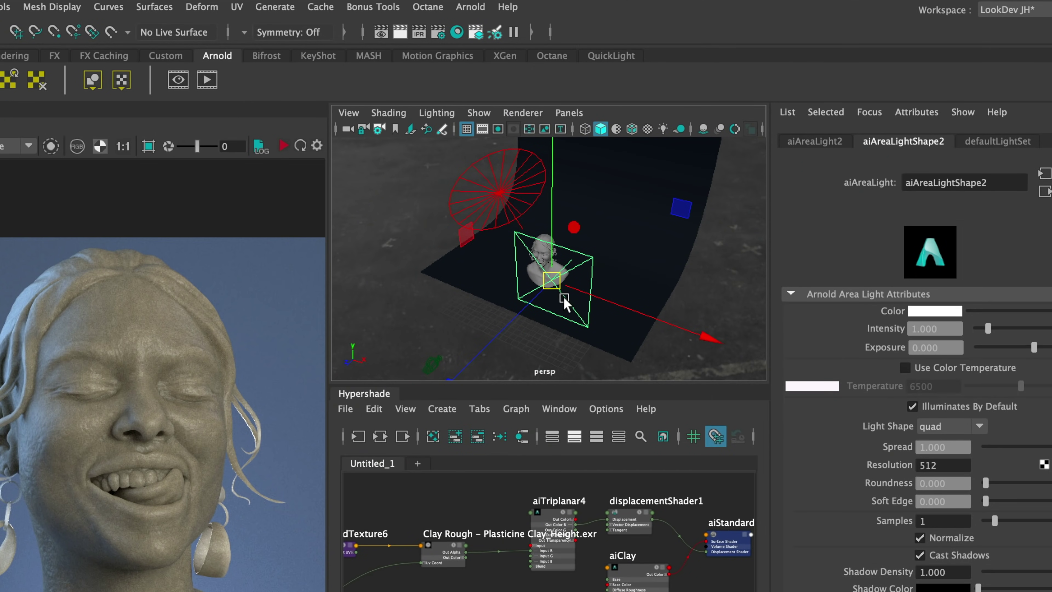
key("e")
left_click_drag(565, 275, 560, 286)
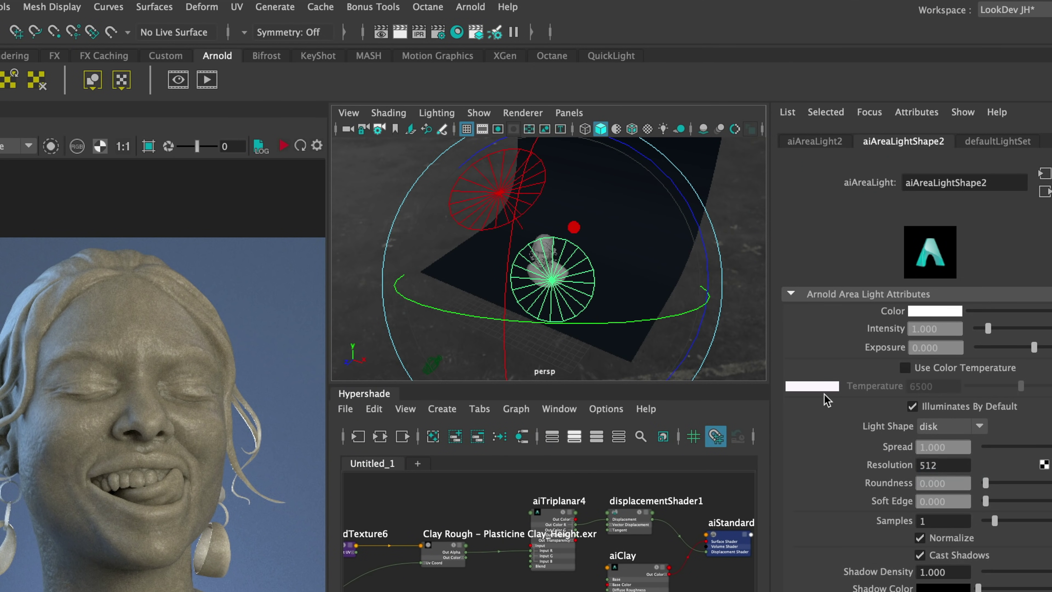
key("w")
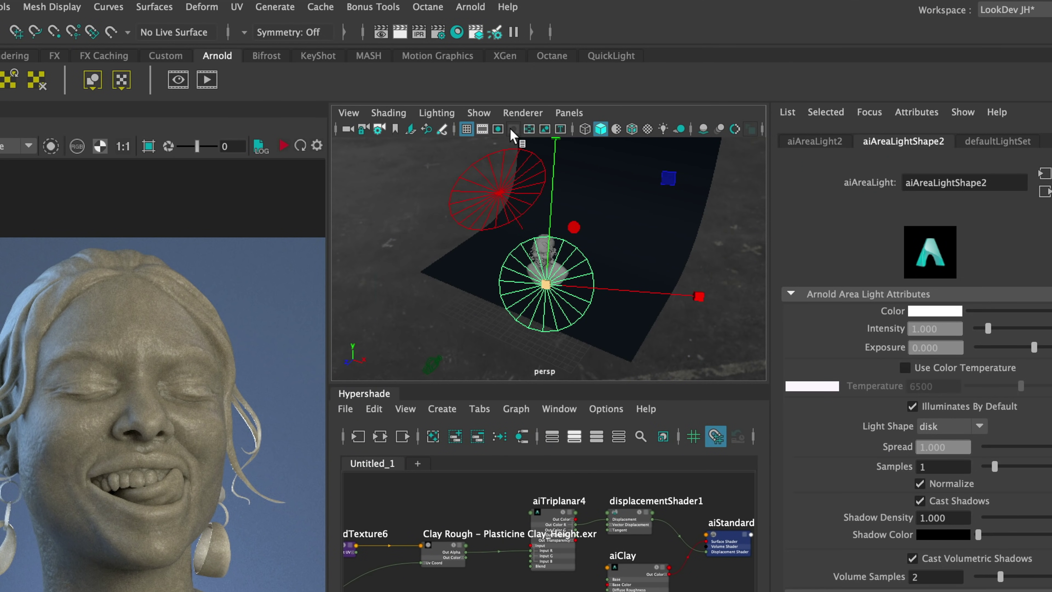
- Aim the new disk light down at the bust by looking through it, and render with its Exposure set to 10
left_click(568, 113)
left_click(597, 179)
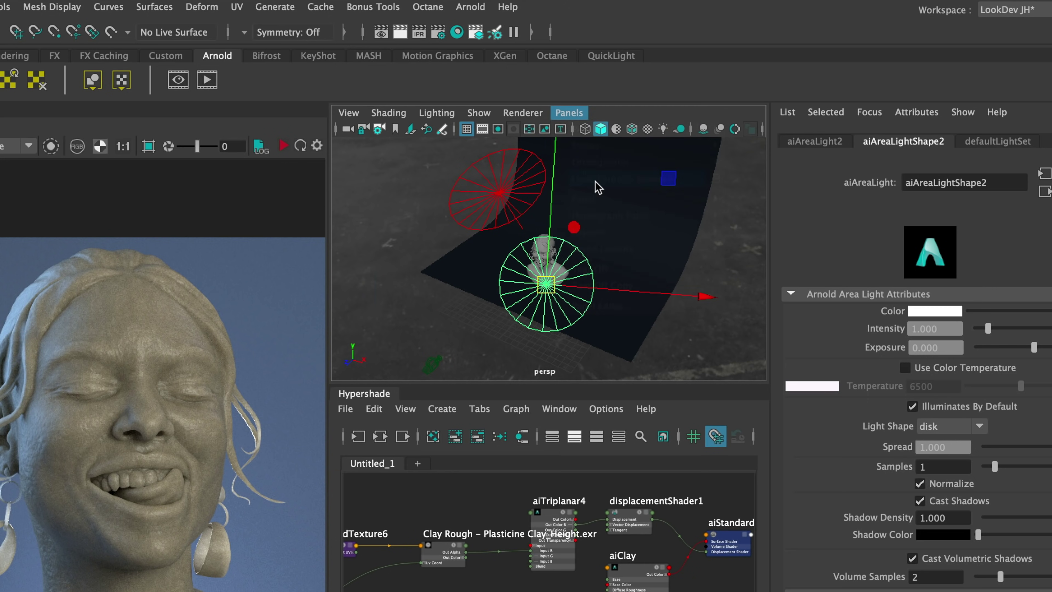
left_click_drag(572, 283, 553, 304, "alt")
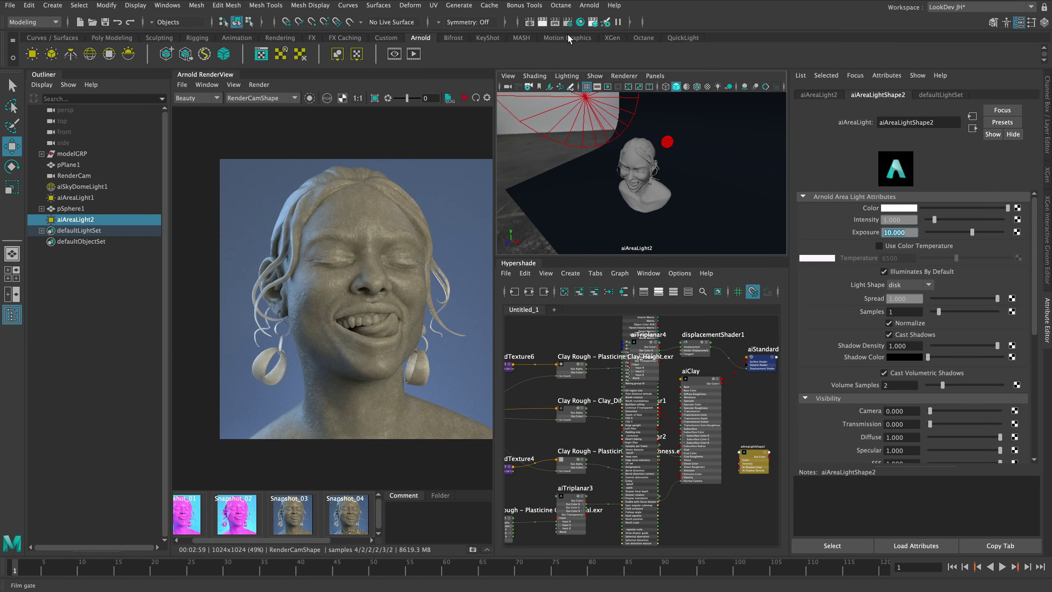
left_click(568, 22)
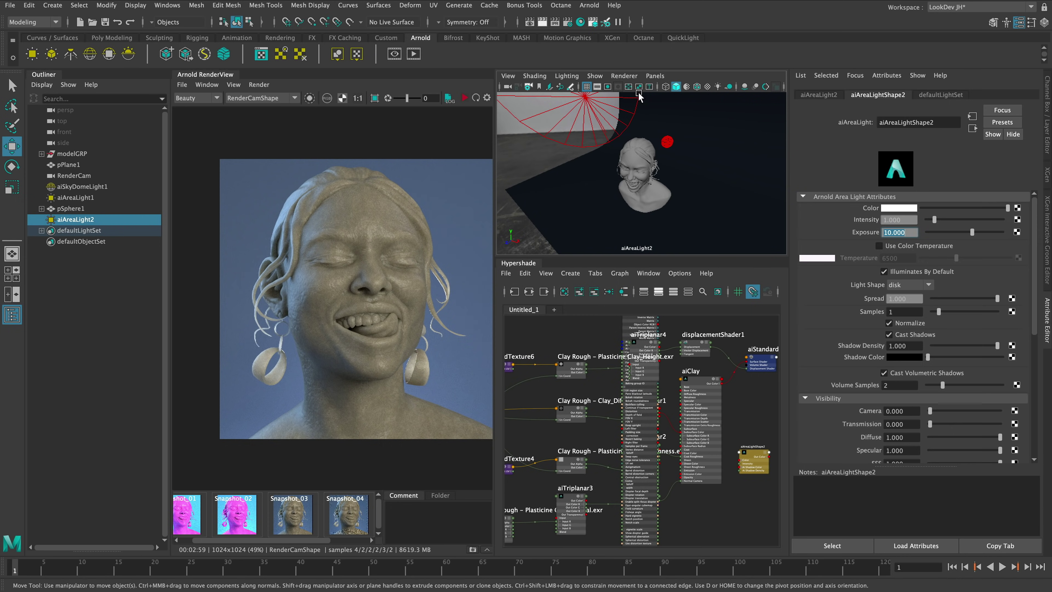
left_click(464, 98)
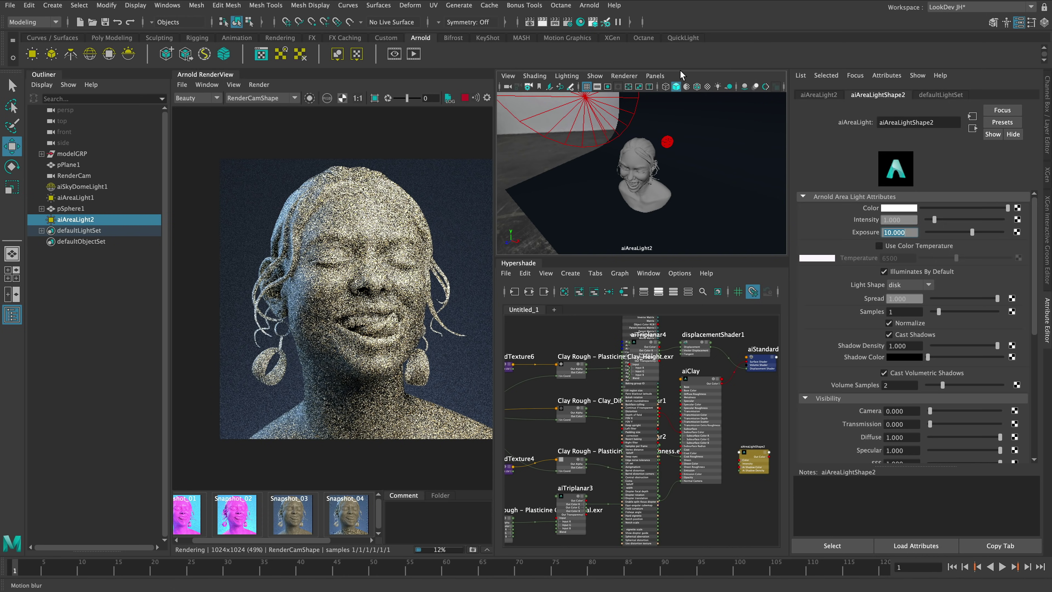
- Return to the perspective view and move aiAreaLight2 farther away from the bust along its own axis
left_click(656, 77)
mouse_move(752, 88)
left_click(783, 109)
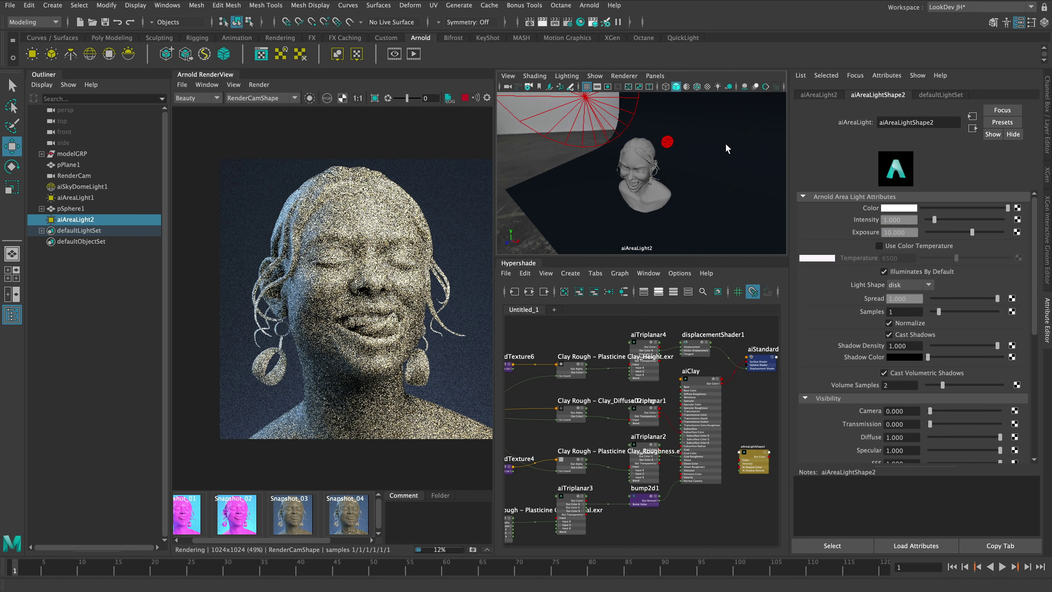
left_click_drag(630, 201, 732, 195, "alt")
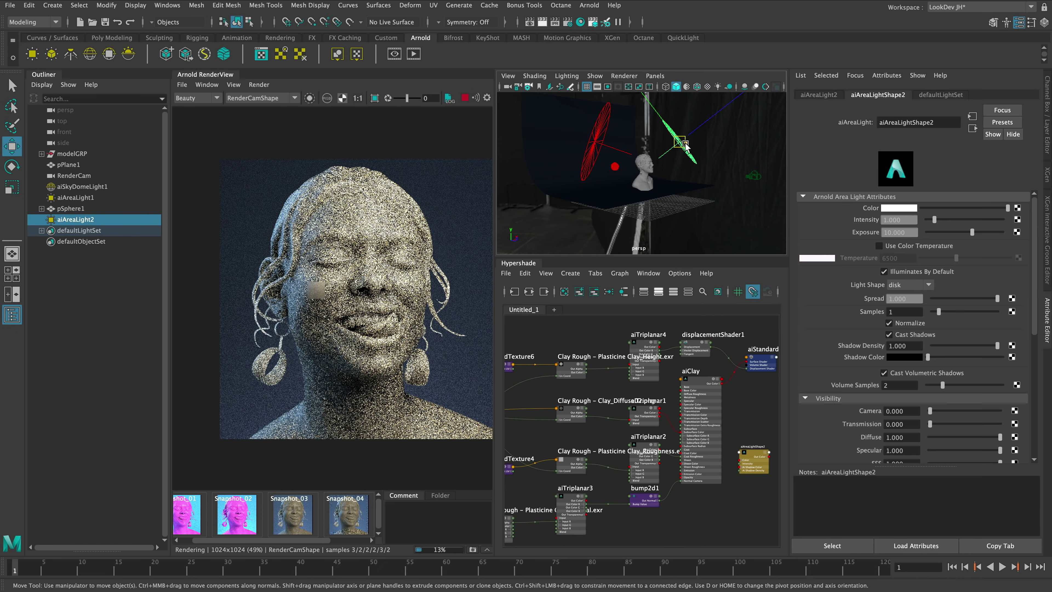
left_click_drag(685, 144, 707, 124)
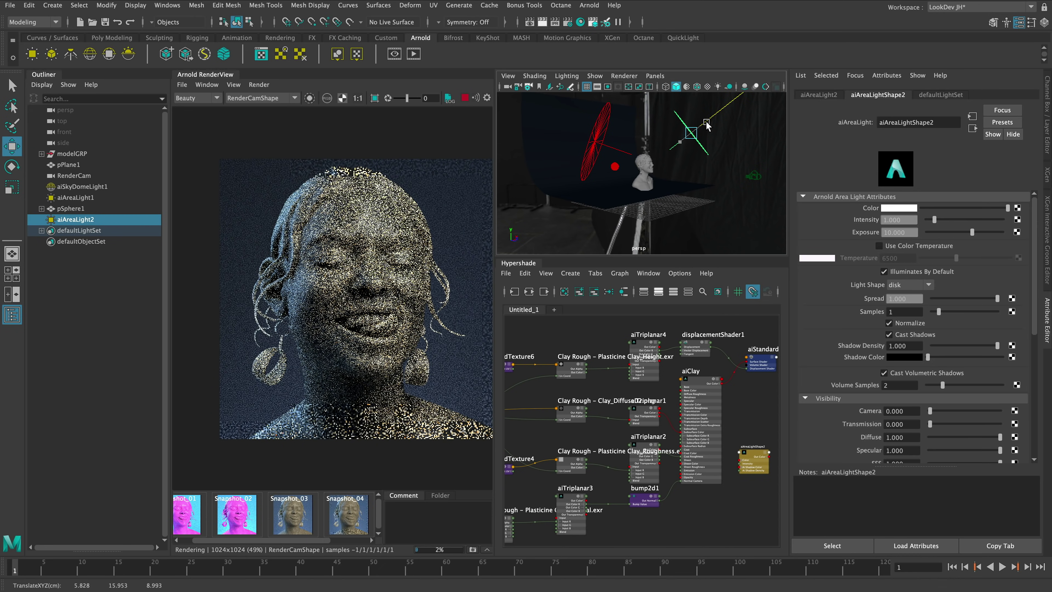
- Look through aiAreaLight2 again to re-aim it at the bust from higher up, and return to the perspective view
left_click(655, 76)
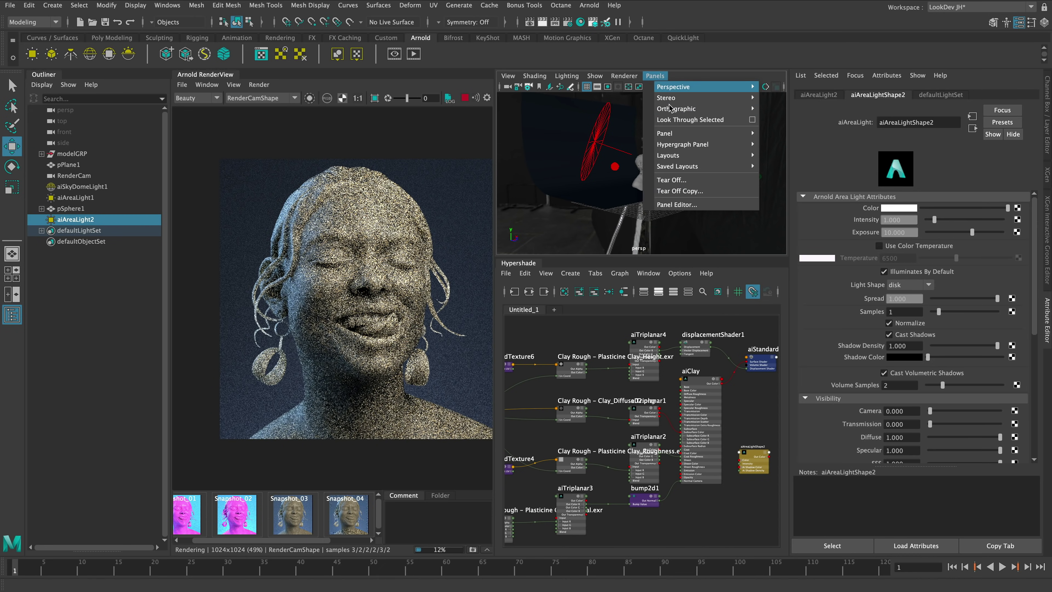
left_click(673, 117)
left_click_drag(681, 177, 664, 184, "alt")
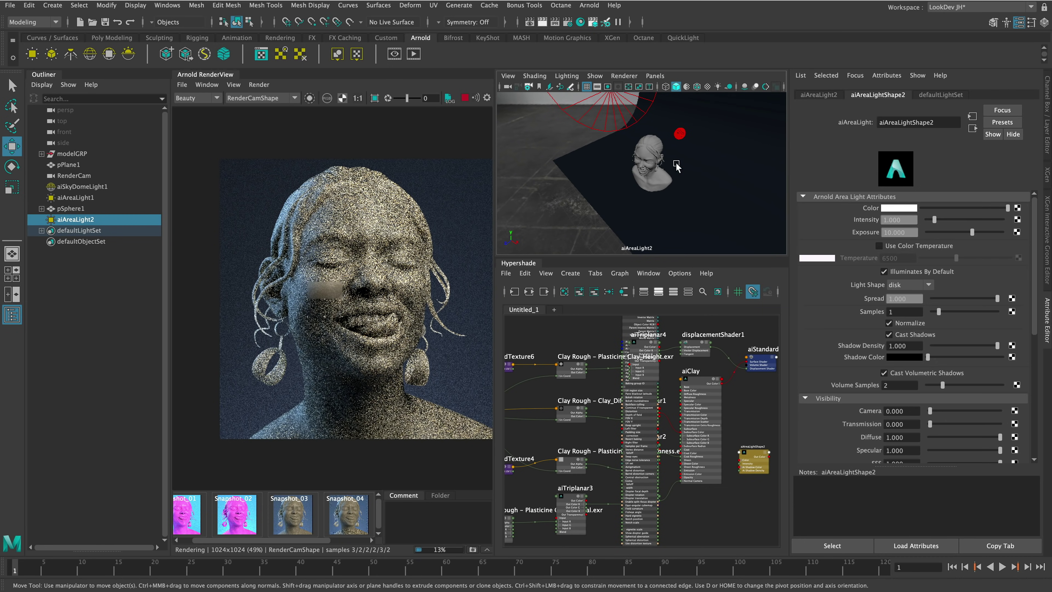
left_click(655, 76)
mouse_move(705, 87)
left_click(796, 109)
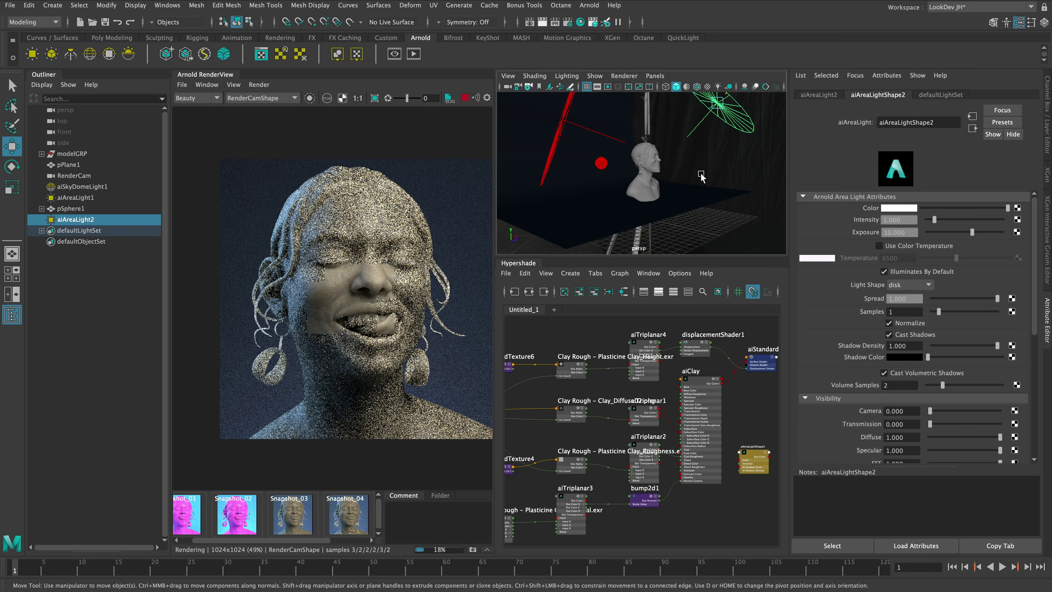
- Interrupt the render and limit it to a crop region covering the mouth, chin and neck
scroll(699, 174, "down", 2)
middle_click_drag(699, 174, 685, 200, "alt")
left_click(465, 99)
left_click(377, 99)
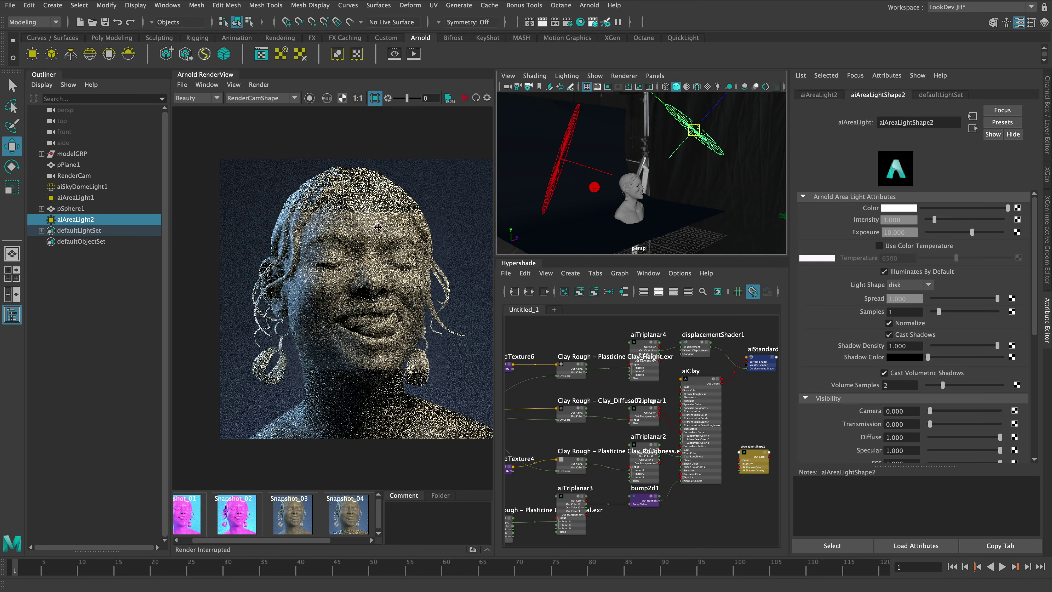
left_click_drag(319, 281, 385, 416)
scroll(386, 430, "up", 2)
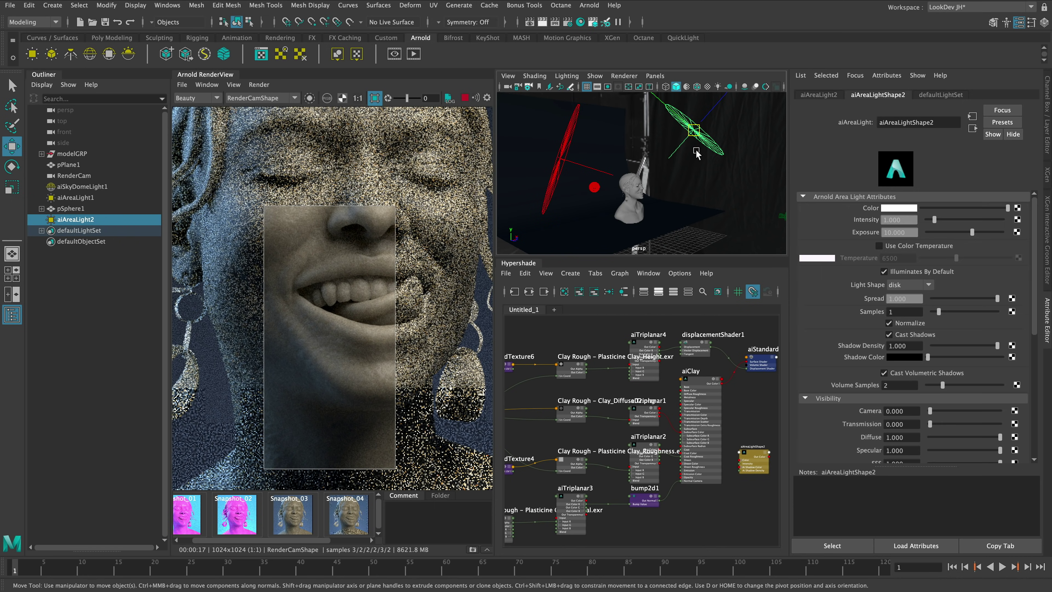
- Scale down aiAreaLight2 and inspect the shading around the mouth in the cropped render
left_click_drag(707, 112, 682, 138)
key("r")
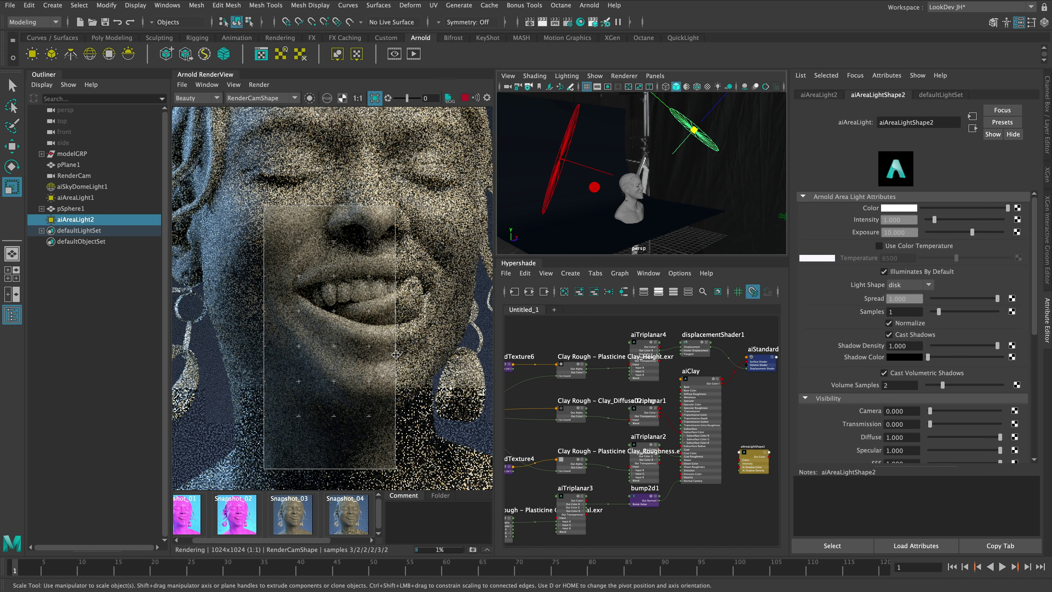
scroll(396, 356, "down", 2)
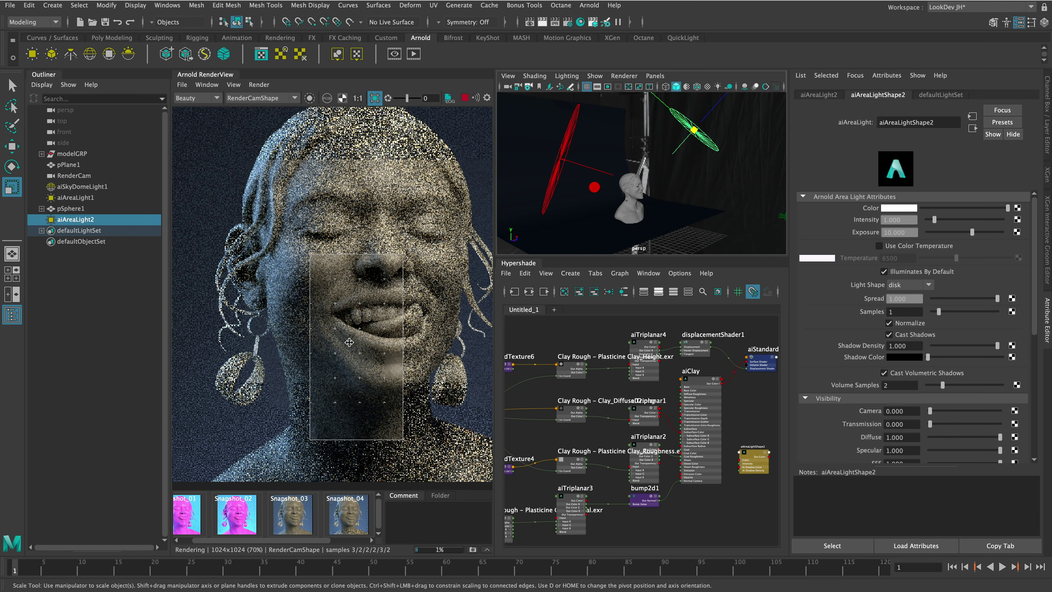
scroll(384, 366, "up", 2)
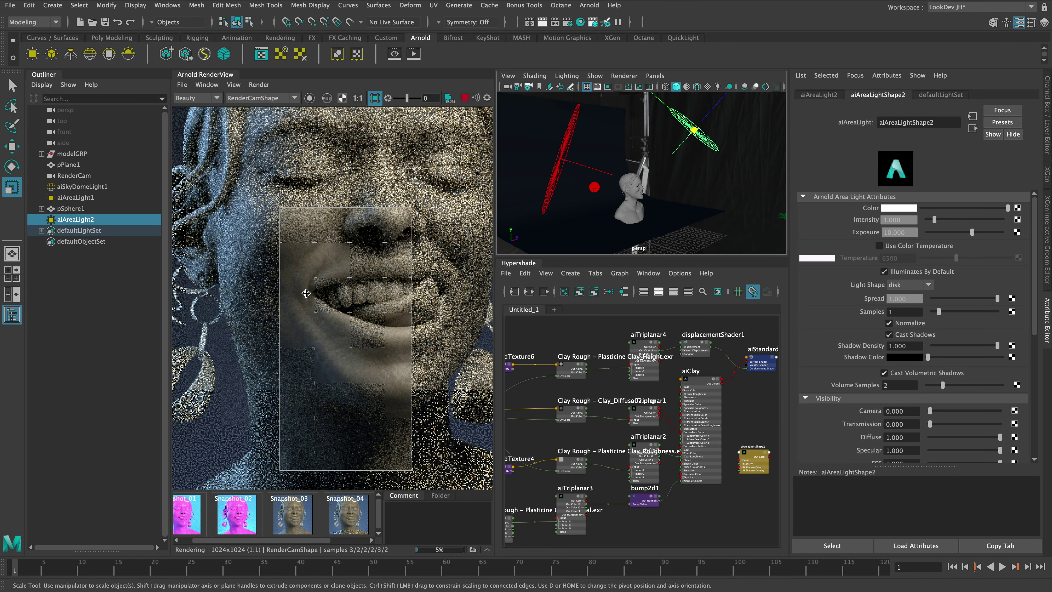
- Set displacementShader1's Scale to 0.075, turn off the crop region and render the full image
scroll(420, 413, "down", 2)
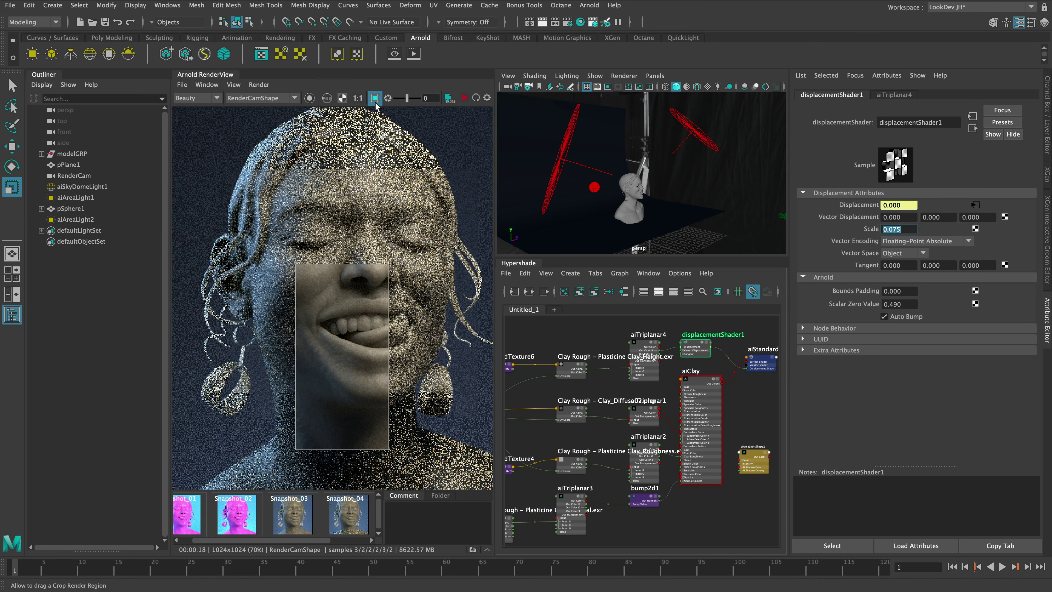
scroll(441, 115, "down", 1)
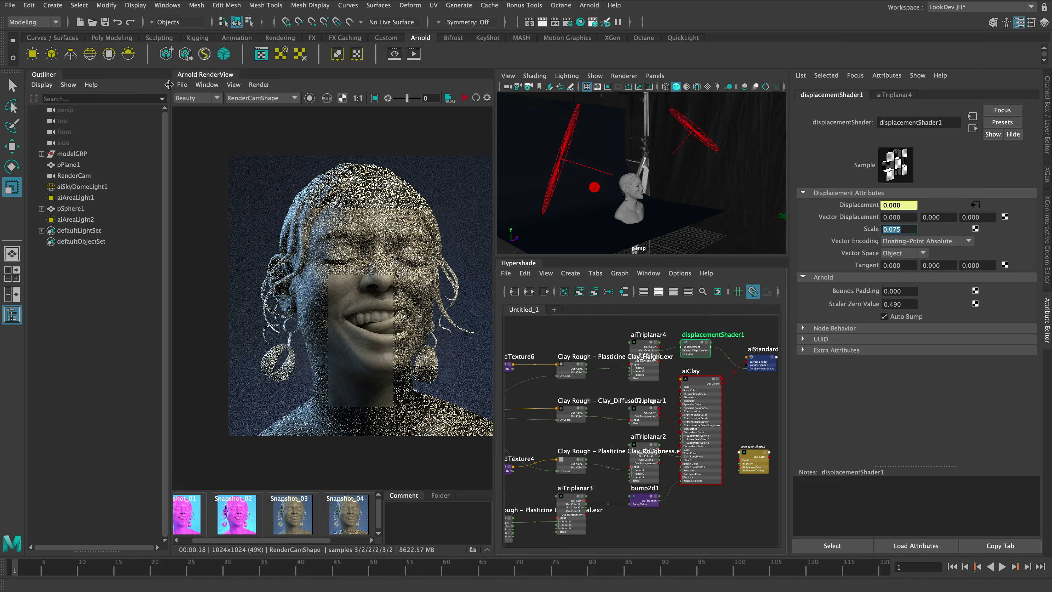
left_click(10, 5)
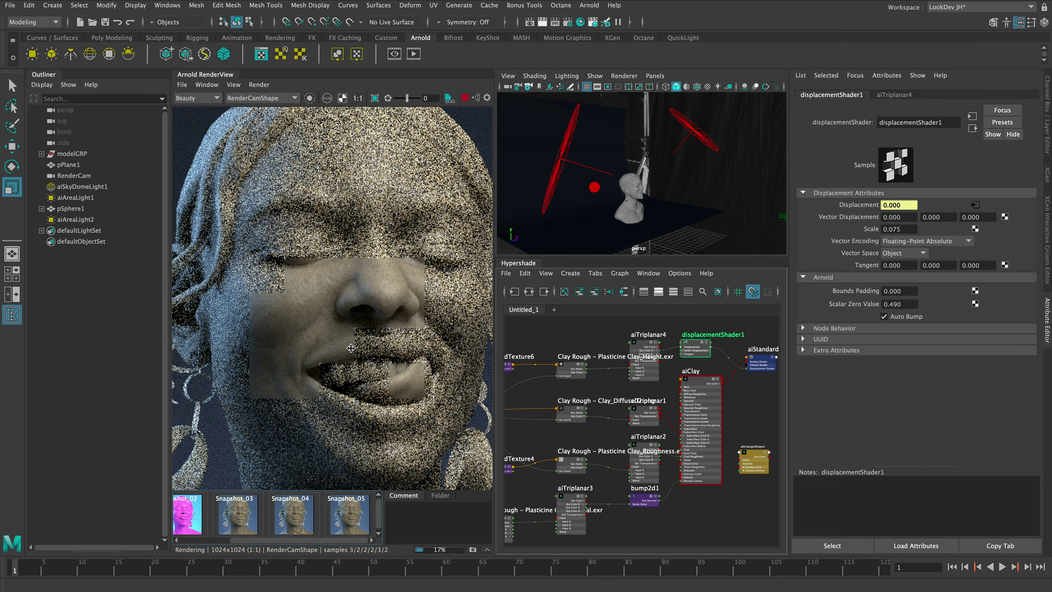
- Examine the clay surface and new lighting on the nose, mouth, cheeks and neck as the full render refines
middle_click_drag(352, 352, 380, 324)
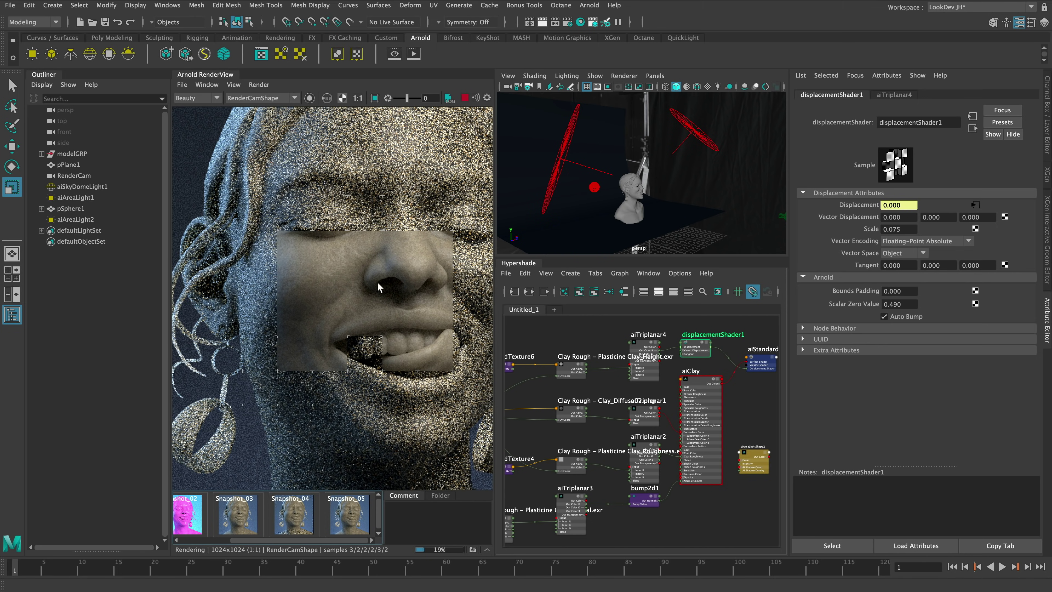
middle_click_drag(416, 303, 390, 334)
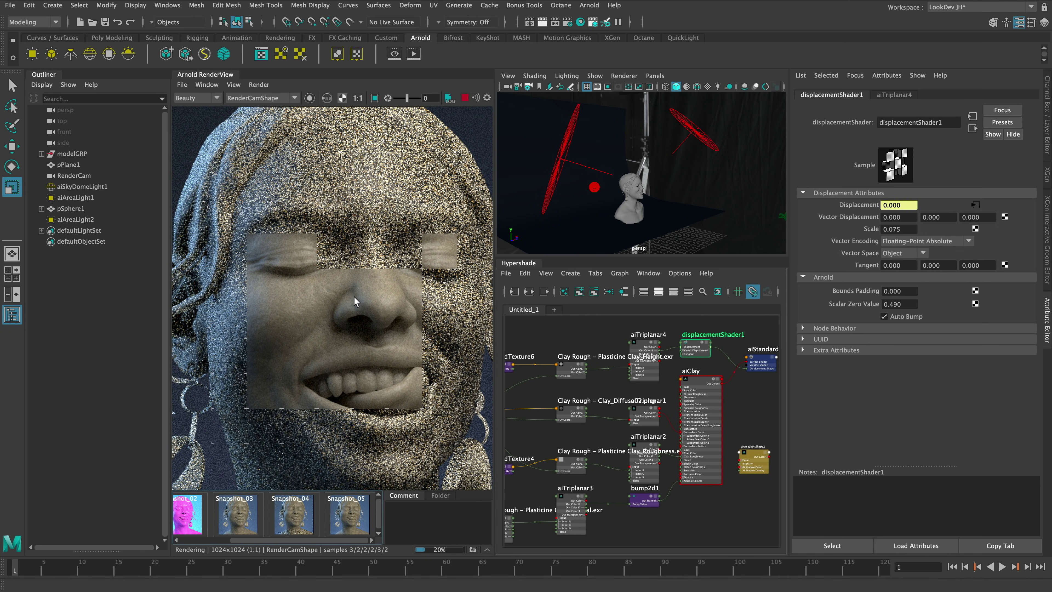
scroll(388, 343, "down", 3)
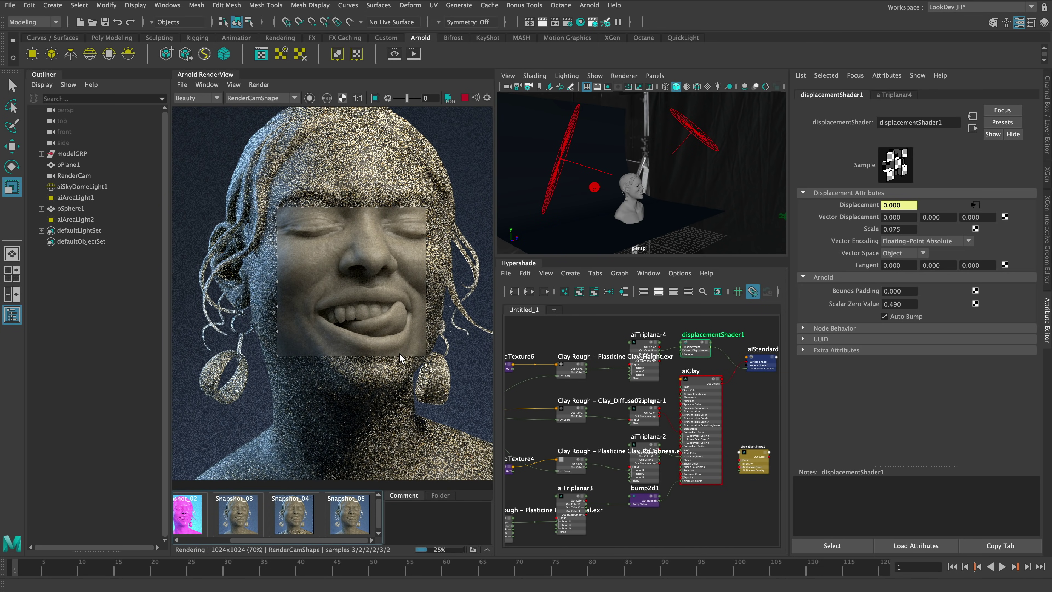
scroll(400, 350, "down", 2)
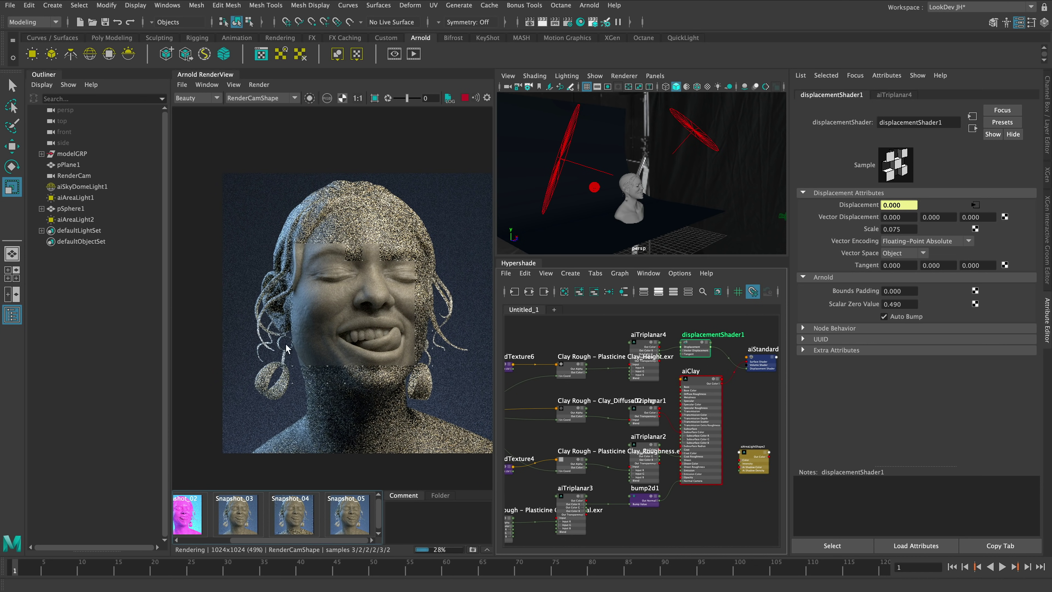
scroll(276, 321, "up", 2)
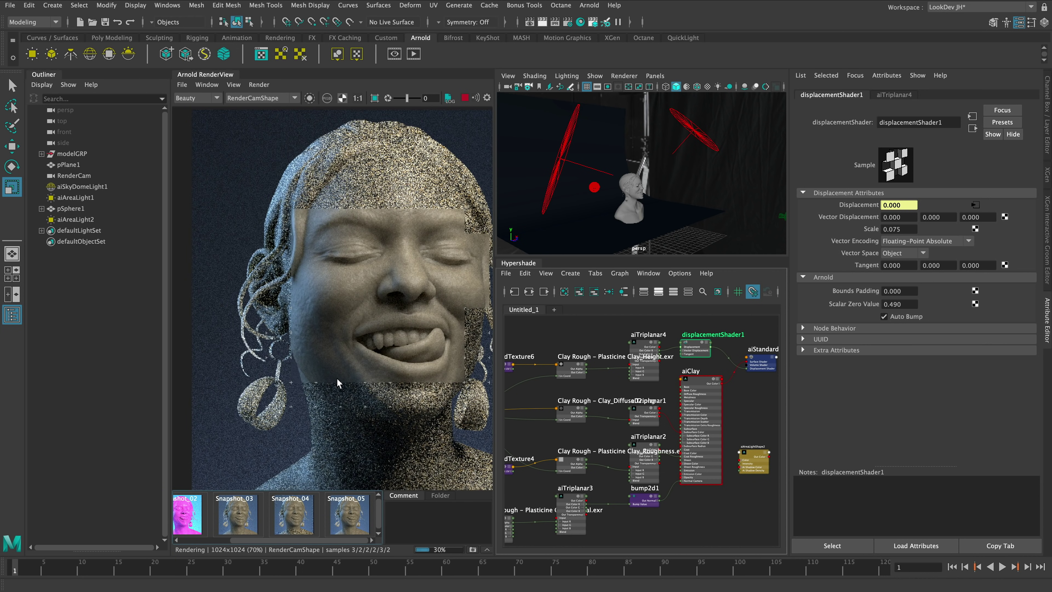
scroll(337, 378, "down", 2)
middle_click_drag(378, 399, 377, 365)
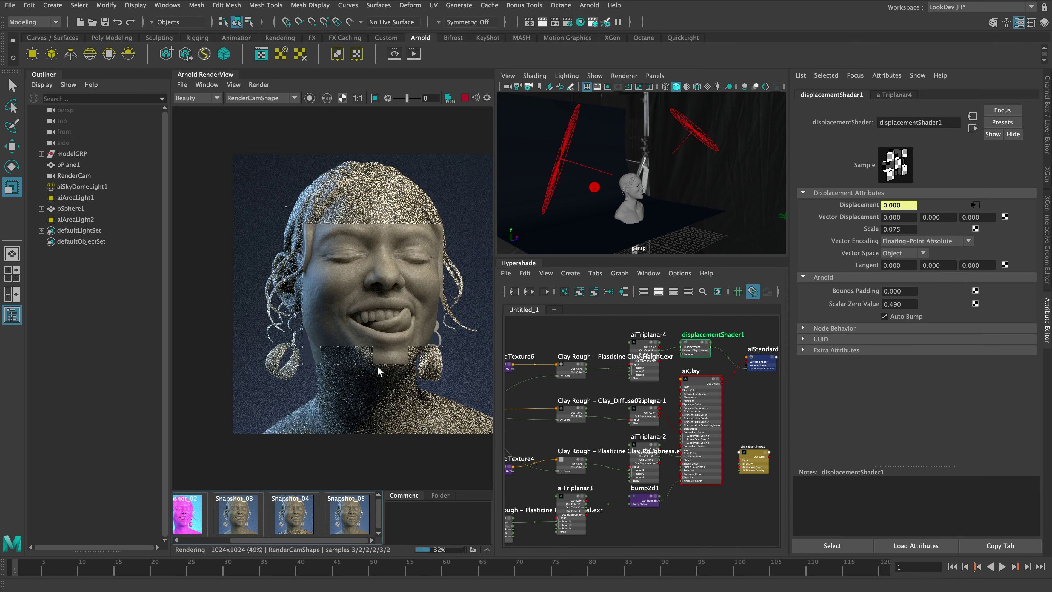
middle_click_drag(380, 368, 375, 379)
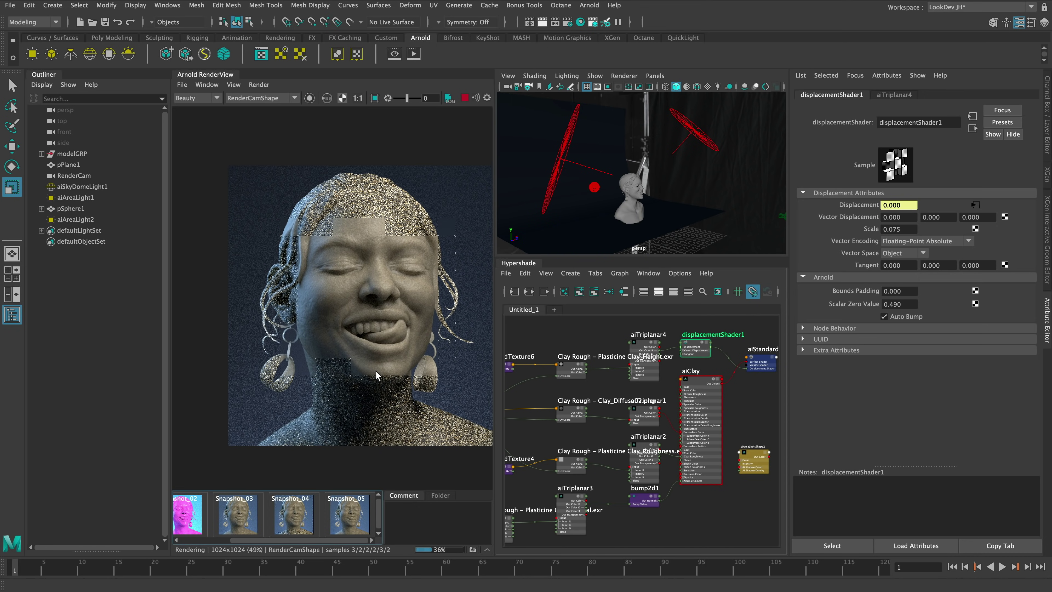
- Compare the new render with Snapshot_05 and inspect the clay detail on the cheek, jaw and earring
left_click(355, 524)
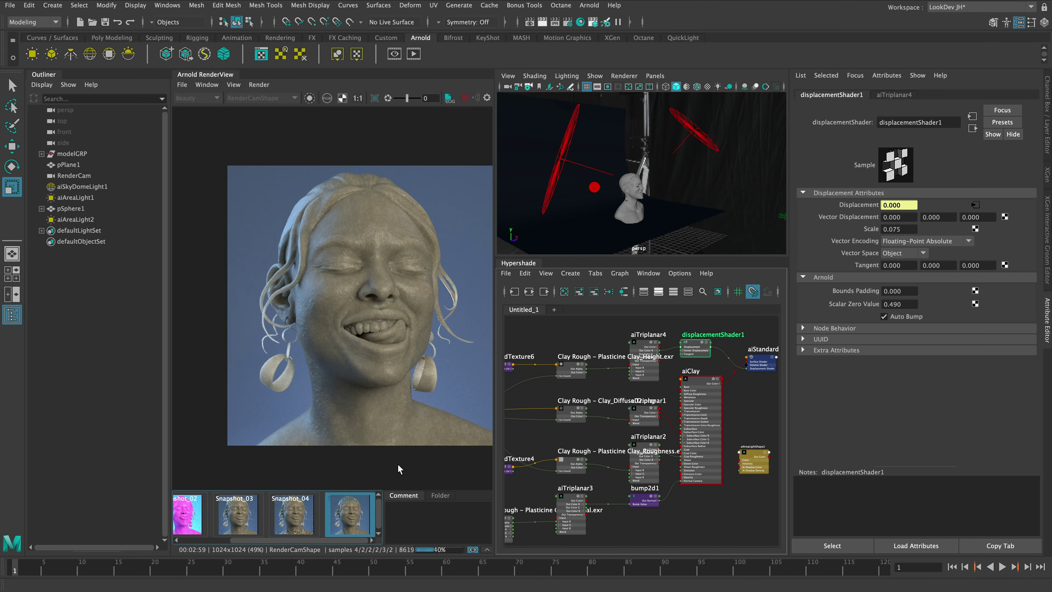
left_click(364, 512)
scroll(379, 311, "up", 2)
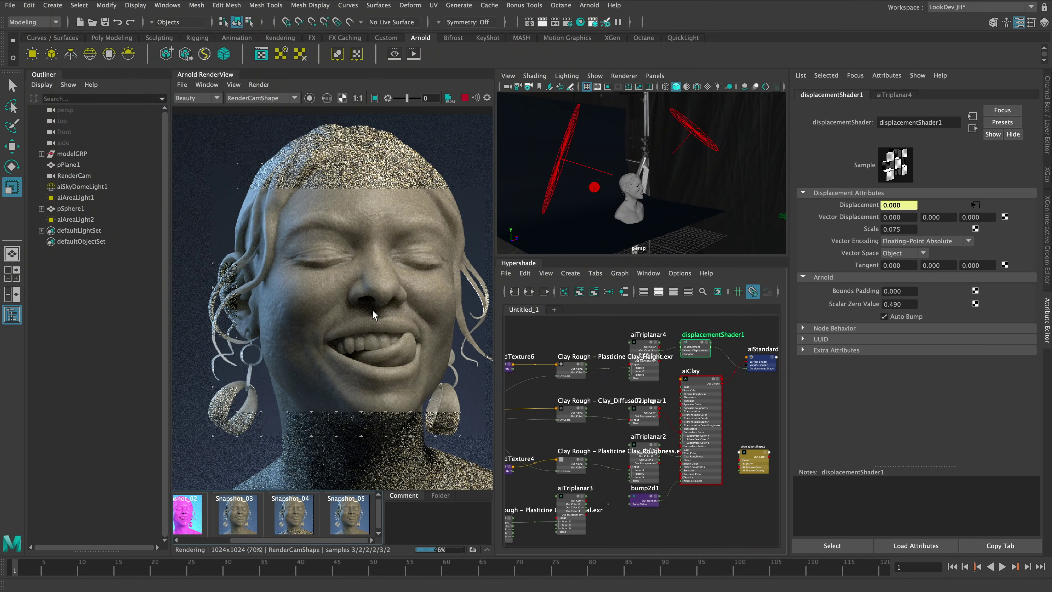
scroll(304, 323, "up", 2)
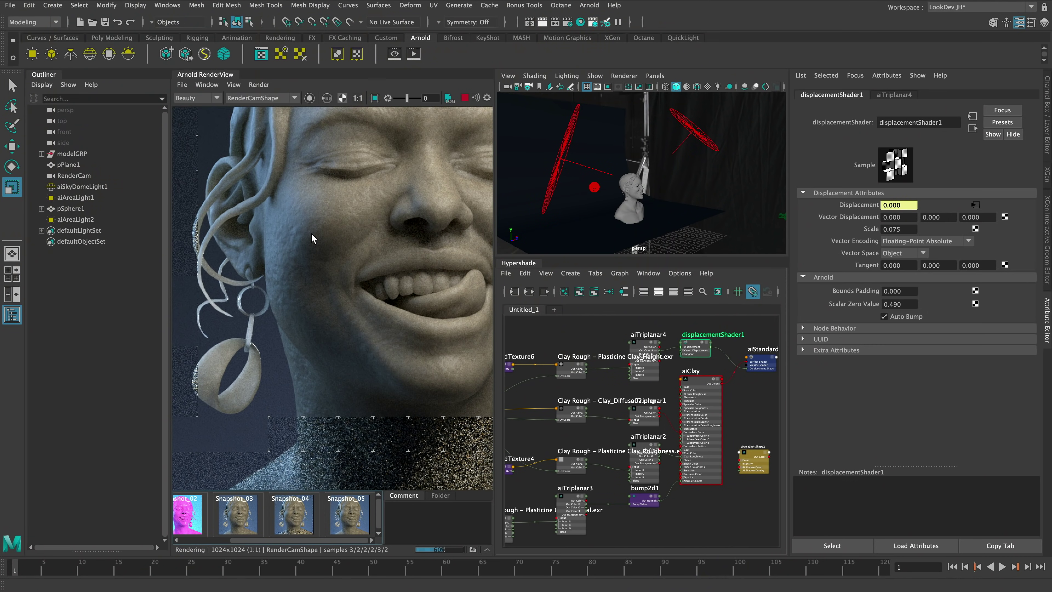
mouse_move(323, 281)
middle_mouse_down()
mouse_move(318, 319)
mouse_move(331, 360)
mouse_move(354, 219)
middle_mouse_up()
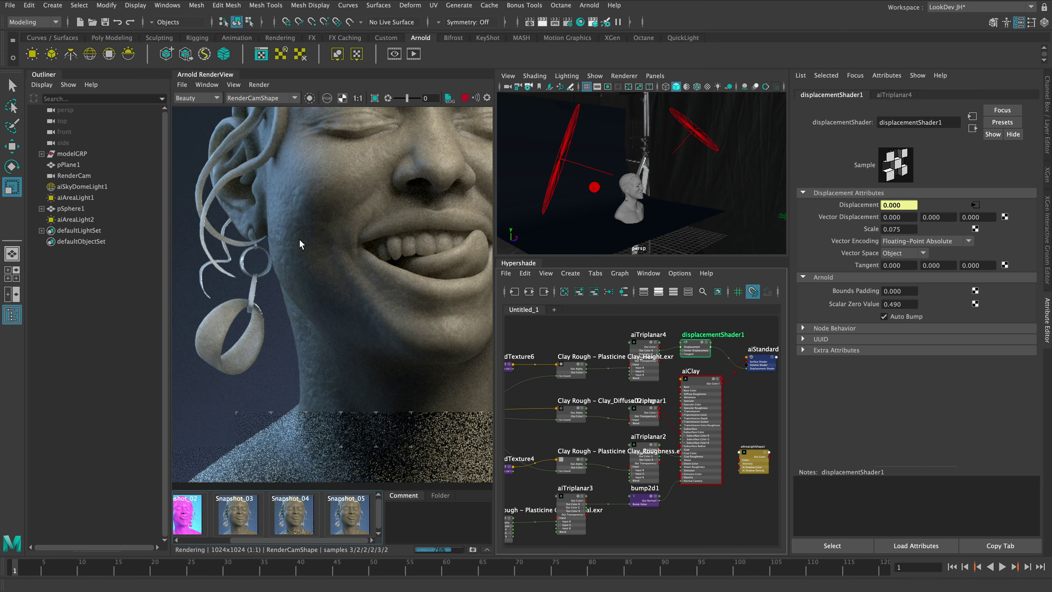
middle_click_drag(332, 369, 330, 364)
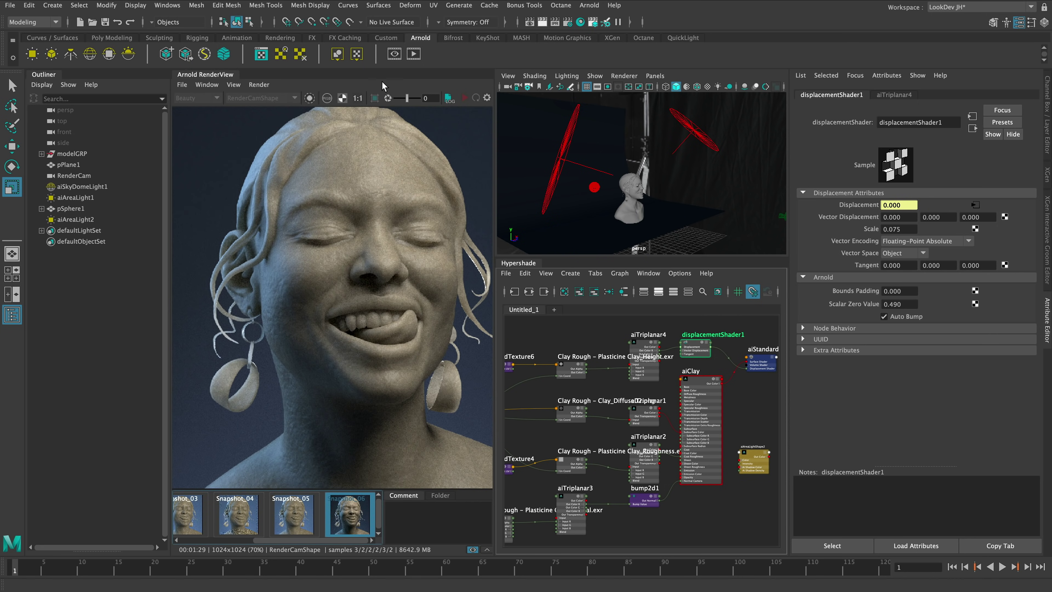
middle_click_drag(538, 395, 593, 376, "alt")
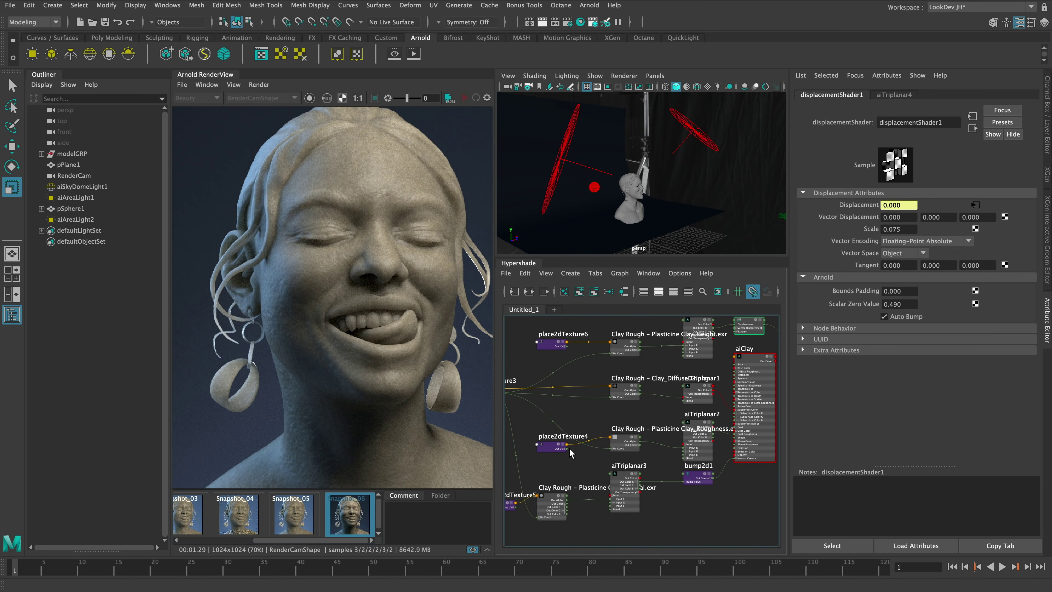
- Set place2dTexture3's Repeat UV to 20 in both directions
middle_click_drag(565, 460, 599, 451, "alt")
scroll(597, 451, "down", 3)
left_click(538, 402)
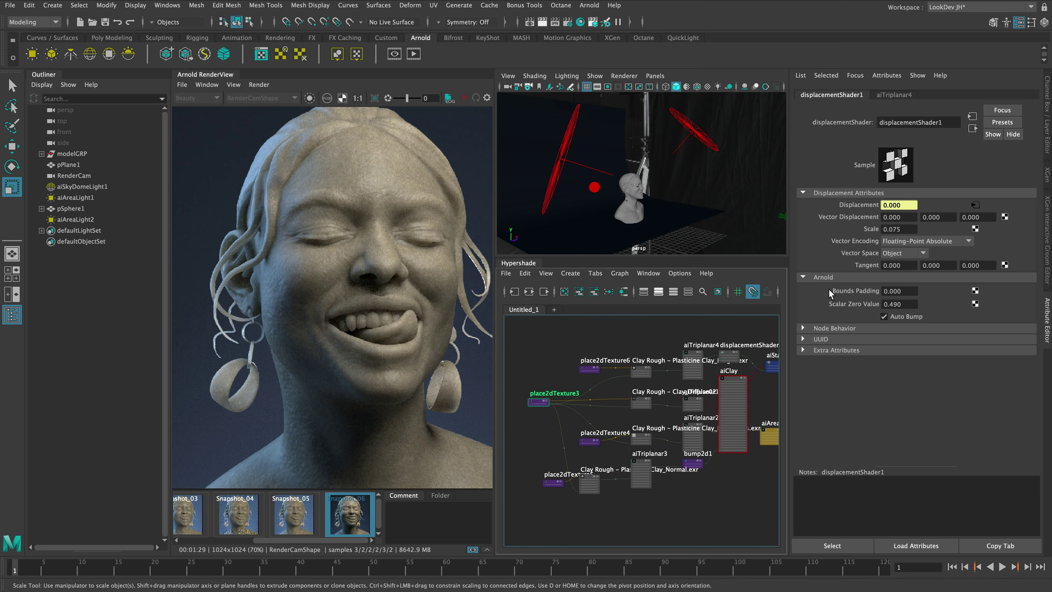
left_click_drag(910, 290, 871, 287)
type("20")
key("Tab")
type("20")
key("Return")
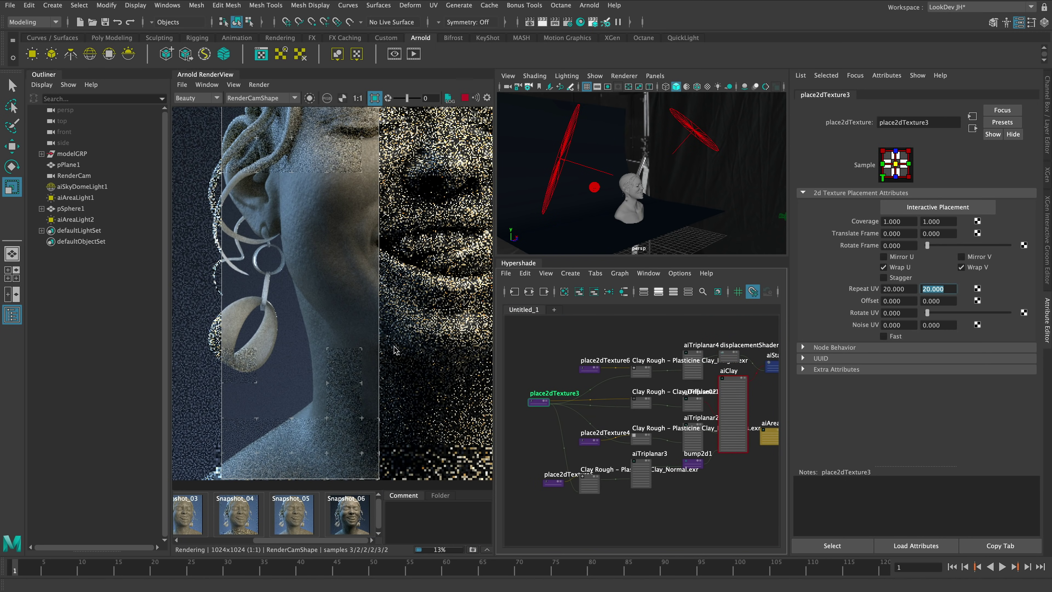
- Set place2dTexture3's Repeat UV to 2 in both directions and check the clay texture on the cheek and ear
left_click(901, 290)
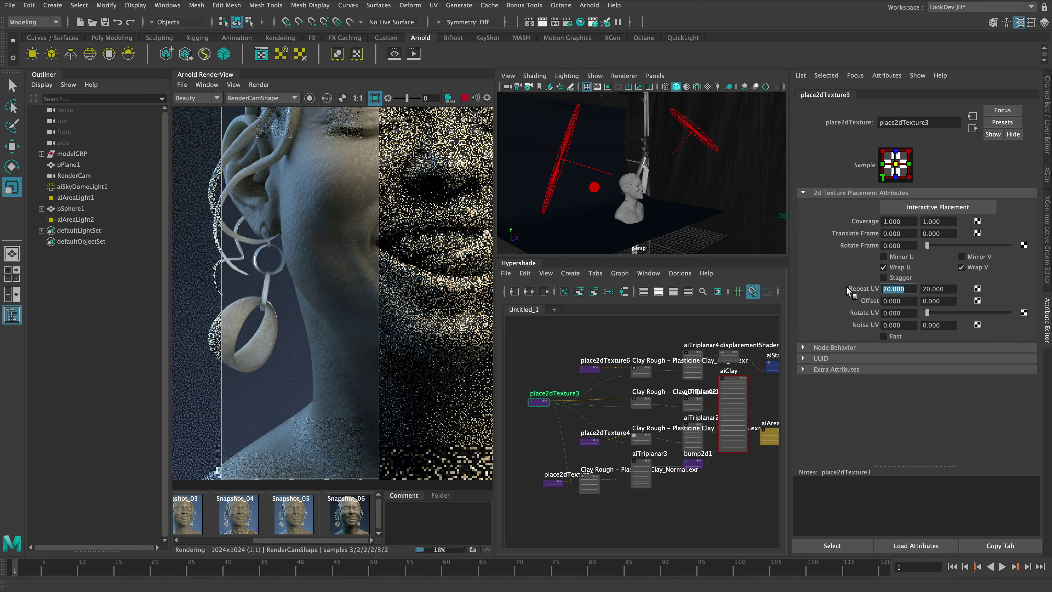
type("2")
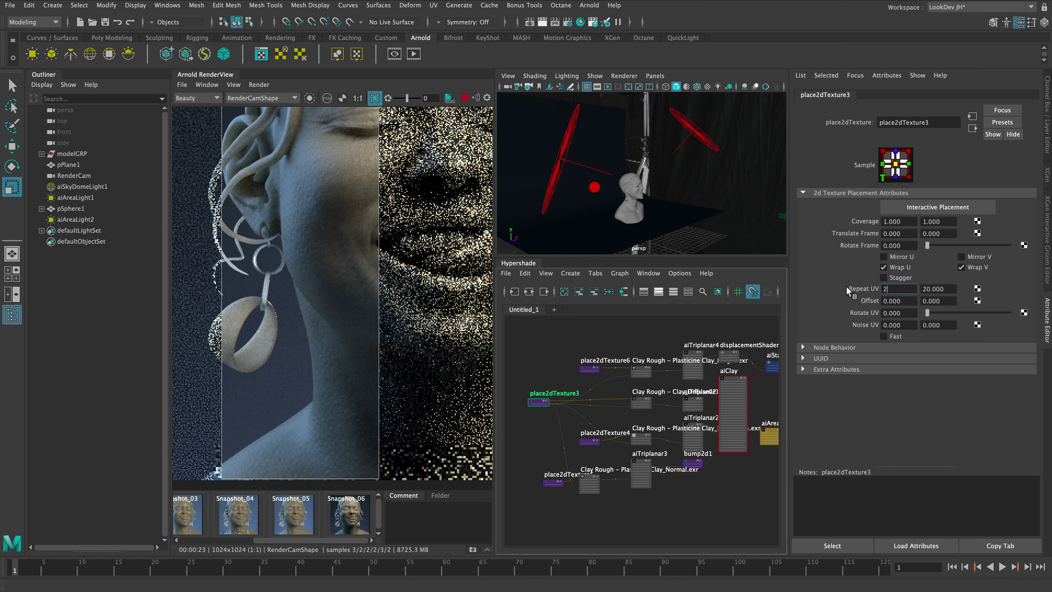
key("Tab")
type("2")
key("Return")
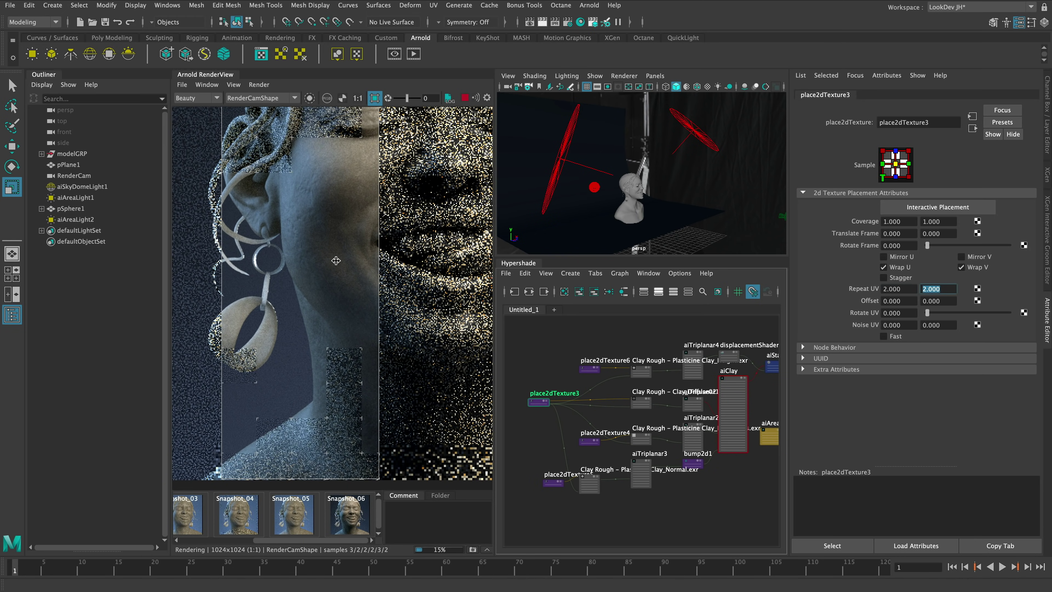
middle_click_drag(338, 244, 348, 333)
scroll(334, 268, "up", 1)
scroll(334, 268, "down", 2)
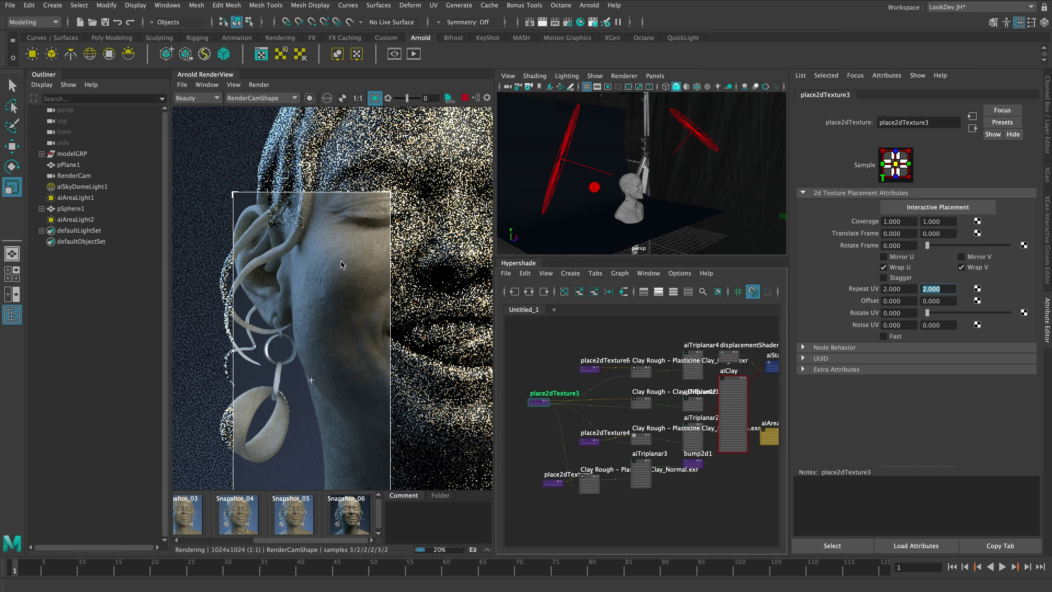
- Change aiAreaLight1's color to a paler blue and set its Exposure to 9.5
left_click(569, 157)
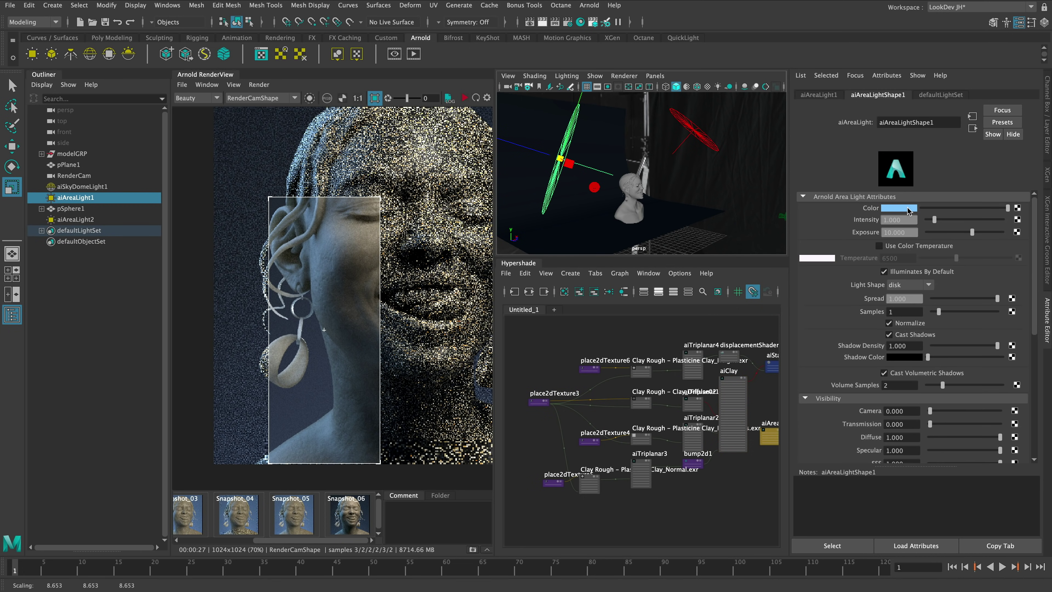
left_click(899, 207)
left_click_drag(824, 297, 819, 299)
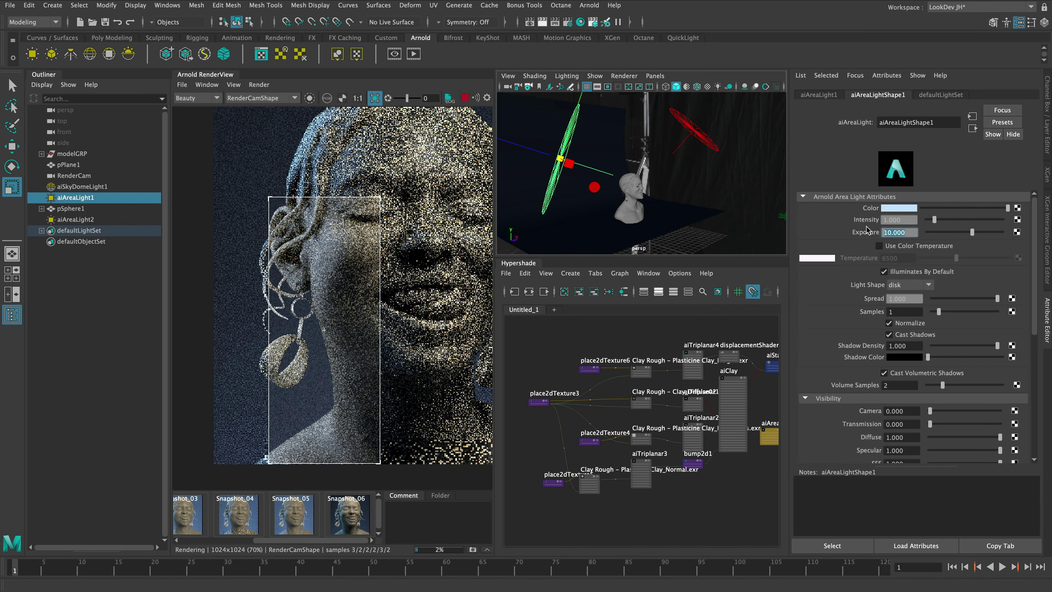
type("9")
key("Return")
- Examine the lighting on the face, mouth and cheeks in the render while reviewing the pSphere1 mesh light and aiAreaLight1
left_click(595, 187)
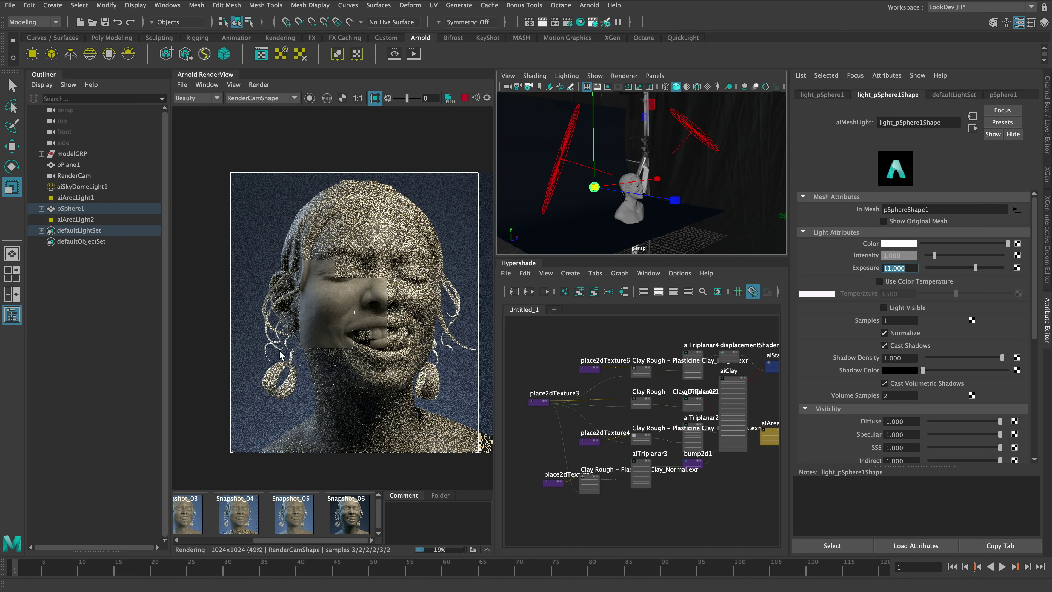
scroll(374, 355, "up", 2)
middle_click_drag(375, 355, 351, 350)
scroll(351, 350, "down", 2)
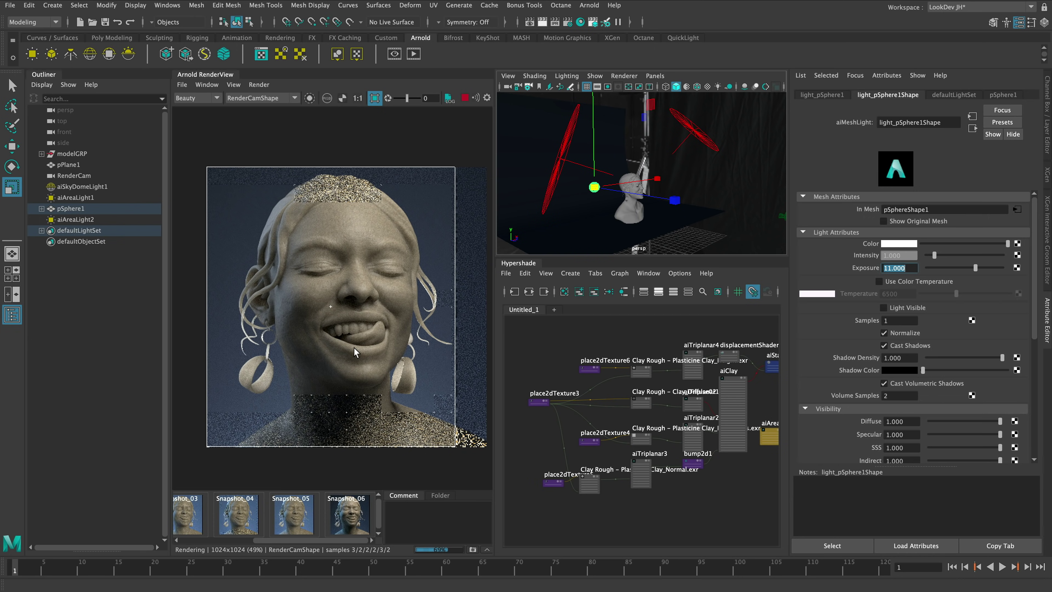
left_click(560, 159)
scroll(390, 307, "up", 2)
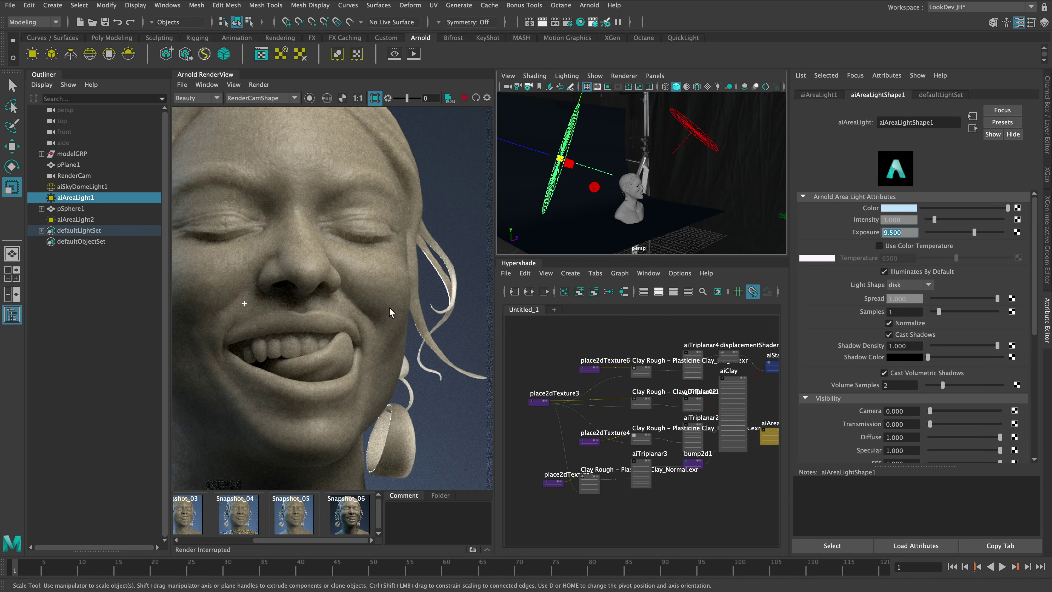
middle_click_drag(318, 323, 369, 326)
- Set the aiClay material's Subsurface Scale to 0.09
left_click(739, 406)
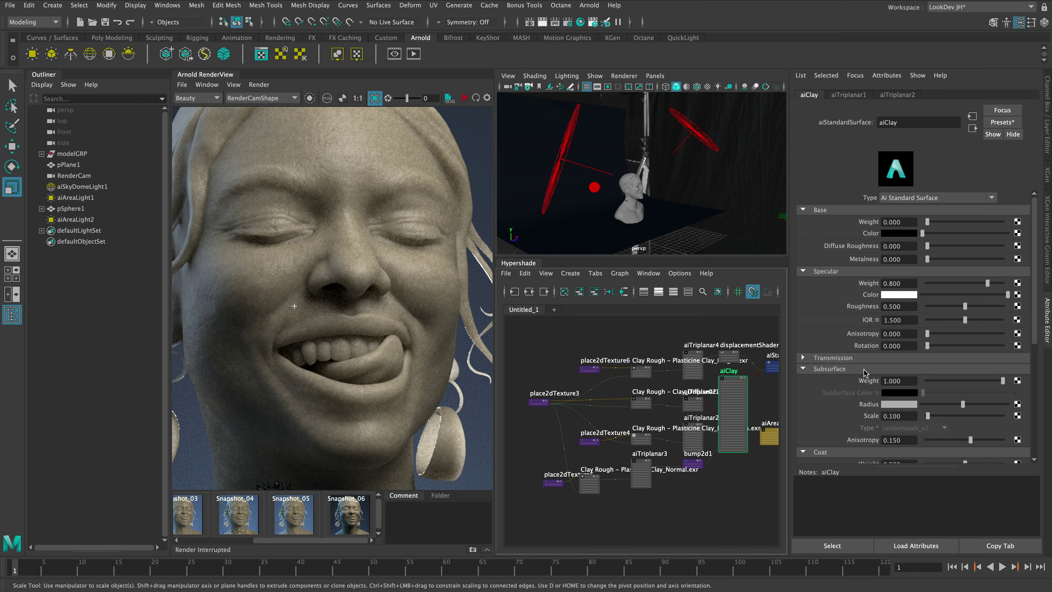
scroll(865, 372, "down", 2)
left_click(865, 384)
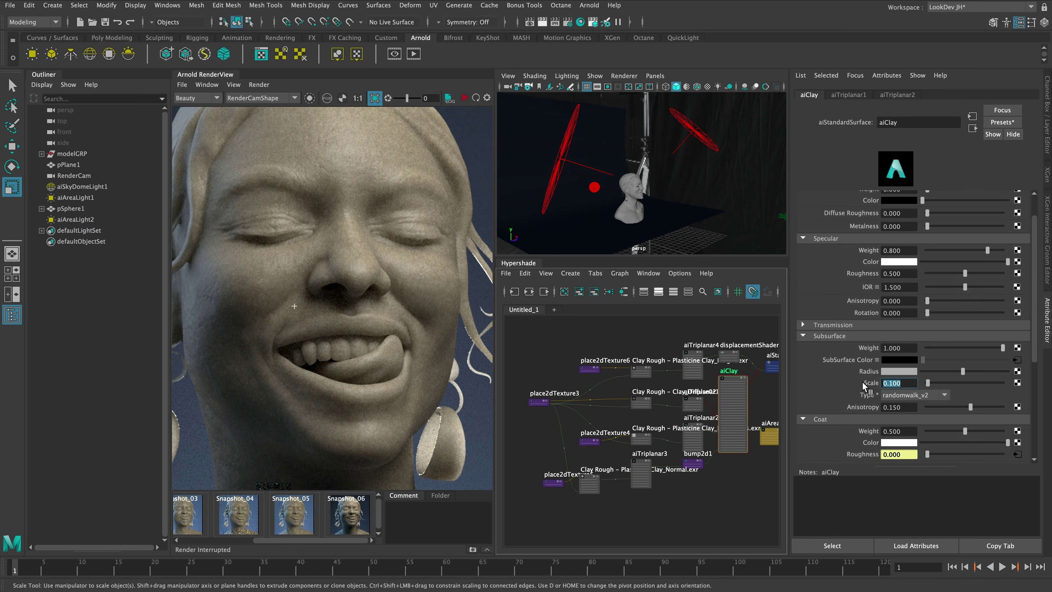
type("0.09")
key("Return")
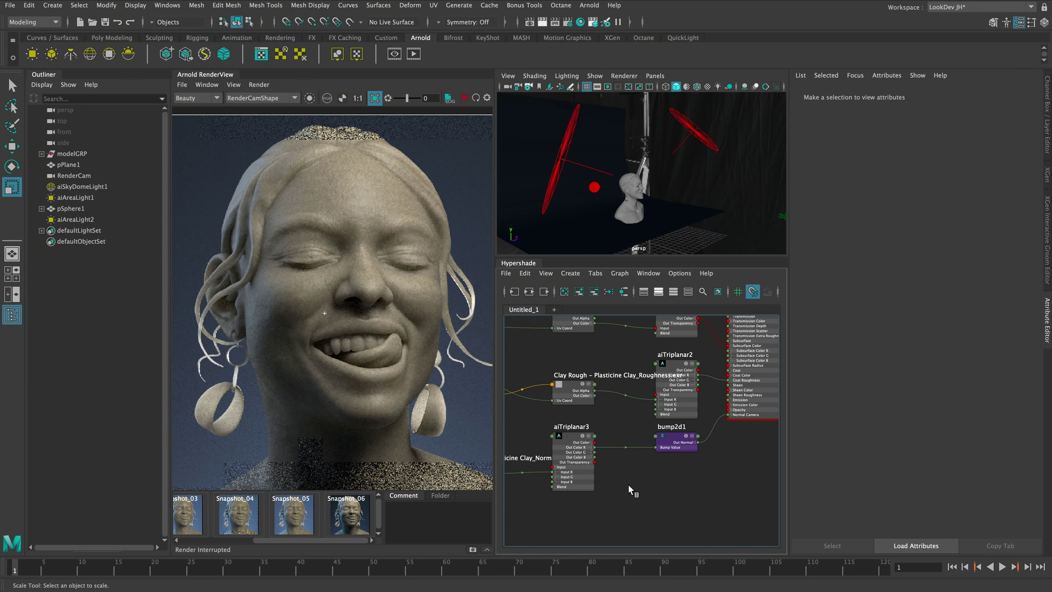
- Create an aiCurvature node in the shader graph
key("Tab")
type("aic")
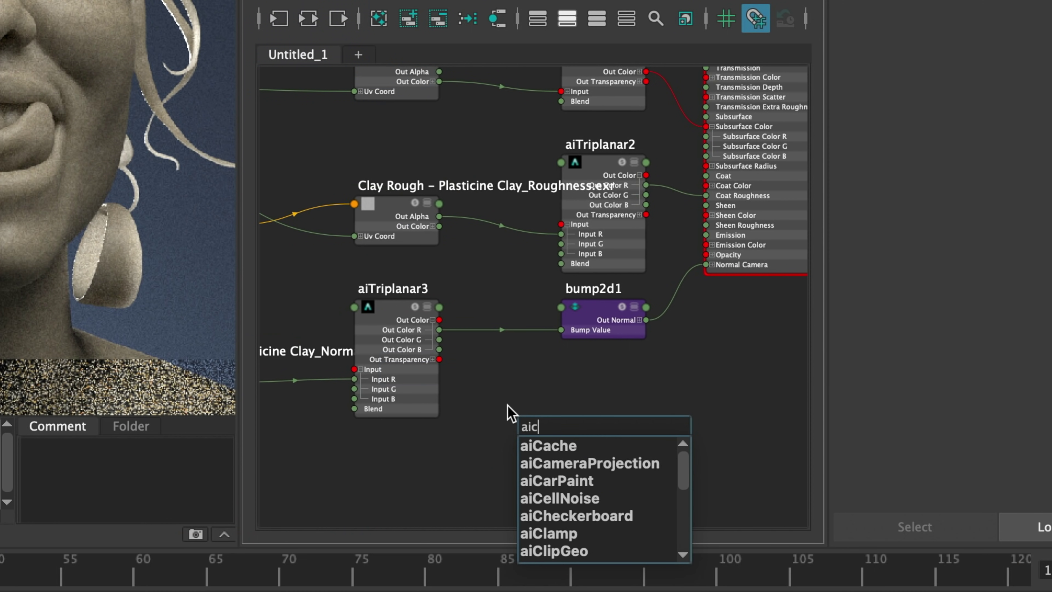
key("Return")
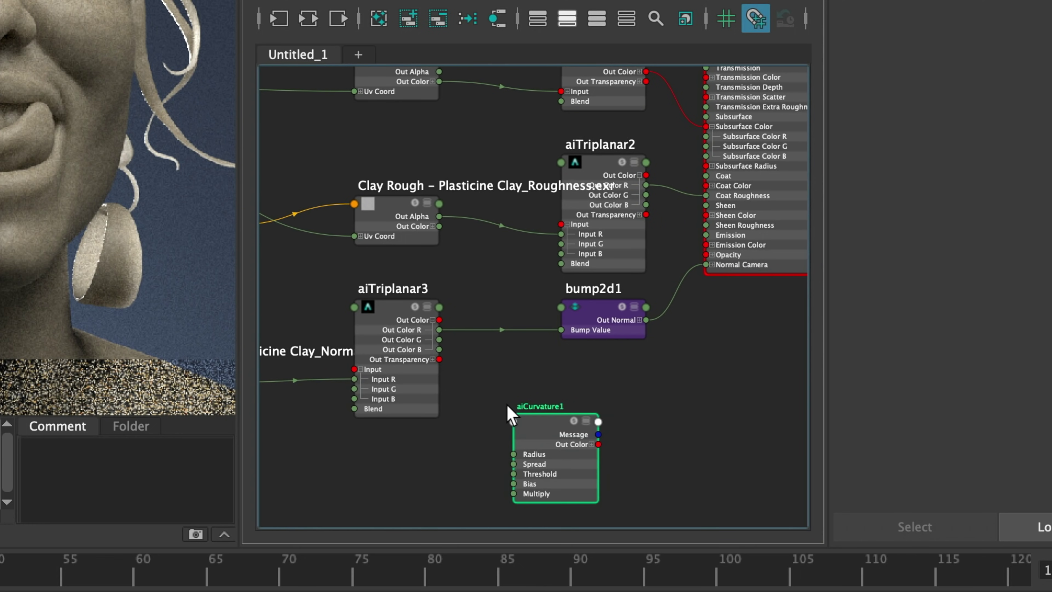
- Create an aiComposite node in the shader graph
key("Tab")
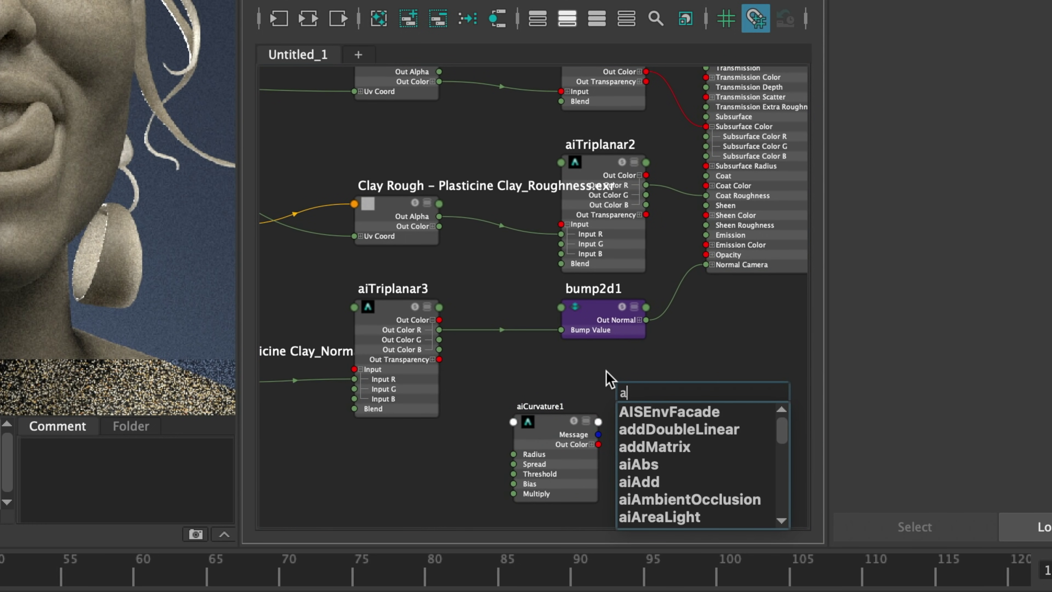
type("aicom")
key("Down")
key("Down")
key("Down")
key("Down")
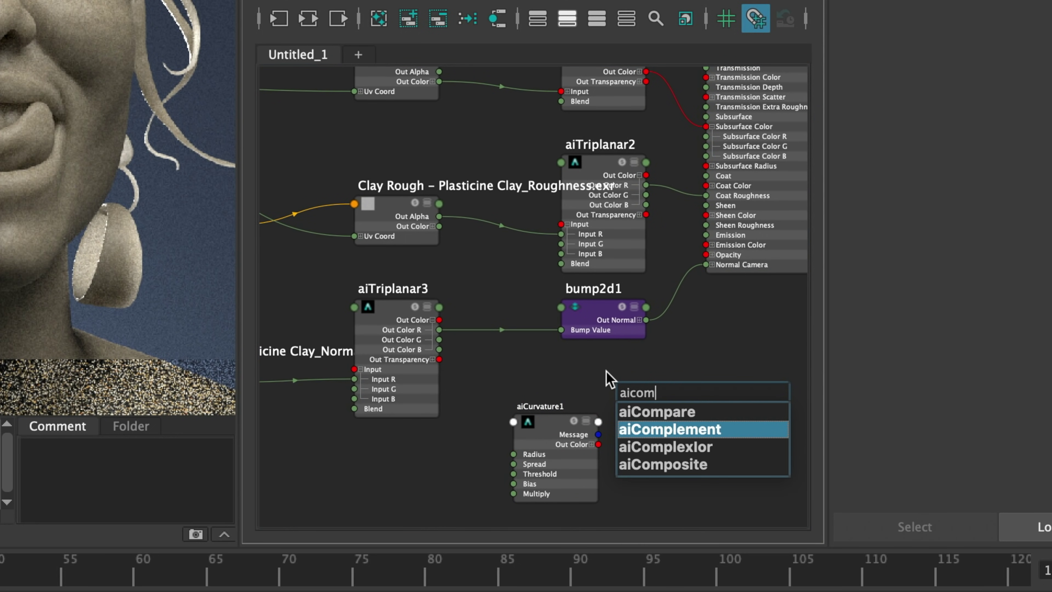
key("Return")
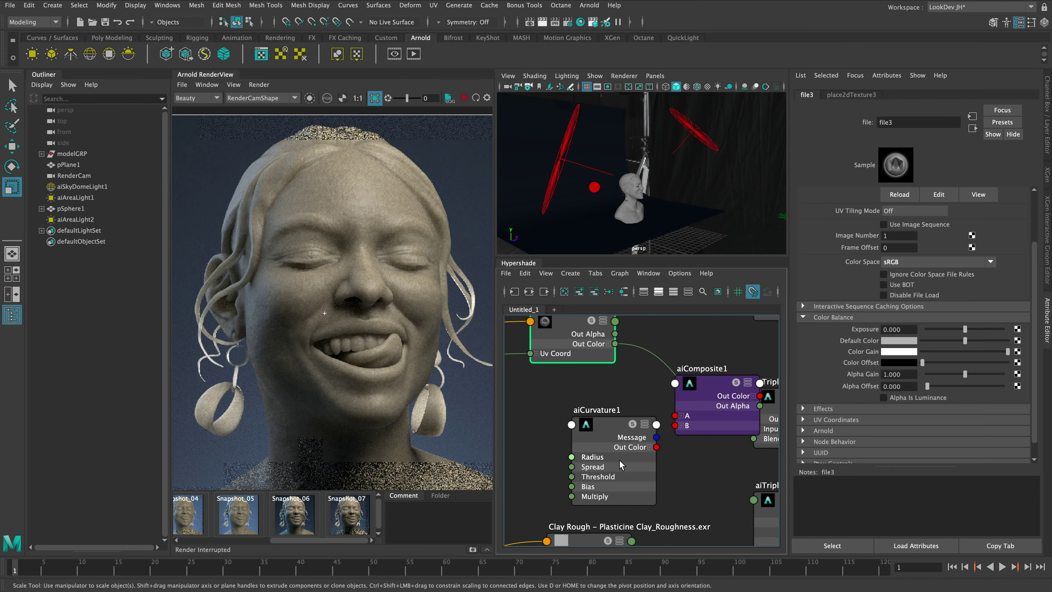
- Arrange aiTriplanar1 between the diffuse texture and aiComposite1, and connect aiTriplanar1's Out Color to aiComposite1's A input
left_click_drag(620, 477, 580, 457)
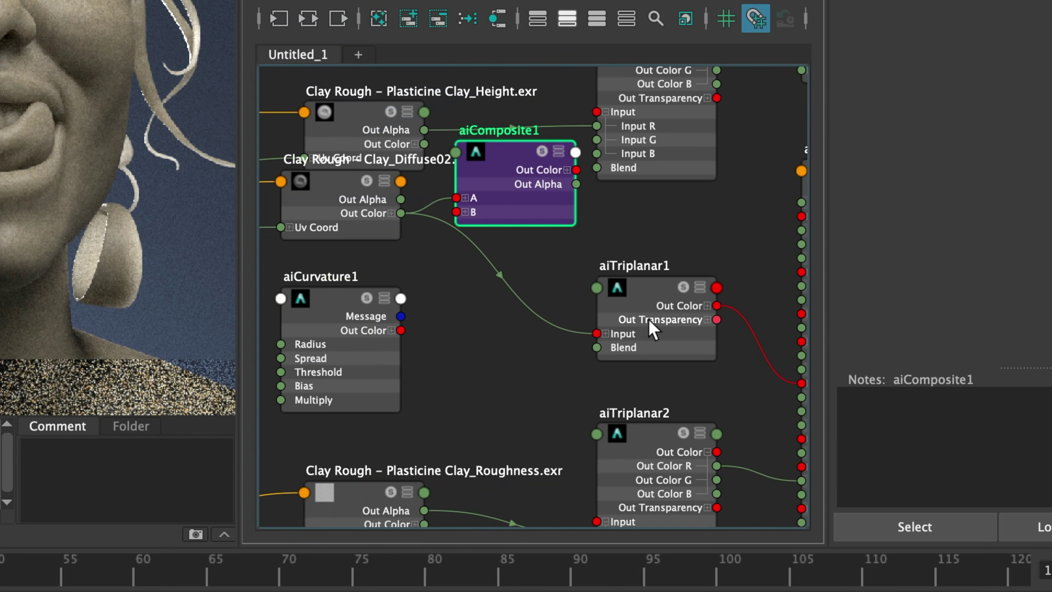
left_click_drag(704, 446, 609, 425)
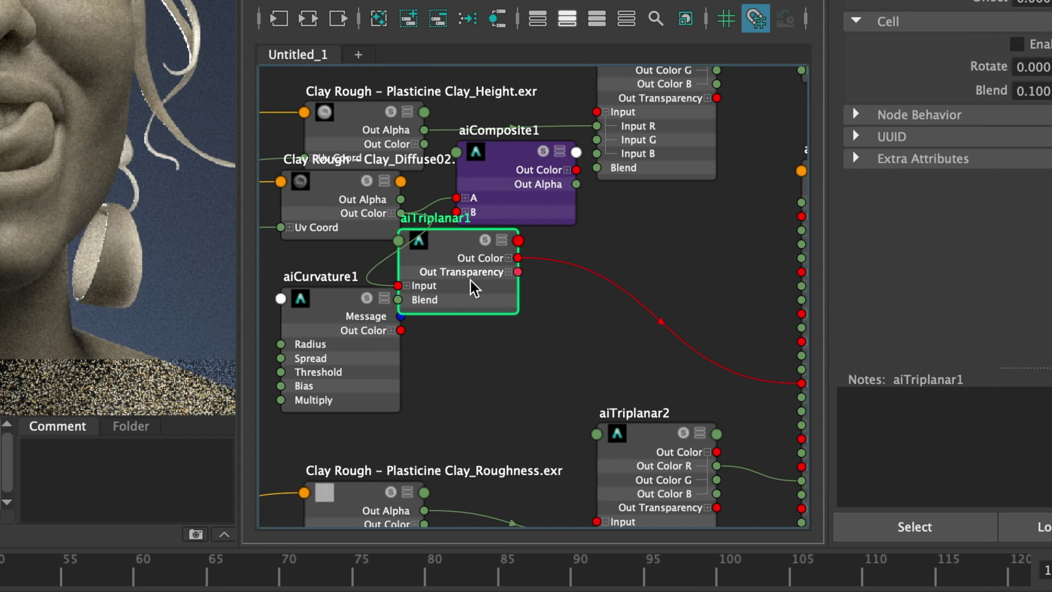
left_click_drag(352, 200, 265, 200)
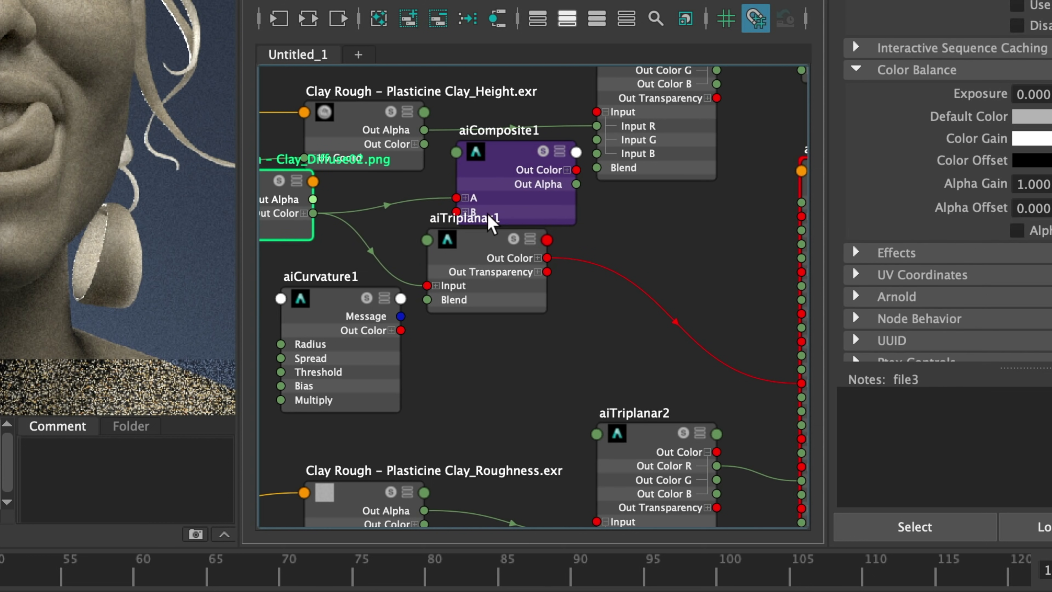
left_click_drag(528, 185, 646, 301)
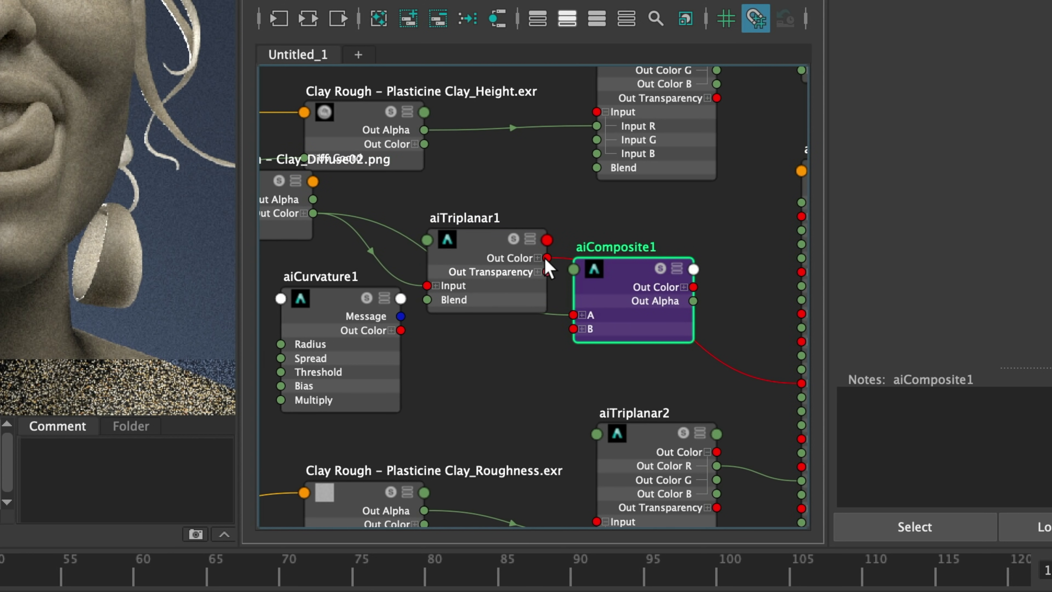
left_click_drag(547, 258, 580, 316)
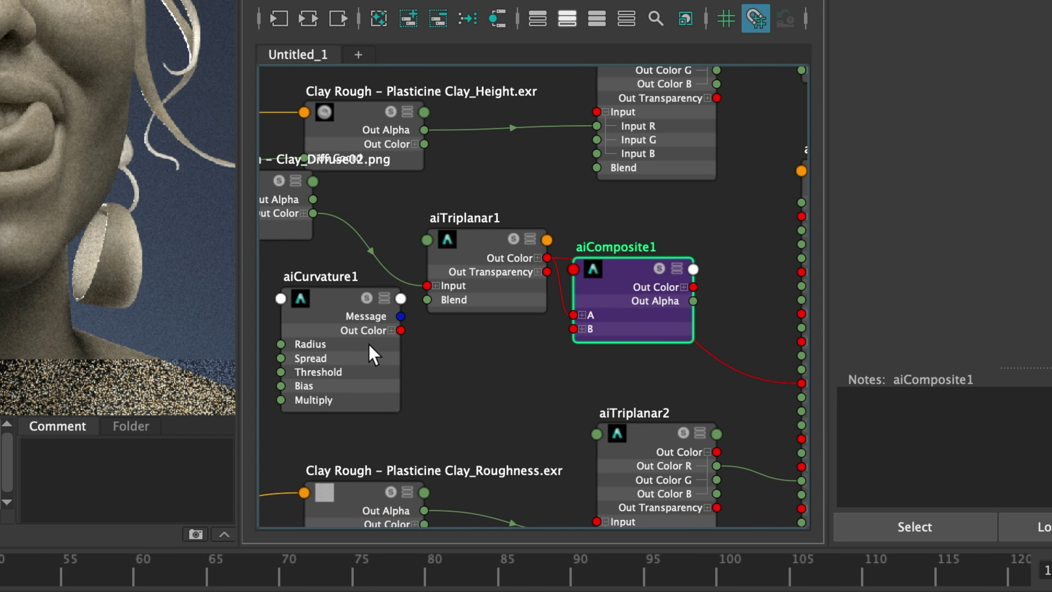
- Place aiCurvature1 below aiTriplanar1 and connect its Out Color to aiComposite1's B input
left_click_drag(366, 354, 514, 384)
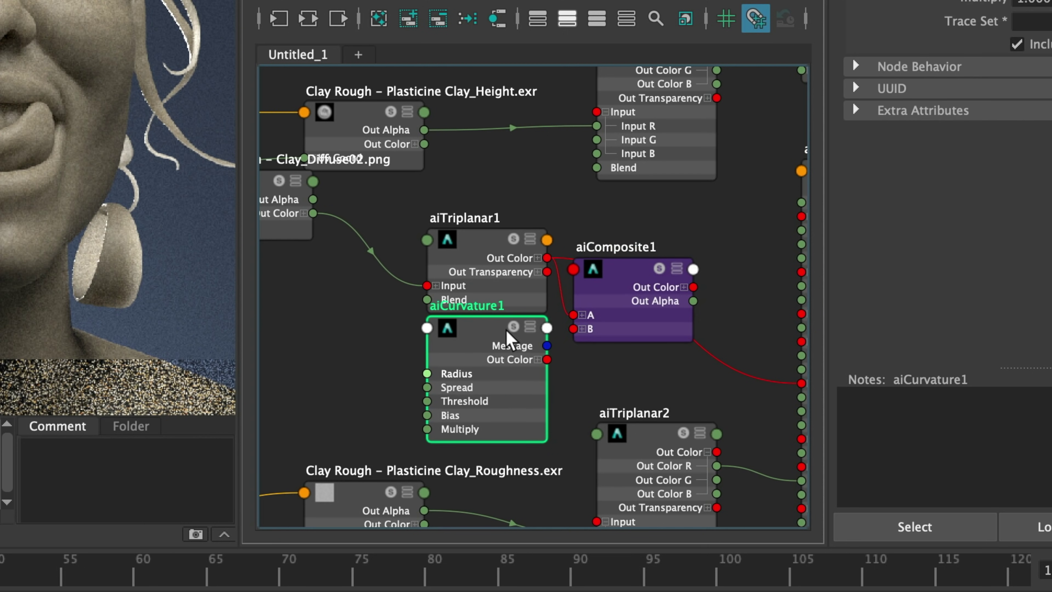
scroll(560, 323, "up", 3)
left_click_drag(520, 307, 526, 270)
- Connect aiComposite1's Out Color to the aiClay material's Subsurface Color, and space the composite node clear of its inputs
middle_click_drag(563, 301, 481, 306)
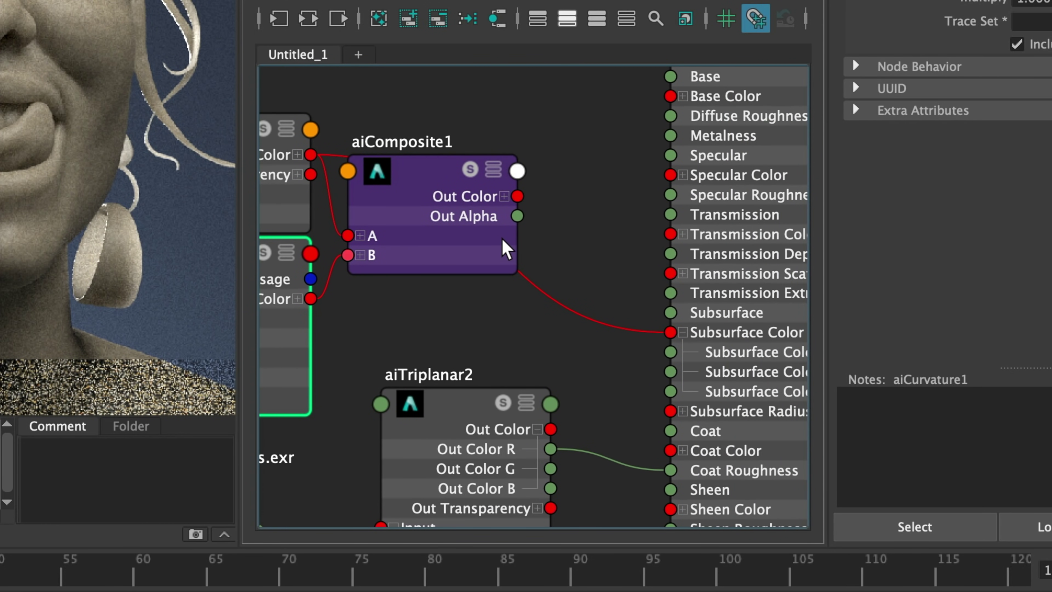
left_click_drag(518, 197, 673, 336)
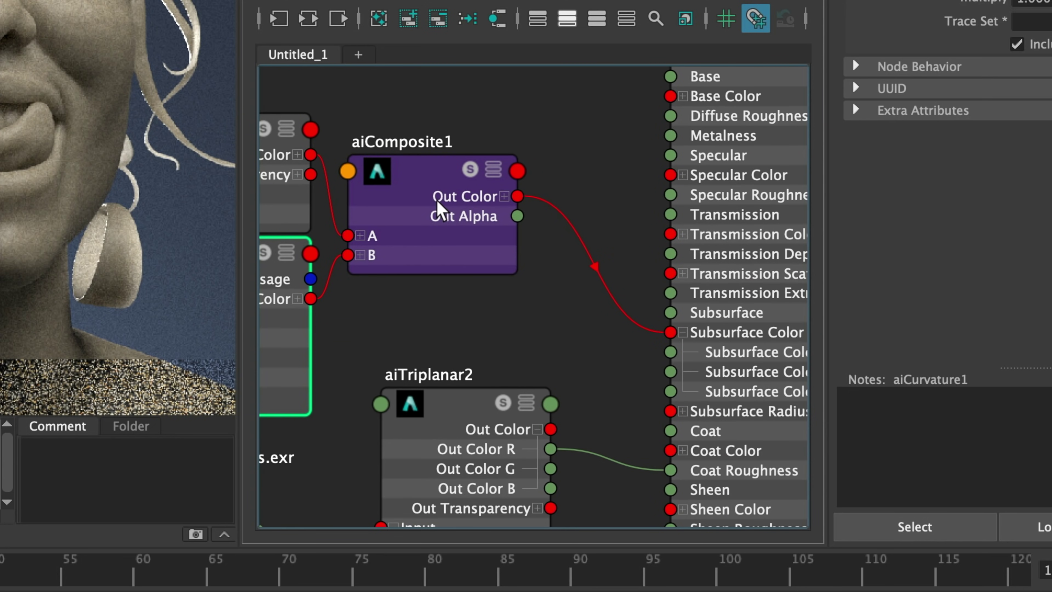
left_click_drag(477, 252, 518, 252)
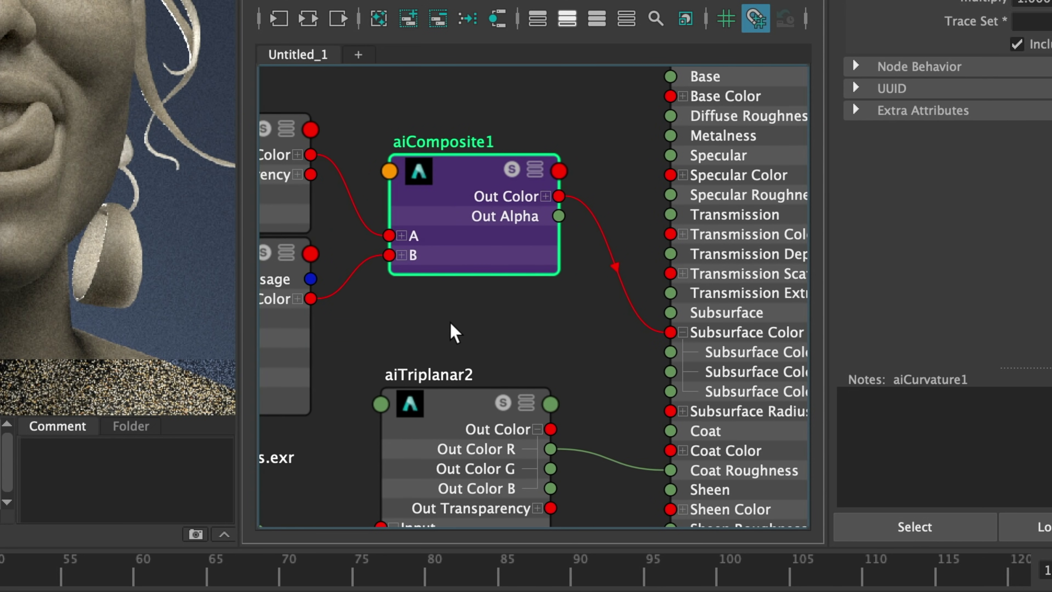
left_click(451, 325)
- Set aiComposite1's Operation to screen
middle_click_drag(370, 319, 572, 314, "alt")
left_click(646, 266)
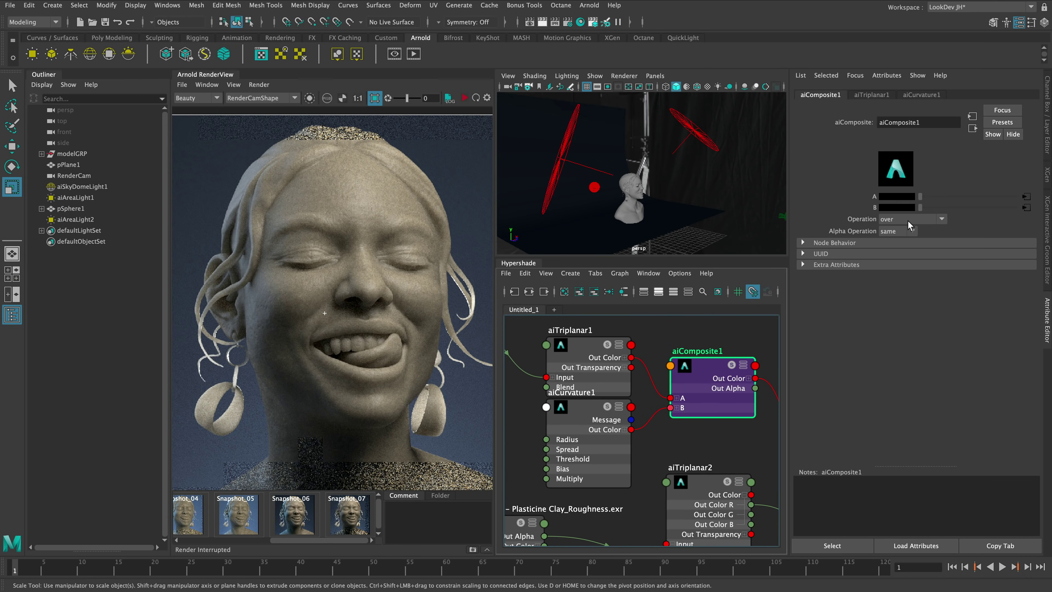
left_click(908, 221)
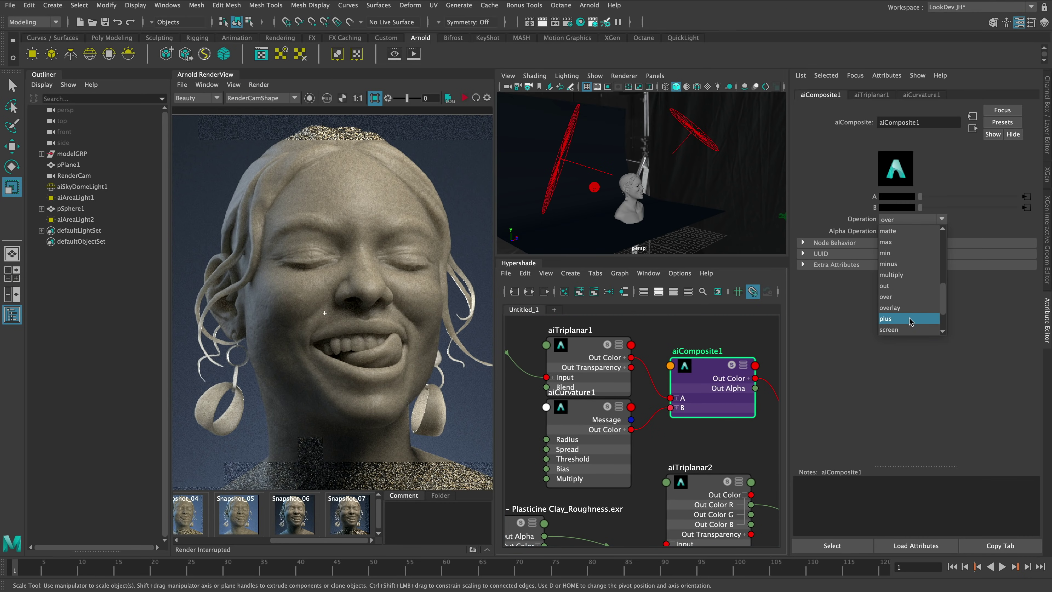
left_click(895, 329)
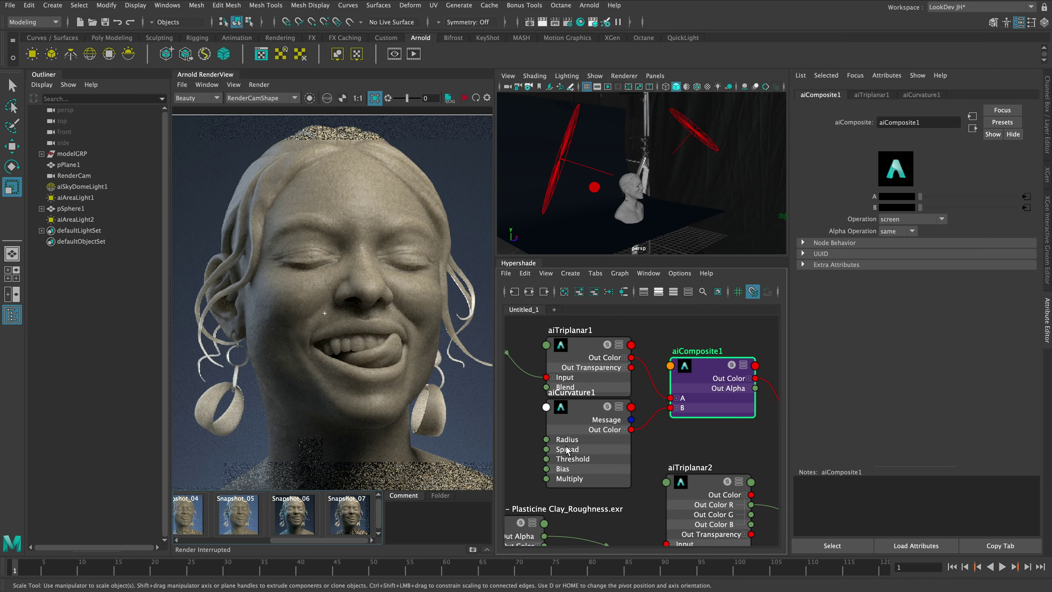
- Isolate aiCurvature1 in the render view and set its Radius to 1 and Spread to 0.9
left_click(597, 404)
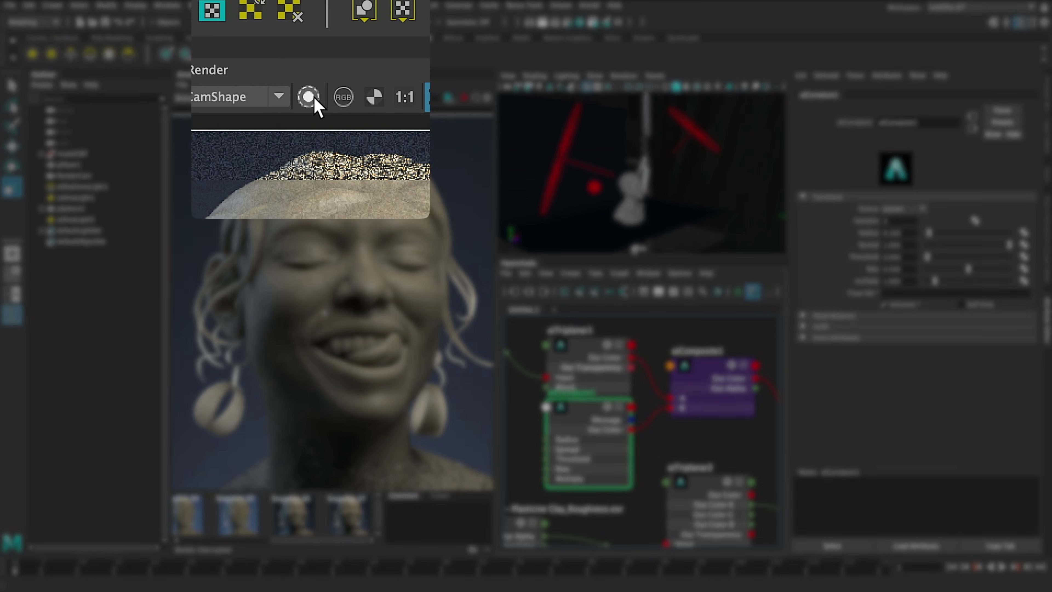
left_click(312, 100)
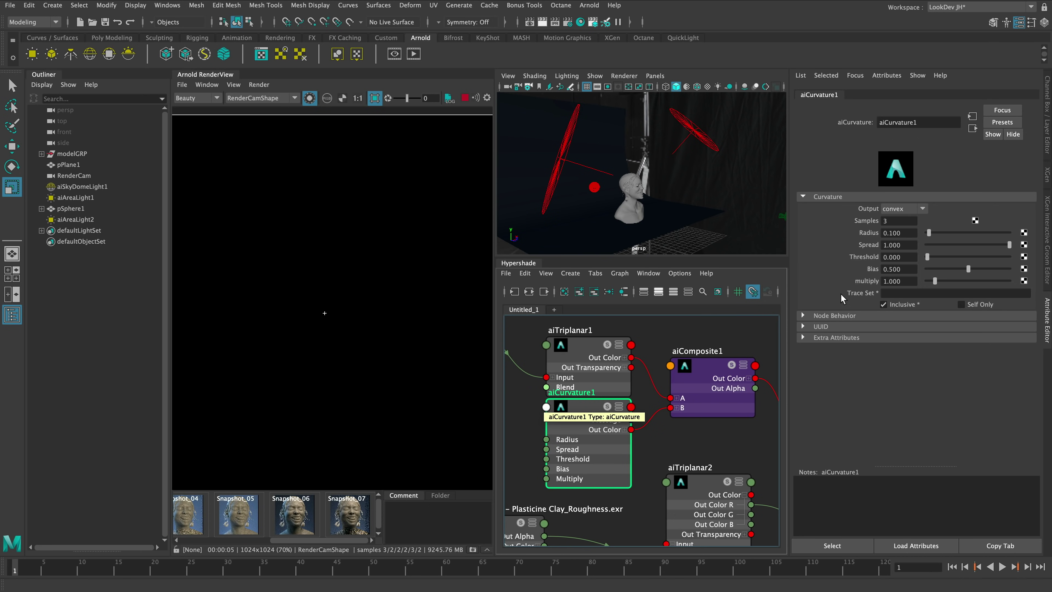
left_click_drag(901, 232, 881, 233)
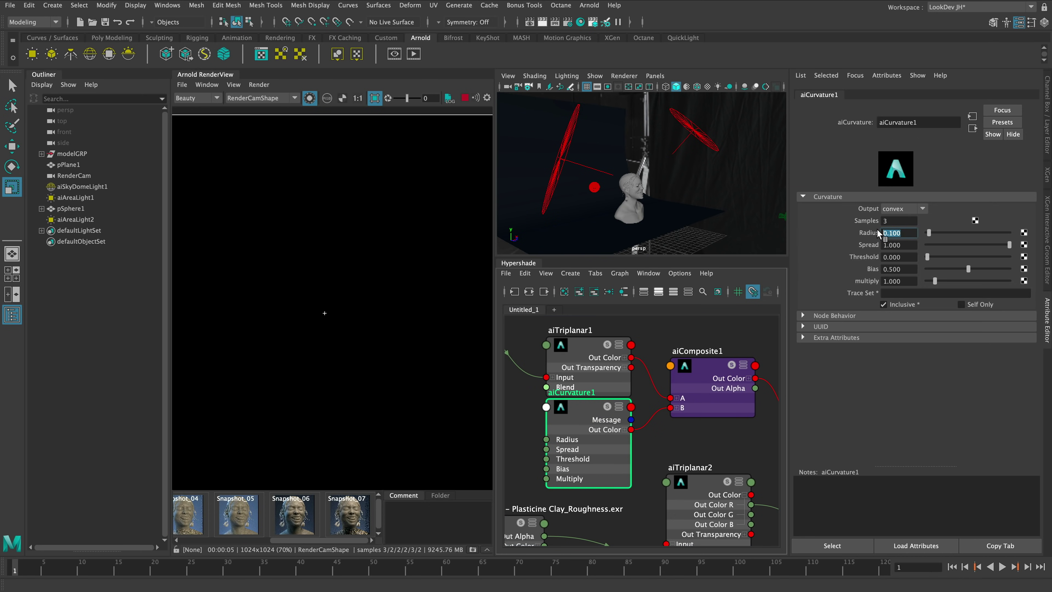
type("1")
key("Return")
key("Tab")
type(".9")
key("Return")
key("Tab")
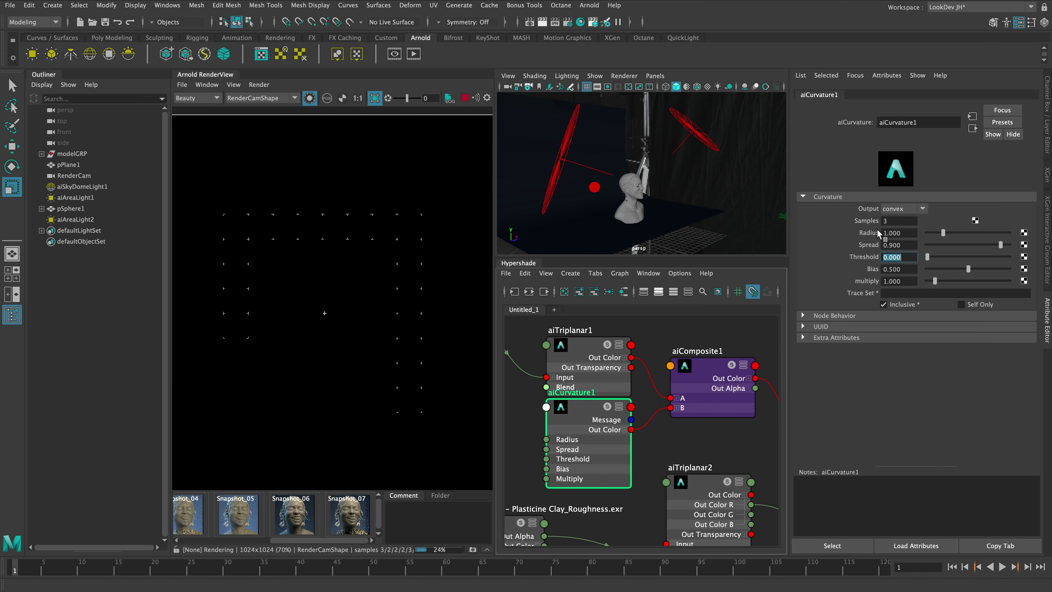
- Set aiCurvature1's Threshold to 0.85 and check the isolated curvature map on the bust's face
type(".85")
key("Return")
left_click(601, 360)
left_click(580, 431)
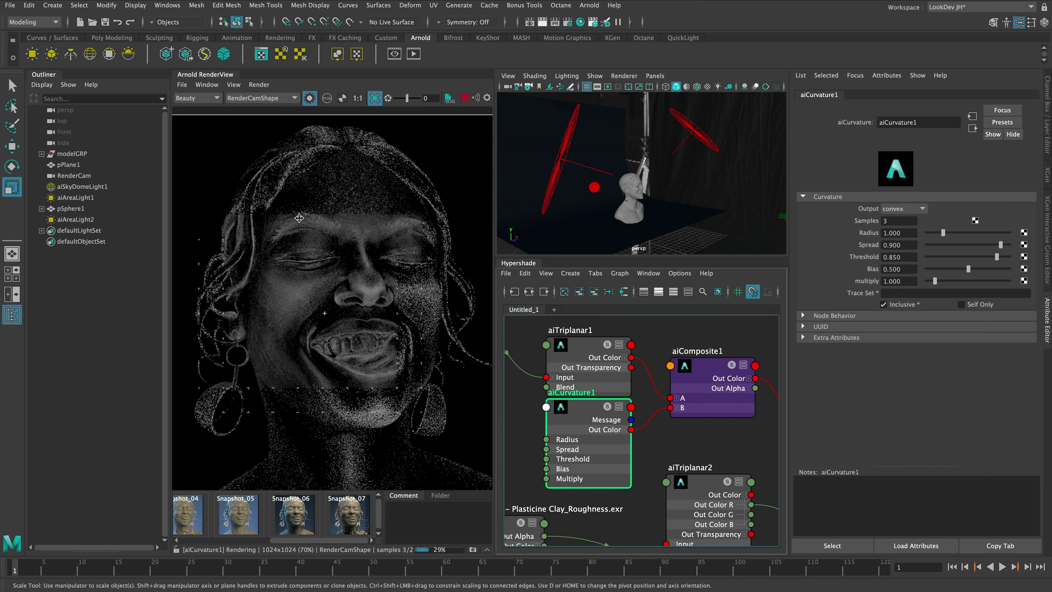
scroll(298, 336, "up", 5)
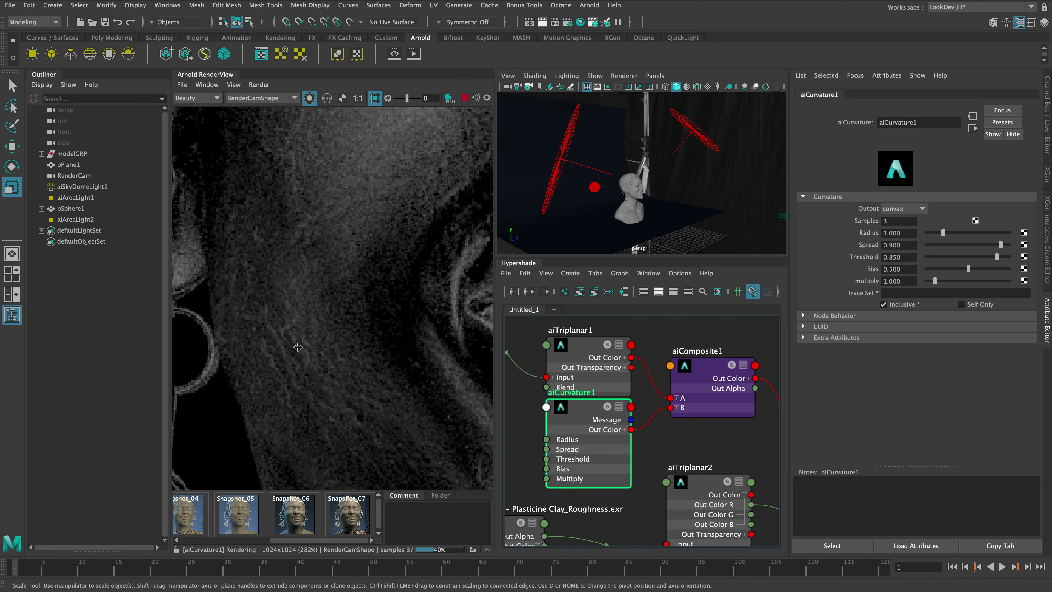
scroll(298, 345, "down", 4)
middle_click_drag(372, 310, 334, 327, "alt")
scroll(332, 310, "up", 1)
- Set aiCurvature1's Threshold to 0.9 and Bias to 0.55
left_click_drag(907, 257, 868, 259)
type(".9")
key("Return")
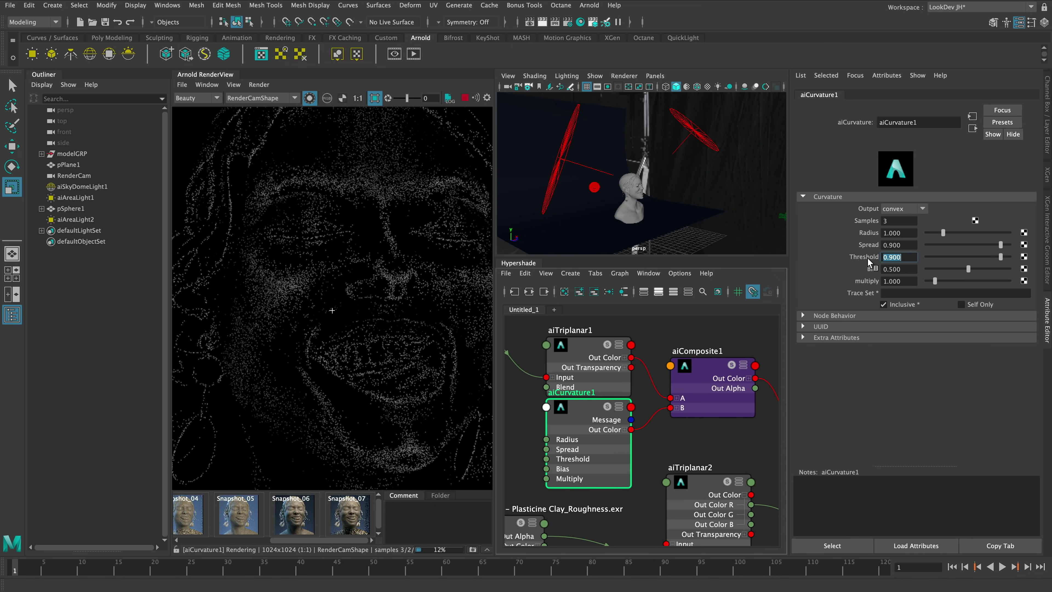
key("Tab")
type(".55")
key("Return")
key("Tab")
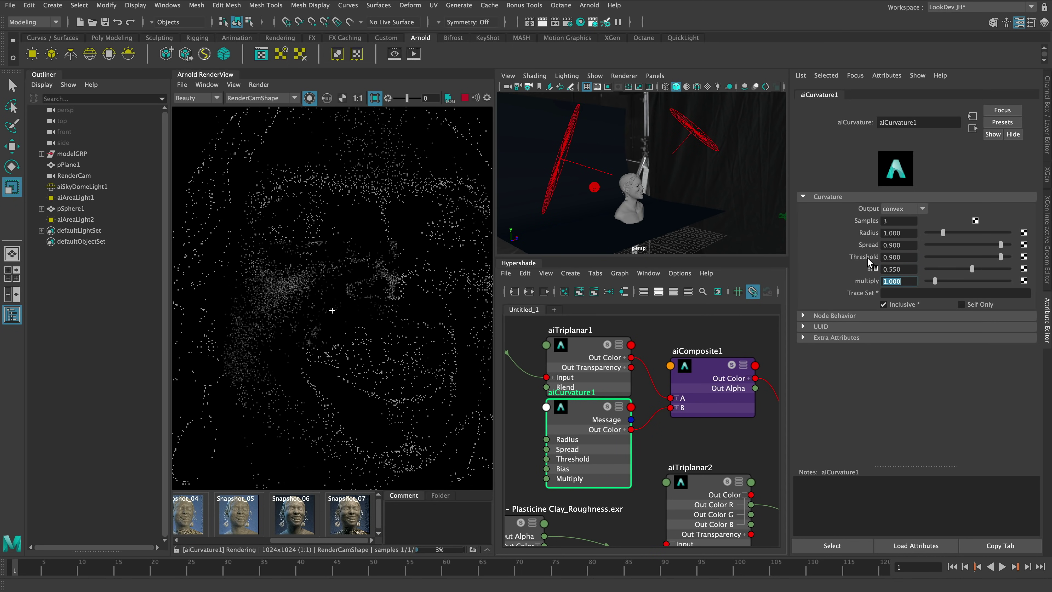
- Try aiCurvature1's multiply at 2 and 5, settling on 2
type("2")
key("Return")
type("5")
key("Return")
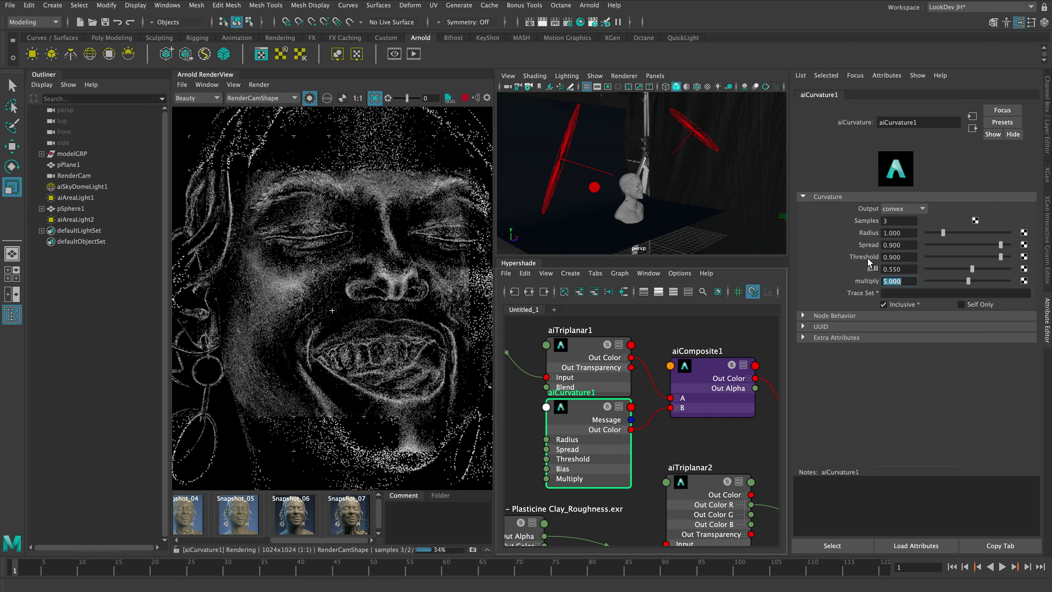
type("2")
key("Return")
- Set aiCurvature1's Spread to 0.84, Threshold to 0.8, Bias to 0.5 and multiply to 1.5
left_click(865, 246)
type(".8")
key("Return")
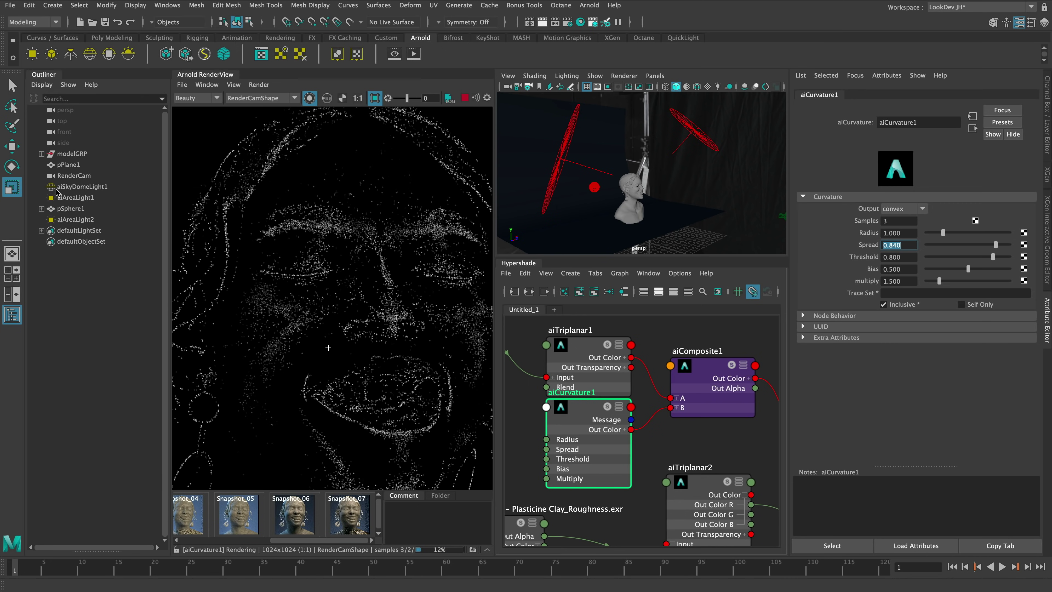
scroll(311, 286, "up", 2)
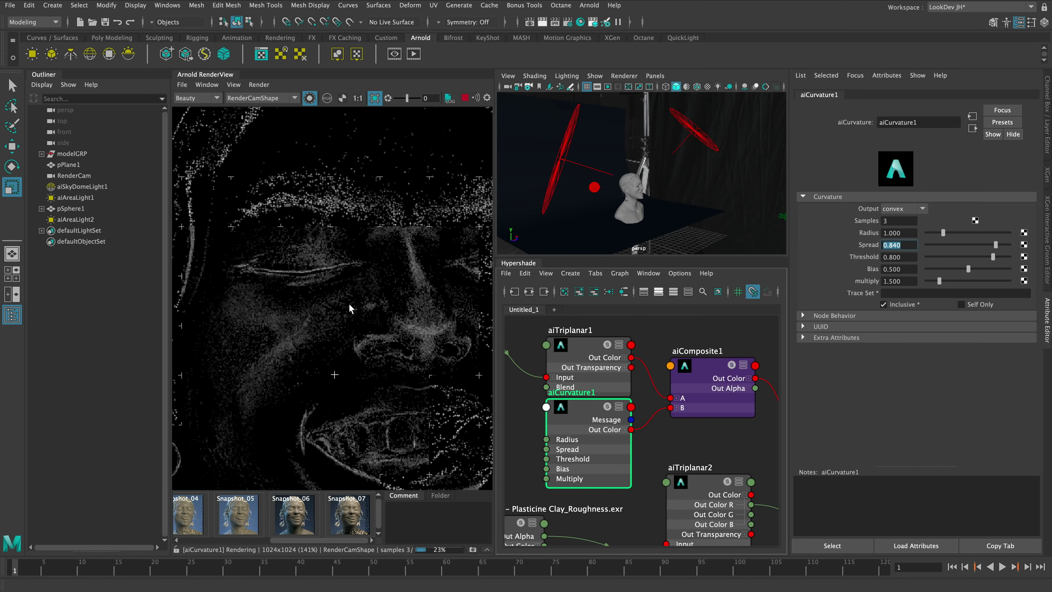
middle_click_drag(429, 314, 365, 348)
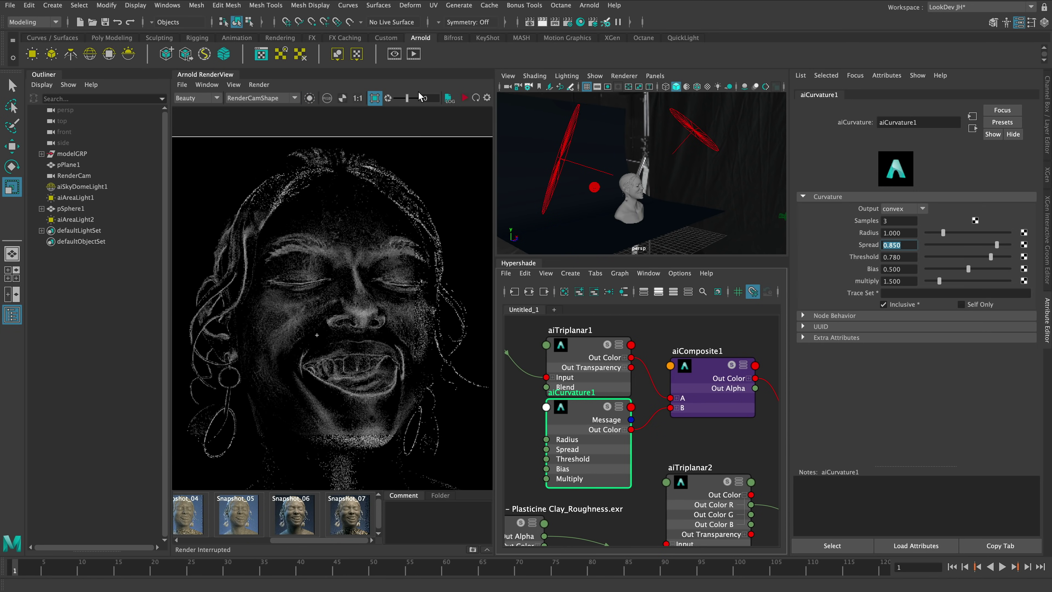
- Render the fully shaded bust and examine the curvature highlights on the hair strands, ear, eyes and mouth
left_click(463, 99)
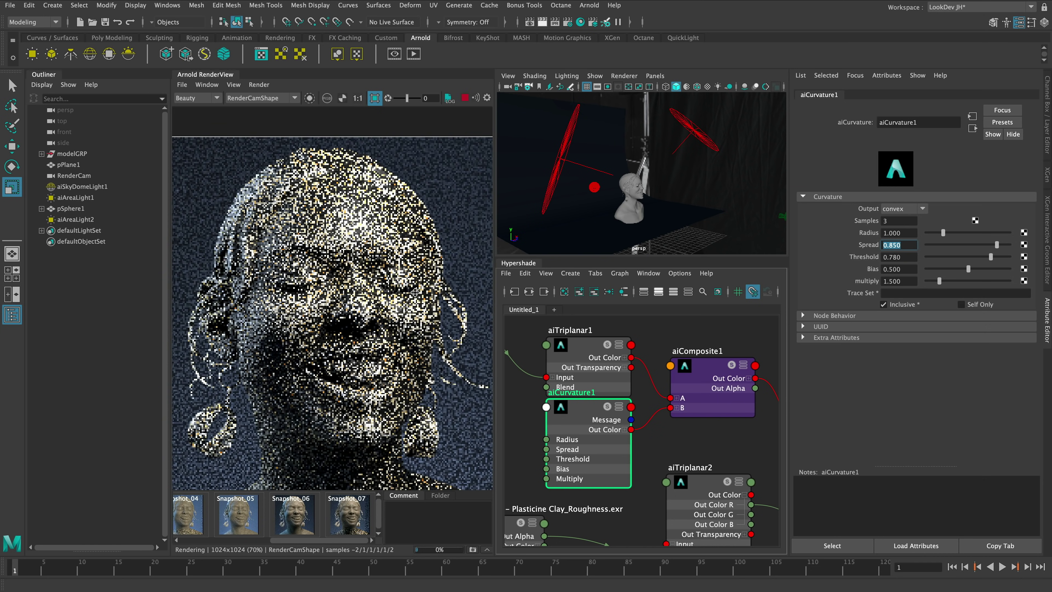
scroll(367, 285, "up", 3)
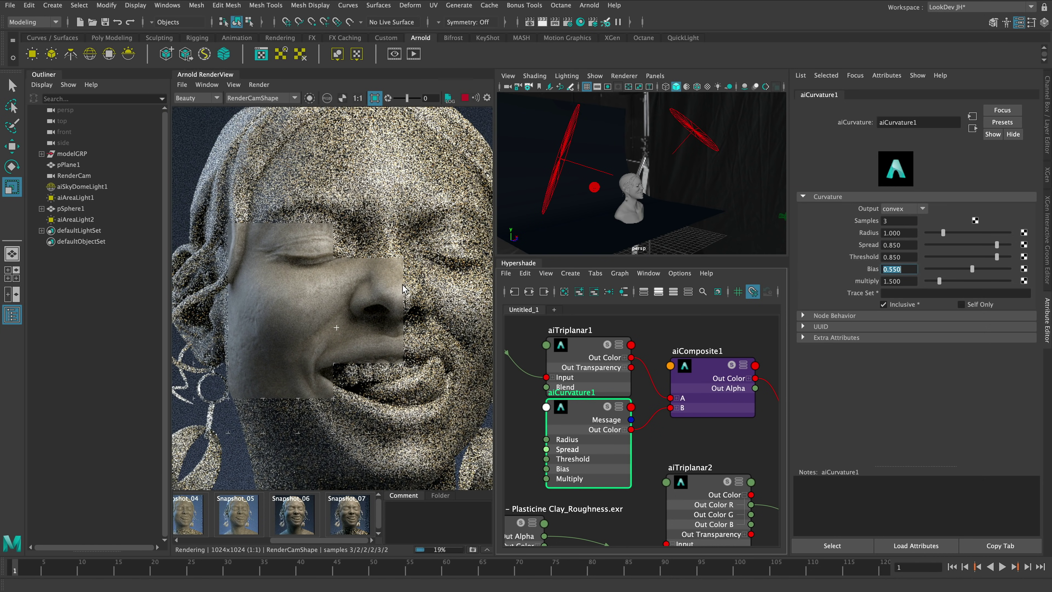
scroll(384, 308, "up", 2)
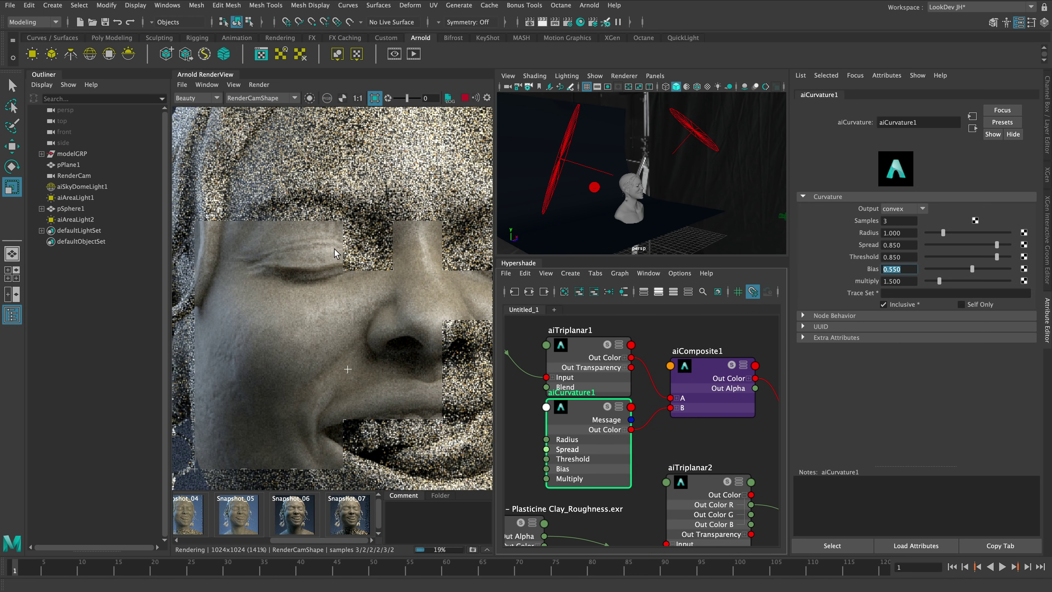
scroll(340, 386, "down", 2)
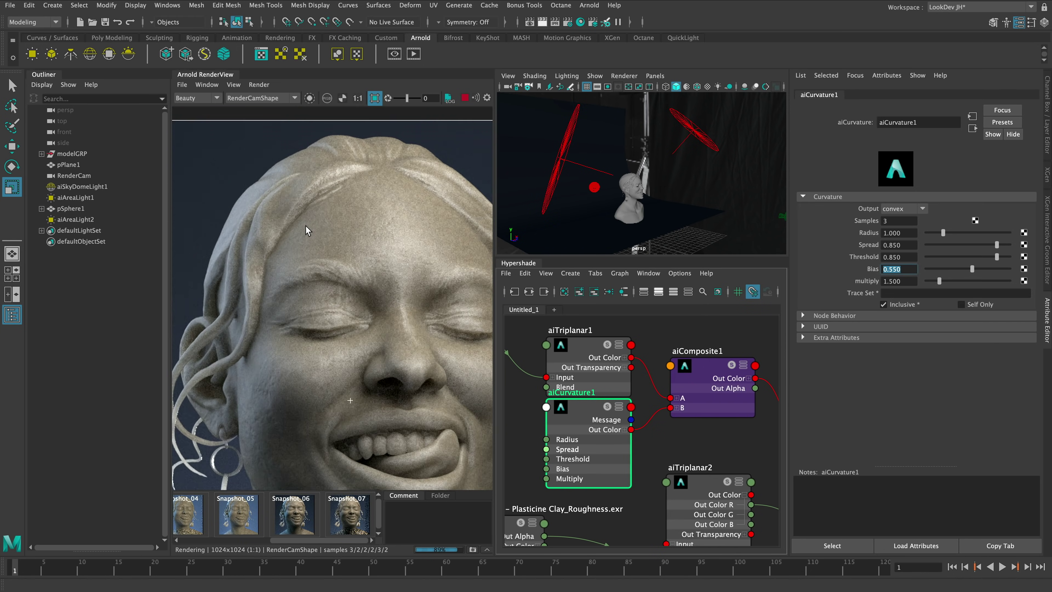
scroll(360, 313, "up", 2)
middle_click_drag(360, 313, 435, 178)
middle_click_drag(331, 315, 393, 414)
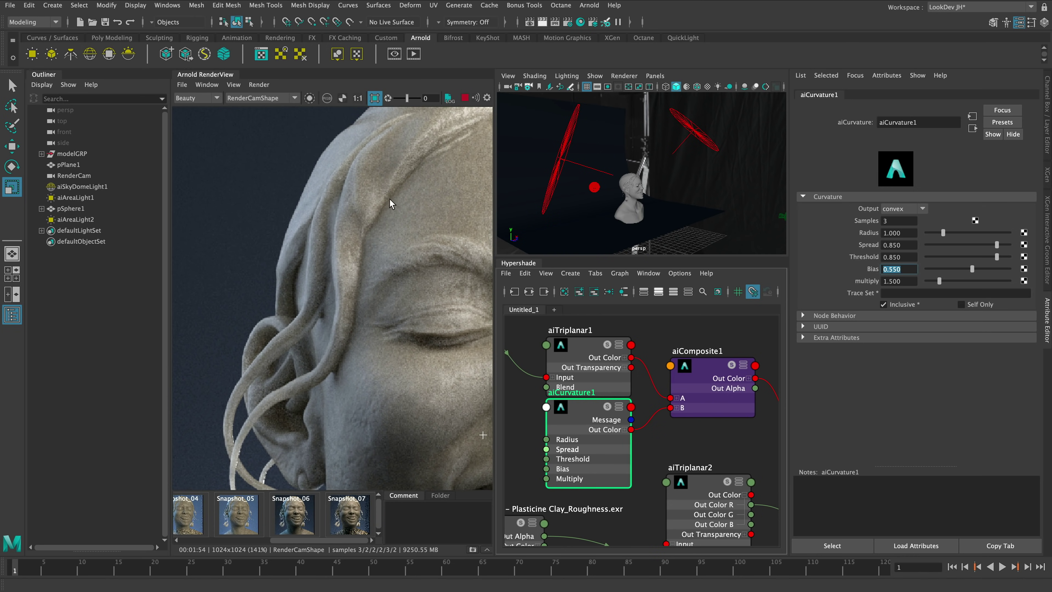
middle_click_drag(390, 199, 273, 278)
middle_click_drag(361, 306, 367, 190)
scroll(361, 323, "down", 4)
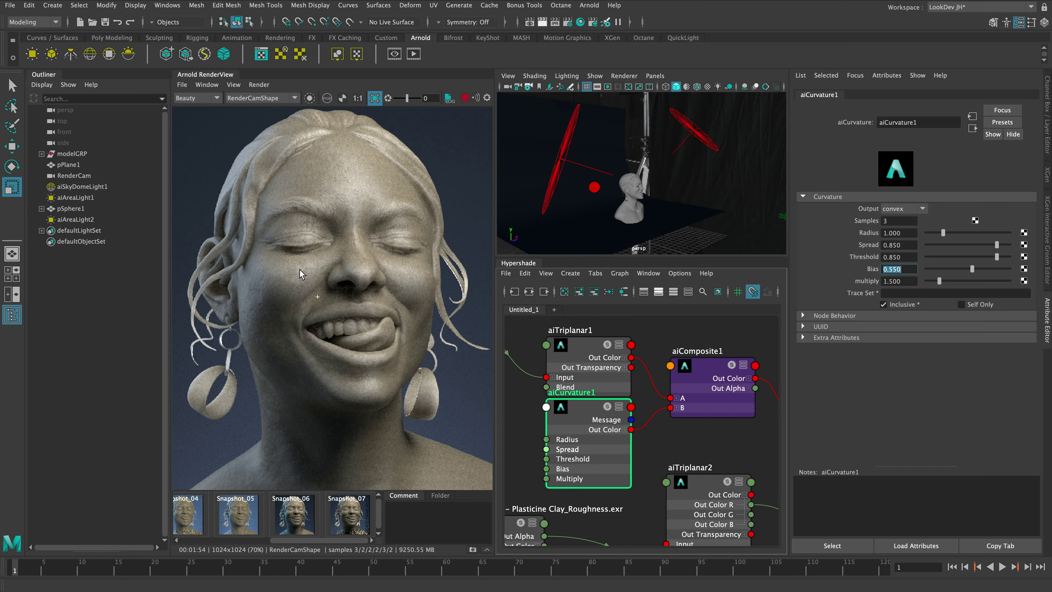
scroll(316, 273, "up", 2)
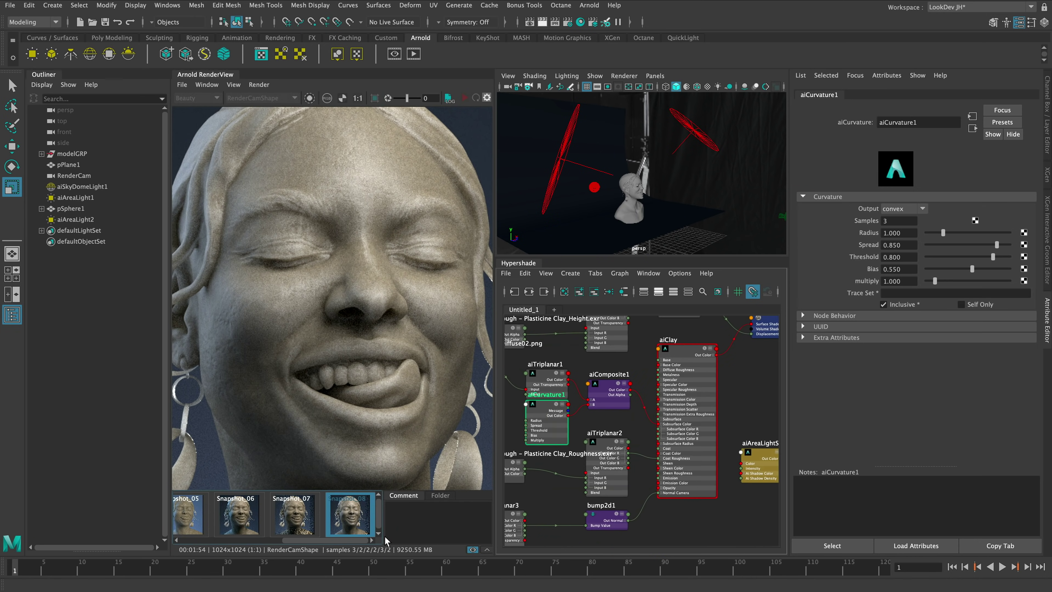
- Set the Exposure of the Clay_Diffuse02.png texture to -0.5 and restart the live render
mouse_move(665, 512)
middle_mouse_down()
mouse_move(671, 506)
mouse_move(656, 511)
middle_mouse_up()
middle_click_drag(647, 370, 664, 435)
middle_click_drag(578, 486, 607, 427)
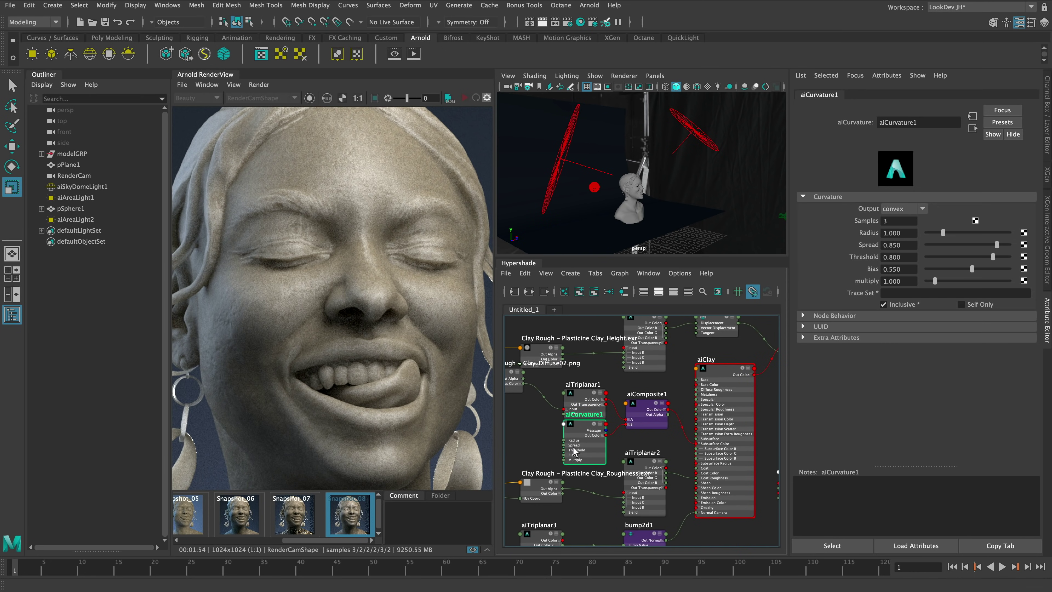
left_click(509, 385)
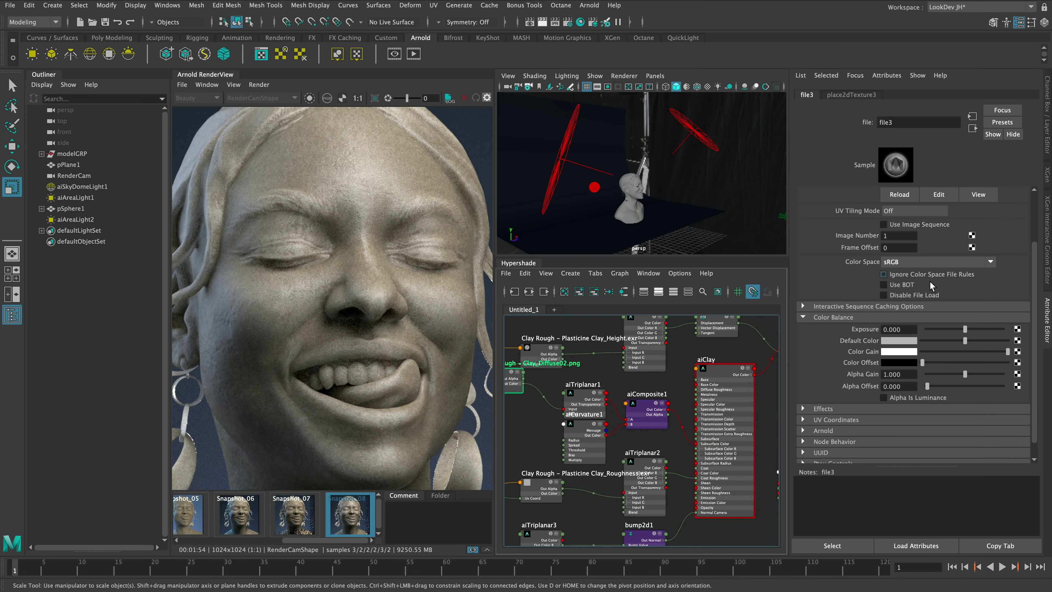
left_click(908, 329)
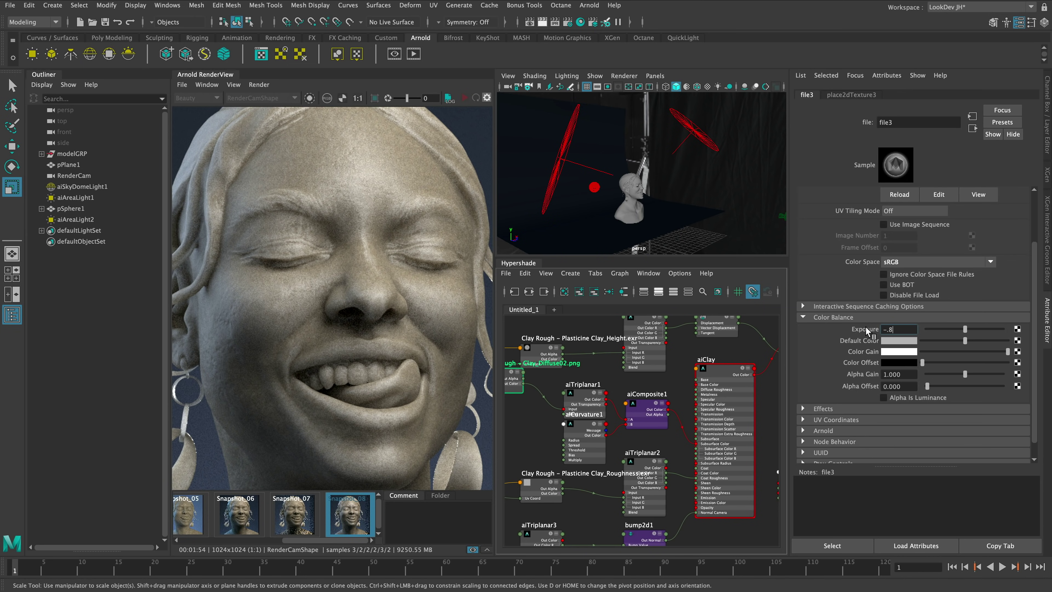
type("-.5")
left_click(465, 97)
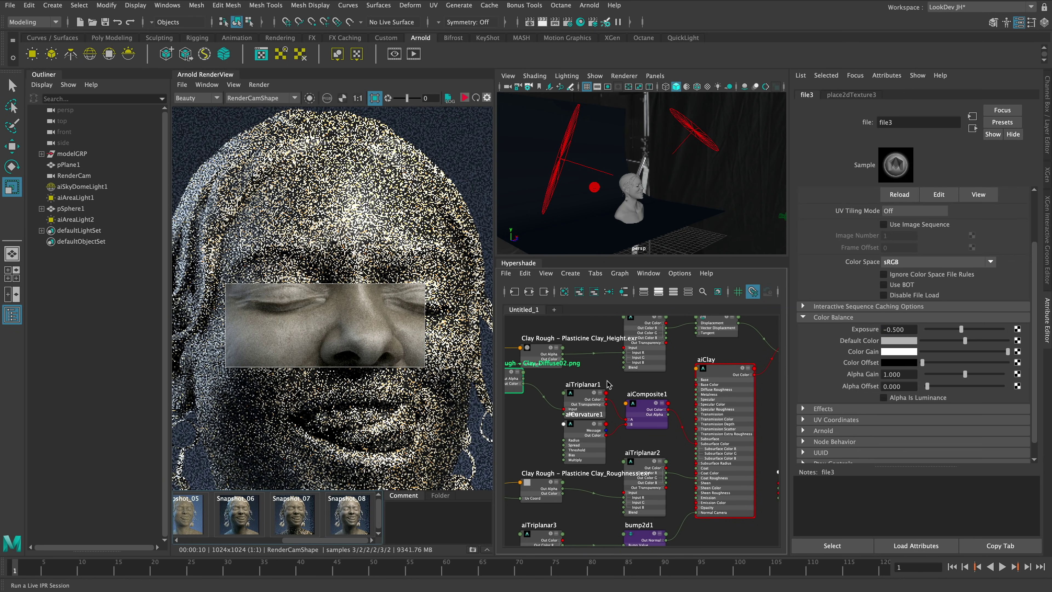
- Set aiCurvature1's multiply to 0.7, check the rendered eye region and stop the render
left_click(580, 446)
left_click(907, 281)
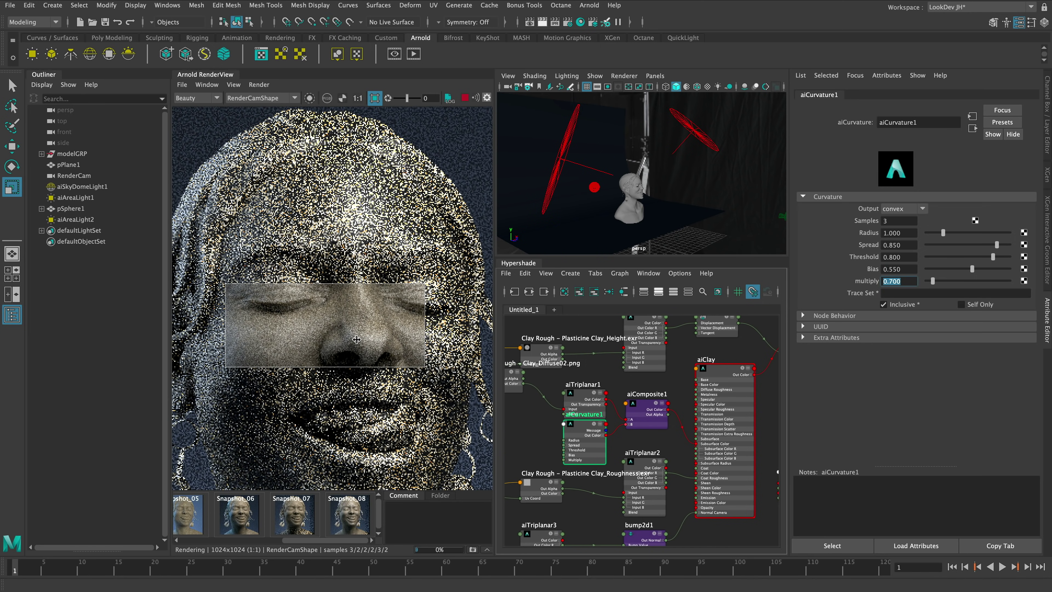
scroll(385, 338, "up", 2)
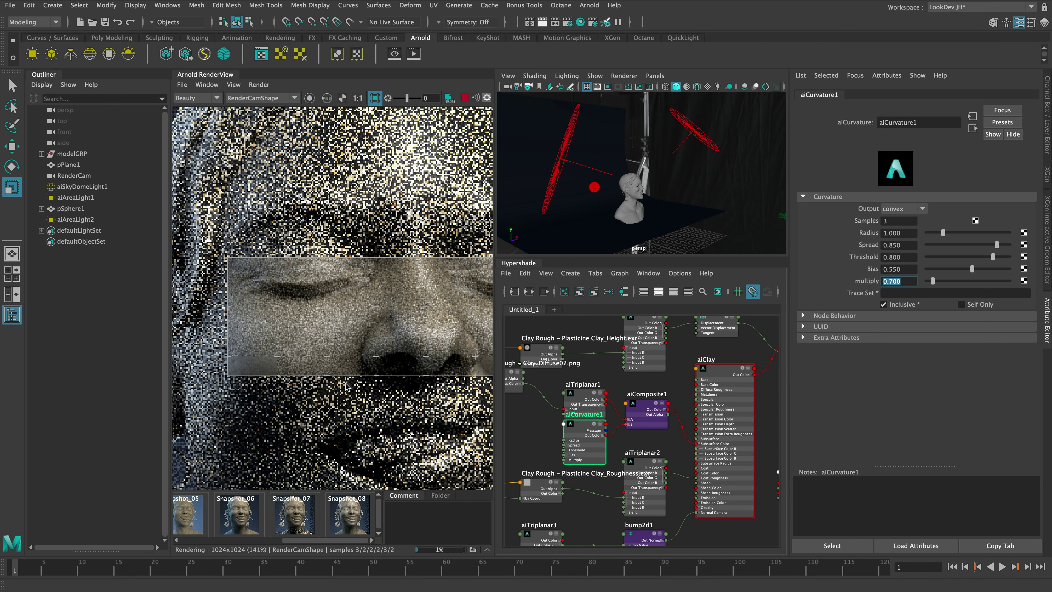
scroll(350, 326, "down", 5)
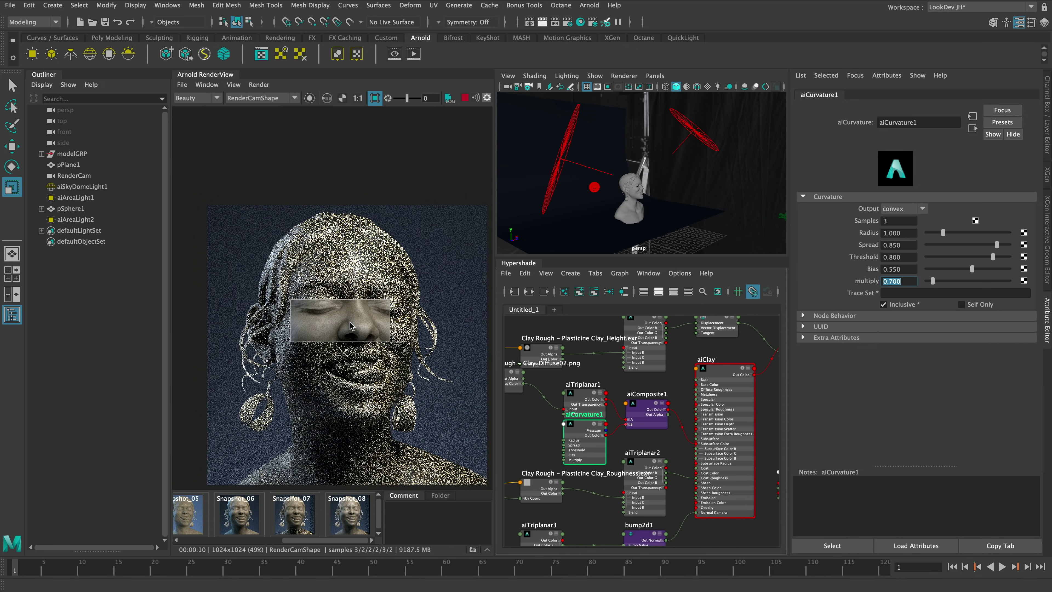
left_click(464, 98)
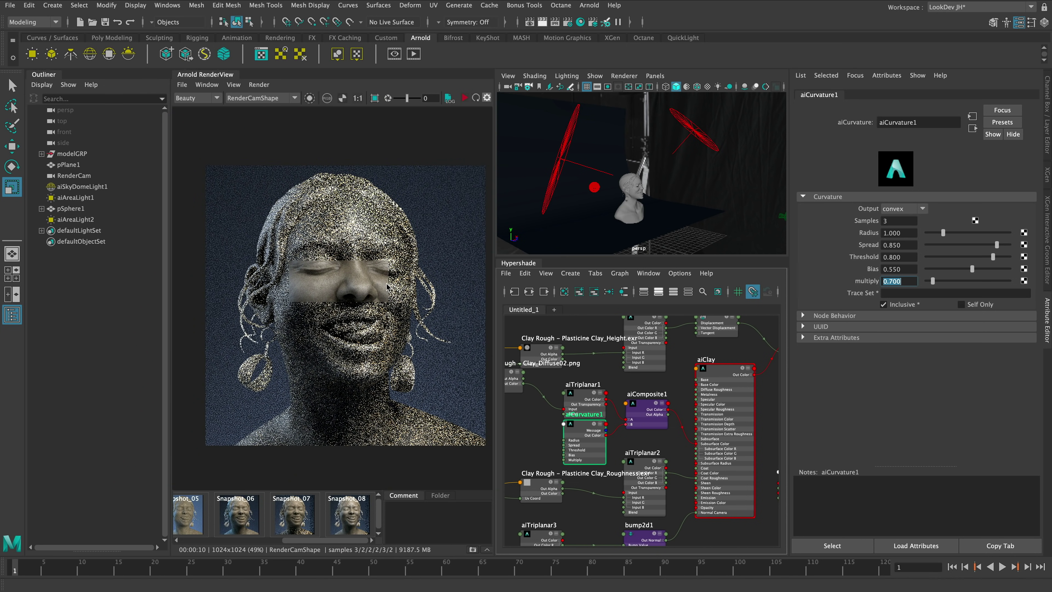
middle_click_drag(392, 274, 388, 299)
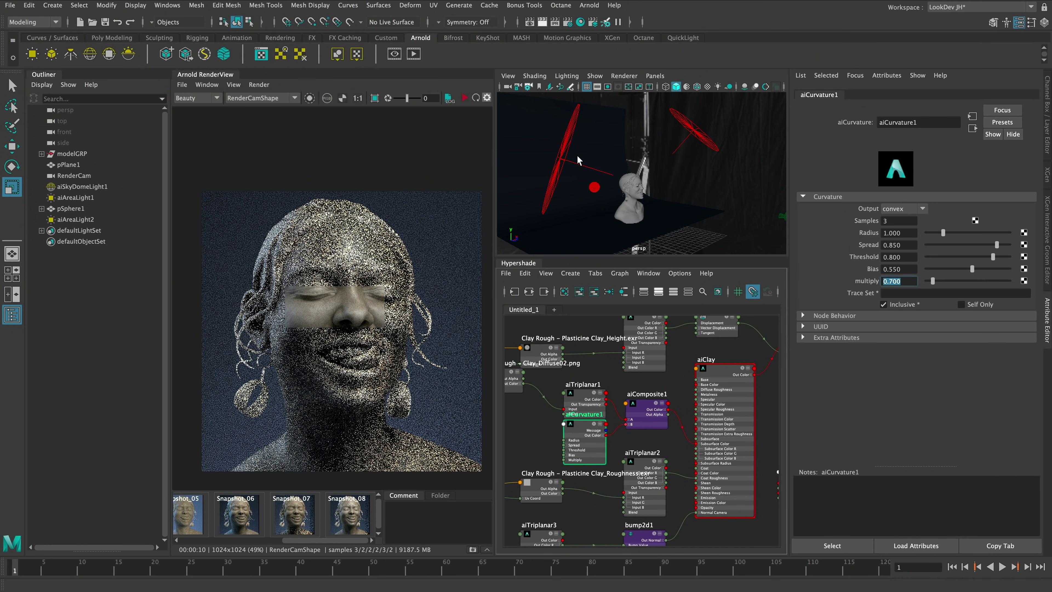
- Look through RenderCam in the viewport and turn off its field chart overlay
left_click(655, 76)
mouse_move(679, 88)
left_click(779, 95)
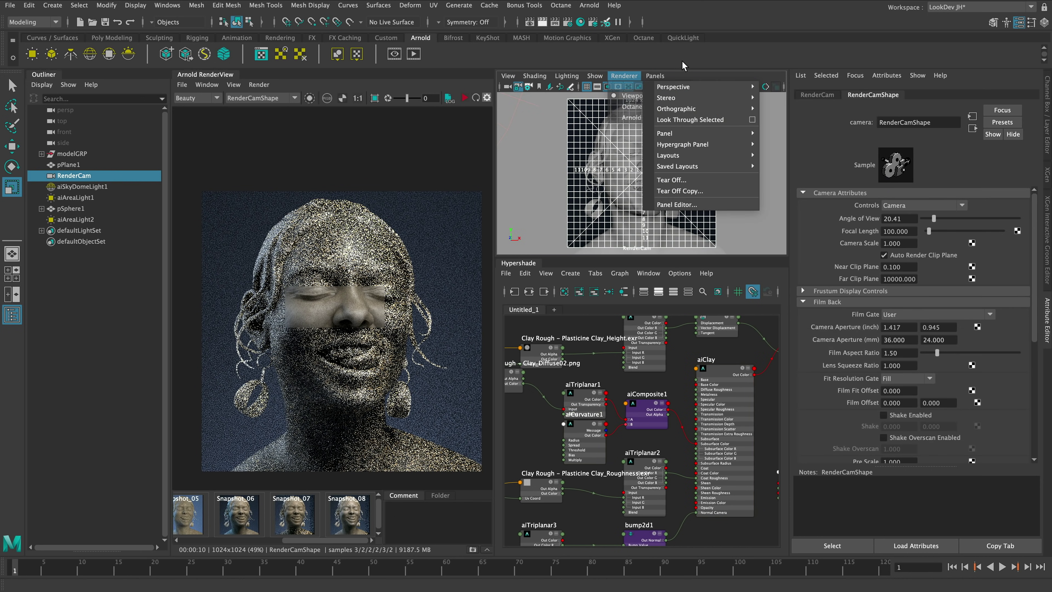
left_click(707, 63)
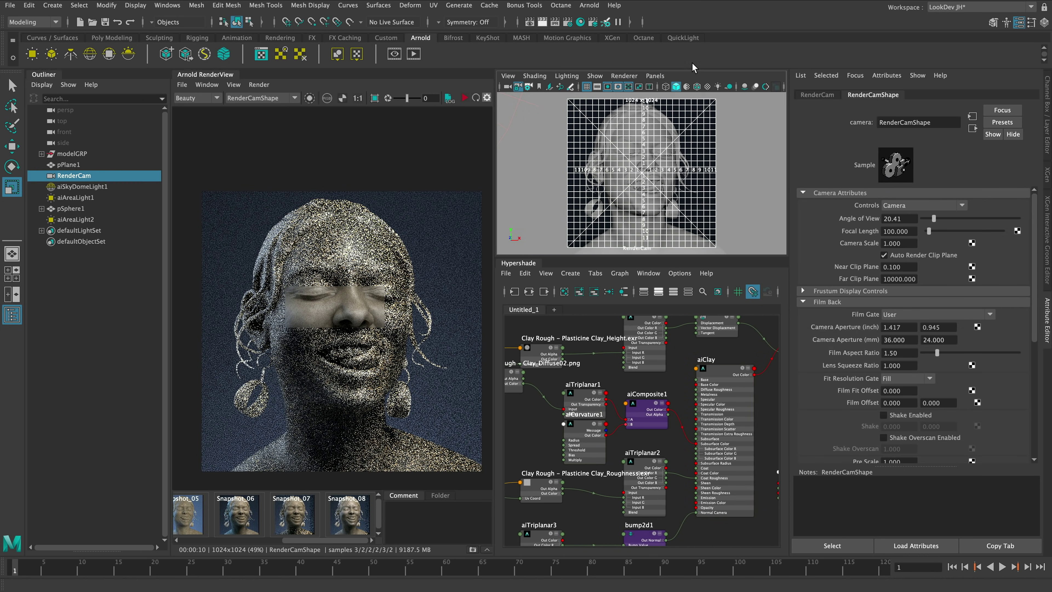
left_click(628, 87)
- Create a locator, move it up onto the bust's face between the eyes and enlarge it
left_click(52, 5)
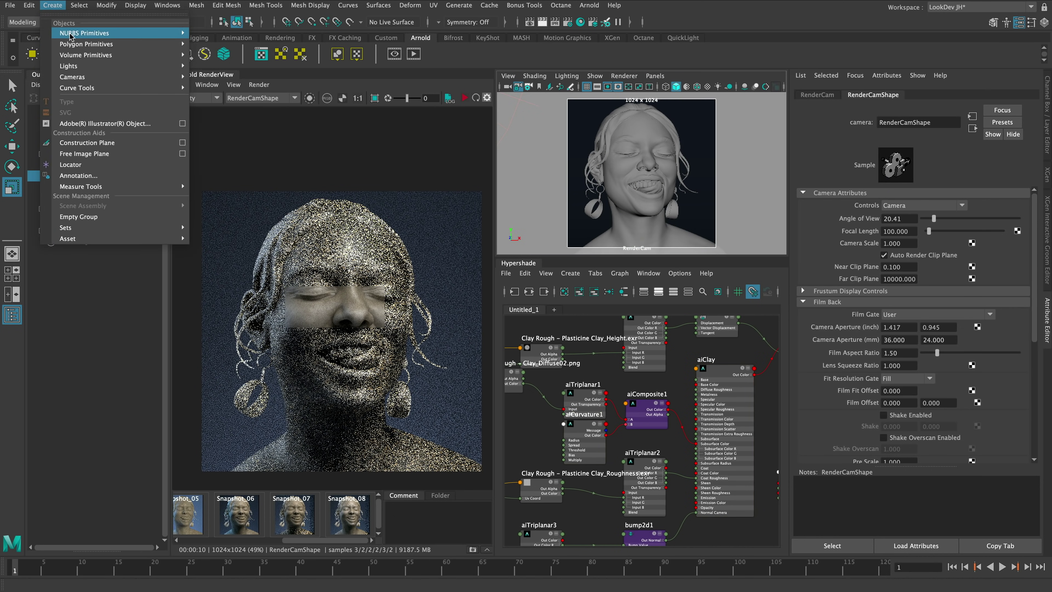
mouse_move(82, 67)
left_click(71, 164)
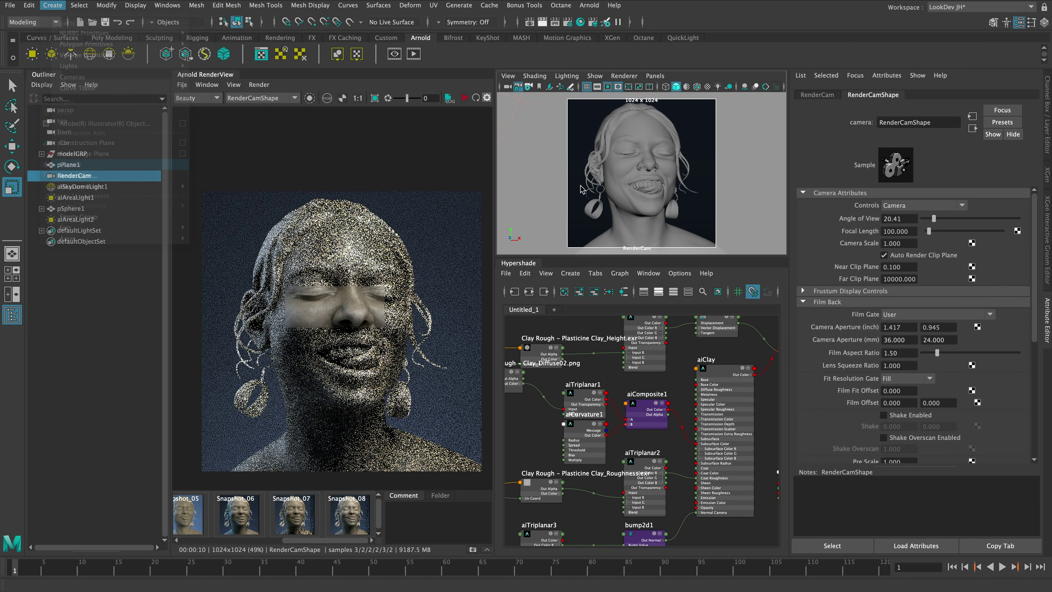
key("w")
left_click_drag(621, 232, 648, 208)
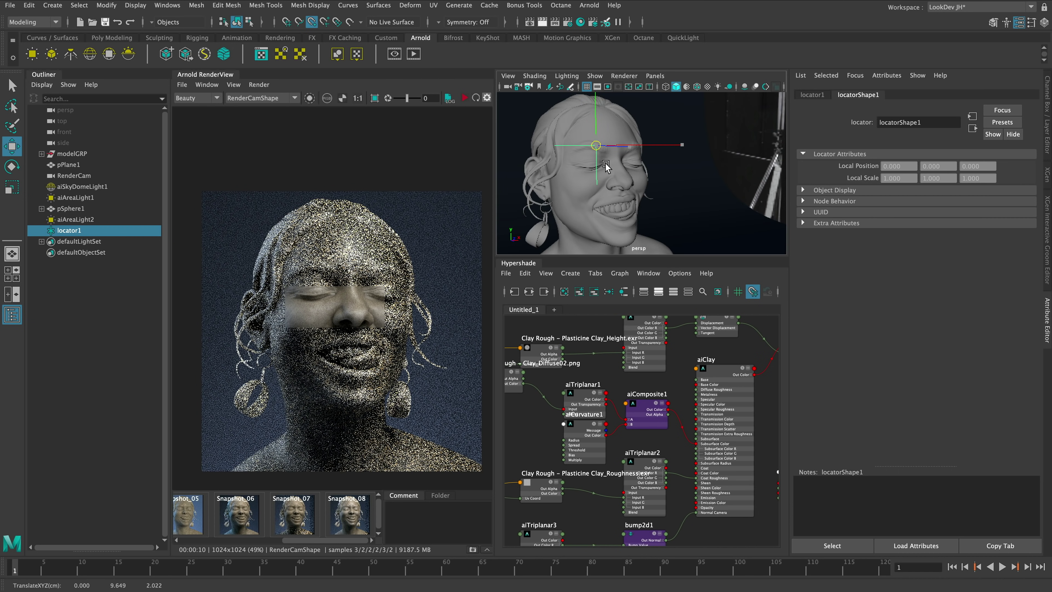
left_click_drag(606, 166, 712, 136)
key("r")
key("w")
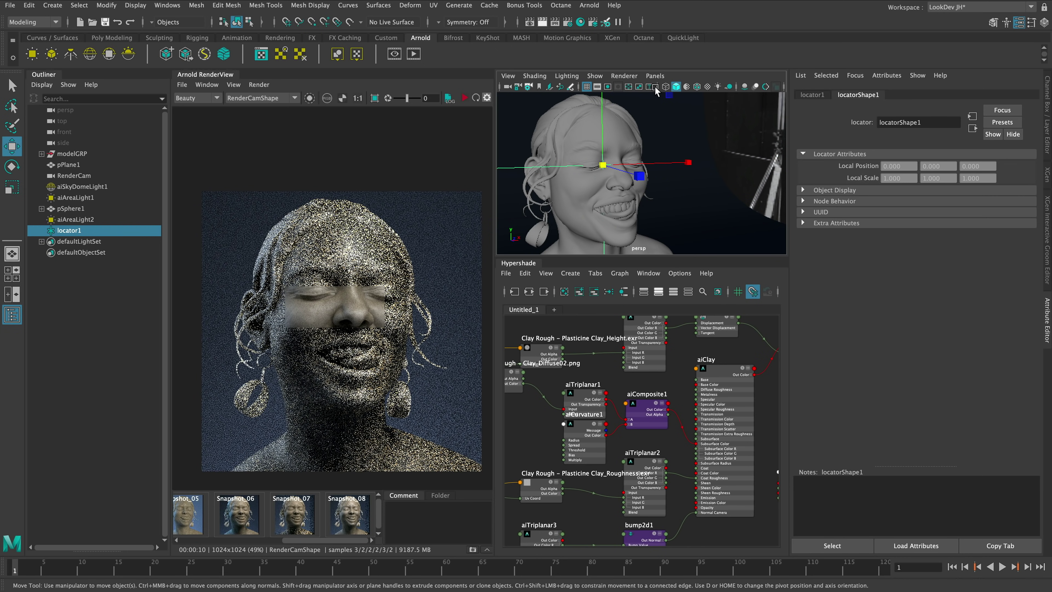
- Look through RenderCam to check the locator against the face, keeping the locator selected
left_click(655, 75)
mouse_move(752, 92)
left_click(789, 87)
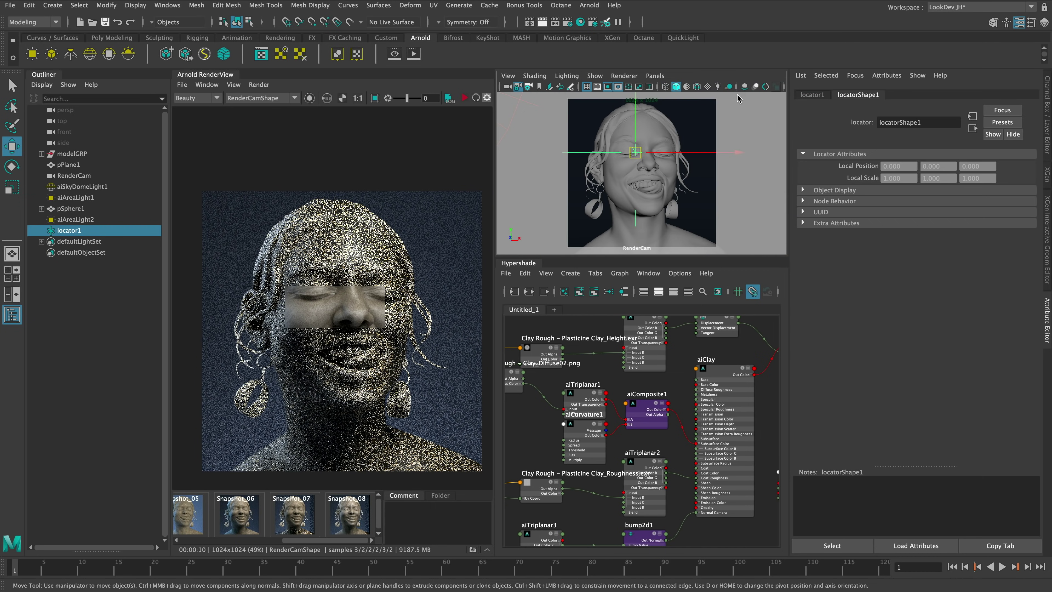
left_click(577, 154)
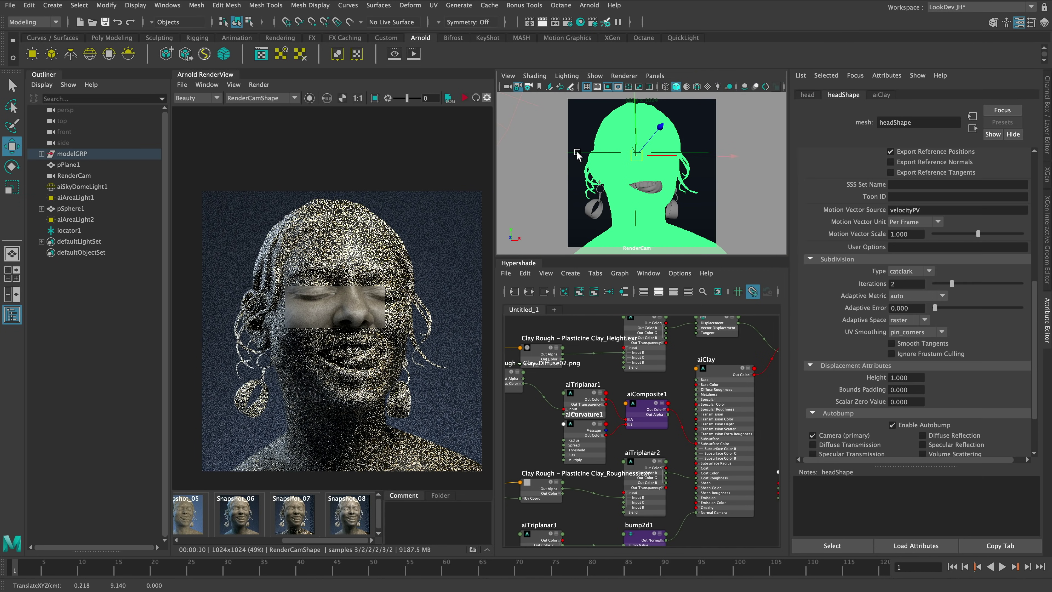
left_click(577, 152)
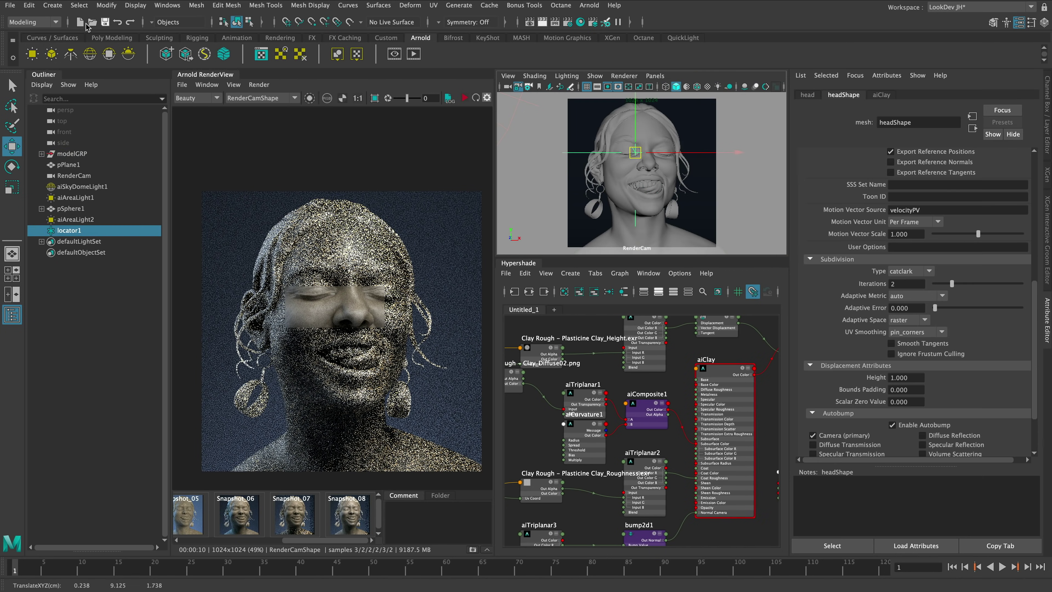
- Turn on the Object Details heads-up display to read the locator's distance from the camera
left_click(138, 5)
mouse_move(232, 44)
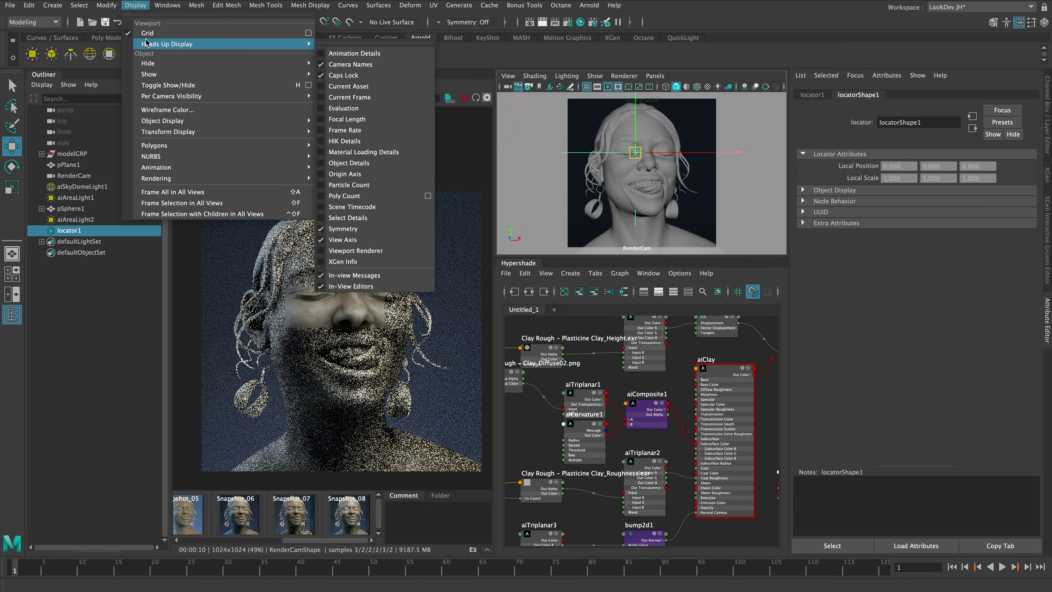
left_click(376, 165)
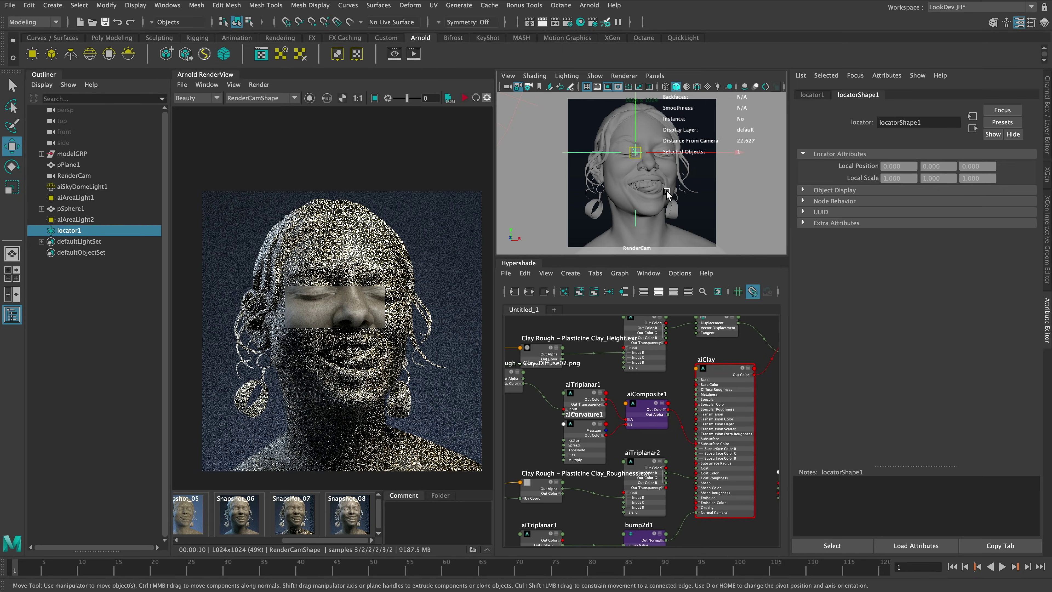
- Enable Arnold depth of field on RenderCam with a Focus Distance of 22.6 and an Aperture Size of 0.5
left_click(510, 87)
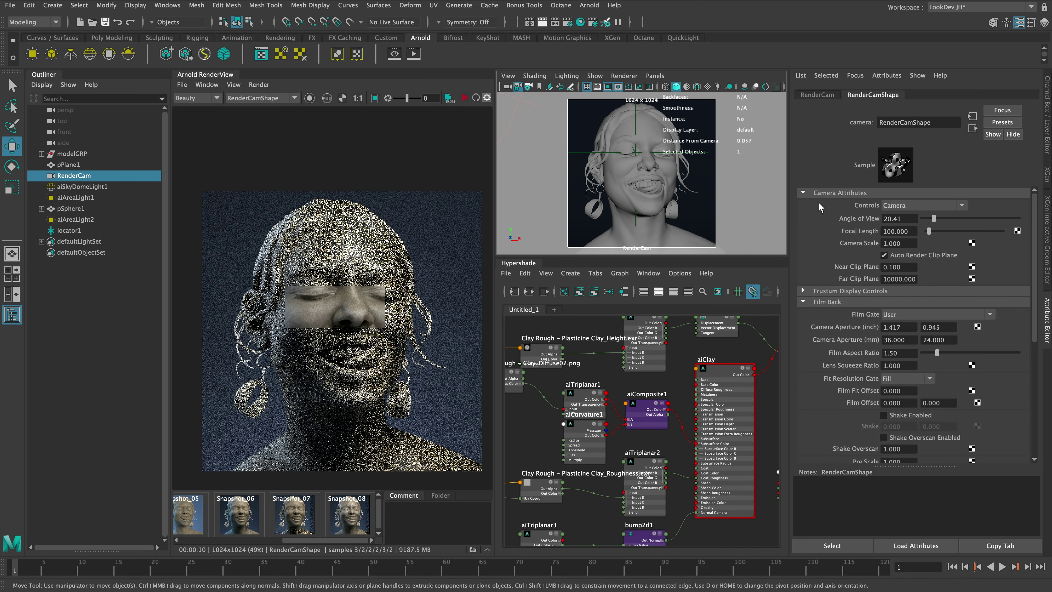
scroll(845, 370, "down", 5)
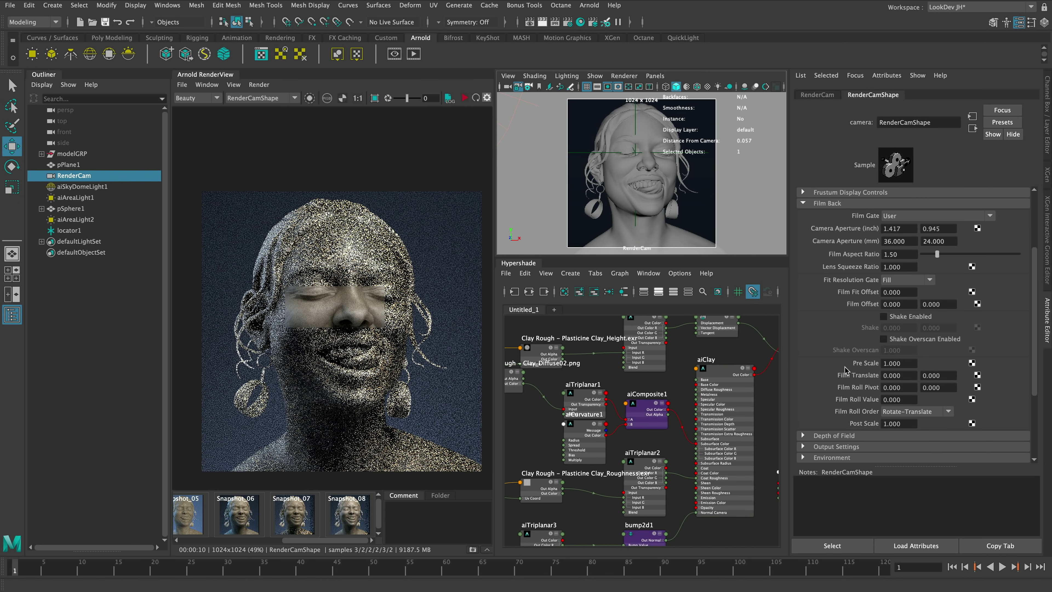
scroll(845, 370, "down", 1)
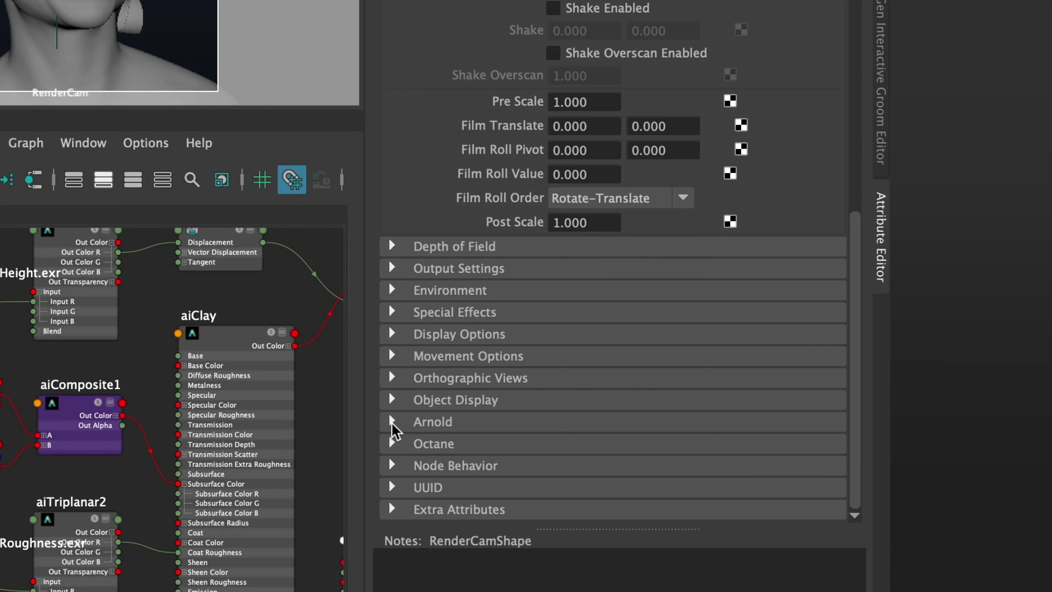
left_click(419, 420)
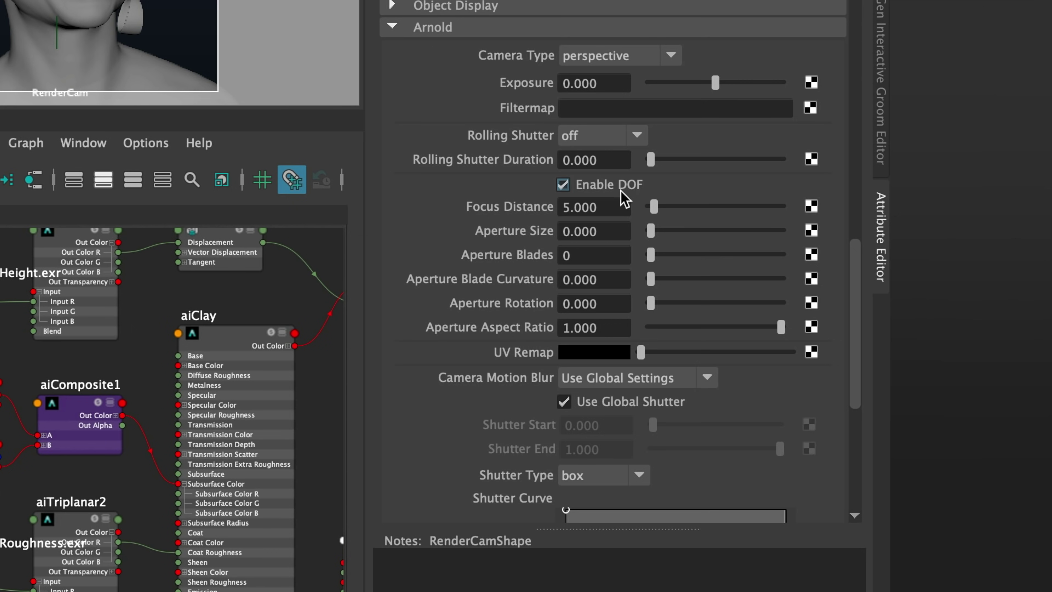
left_click(612, 206)
type("22.6")
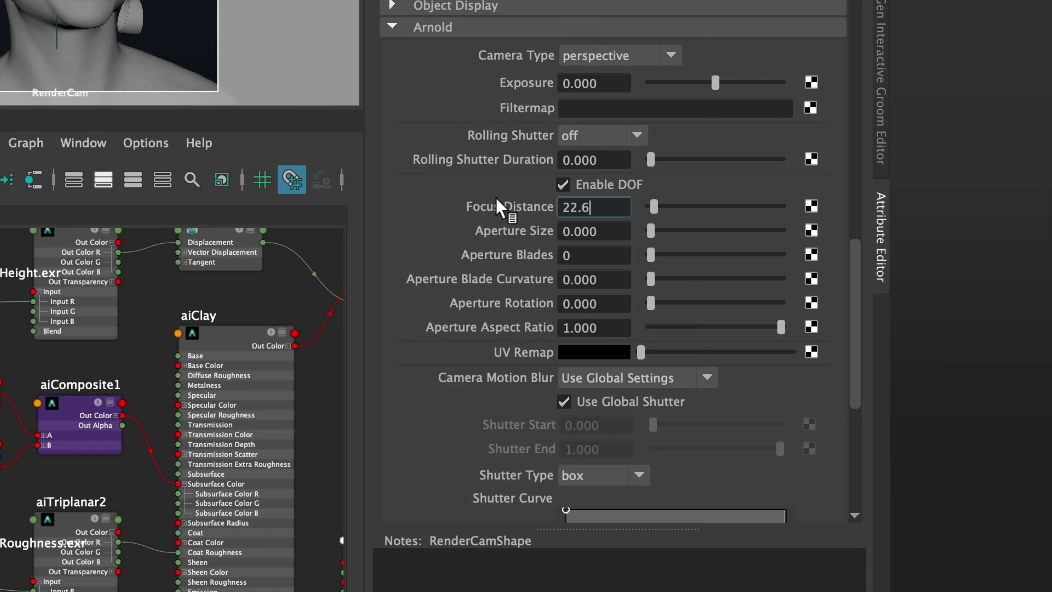
key("Return")
key("Tab")
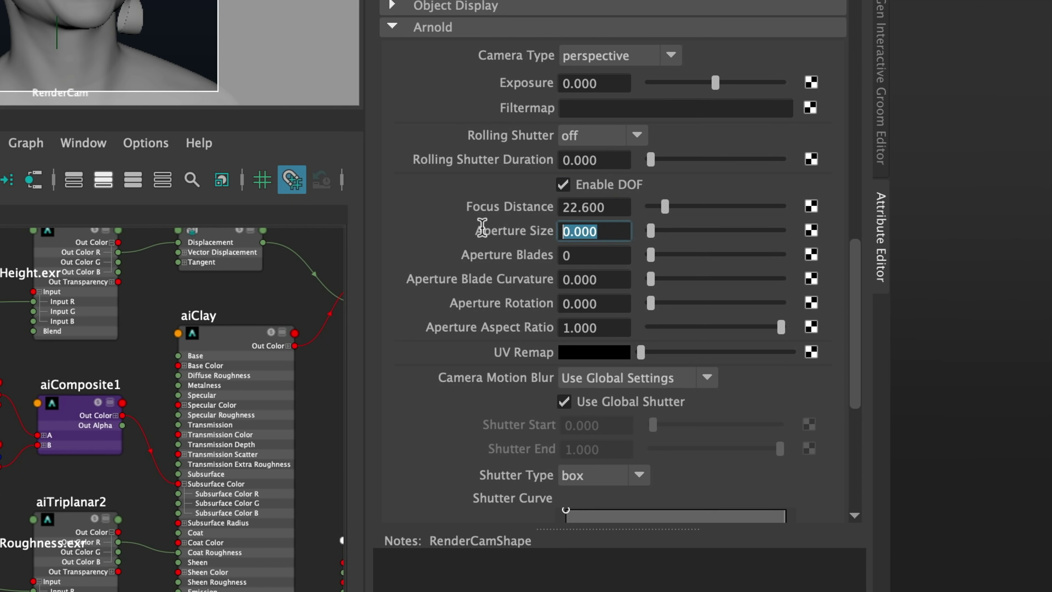
type(".5")
key("Return")
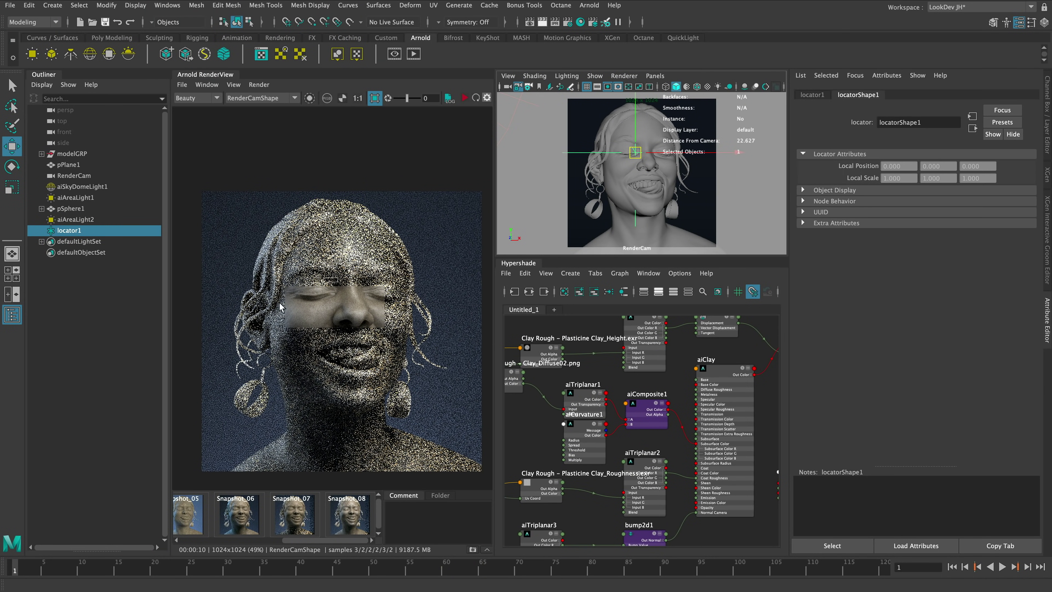
- Render a cropped region across the eyes and hair to examine the depth of field blur, and stop the render
left_click_drag(279, 303, 214, 330)
left_click_drag(338, 328, 414, 318)
middle_click_drag(318, 350, 350, 383)
scroll(349, 364, "up", 2)
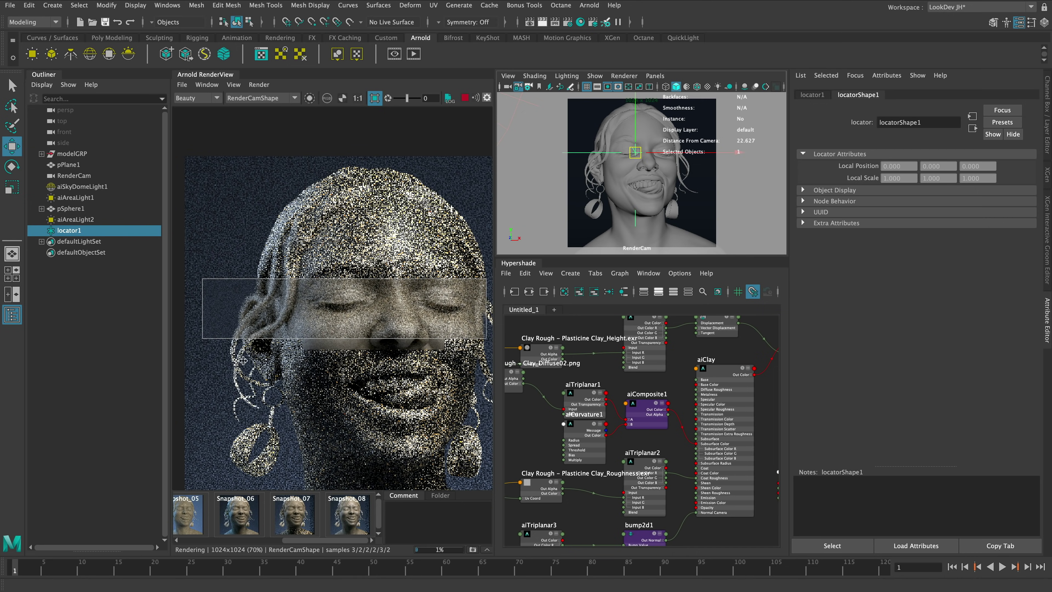
scroll(240, 369, "up", 3)
middle_click_drag(338, 401, 343, 420)
scroll(343, 420, "down", 1)
left_click(464, 98)
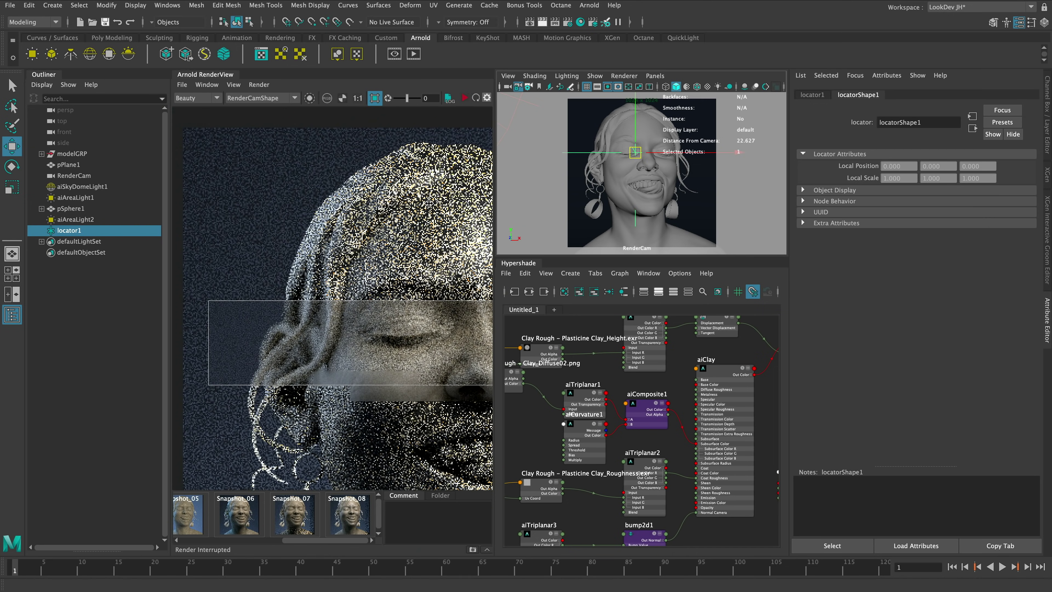
middle_click_drag(432, 208, 371, 223)
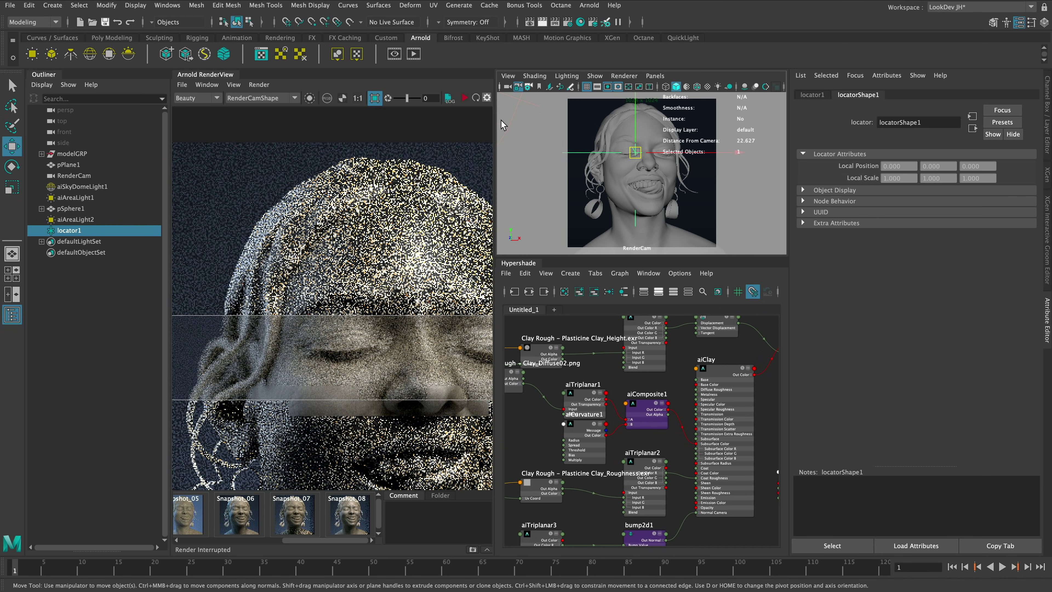
- Set RenderCam's Arnold Aperture Size to 0.15
left_click(508, 85)
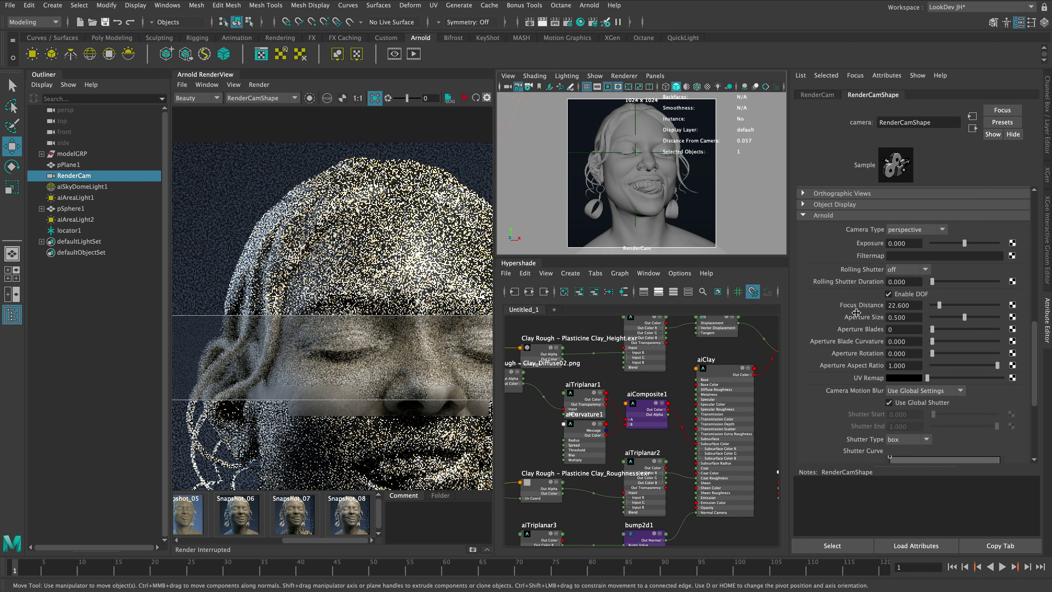
left_click_drag(916, 318, 857, 321)
type("0.15")
key("Return")
- Render a cropped region over the side hair strands and one eye to examine the depth of field with the smaller aperture
middle_click_drag(367, 213, 417, 180, "alt")
left_click(378, 100)
left_click(378, 100)
left_click_drag(432, 299, 218, 349)
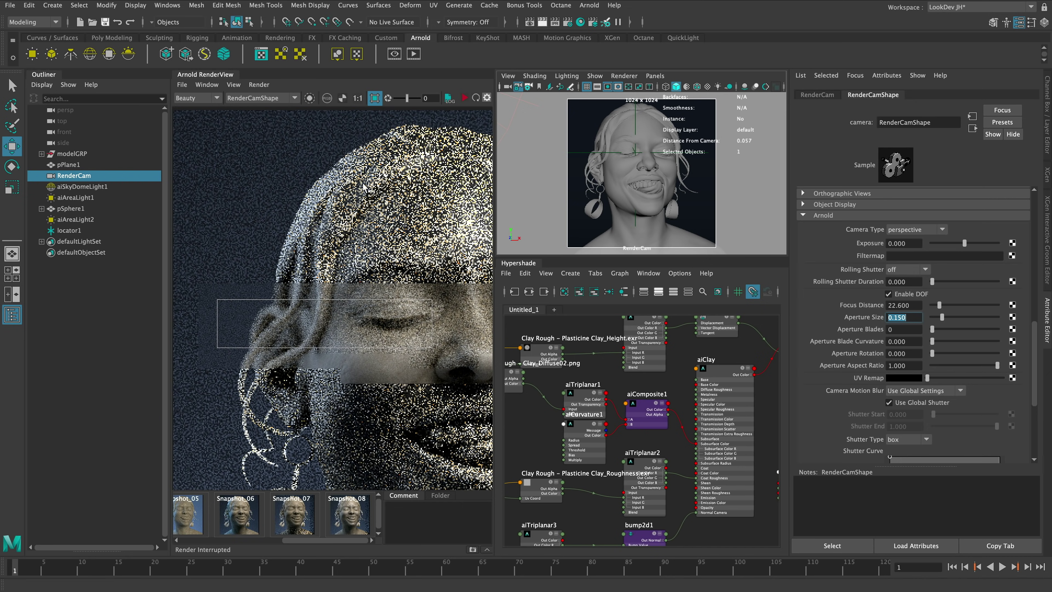
left_click(465, 98)
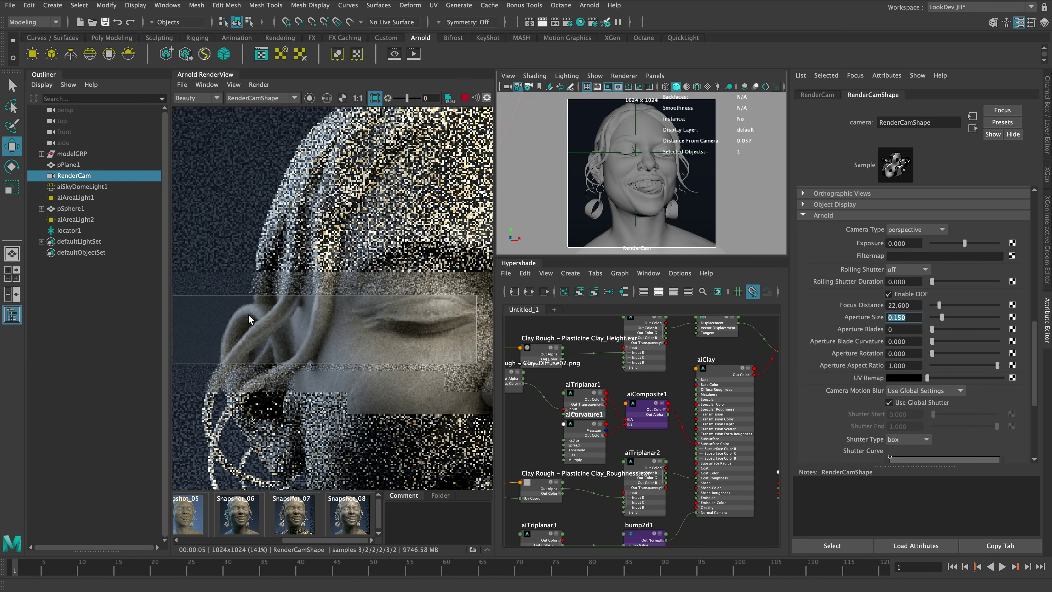
scroll(442, 366, "down", 2)
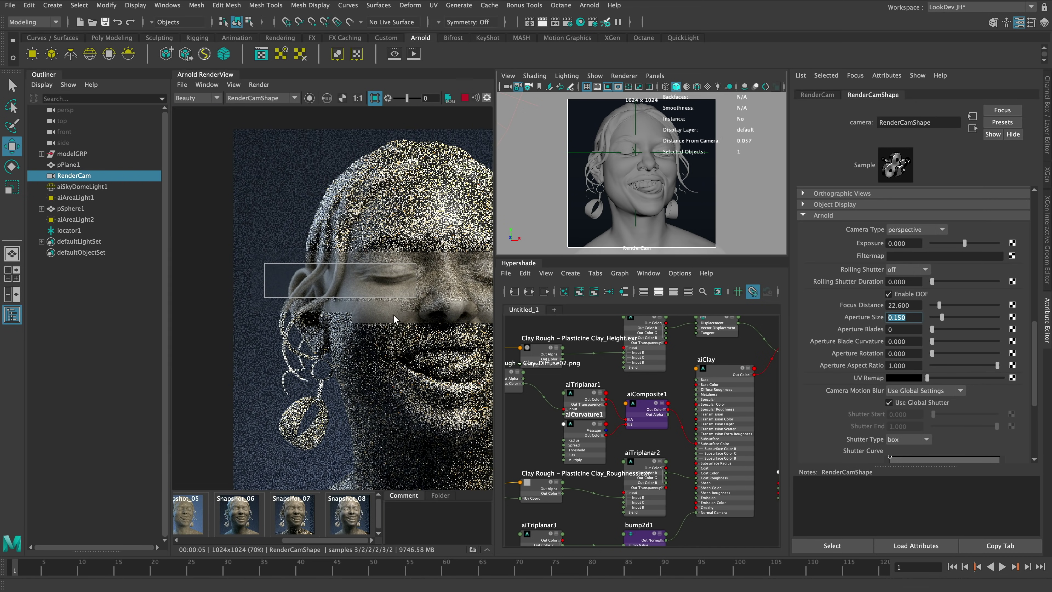
scroll(319, 295, "down", 1)
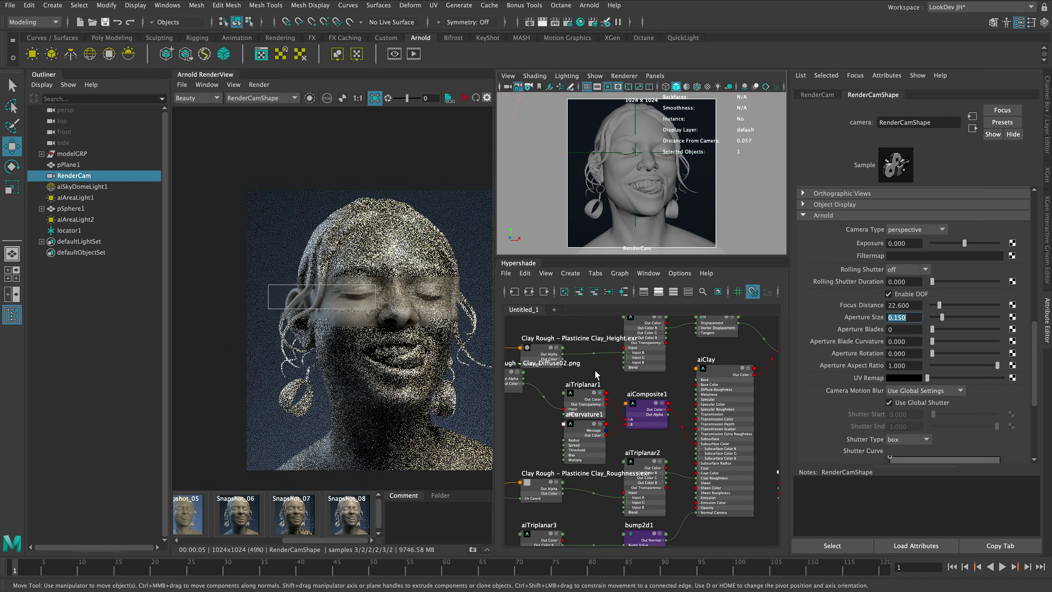
middle_click_drag(418, 375, 402, 363)
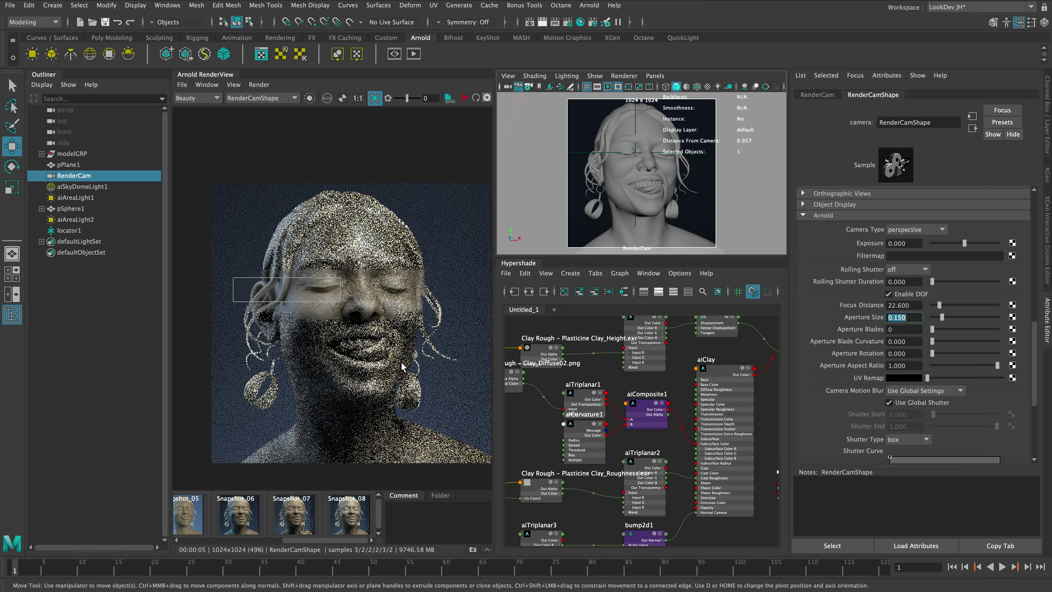
- Switch the viewport to the persp camera and set aiAreaLight2's Samples to 2
left_click(662, 77)
mouse_move(681, 87)
left_click(777, 97)
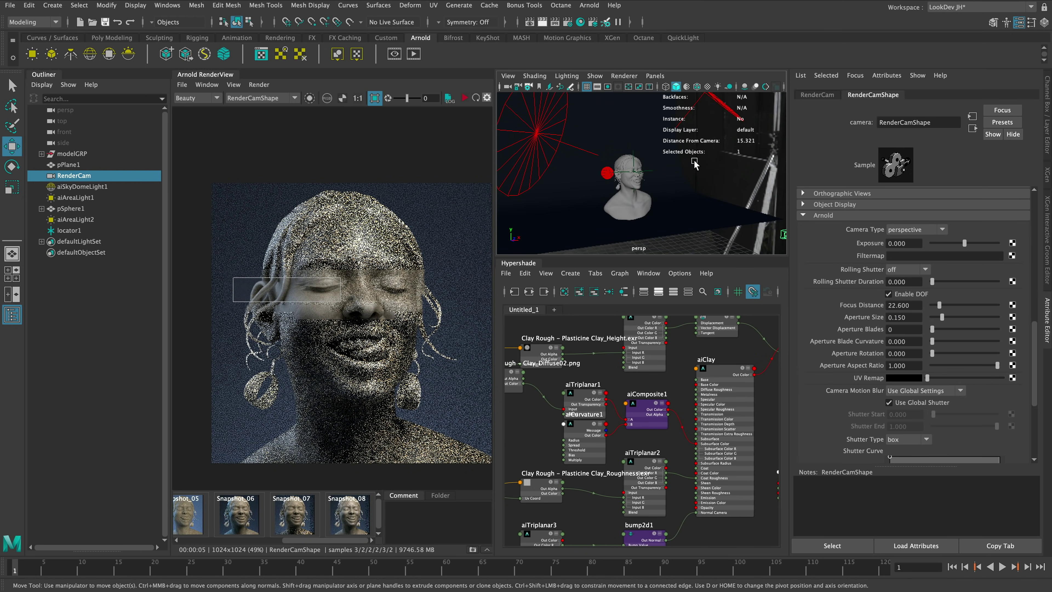
left_click(663, 139)
scroll(655, 200, "up", 2)
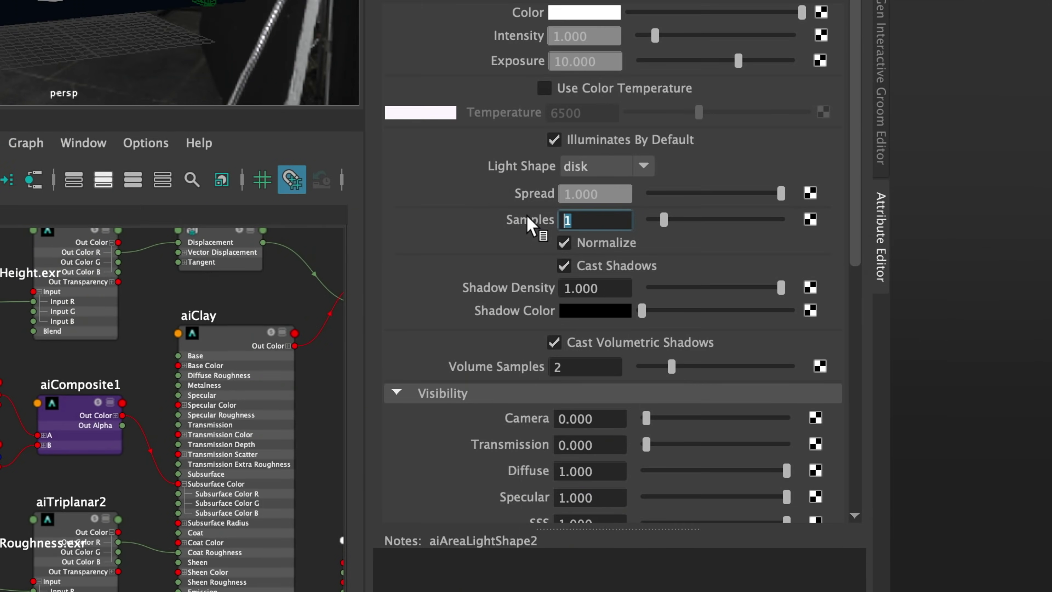
left_click(888, 313)
type("2")
key("Return")
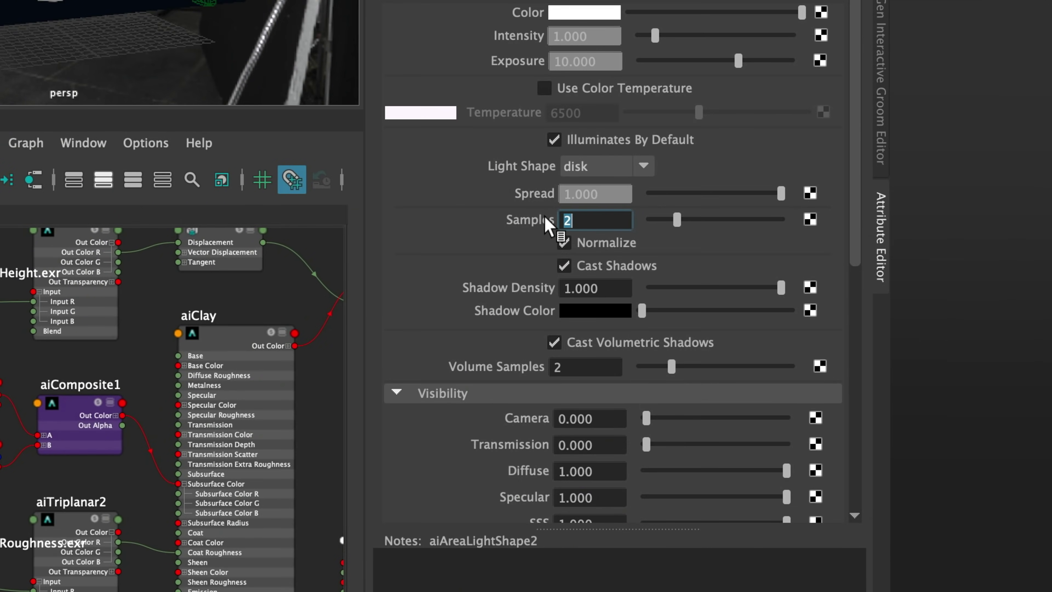
- Set Samples to 2 on aiAreaLight1 and on the sphere mesh light
left_click(577, 148)
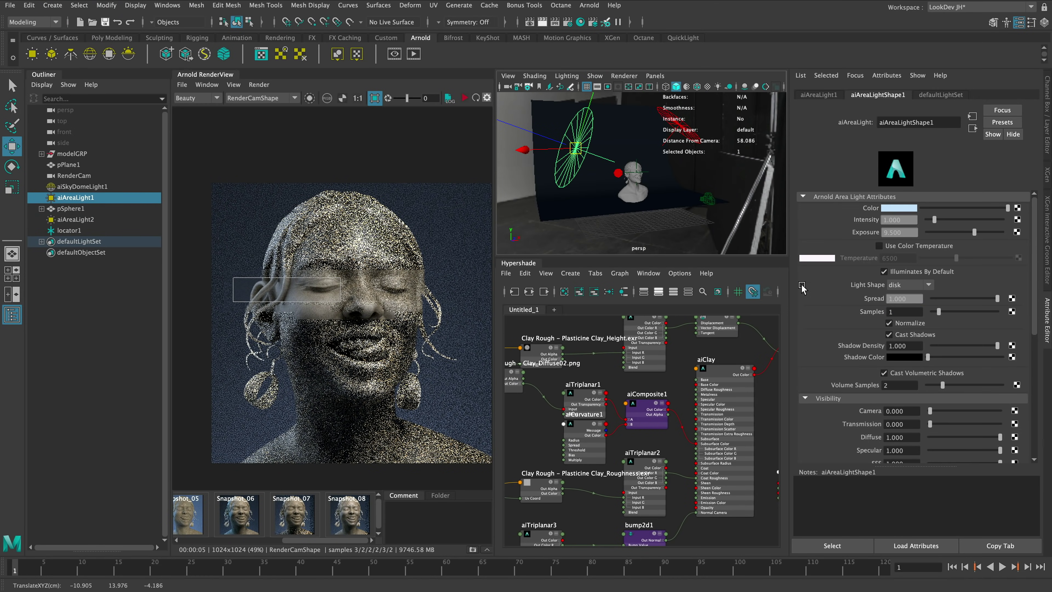
left_click_drag(911, 314, 861, 306)
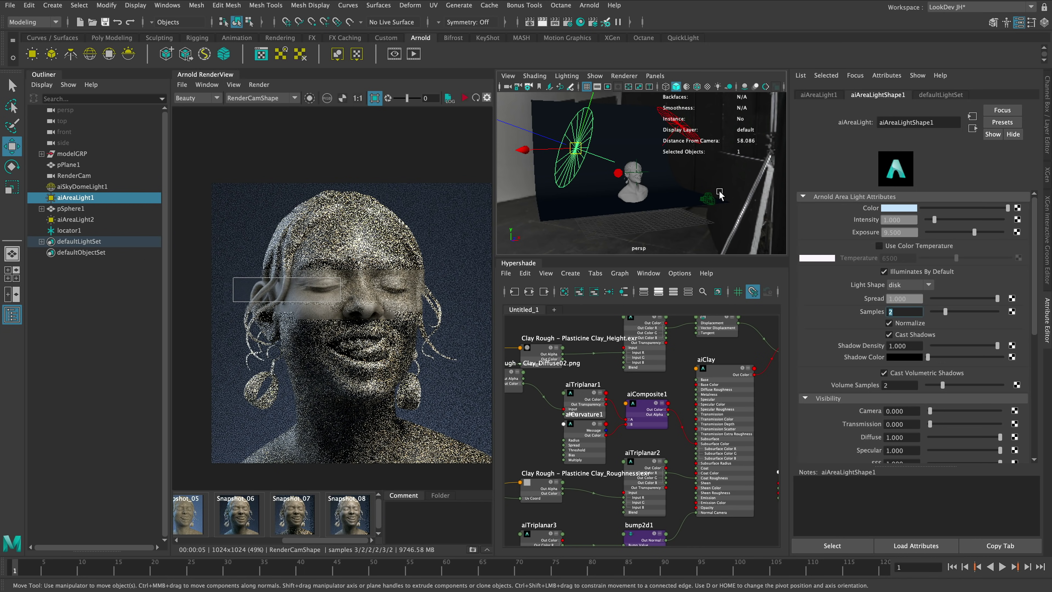
left_click(616, 174)
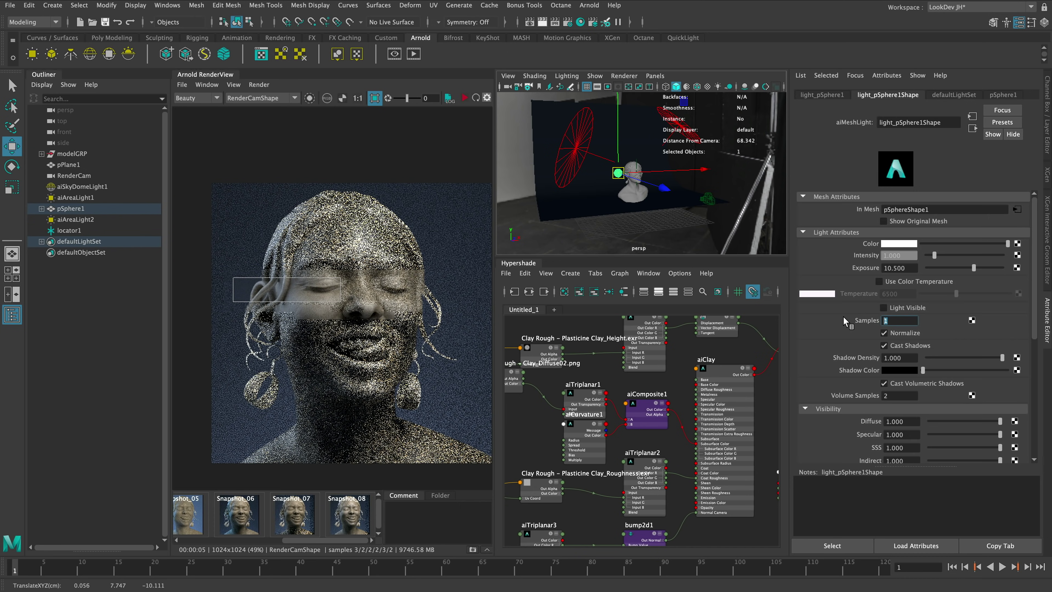
type("2")
key("Return")
- Set the Arnold render sampling to Camera (AA) 5, Diffuse 3, Specular 3 and Transmission 3
left_click(568, 22)
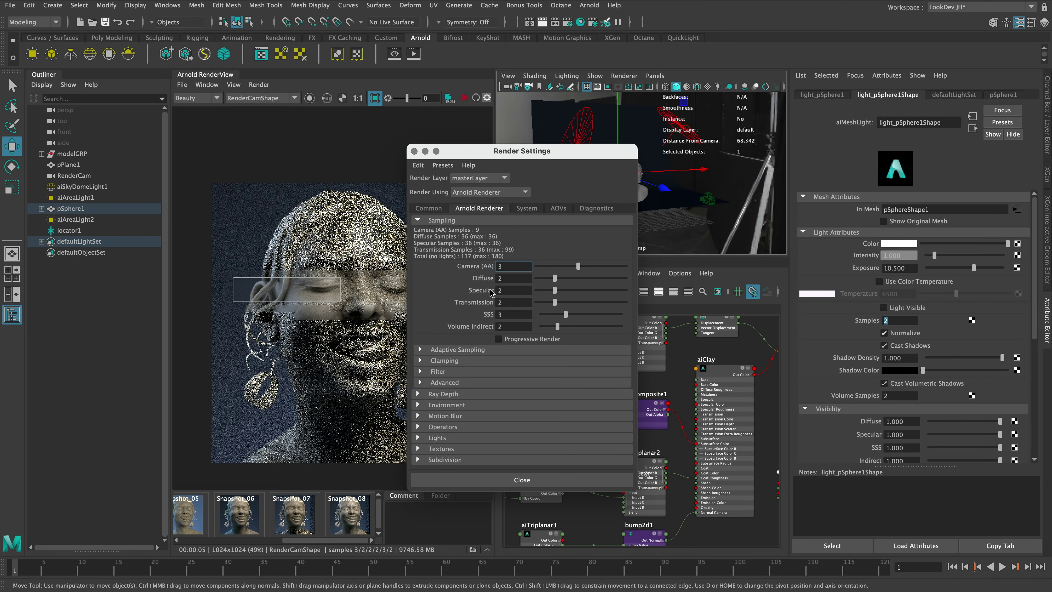
double_click(509, 266)
type("5")
key("Tab")
type("3")
key("Tab")
type("3")
key("Tab")
type("3")
key("Return")
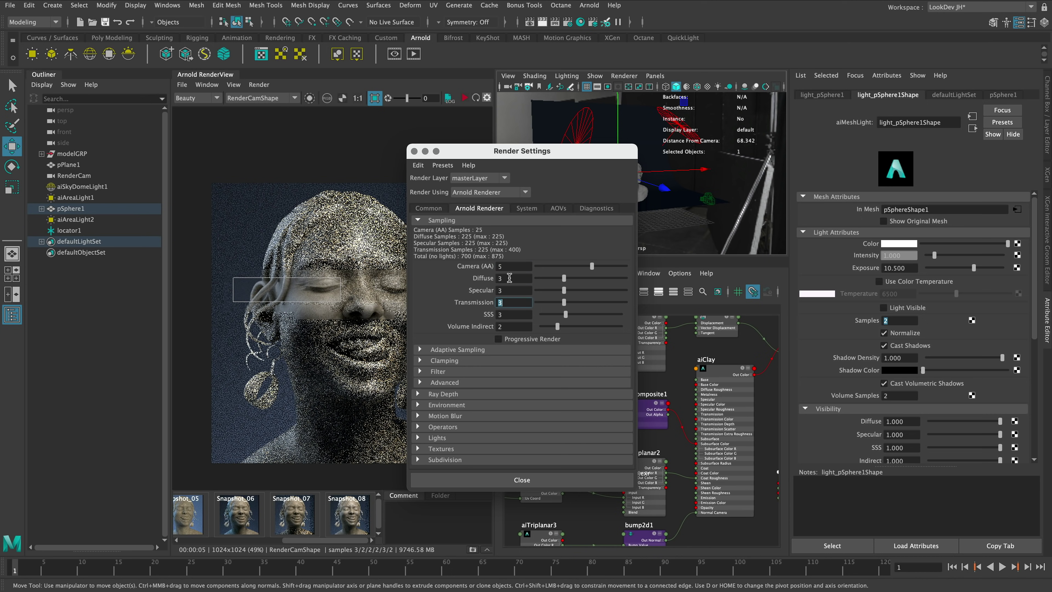
left_click(420, 384)
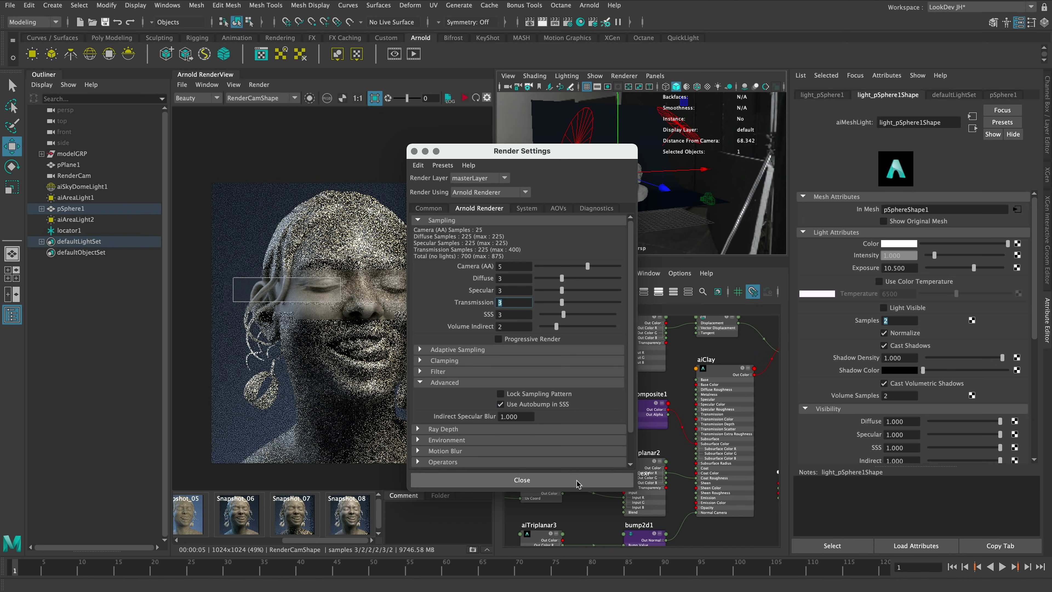
left_click(553, 481)
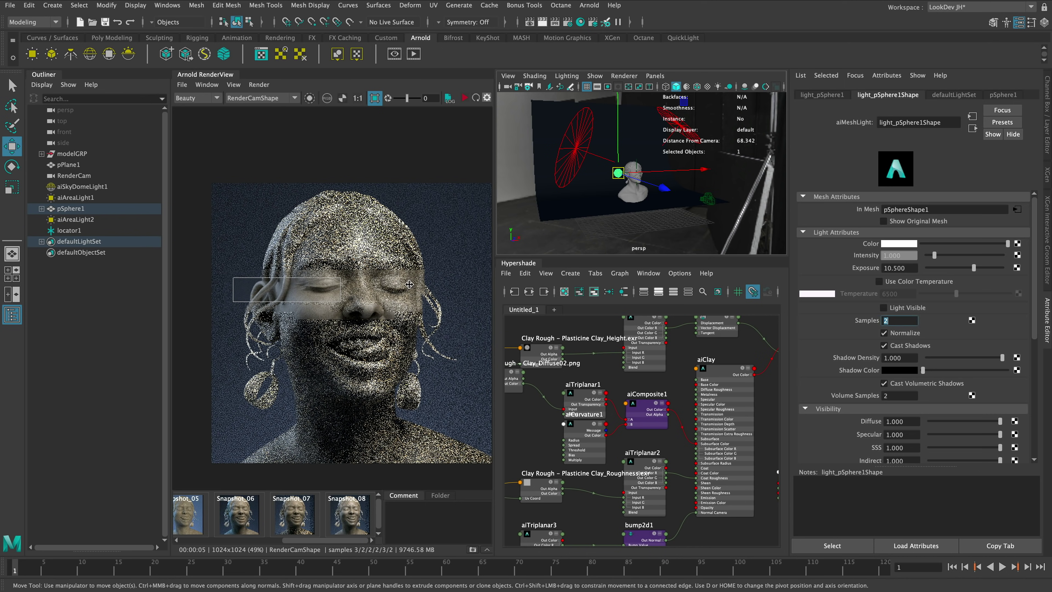
- Set the render view's test resolution to 200% and turn off the crop region
left_click(233, 84)
mouse_move(302, 190)
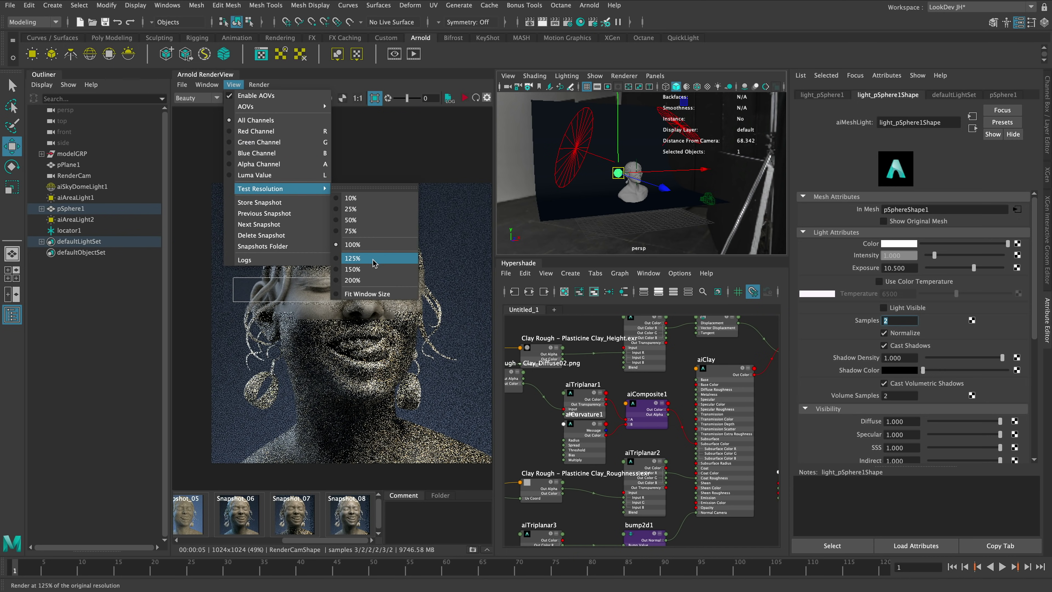
left_click(374, 285)
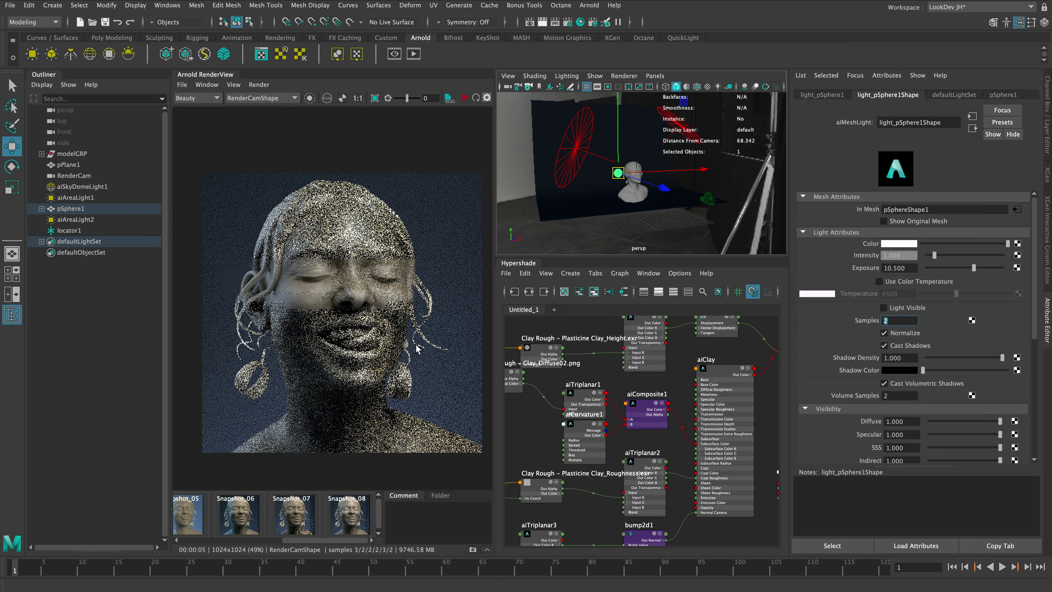
- Select the curved backdrop plane and open its aiBackdrop material attributes
left_click(597, 183)
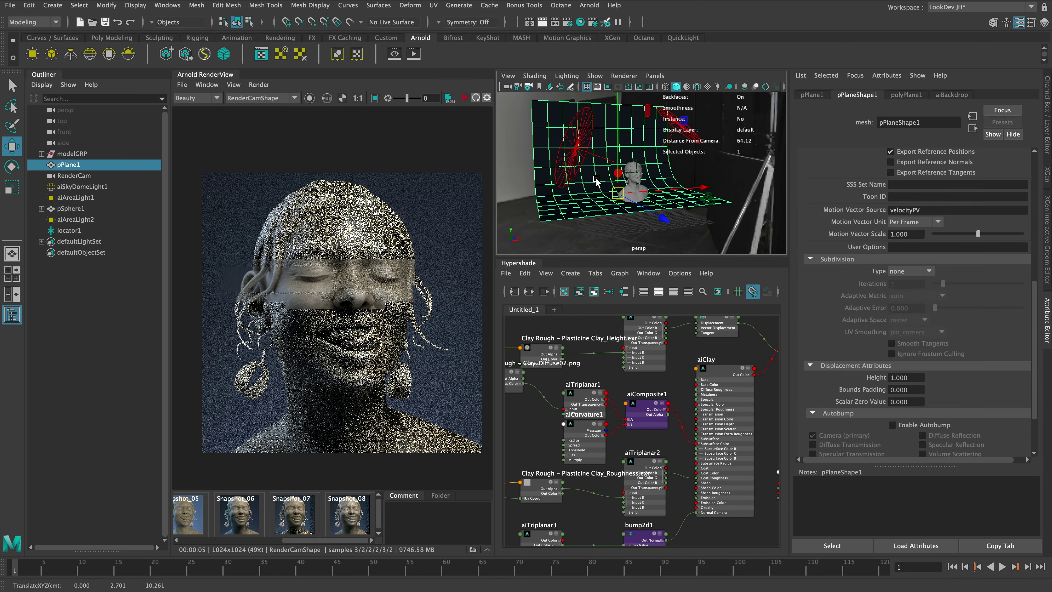
right_click_drag(597, 183, 587, 431)
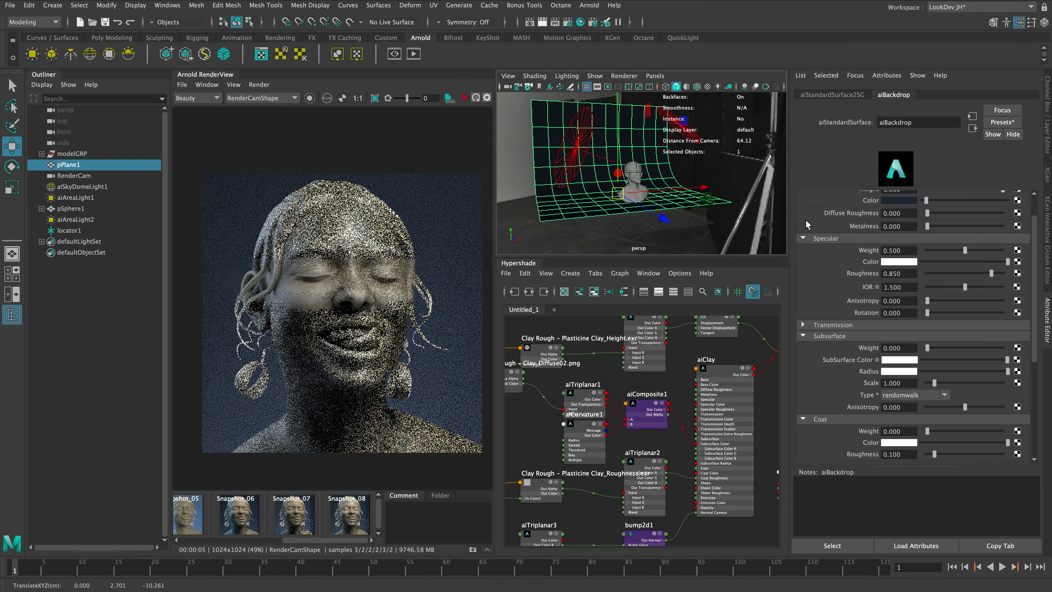
- Examine the bust render up close around the eyes, hair and earrings, and review the Camera (AA) sampling value
left_click(348, 501)
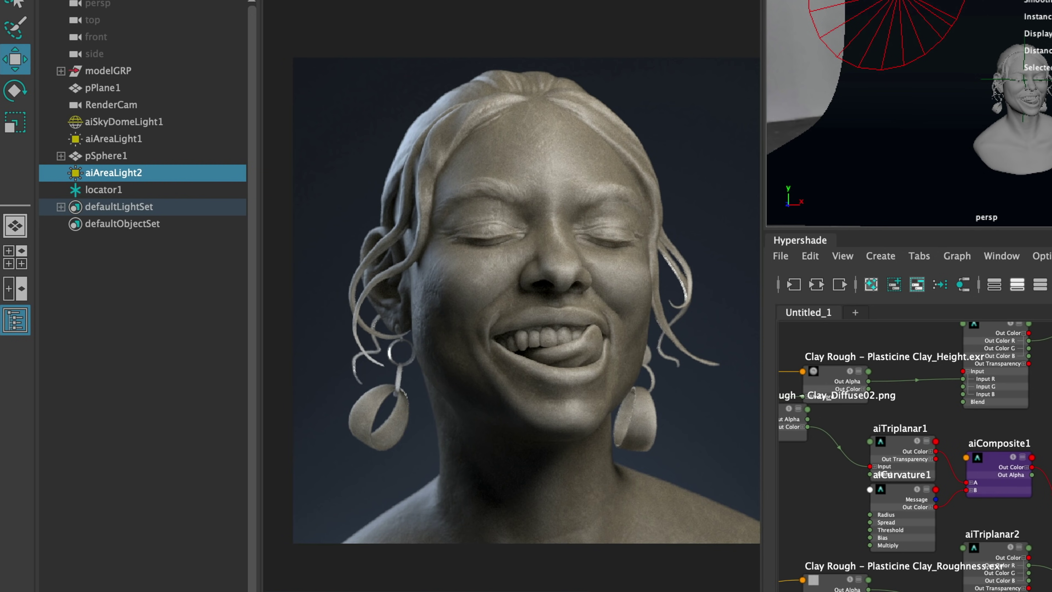
scroll(566, 315, "up", 5)
scroll(561, 328, "down", 5)
scroll(476, 237, "up", 3)
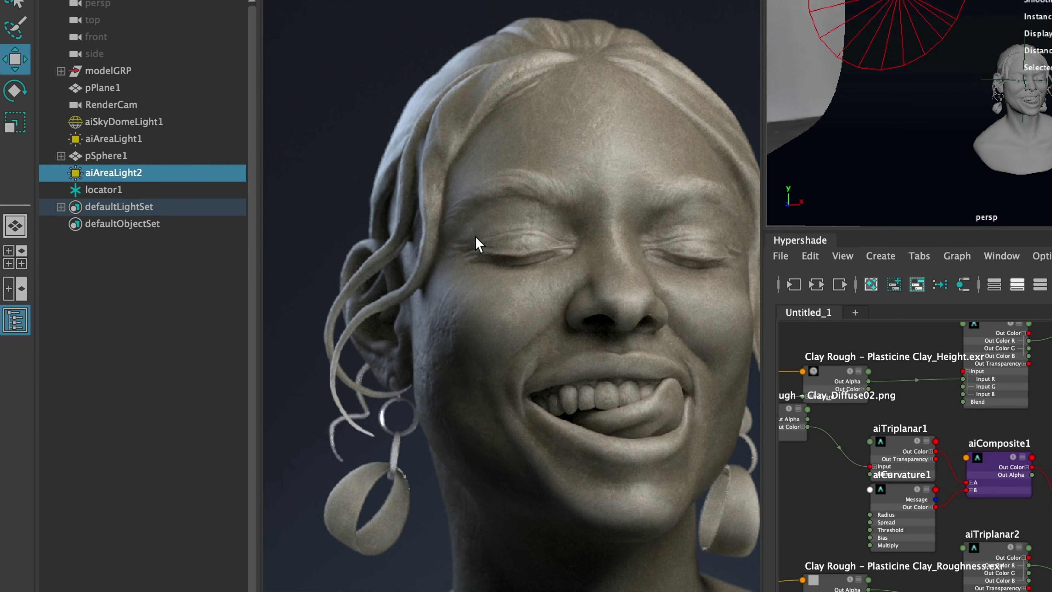
scroll(503, 328, "up", 2)
scroll(491, 393, "up", 2)
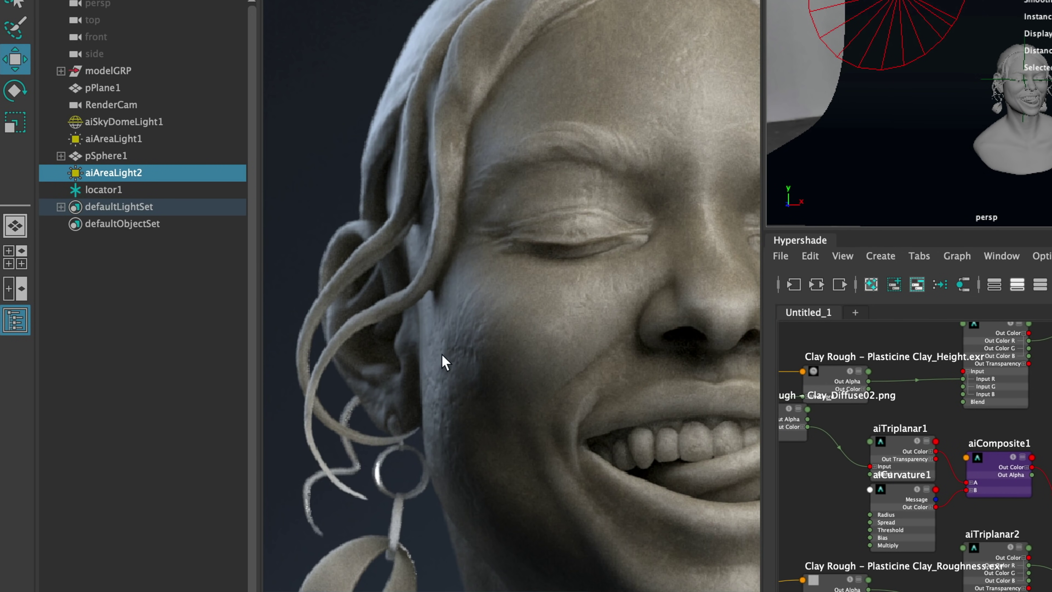
scroll(564, 361, "down", 4)
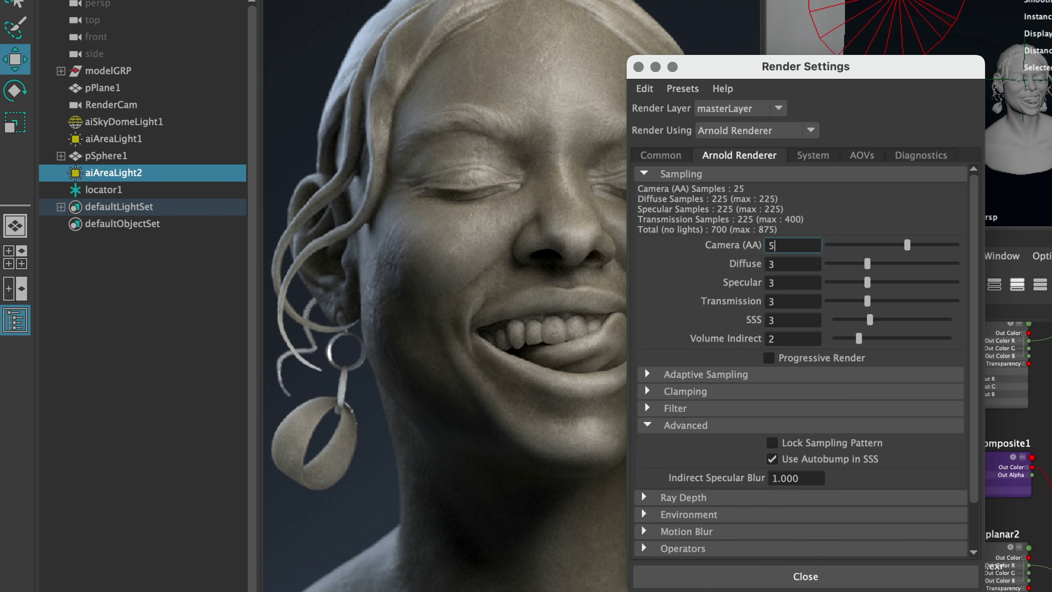
double_click(773, 244)
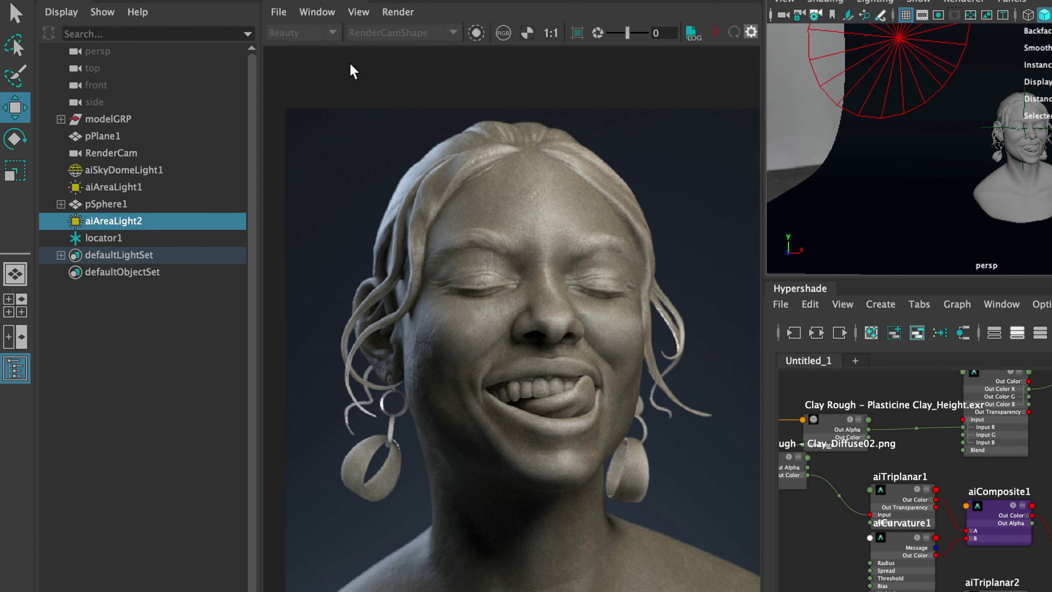
- Start saving the current render image into the head02 Renders folder, taking the existing Head02_Clay file name as the base
left_click(279, 11)
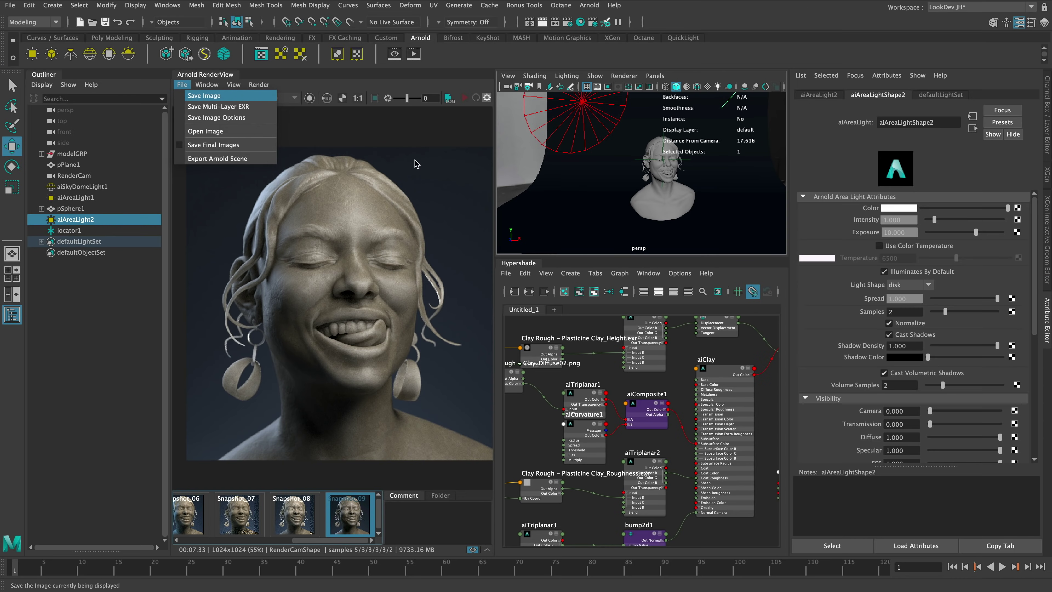
left_click(303, 33)
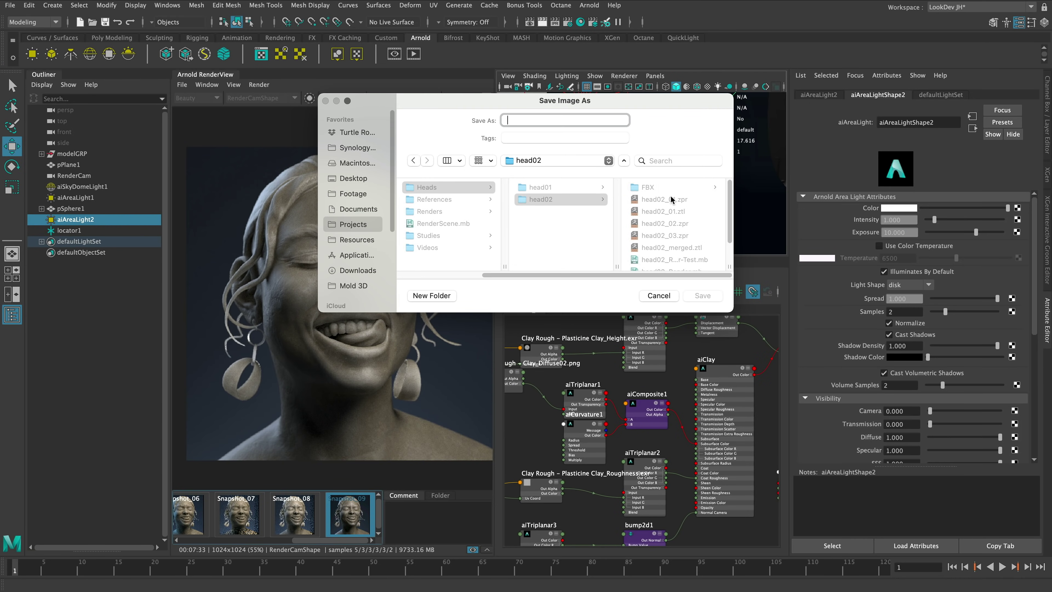
scroll(672, 197, "down", 4)
left_click(648, 260)
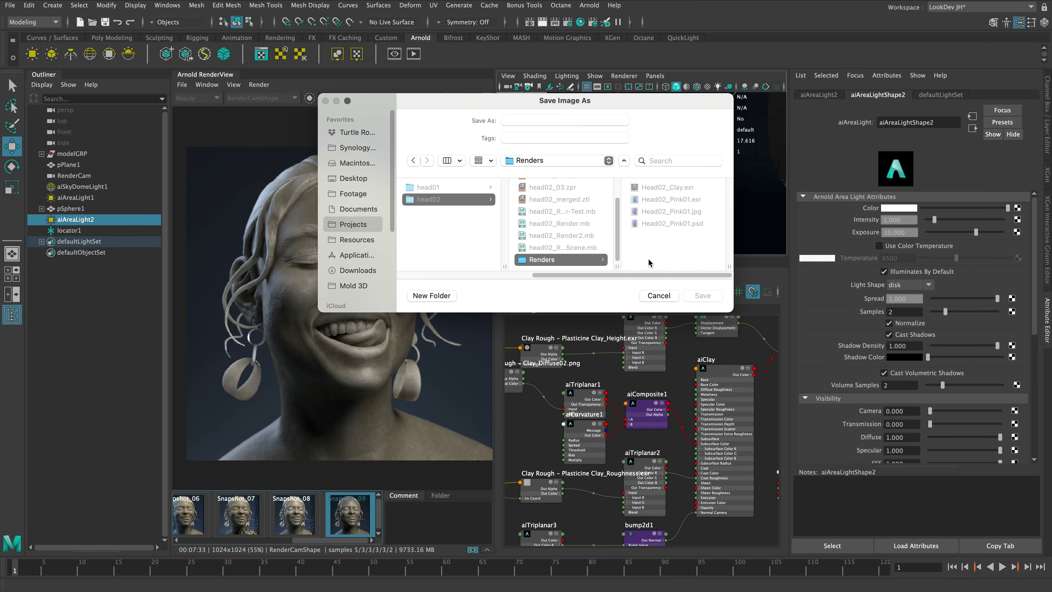
left_click(671, 187)
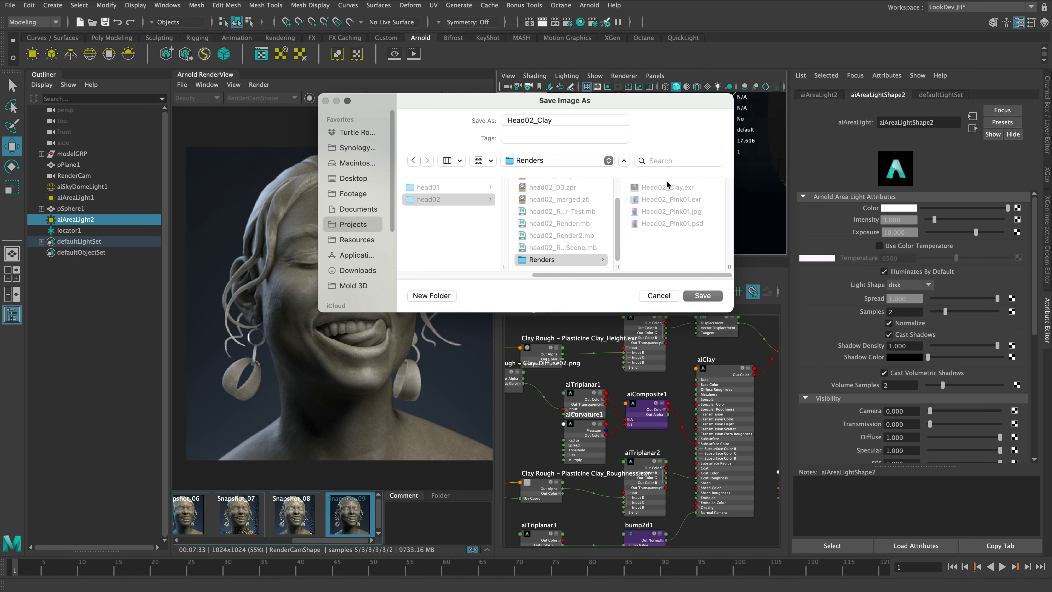
- Name the render image Head02_Clay02.exr and save it
left_click(555, 120)
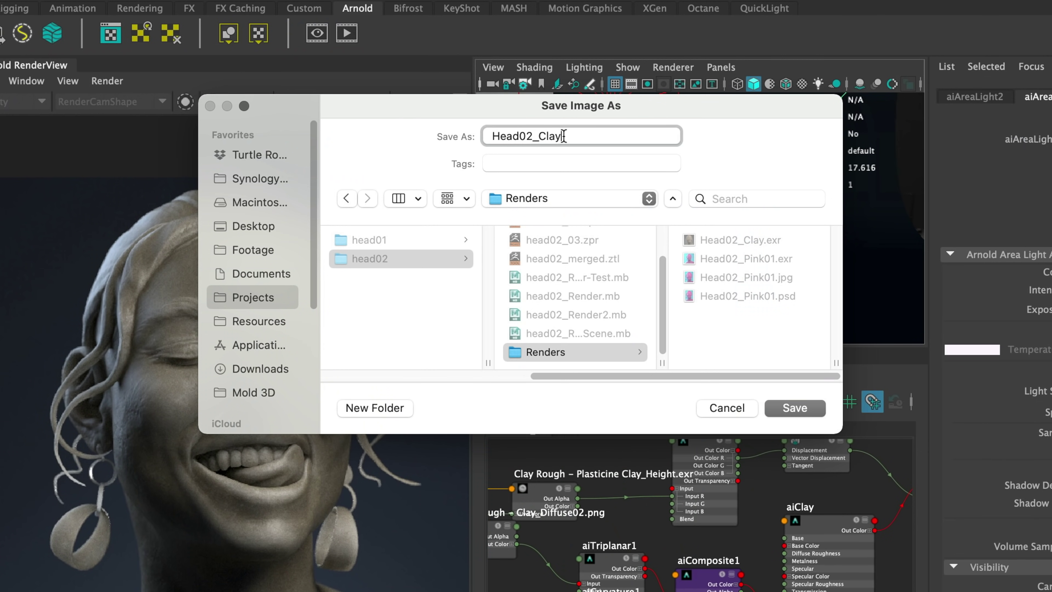
type("02")
key("BackSpace")
key("BackSpace")
key("BackSpace")
type("jpg")
key("BackSpace")
key("BackSpace")
key("BackSpace")
type("png")
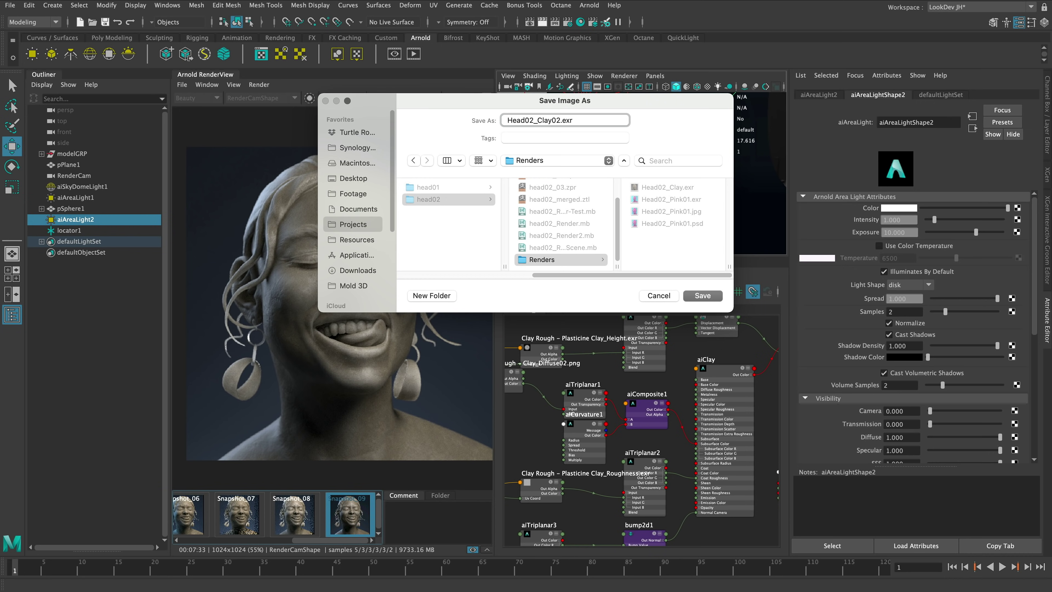
key("Return")
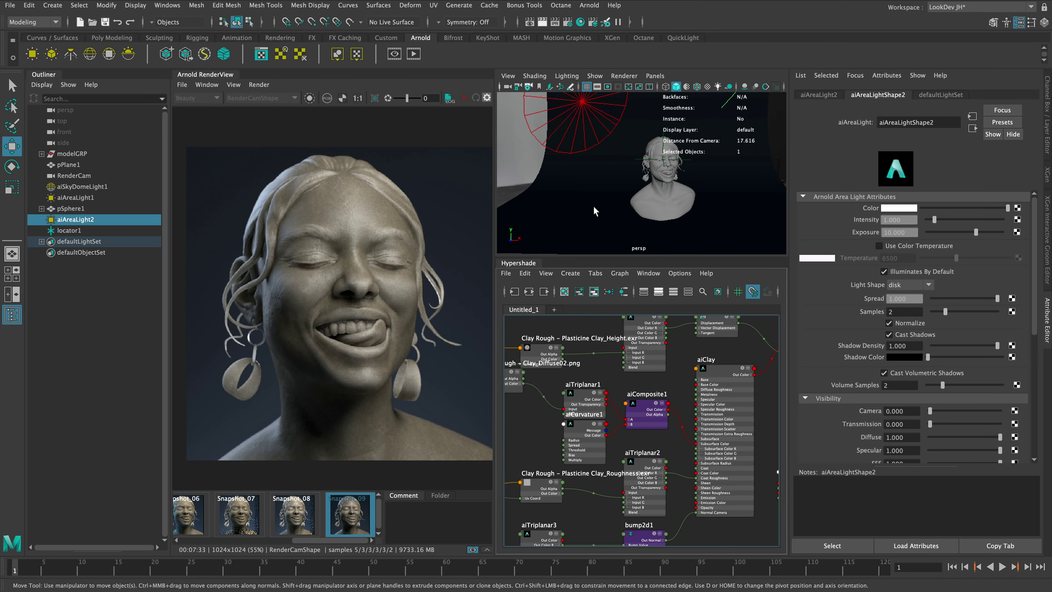
- Exit the stored snapshot, select the curved backdrop plane and turn off its Arnold Primary Visibility
left_click(344, 516)
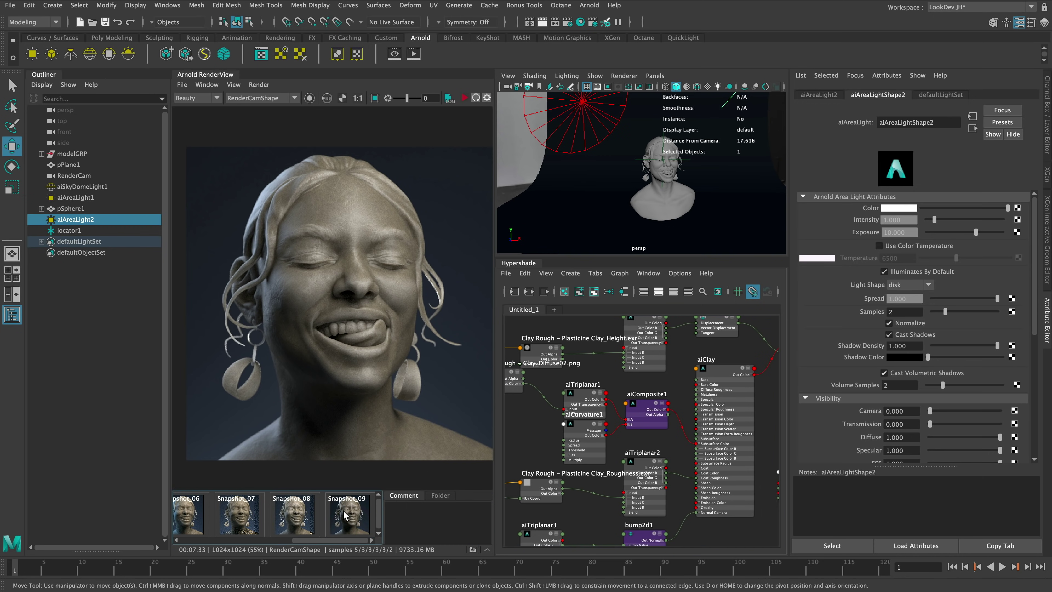
left_click(573, 242)
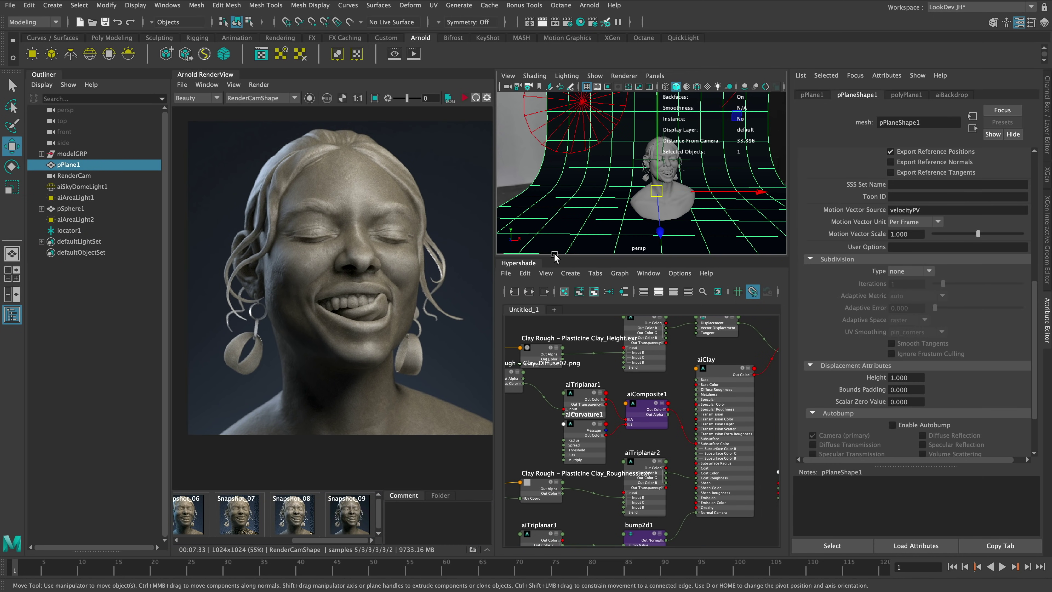
scroll(818, 321, "down", 3)
scroll(820, 311, "up", 15)
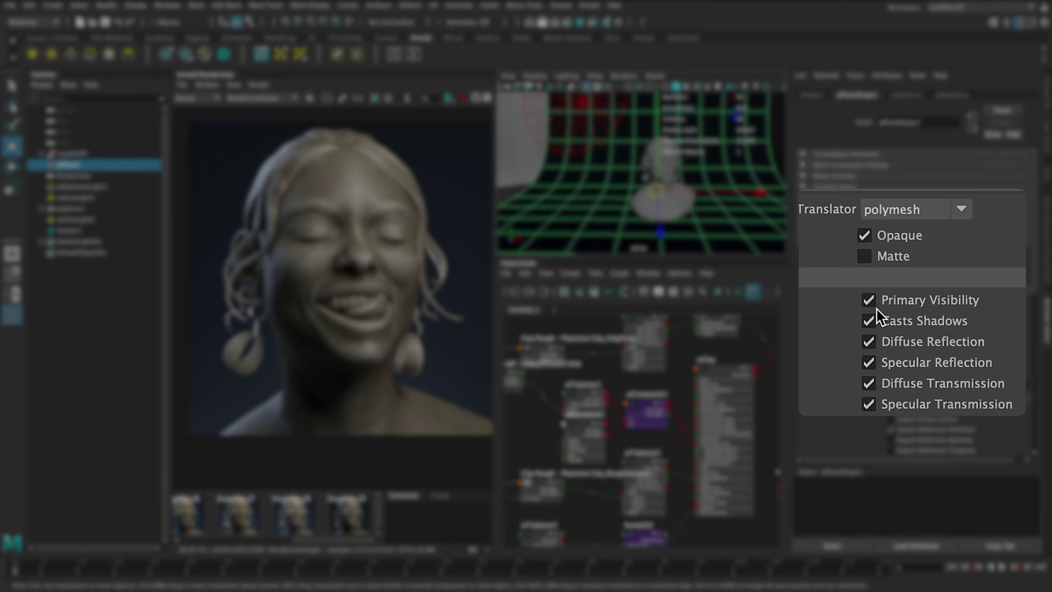
left_click(891, 300)
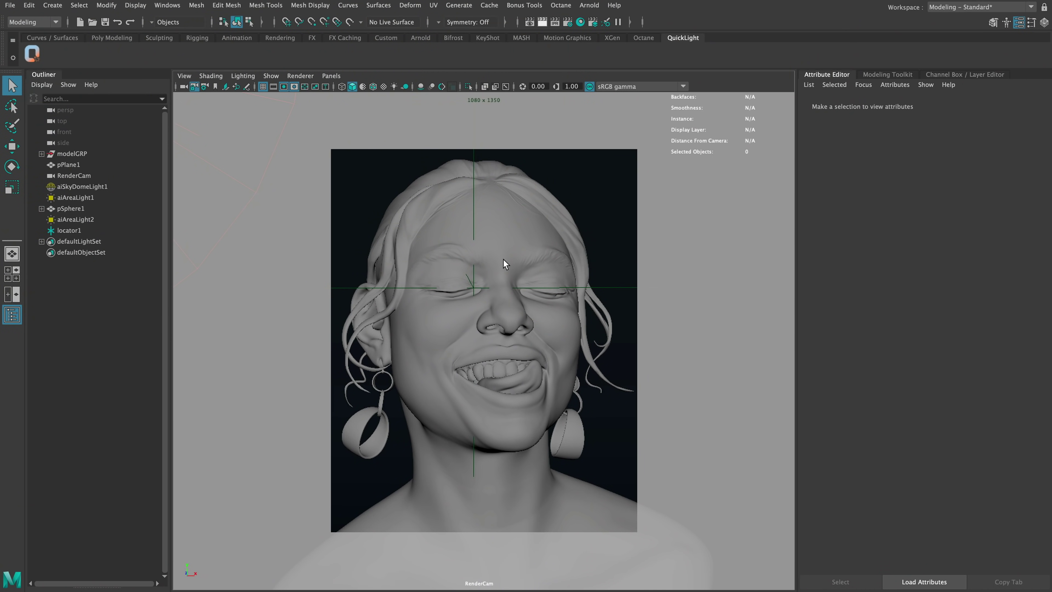
- Open Render Settings and review the common image width and height against the RenderCam framing
left_click(567, 24)
left_click_drag(557, 178, 537, 146)
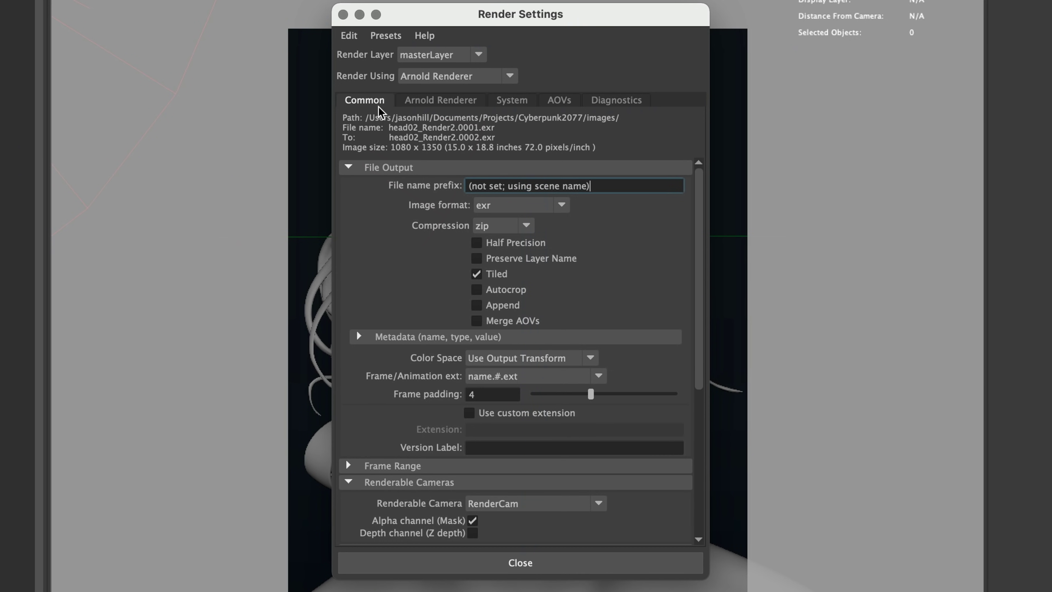
scroll(408, 414, "down", 5)
left_click_drag(514, 386, 462, 385)
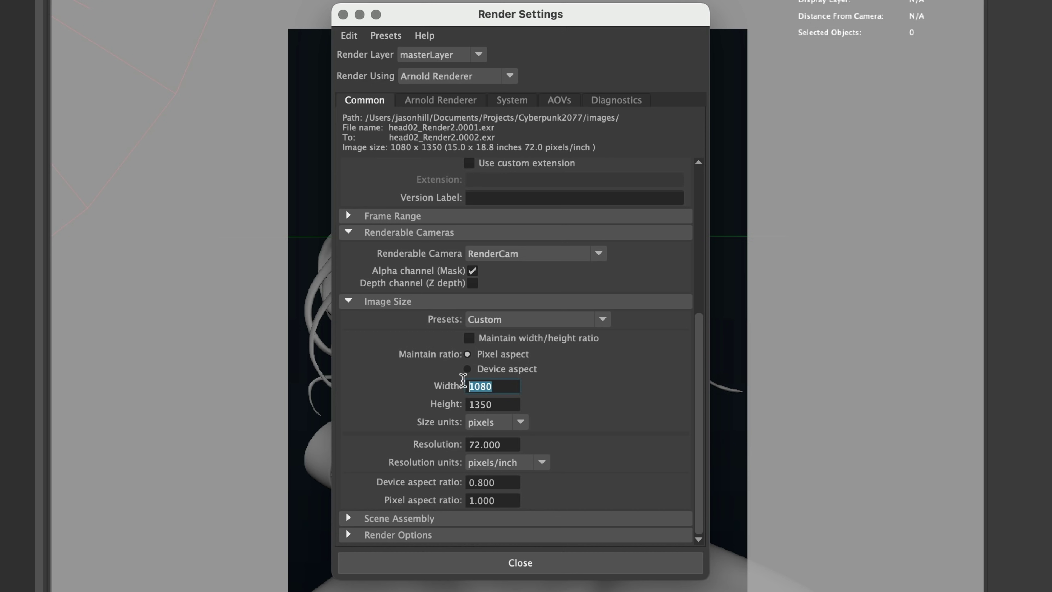
left_click_drag(513, 404, 456, 415)
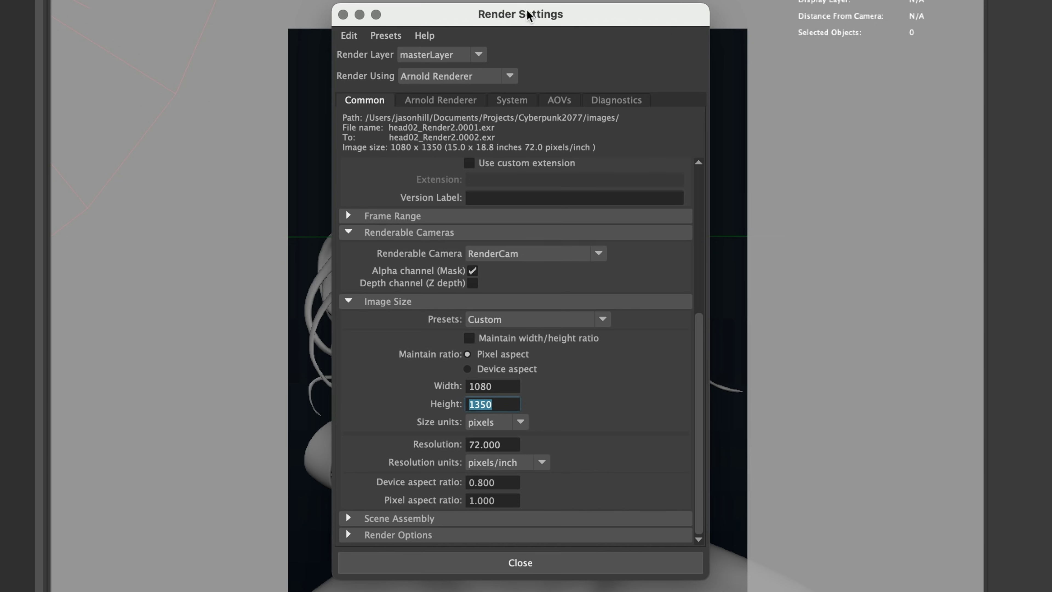
left_click_drag(558, 18, 982, 30)
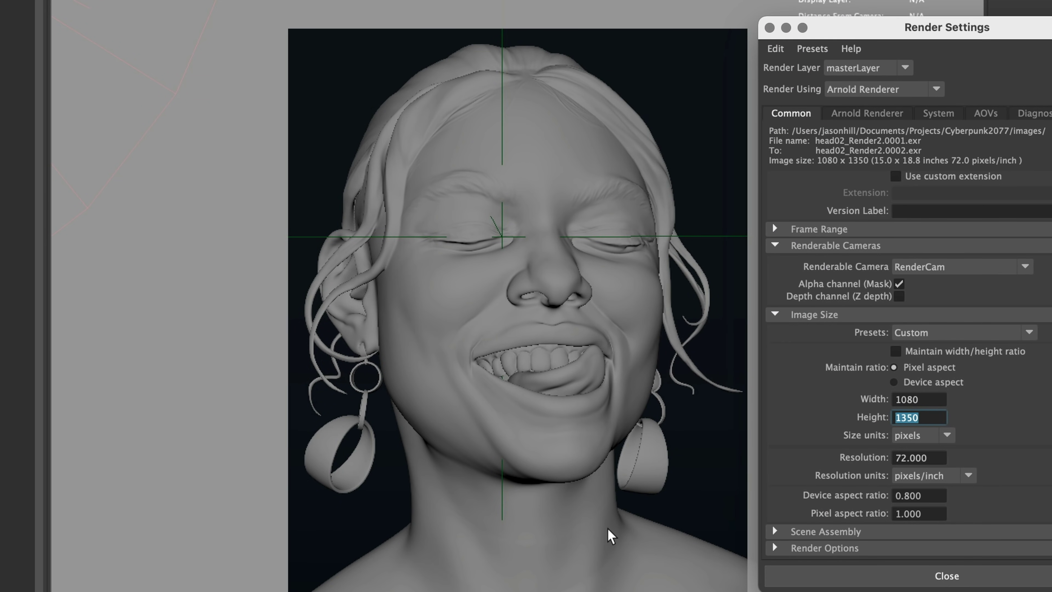
left_click_drag(1023, 36, 592, 34)
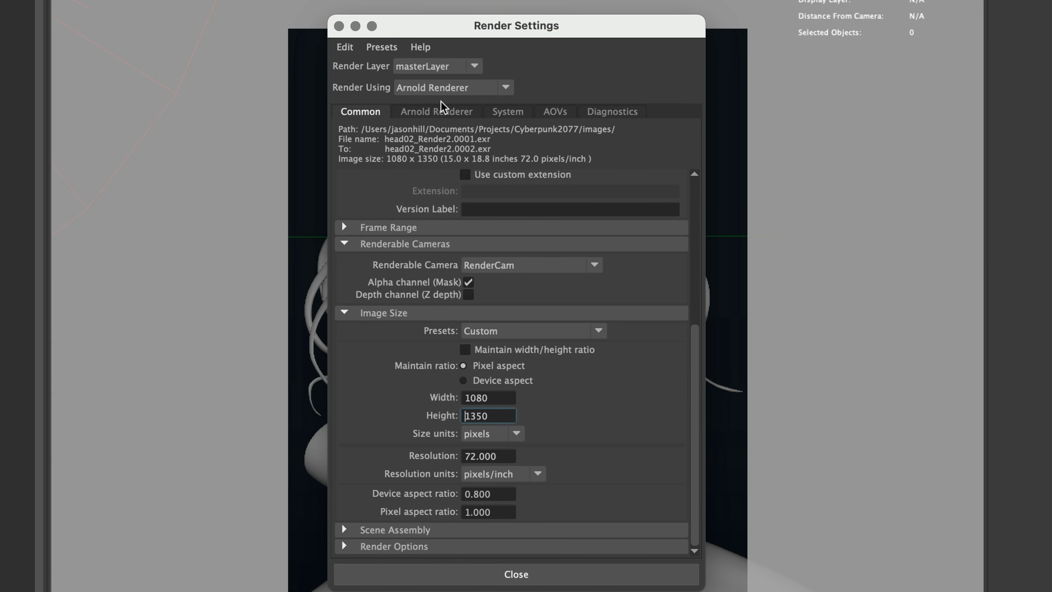
- Review the Arnold sampling values and expand Adaptive Sampling to inspect Max. Camera (AA)
left_click(429, 114)
left_click(493, 201)
left_click(488, 216)
left_click(489, 235)
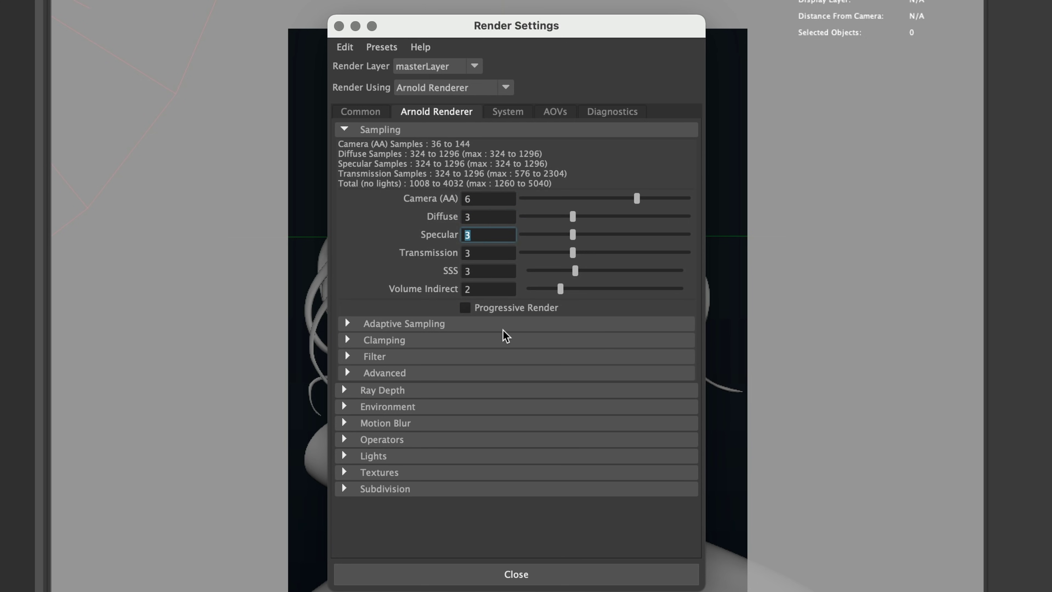
left_click(347, 324)
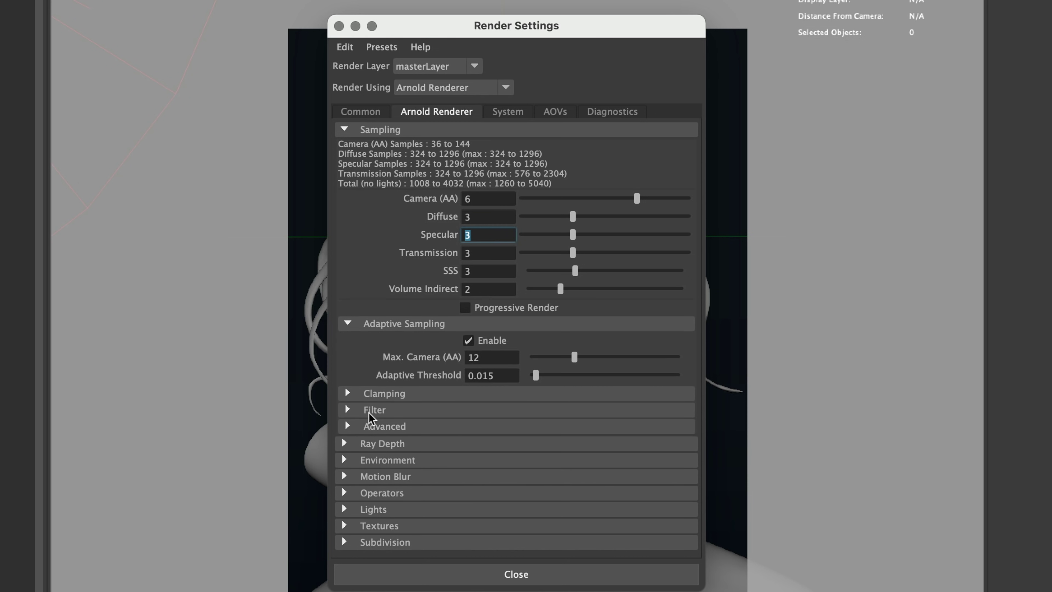
left_click(474, 358)
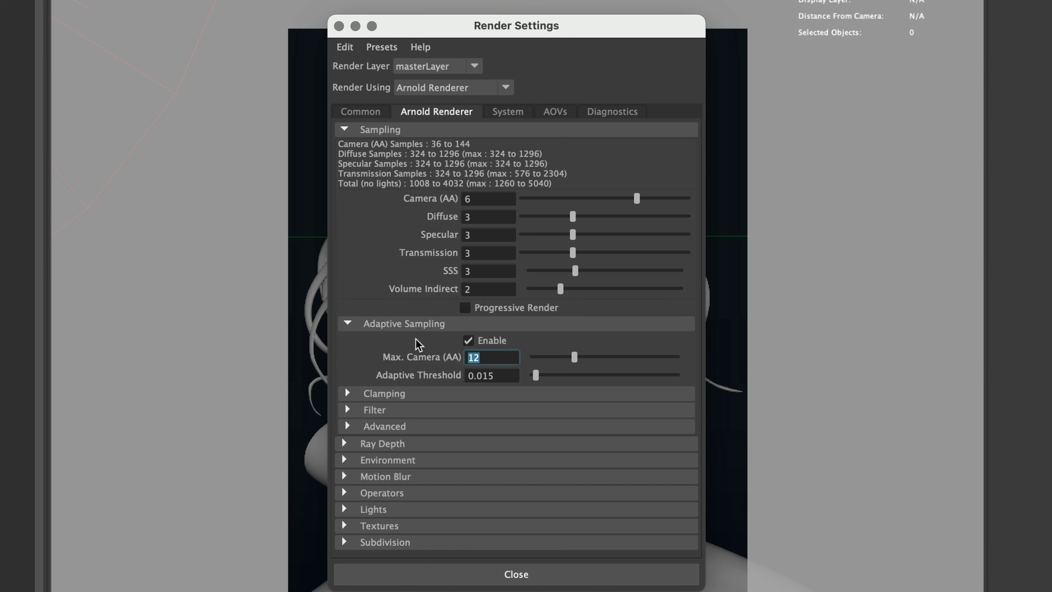
double_click(497, 200)
type("12")
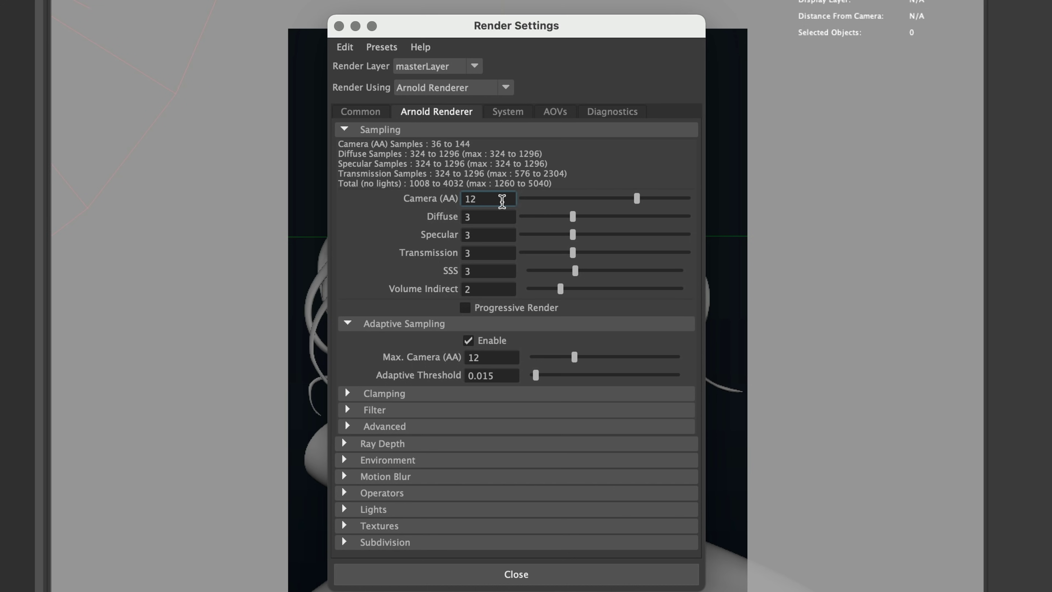
left_click_drag(501, 202, 418, 200)
type("6")
- Check the Max. Camera (AA) and Adaptive Threshold values and close Render Settings
double_click(482, 358)
left_click_drag(499, 375, 474, 385)
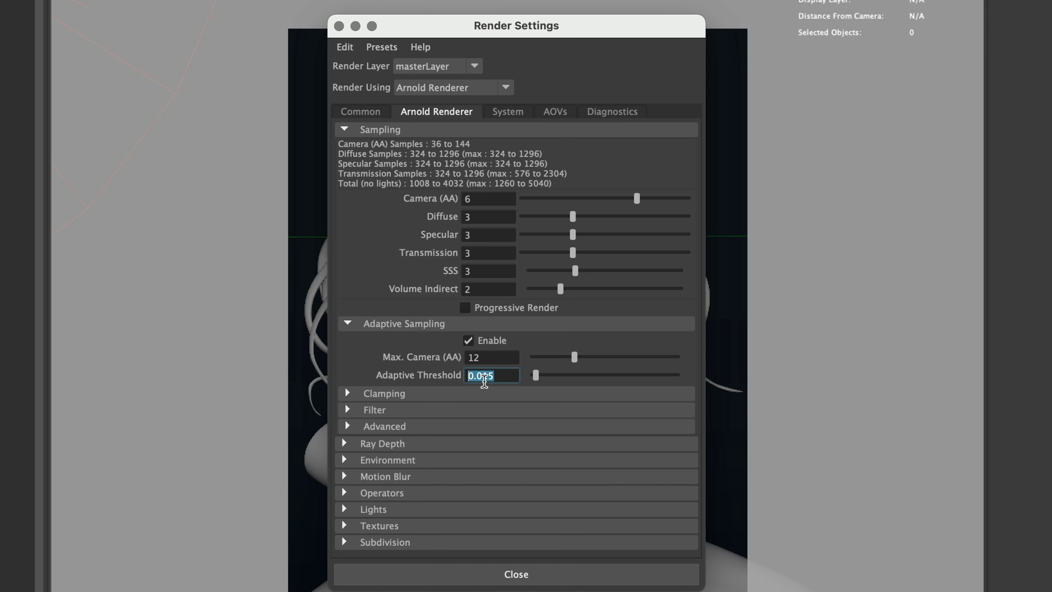
left_click_drag(491, 357, 467, 363)
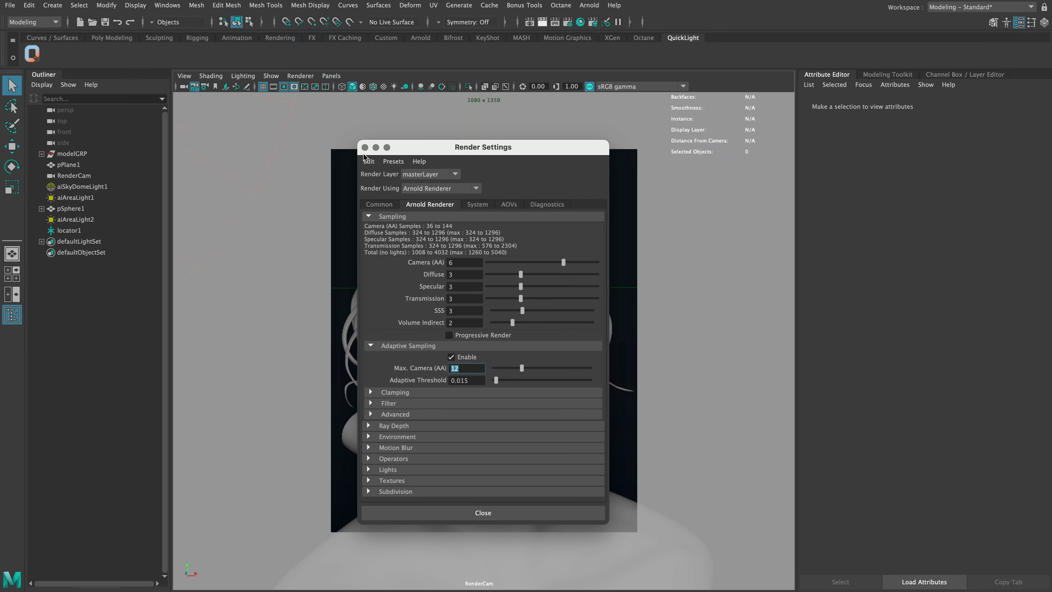
left_click(365, 147)
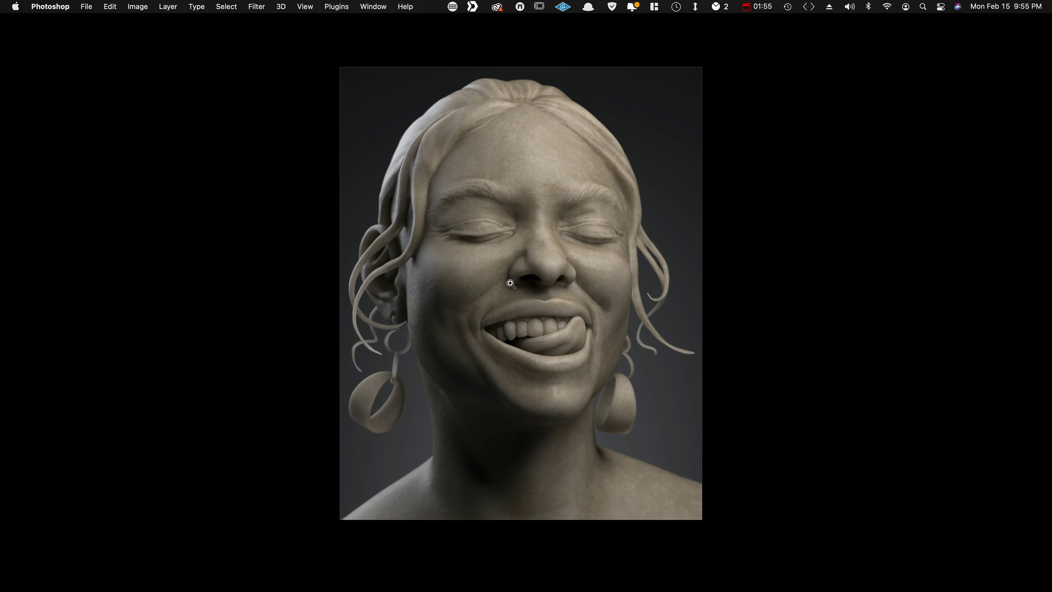
- In the Photoshop composite, show the layer list and isolate the Render layer over the BG layer
key("Tab")
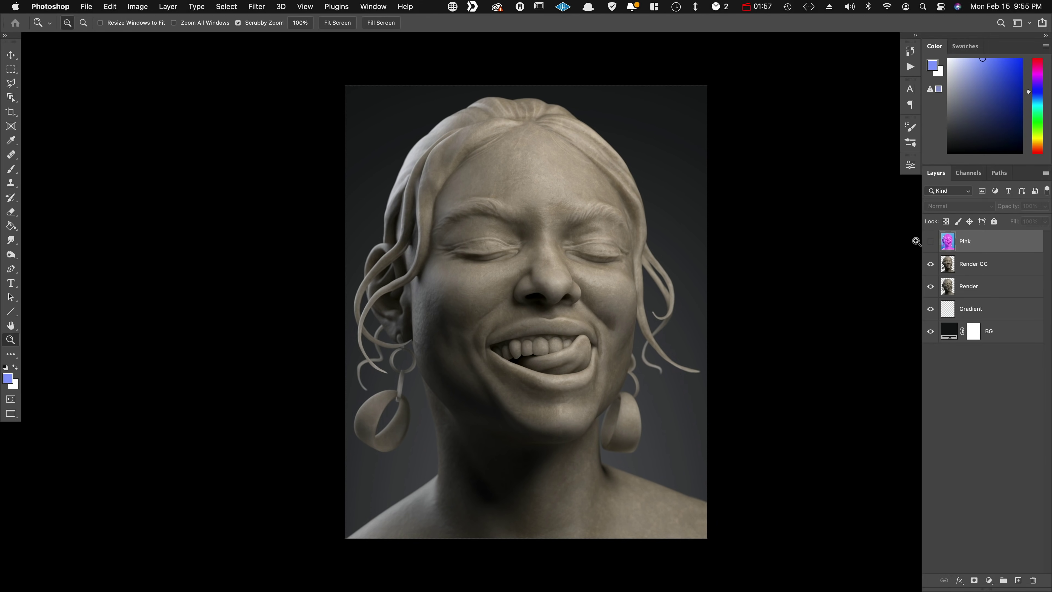
left_click_drag(930, 264, 933, 345)
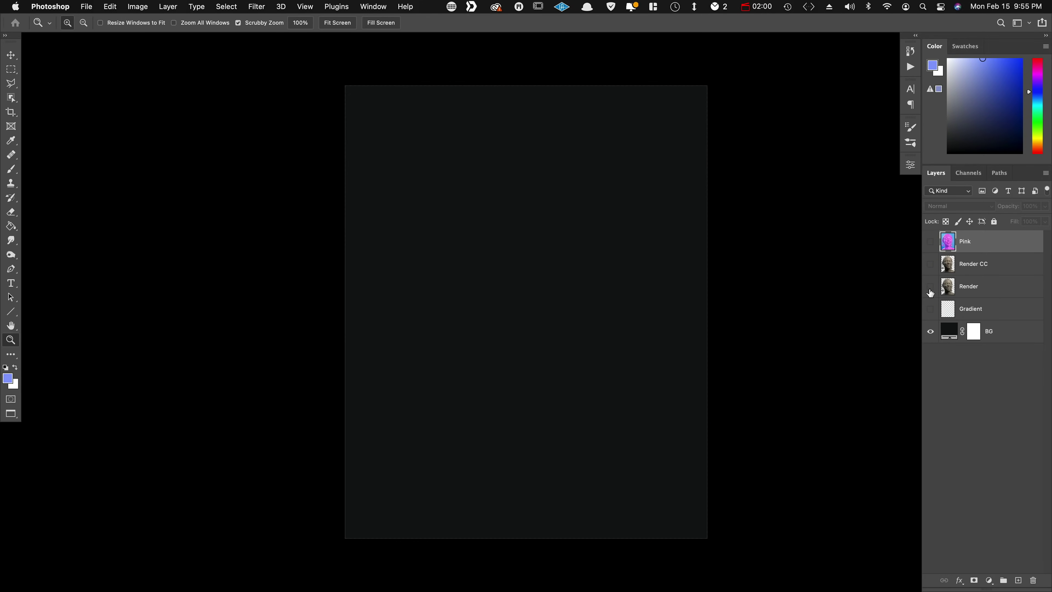
left_click(931, 332)
left_click(930, 287)
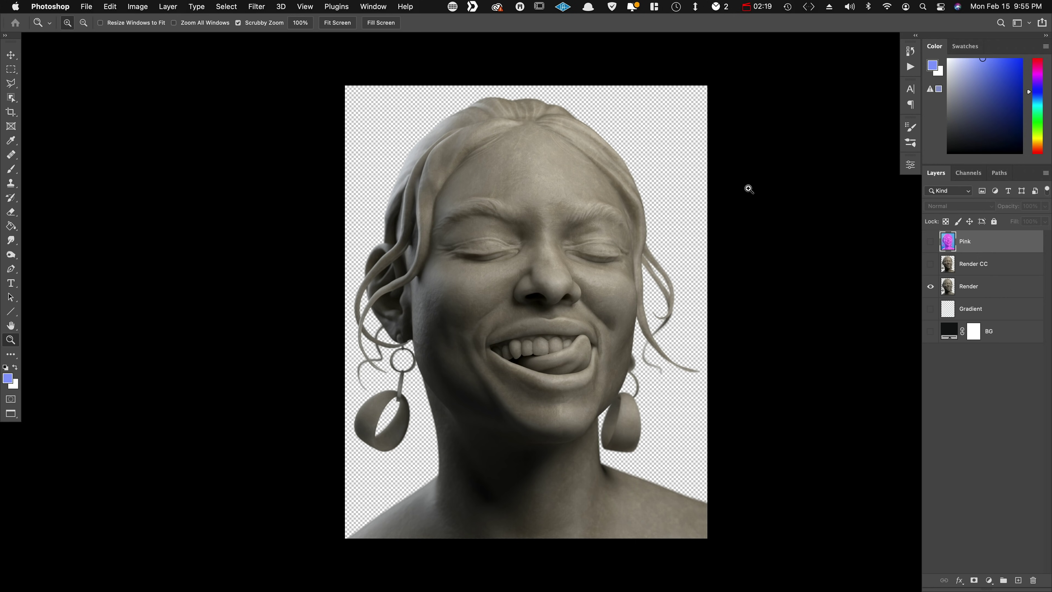
left_click(932, 332)
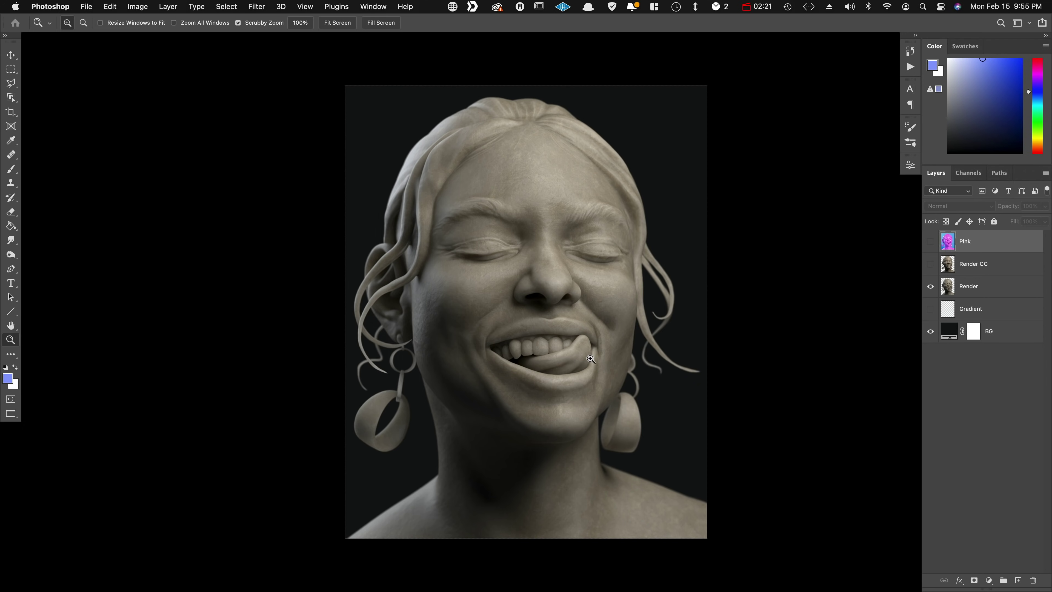
- Check the BG layer's solid fill colour and turn the Gradient and Render CC layers back on
double_click(948, 331)
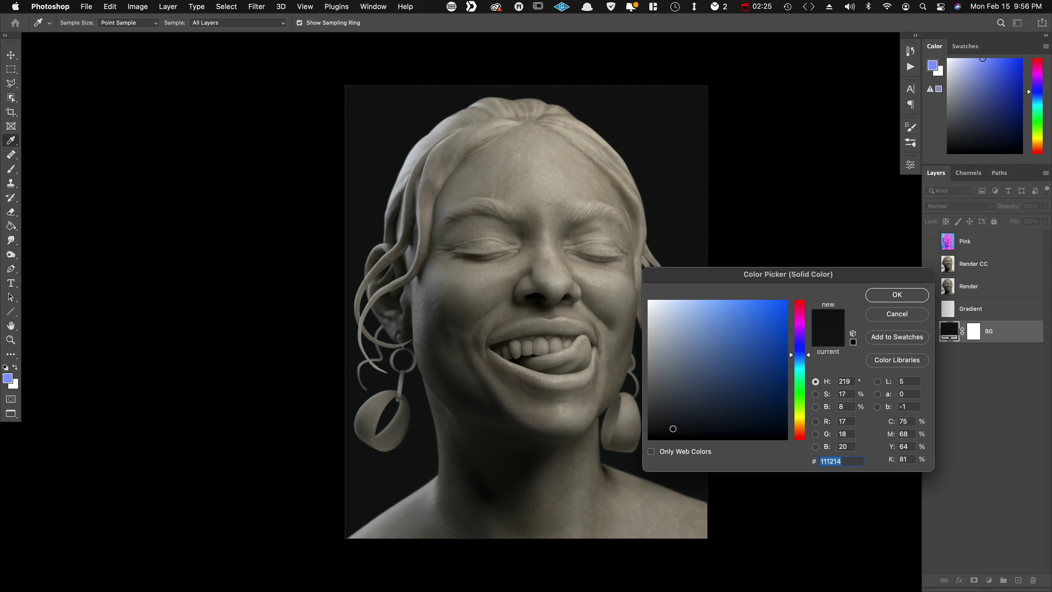
left_click(894, 298)
left_click(931, 309)
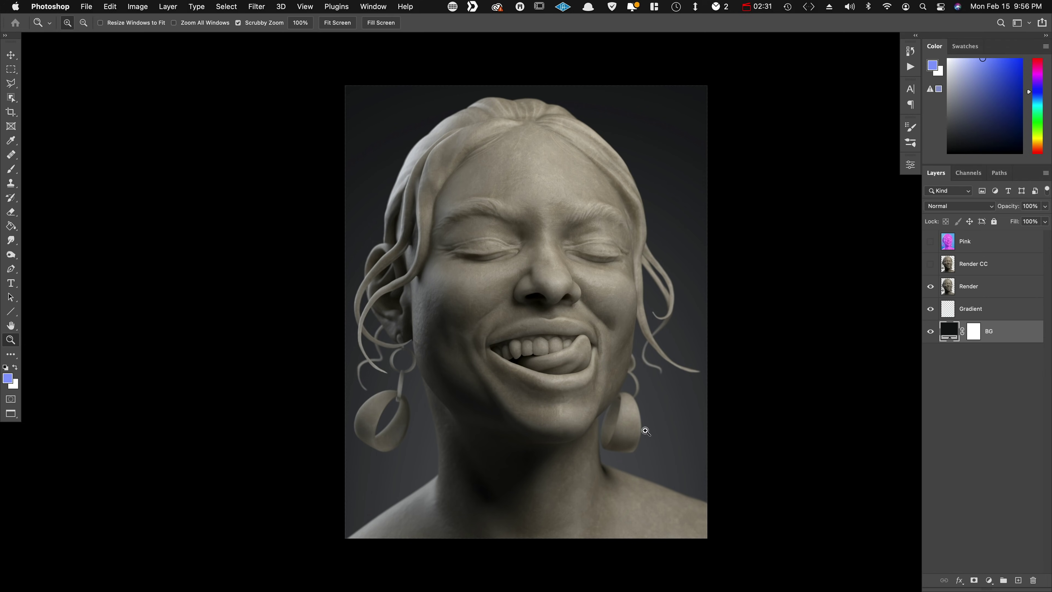
left_click(930, 265)
- Examine the finished composite without the interface, up close around the eyes, nose and mouth and at full-image size
key("Tab")
left_click_drag(564, 260, 610, 280)
left_click_drag(492, 316, 506, 281)
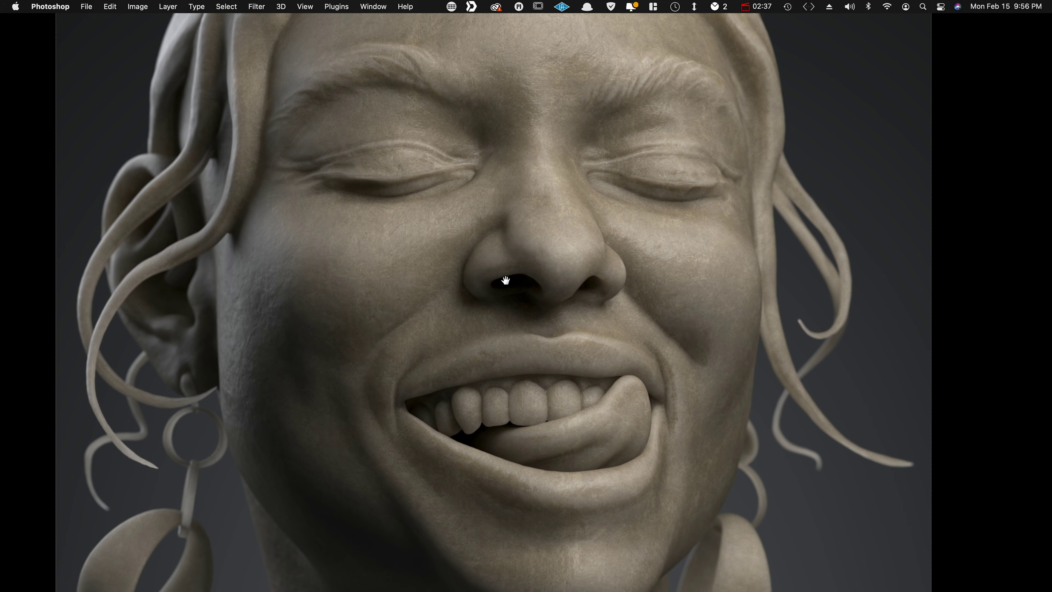
left_click_drag(569, 274, 551, 365)
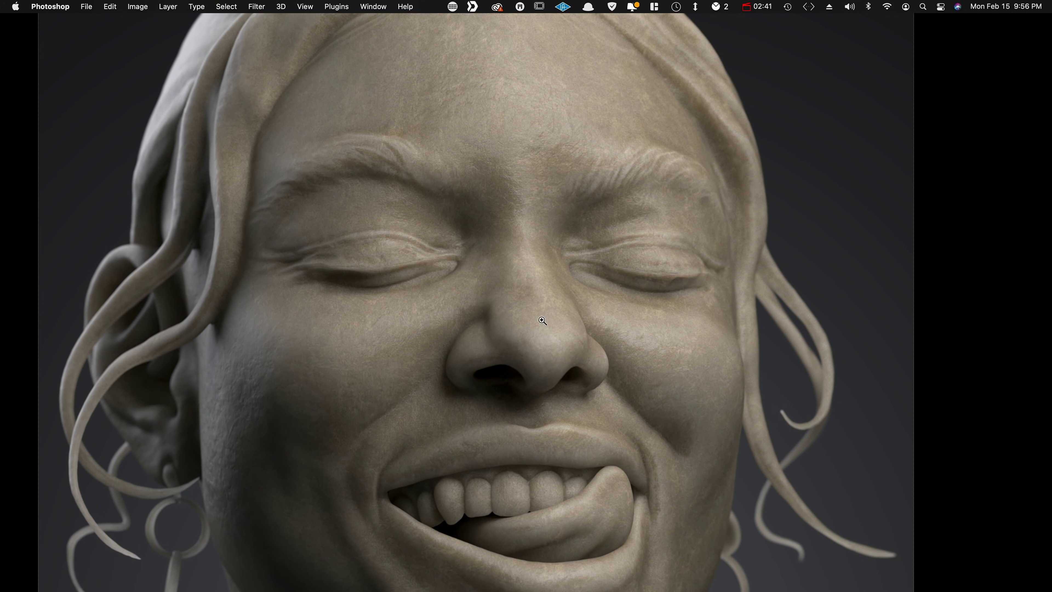
left_click_drag(545, 320, 505, 310)
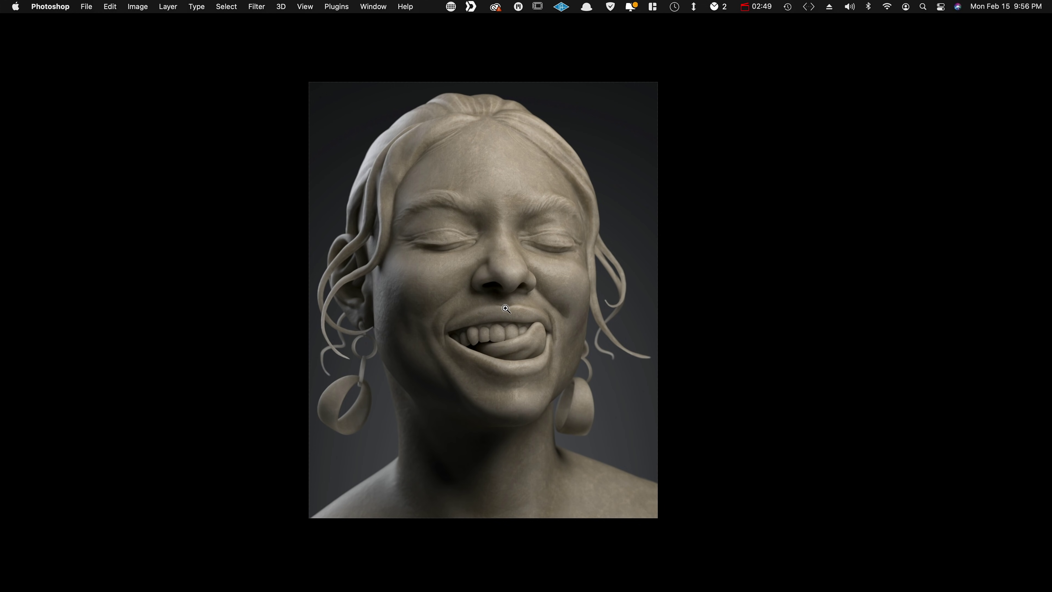
left_click_drag(670, 350, 673, 342)
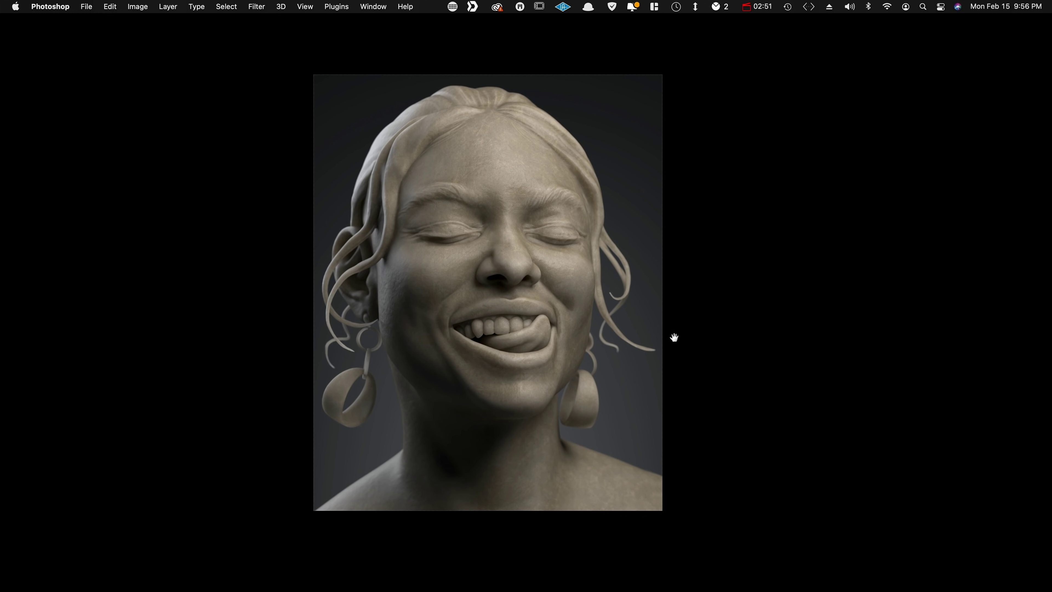
left_click(556, 262)
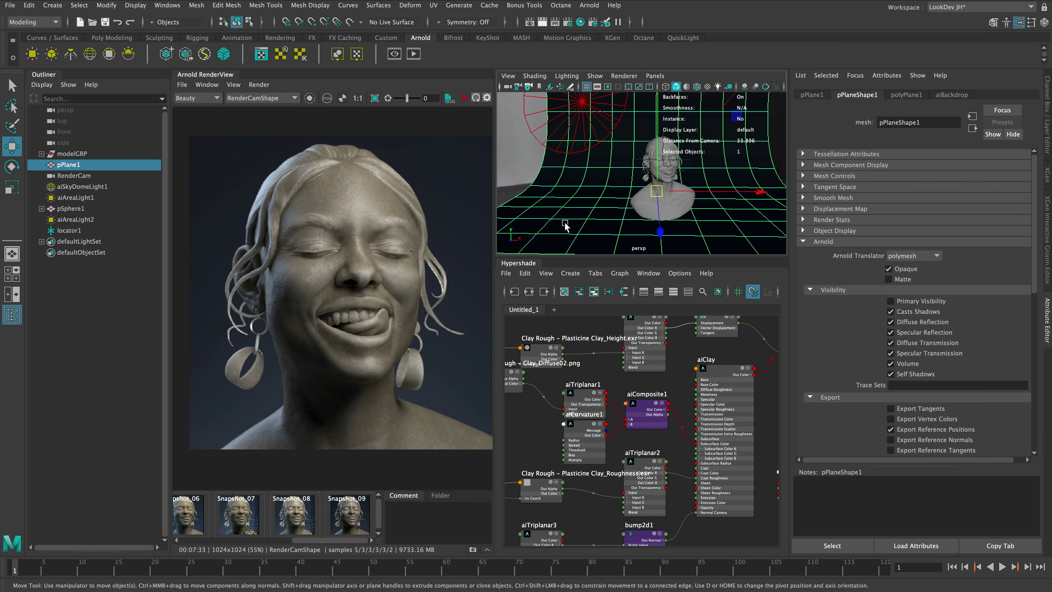
- Switch back to Maya, select the aiClay material in the Hypershade browser and run Export Selected Network on it
left_click(582, 26)
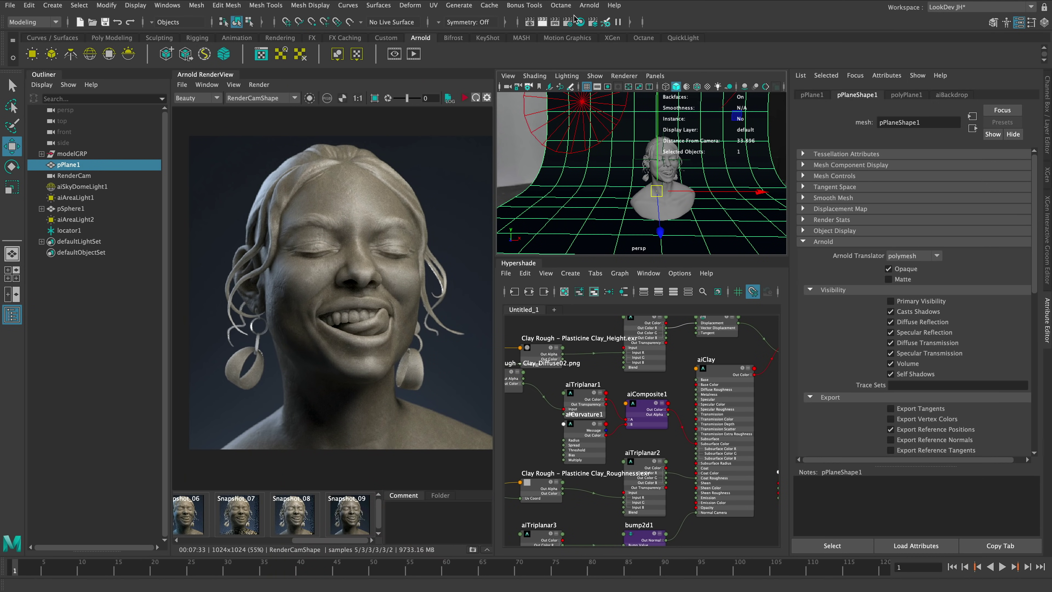
left_click(530, 342)
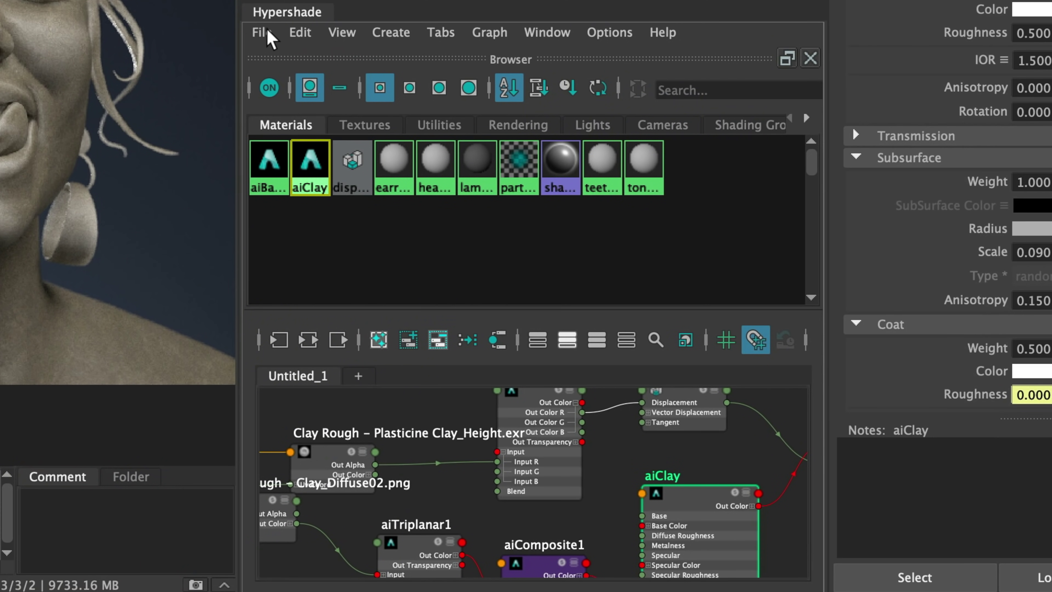
left_click(261, 32)
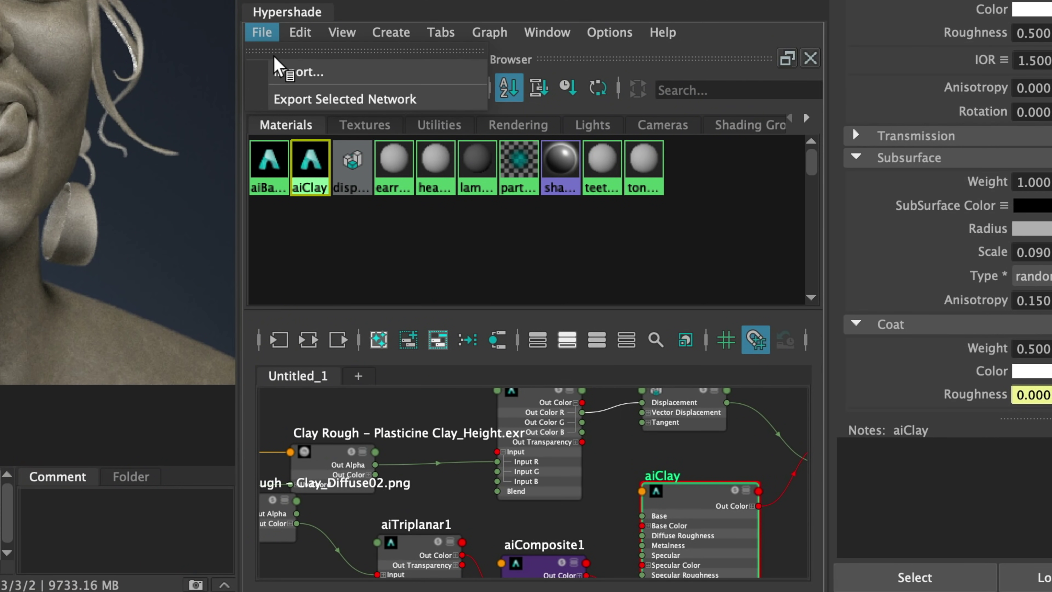
left_click(299, 99)
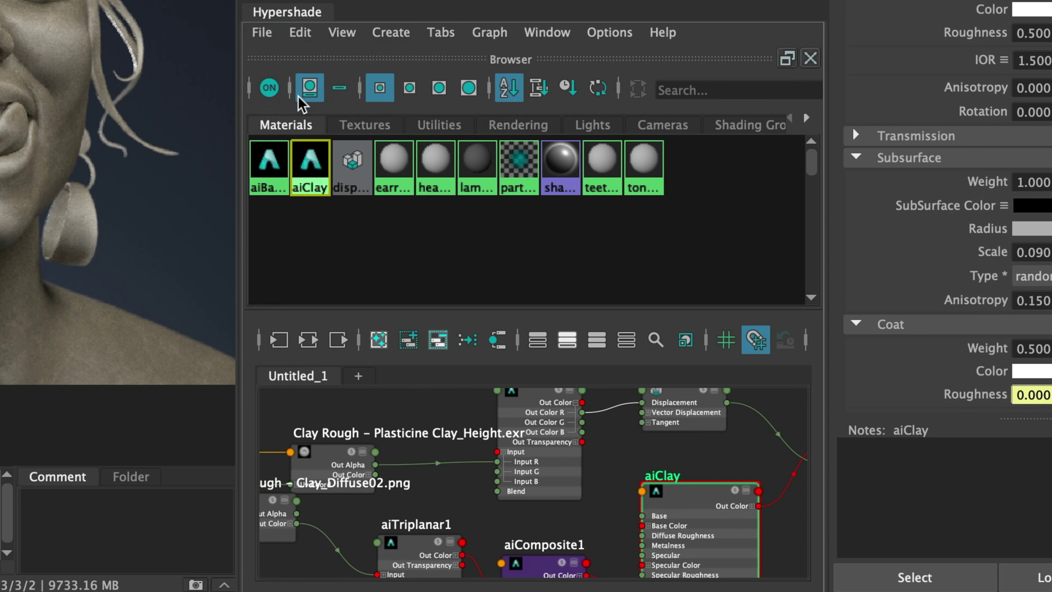
left_click(640, 295)
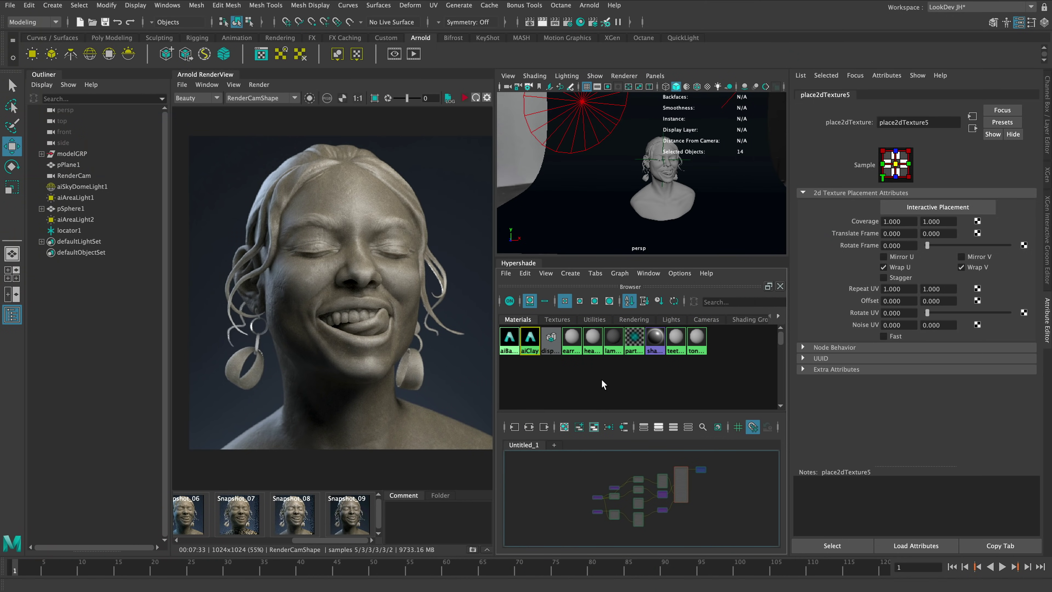